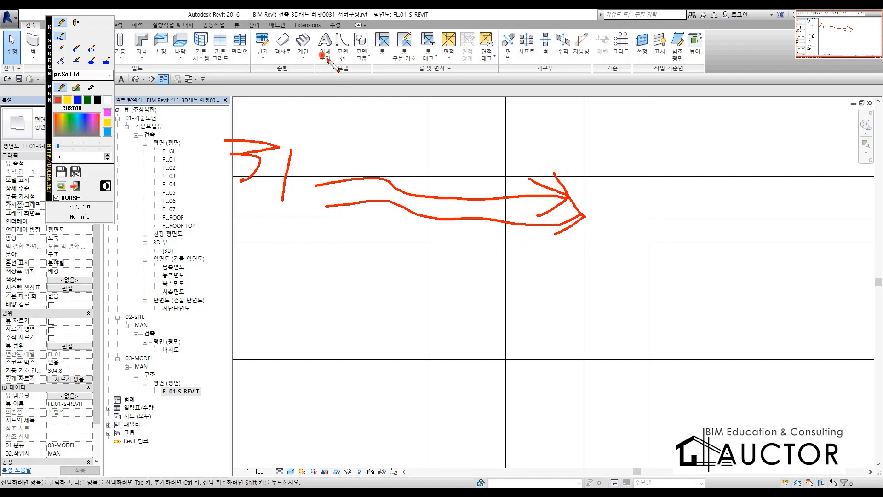
mouse_move(323, 55)
left_mouse_down()
mouse_move(342, 94)
mouse_move(362, 97)
left_mouse_up()
mouse_move(364, 84)
left_mouse_down()
mouse_move(365, 97)
mouse_move(395, 86)
left_mouse_up()
left_click_drag(371, 118, 444, 108)
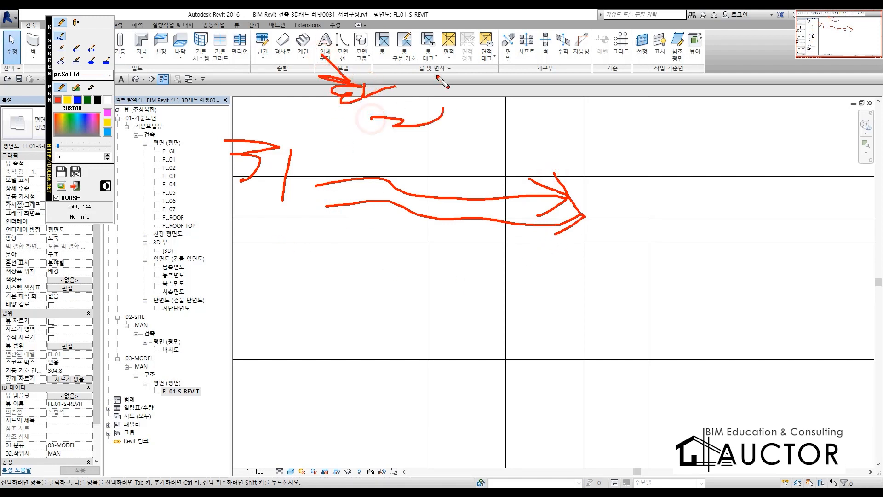
mouse_move(437, 77)
left_mouse_down()
mouse_move(463, 108)
mouse_move(449, 116)
left_mouse_up()
left_click_drag(513, 106, 514, 110)
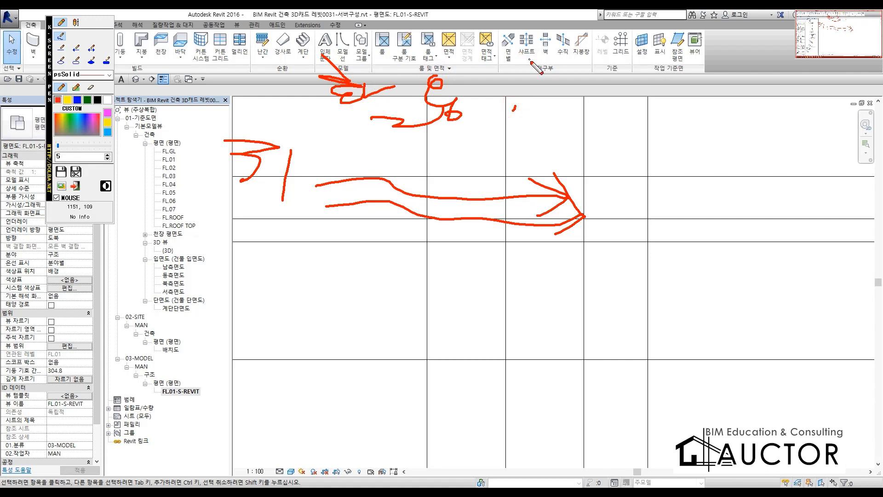
left_click_drag(513, 69, 555, 68)
mouse_move(540, 33)
left_mouse_down()
mouse_move(514, 103)
mouse_move(529, 112)
left_mouse_up()
left_click_drag(565, 82, 579, 91)
left_click_drag(585, 84, 651, 103)
left_click(652, 106)
mouse_move(664, 69)
left_mouse_down()
mouse_move(673, 109)
mouse_move(636, 167)
left_mouse_up()
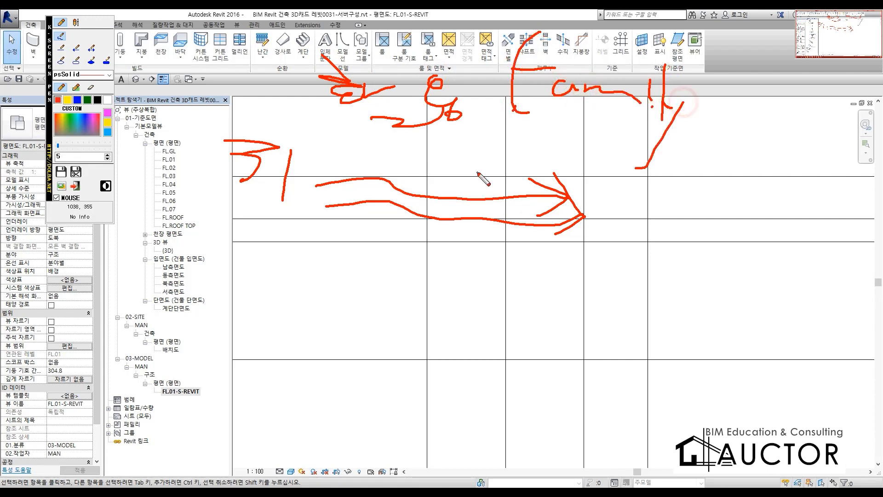
mouse_move(368, 261)
left_mouse_down()
mouse_move(474, 272)
mouse_move(525, 249)
mouse_move(510, 294)
mouse_move(550, 277)
mouse_move(490, 331)
left_mouse_up()
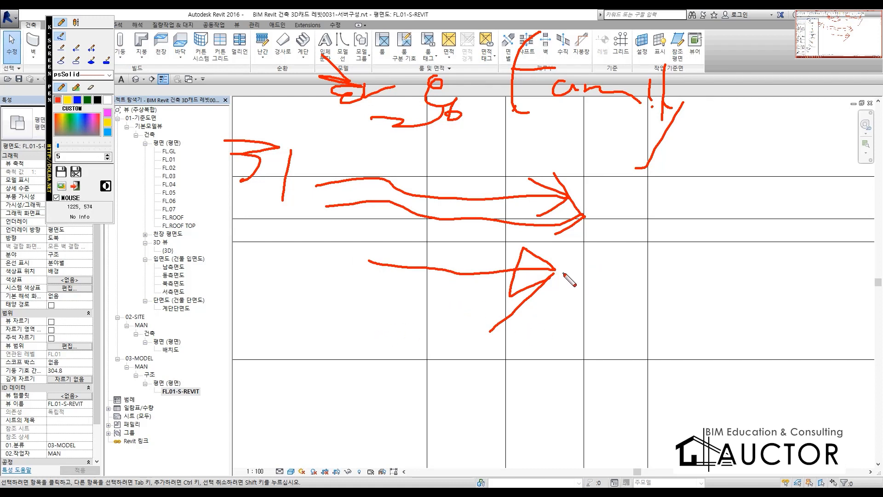
mouse_move(556, 272)
left_mouse_down()
mouse_move(454, 203)
mouse_move(513, 275)
left_mouse_up()
left_click_drag(514, 275, 492, 339)
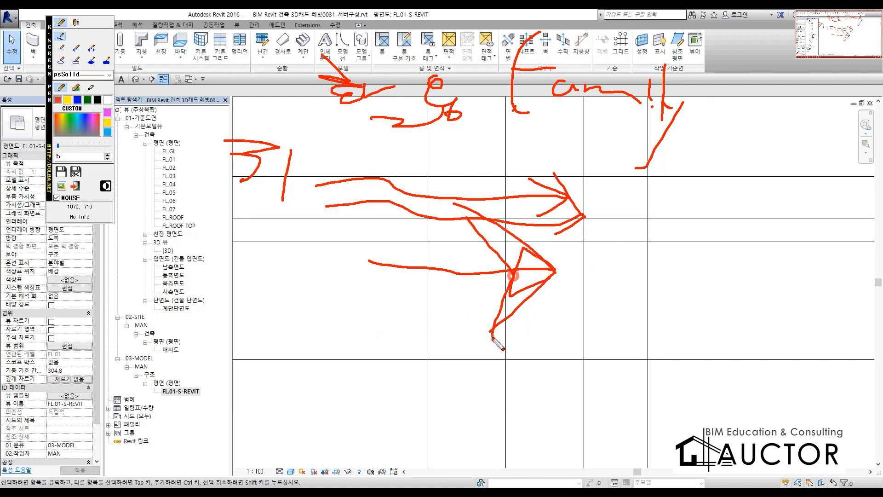
right_click(378, 242)
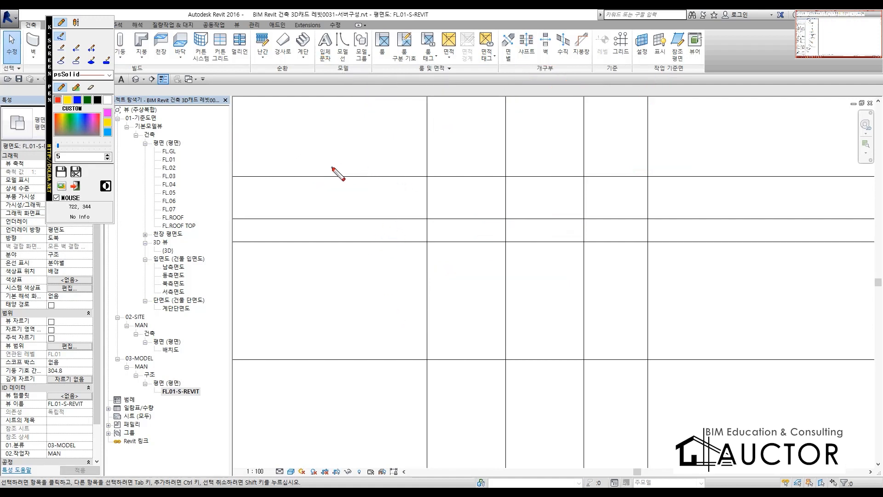
left_click_drag(334, 162, 368, 182)
mouse_move(347, 182)
left_mouse_down()
mouse_move(348, 208)
mouse_move(358, 188)
mouse_move(395, 196)
left_mouse_up()
mouse_move(383, 193)
left_mouse_down()
mouse_move(383, 205)
mouse_move(481, 194)
mouse_move(464, 208)
left_mouse_up()
mouse_move(506, 201)
left_mouse_down()
mouse_move(502, 184)
mouse_move(562, 213)
left_mouse_up()
mouse_move(554, 180)
left_mouse_down()
mouse_move(575, 188)
mouse_move(575, 209)
mouse_move(583, 202)
mouse_move(564, 215)
mouse_move(596, 248)
mouse_move(371, 233)
mouse_move(291, 174)
mouse_move(617, 179)
mouse_move(619, 251)
left_mouse_up()
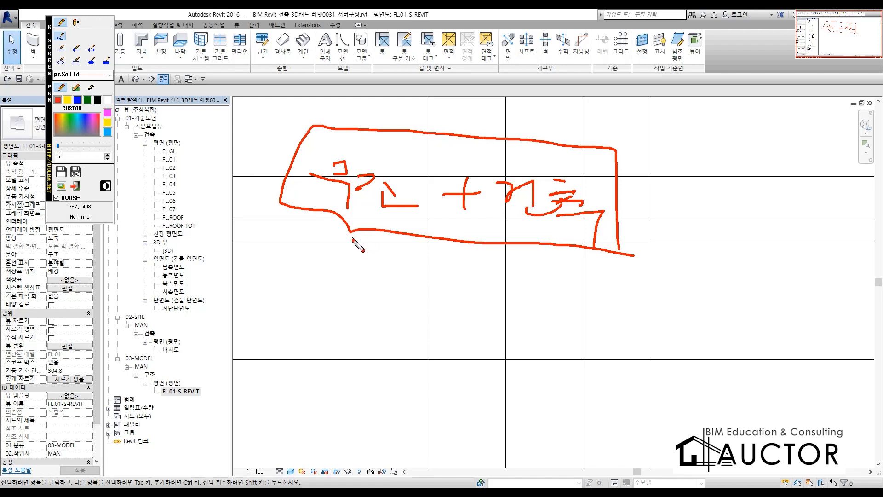
left_click_drag(352, 239, 385, 289)
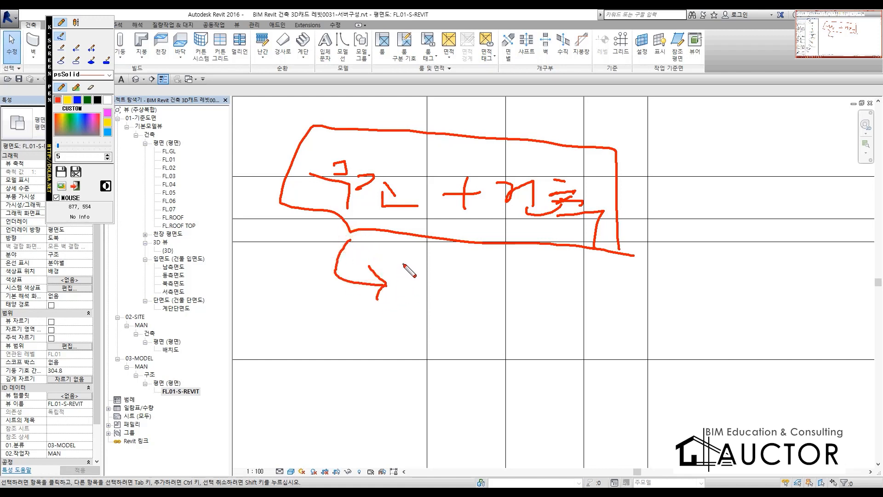
mouse_move(312, 310)
left_mouse_down()
mouse_move(734, 332)
mouse_move(516, 258)
mouse_move(353, 264)
mouse_move(380, 310)
left_mouse_up()
mouse_move(435, 279)
left_mouse_down()
mouse_move(431, 300)
mouse_move(441, 300)
left_mouse_up()
mouse_move(442, 290)
left_mouse_down()
mouse_move(459, 295)
mouse_move(469, 319)
left_mouse_up()
left_click_drag(544, 278, 482, 306)
left_click_drag(490, 275, 537, 317)
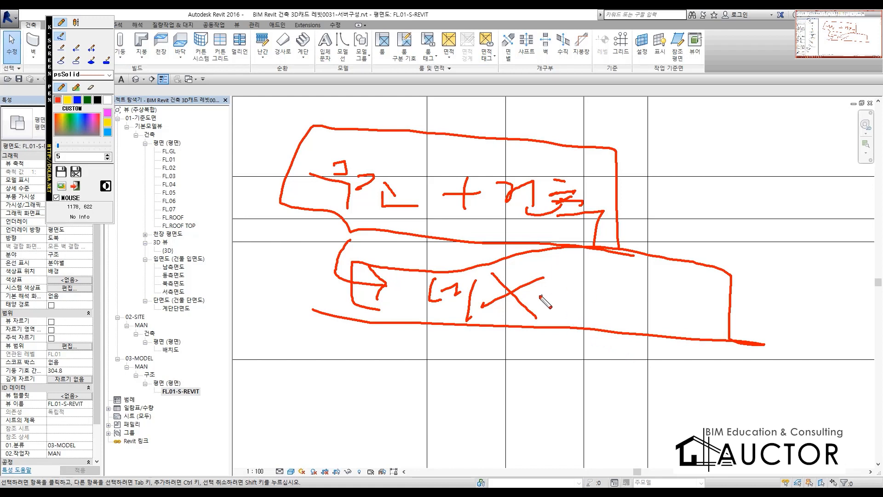
mouse_move(585, 308)
left_mouse_down()
mouse_move(689, 198)
mouse_move(679, 240)
left_mouse_up()
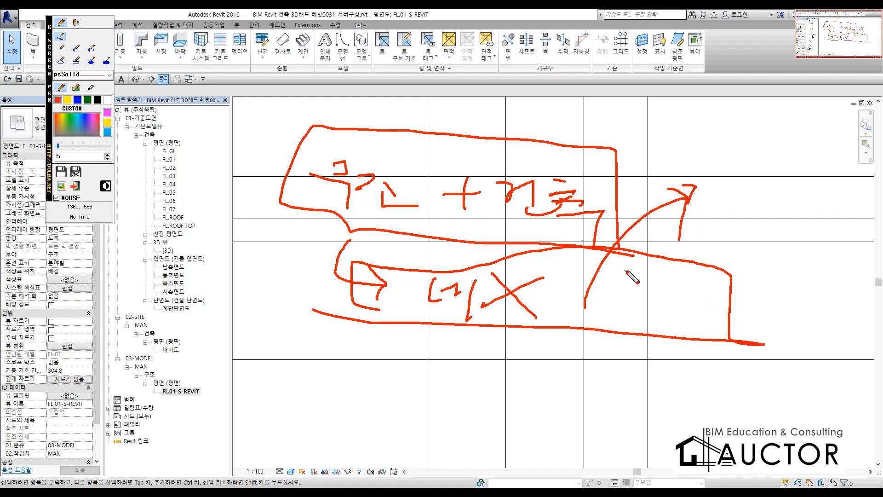
left_click_drag(587, 332, 610, 324)
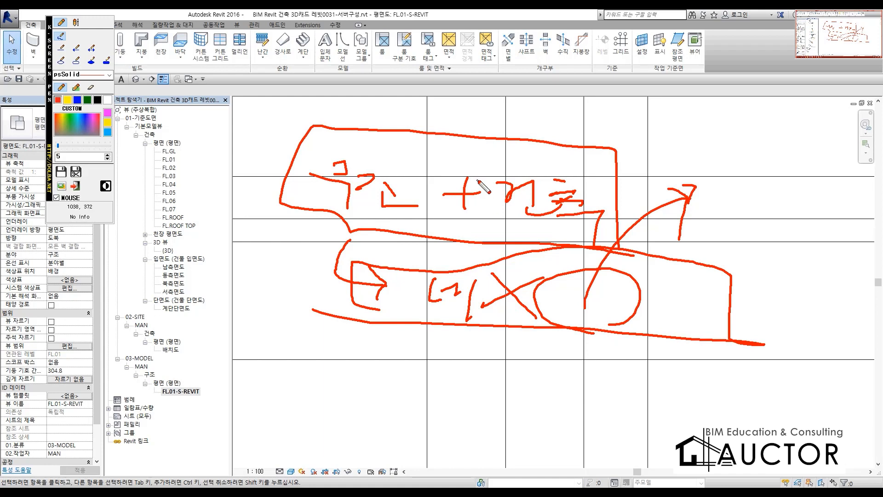
right_click(450, 220)
mouse_move(379, 141)
left_mouse_down()
mouse_move(403, 157)
mouse_move(404, 185)
left_mouse_up()
mouse_move(376, 187)
left_mouse_down()
mouse_move(416, 208)
mouse_move(413, 231)
left_mouse_up()
mouse_move(430, 191)
left_mouse_down()
mouse_move(460, 197)
mouse_move(474, 219)
mouse_move(511, 222)
mouse_move(558, 213)
mouse_move(592, 191)
mouse_move(611, 217)
mouse_move(650, 181)
mouse_move(649, 223)
left_mouse_up()
mouse_move(703, 171)
left_mouse_down()
mouse_move(670, 186)
mouse_move(676, 197)
mouse_move(715, 203)
left_mouse_up()
left_click_drag(659, 222, 743, 224)
left_click_drag(536, 251, 556, 283)
left_click_drag(577, 239, 578, 306)
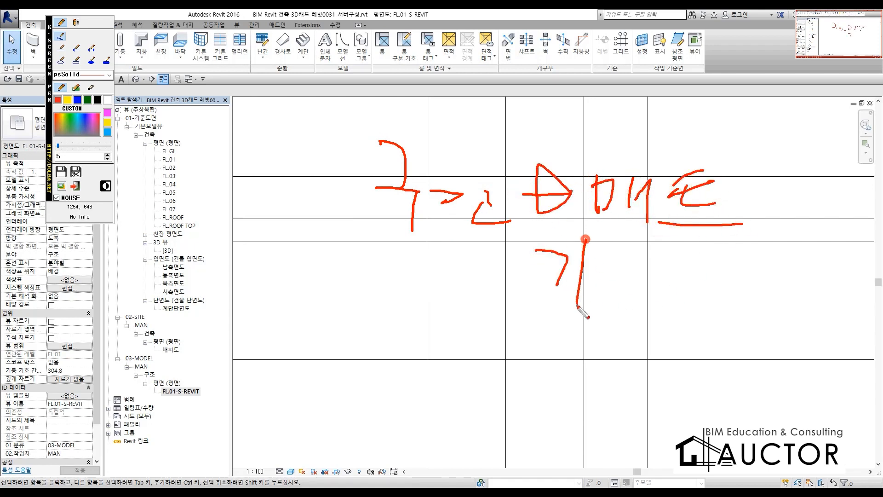
mouse_move(596, 253)
left_mouse_down()
mouse_move(618, 256)
mouse_move(599, 269)
left_mouse_up()
mouse_move(616, 276)
left_mouse_down()
mouse_move(609, 290)
mouse_move(644, 298)
left_mouse_up()
mouse_move(661, 313)
left_mouse_down()
mouse_move(604, 323)
mouse_move(629, 281)
mouse_move(554, 203)
mouse_move(699, 282)
left_mouse_up()
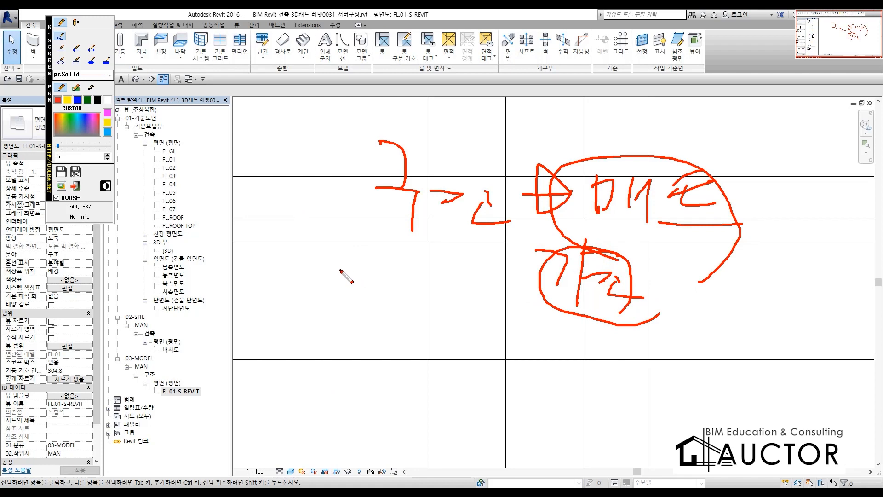
left_click_drag(322, 276, 326, 301)
left_click_drag(339, 291, 363, 302)
left_click_drag(374, 268, 368, 329)
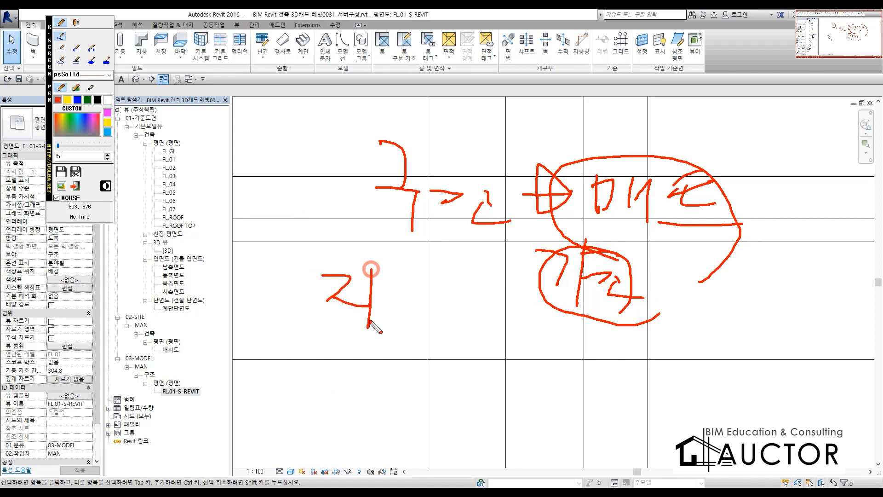
mouse_move(373, 289)
left_mouse_down()
mouse_move(392, 287)
mouse_move(415, 303)
left_mouse_up()
left_click_drag(441, 272, 443, 336)
mouse_move(443, 291)
left_mouse_down()
mouse_move(485, 287)
mouse_move(472, 342)
mouse_move(492, 338)
left_mouse_up()
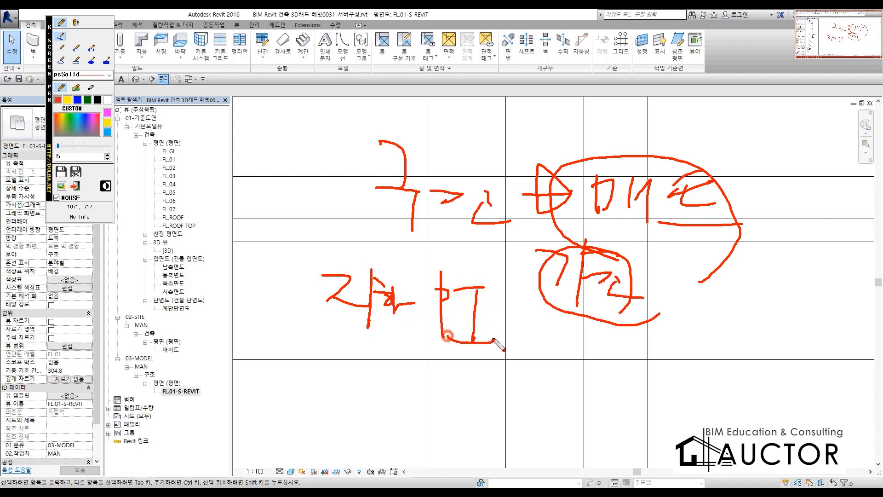
mouse_move(524, 295)
left_mouse_down()
mouse_move(504, 295)
mouse_move(542, 339)
left_mouse_up()
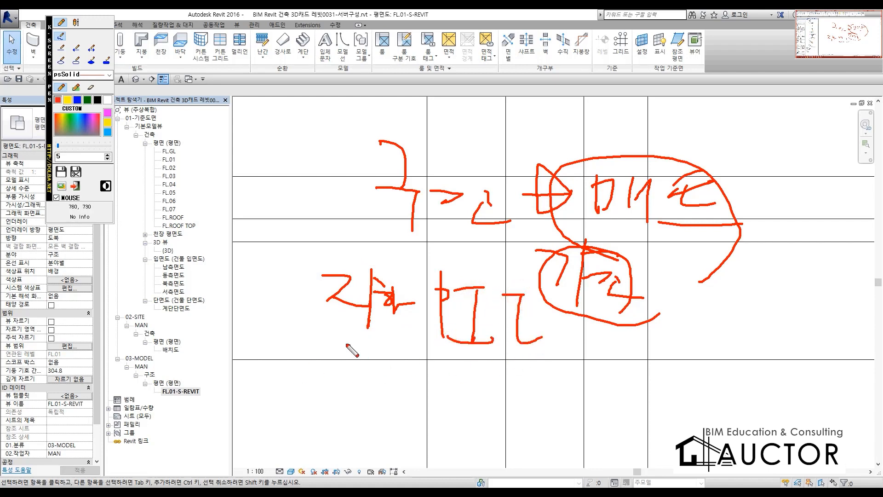
mouse_move(368, 345)
left_mouse_down()
mouse_move(465, 375)
mouse_move(462, 383)
left_mouse_up()
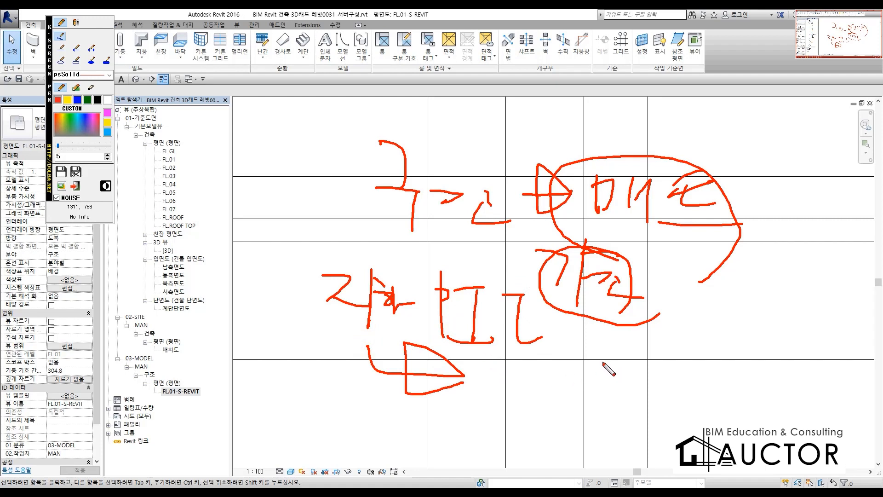
left_click_drag(413, 240, 811, 251)
left_click_drag(360, 370, 678, 383)
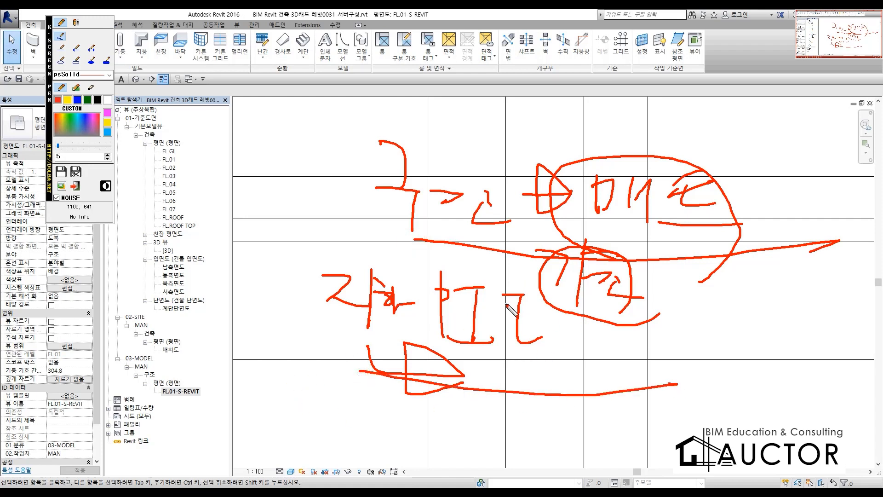
key("Escape")
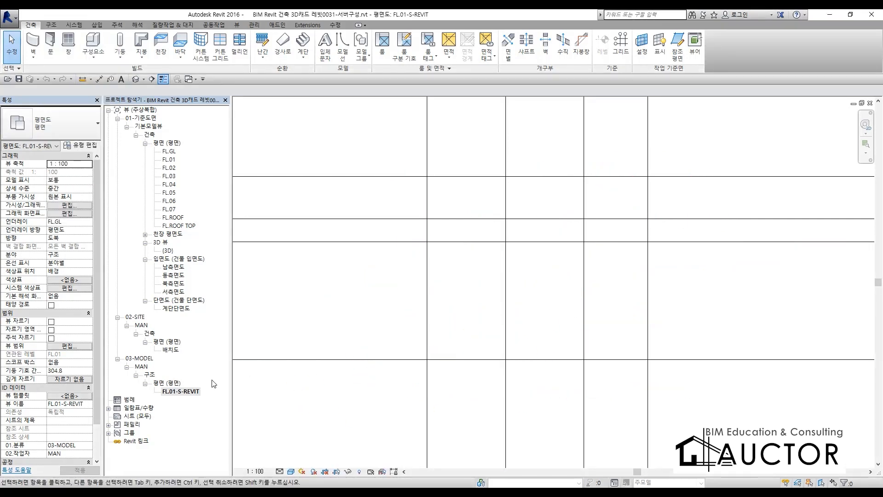
left_click(185, 391)
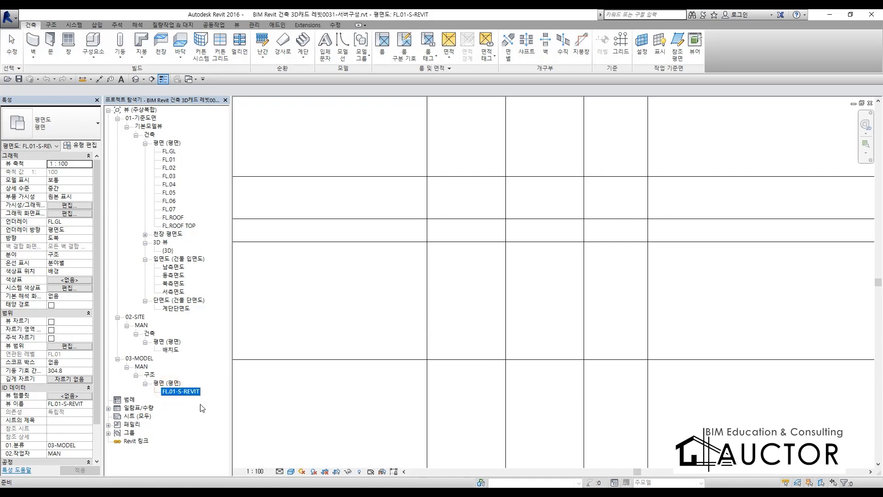
left_click(562, 289)
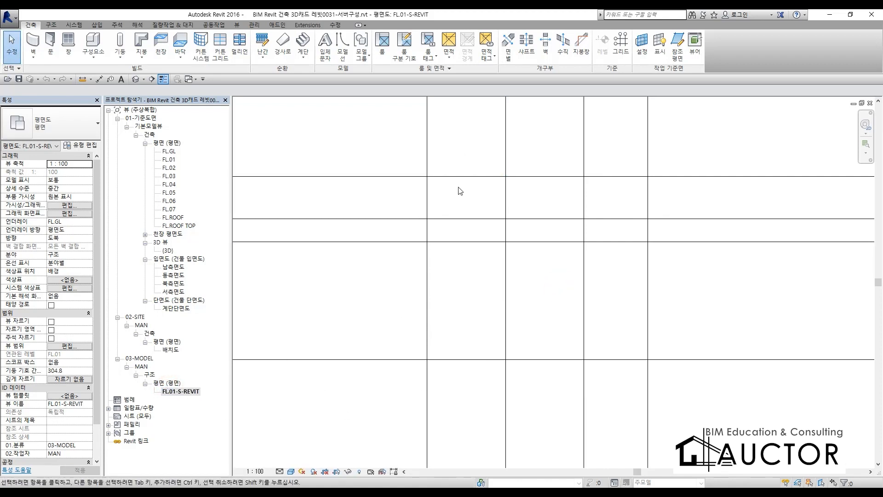
Step: Start a CAD link and browse to the 구조 folder inside BIM_예제파일 > dwg > dwg-l04
left_click(98, 25)
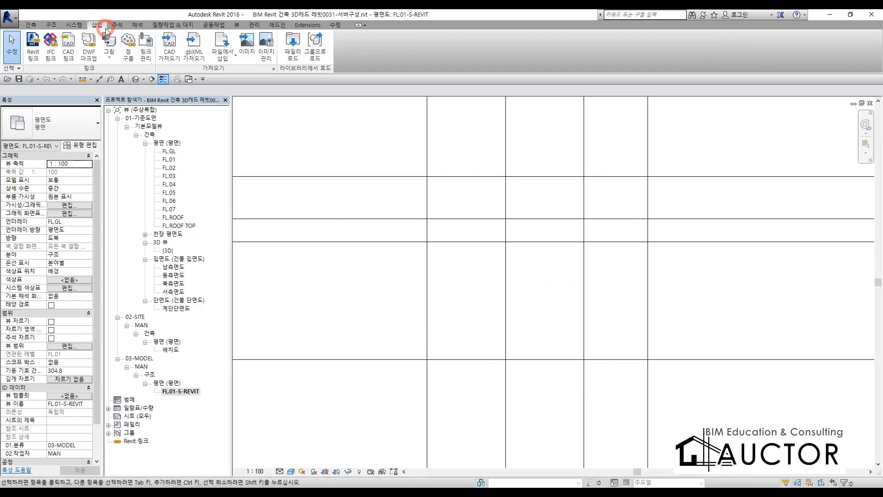
left_click(78, 57)
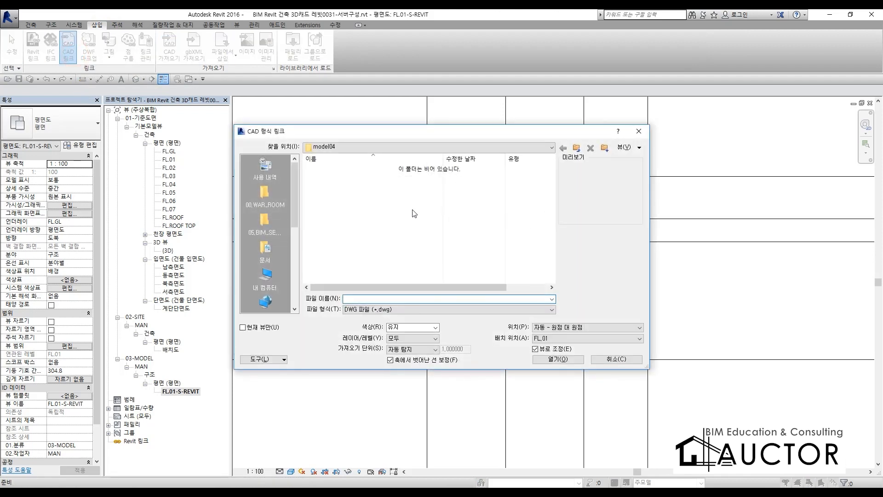
left_click(576, 148)
left_click(575, 148)
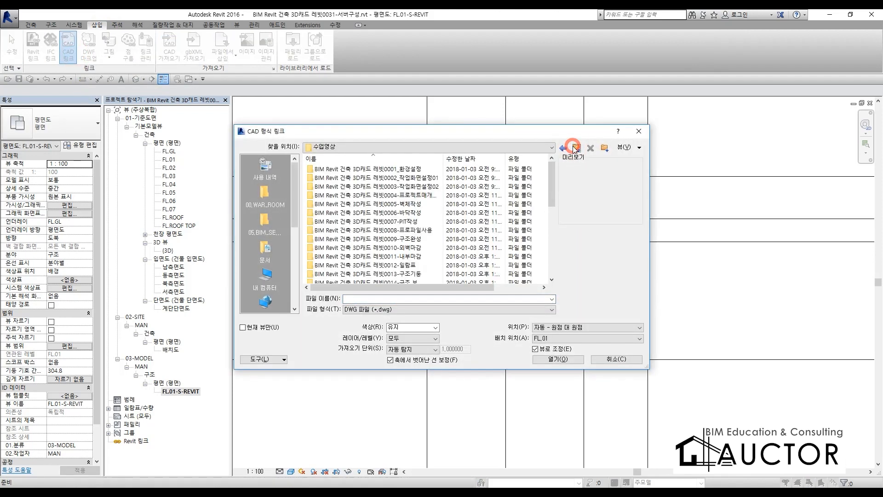
left_click_drag(551, 191, 547, 260)
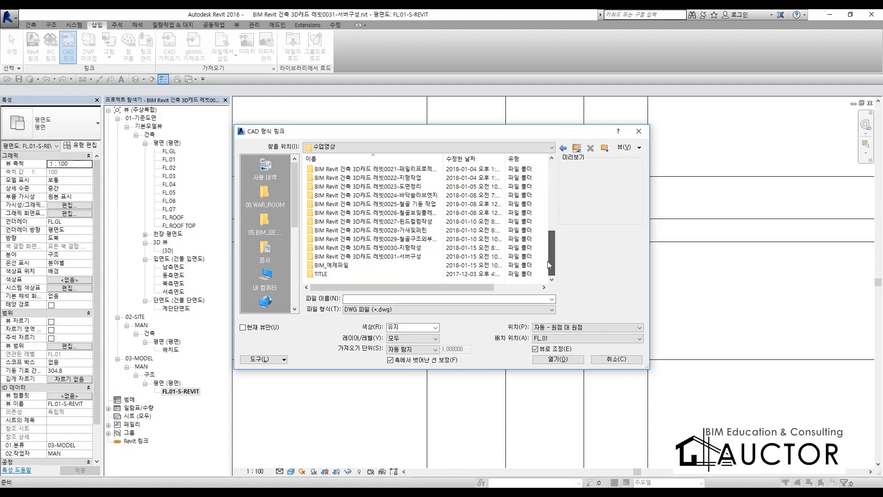
double_click(330, 265)
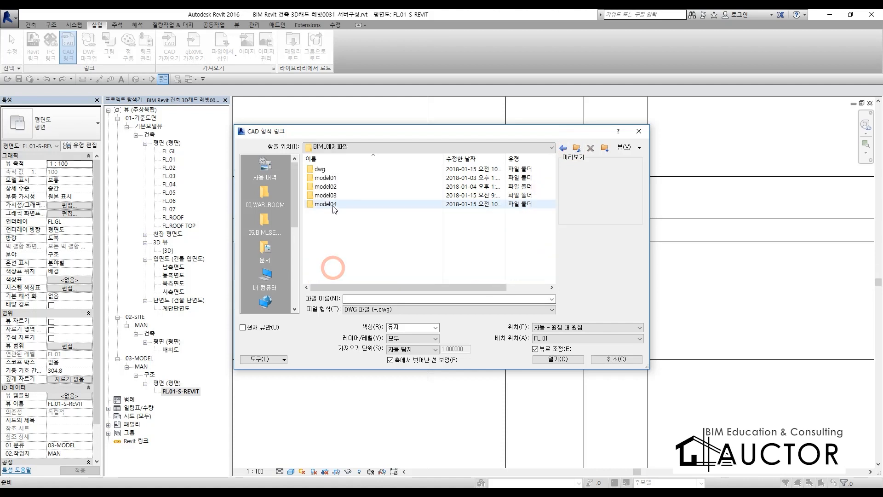
double_click(333, 171)
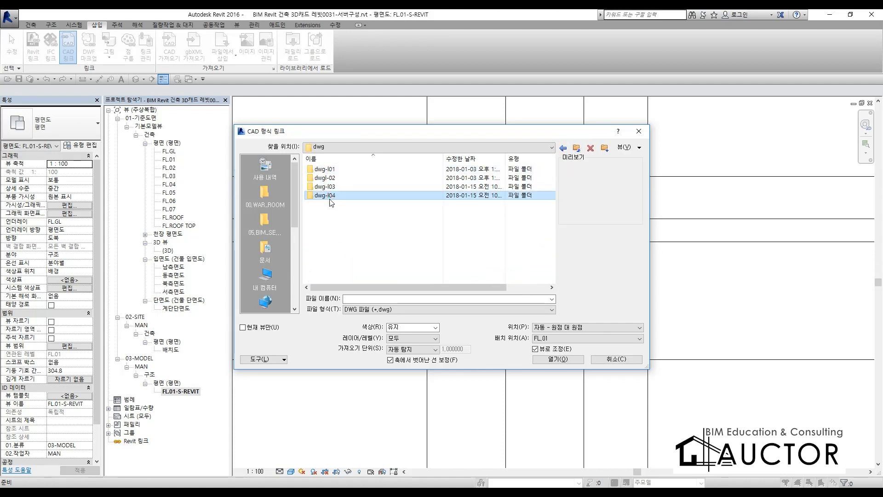
double_click(327, 195)
double_click(327, 179)
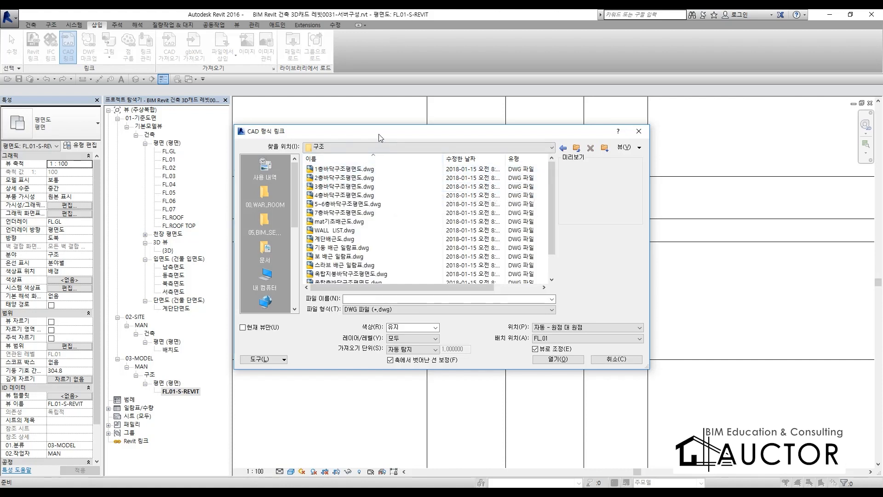
left_click_drag(383, 133, 427, 114)
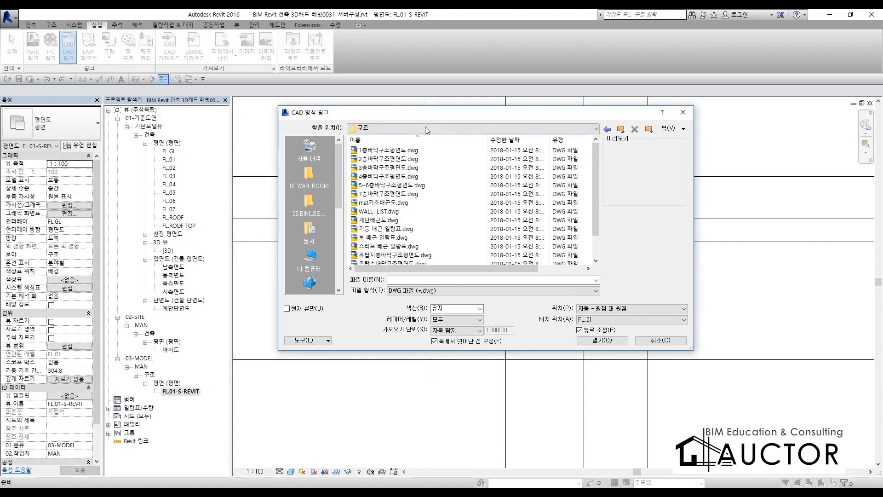
Step: Link 1층바닥구조평면도.dwg to the current view only, in millimetres (밀리미터), positioned 자동 - 중심 대 중심
left_click(402, 151)
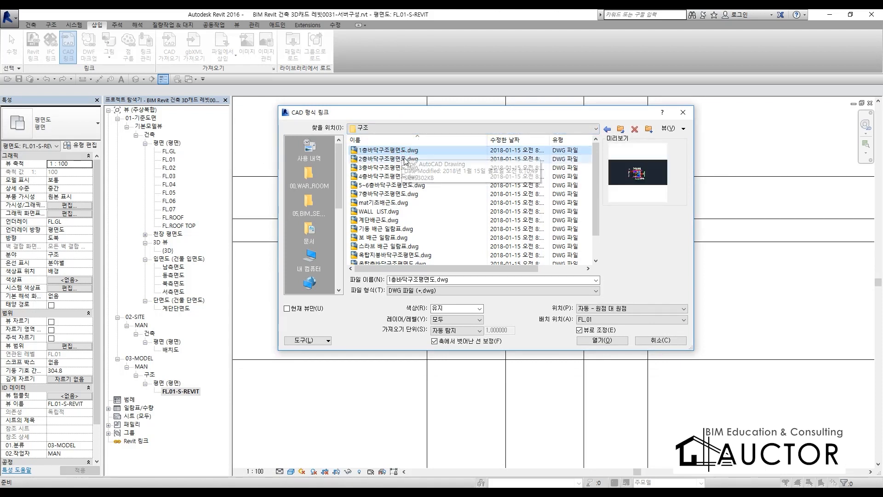
left_click(312, 309)
left_click(448, 331)
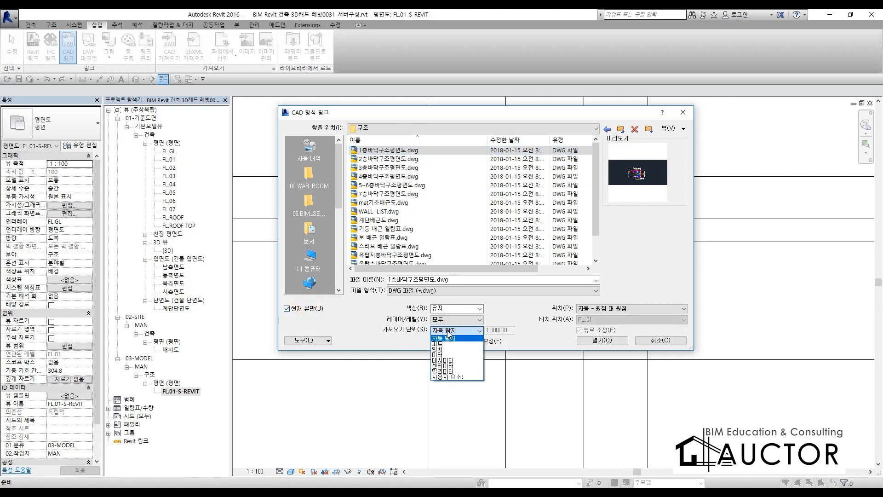
left_click(443, 371)
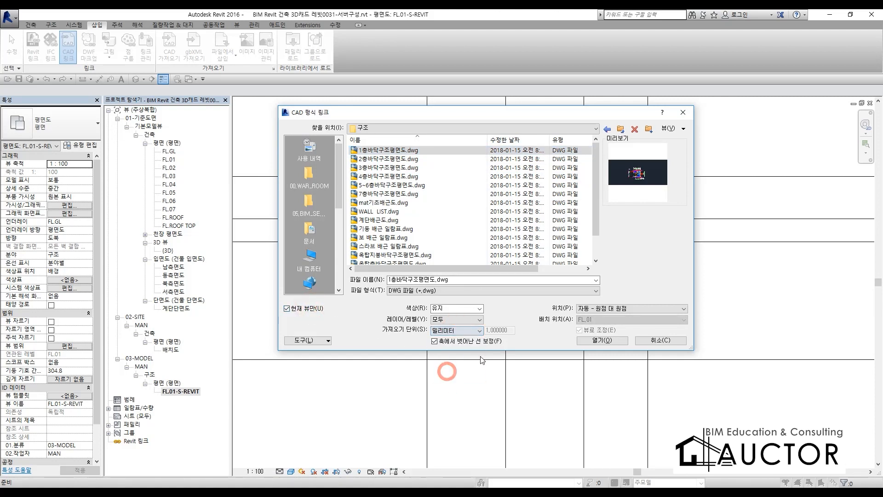
left_click(619, 312)
left_click(602, 322)
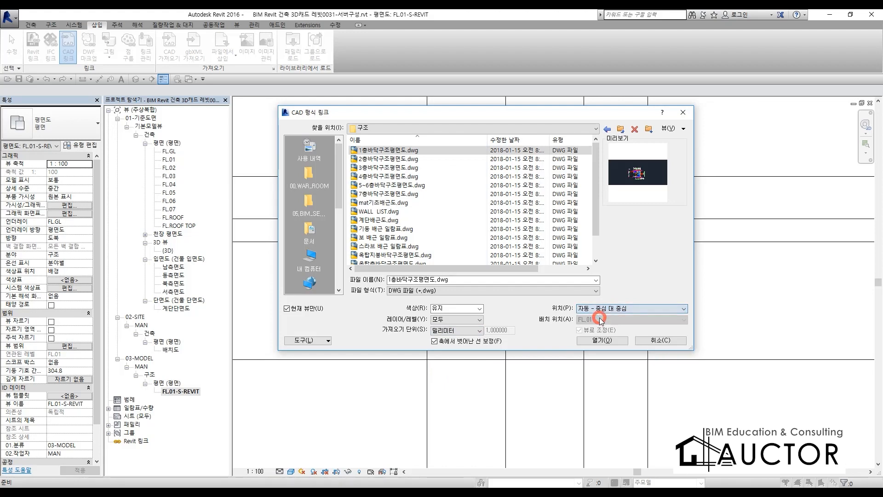
left_click(597, 343)
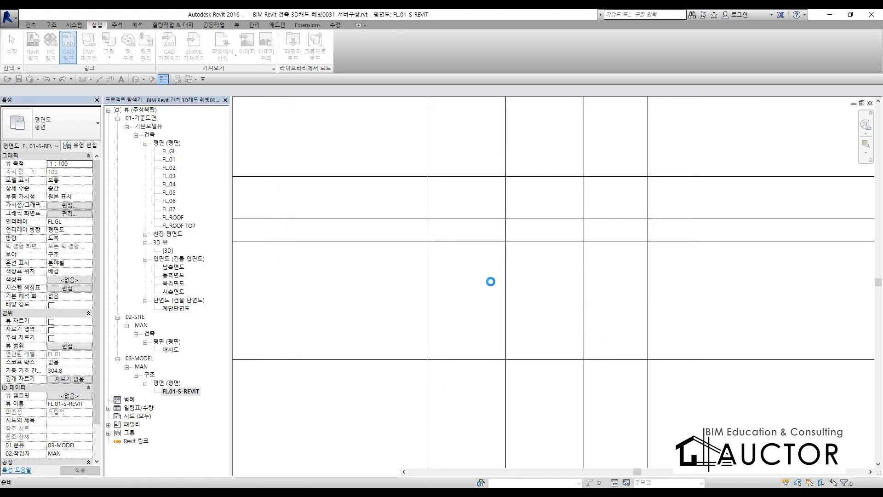
Step: Align the linked drawing's X1 grid line with the model's X1 grid
key("a")
key("l")
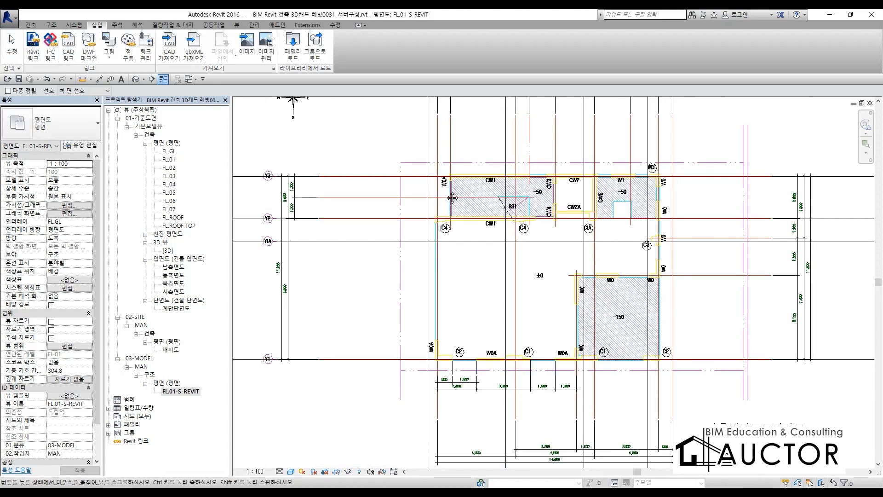
middle_click_drag(451, 197, 504, 336)
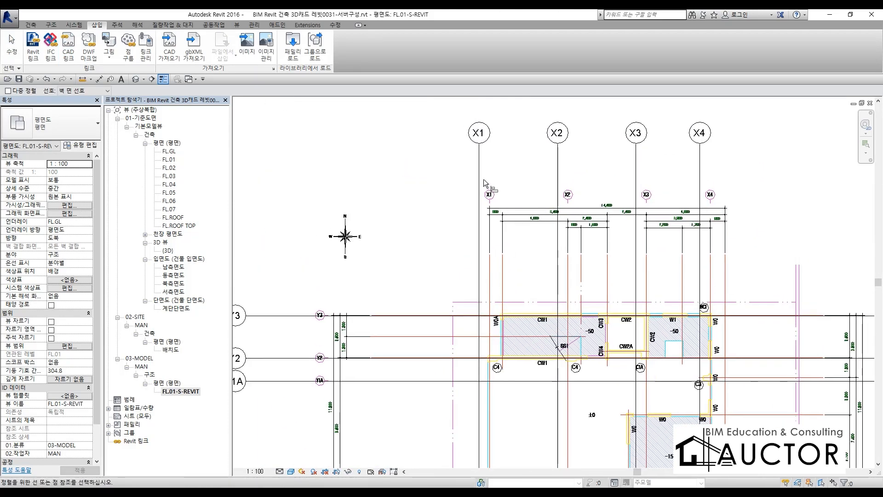
left_click(490, 239)
Step: Align the linked drawing's Y3 grid line with the model's Y3 grid and end the Align command
middle_click_drag(339, 314, 490, 266)
left_click(489, 267)
scroll(526, 271, "up", 5)
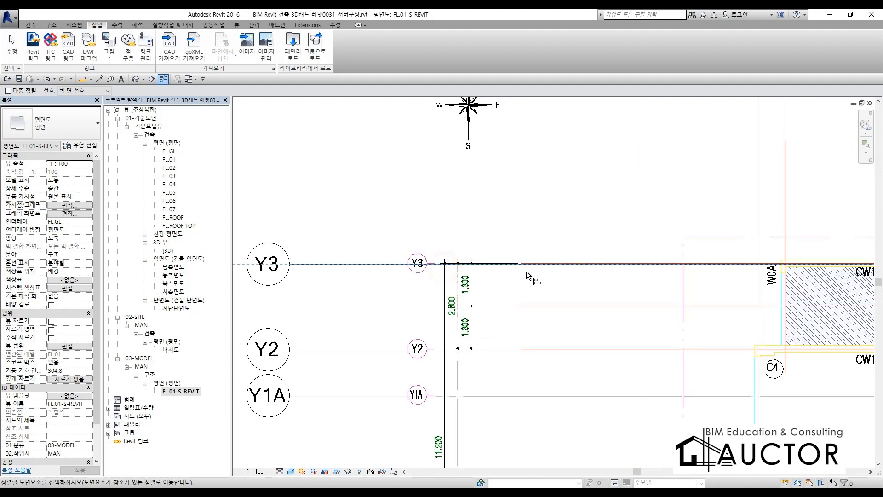
left_click(553, 255)
scroll(553, 254, "down", 6)
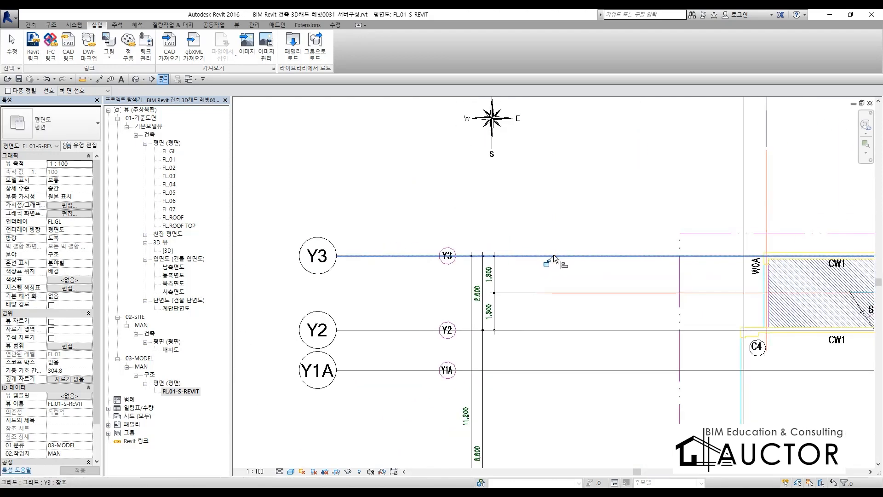
middle_click_drag(605, 286, 608, 317)
key("Escape")
key("Escape")
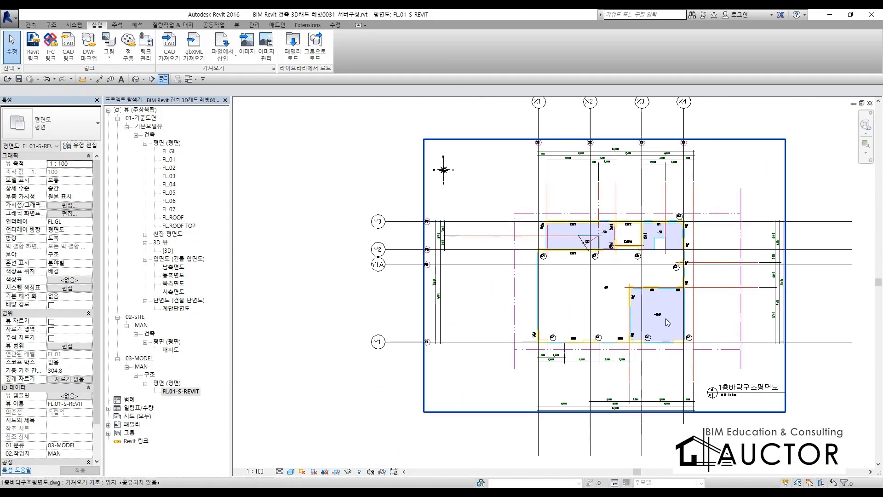
Step: Set the linked 1층바닥구조평면도.dwg to draw in the foreground (전경) and deselect it
left_click(746, 386)
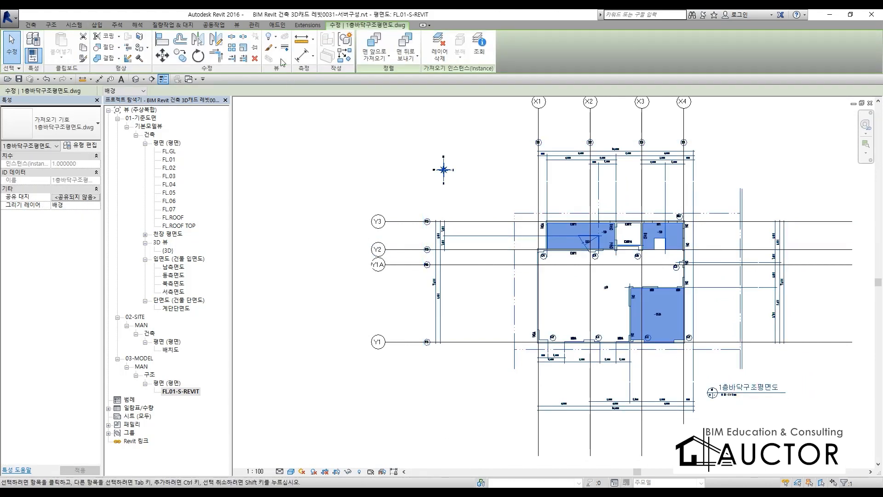
left_click(144, 91)
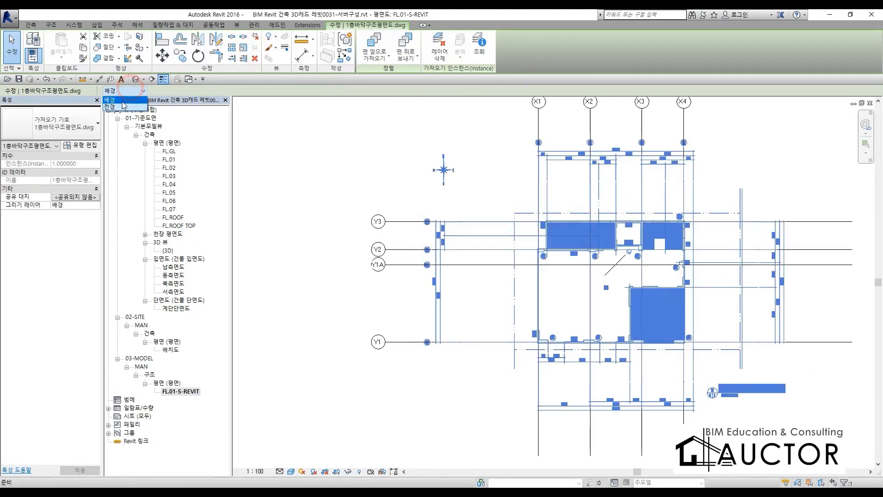
left_click(121, 108)
left_click(373, 194)
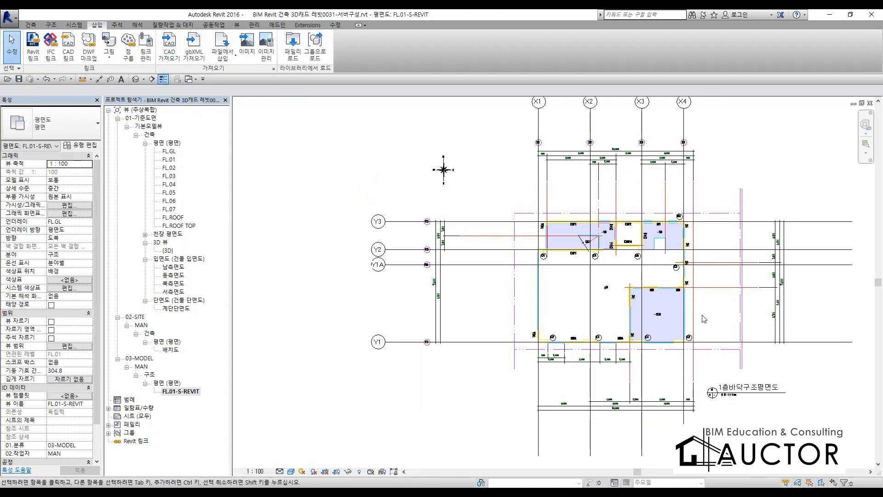
Step: Outline the three hatched slab areas of the floor plan with the red screen pen
scroll(718, 326, "up", 3)
middle_click_drag(771, 413, 666, 332)
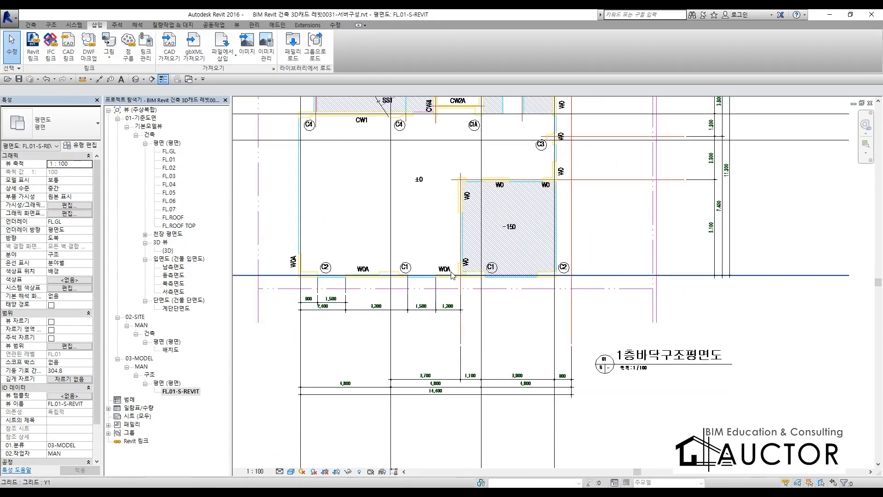
middle_click_drag(525, 273, 581, 366)
scroll(451, 159, "up", 2)
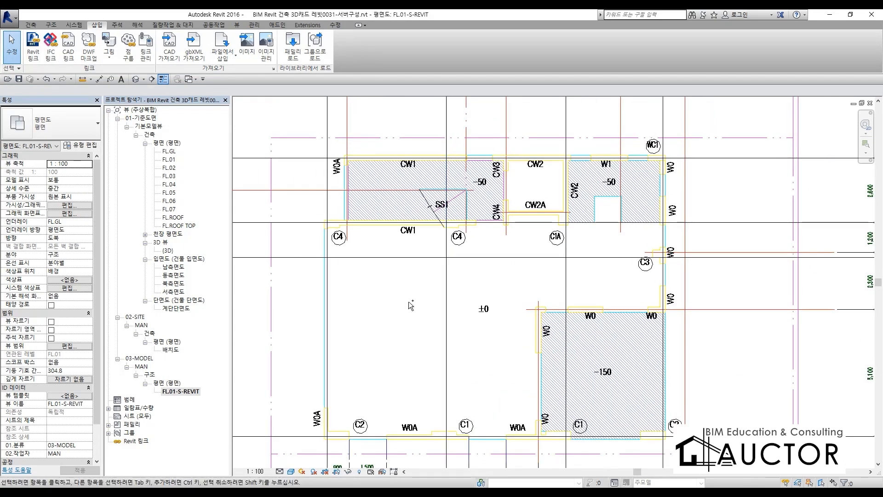
key("F2")
mouse_move(341, 229)
left_mouse_down()
mouse_move(522, 205)
mouse_move(355, 137)
mouse_move(355, 249)
left_mouse_up()
mouse_move(558, 221)
left_mouse_down()
mouse_move(590, 190)
mouse_move(671, 228)
mouse_move(571, 146)
mouse_move(577, 260)
left_mouse_up()
mouse_move(529, 306)
left_mouse_down()
mouse_move(622, 308)
mouse_move(672, 423)
mouse_move(522, 460)
mouse_move(533, 290)
left_mouse_up()
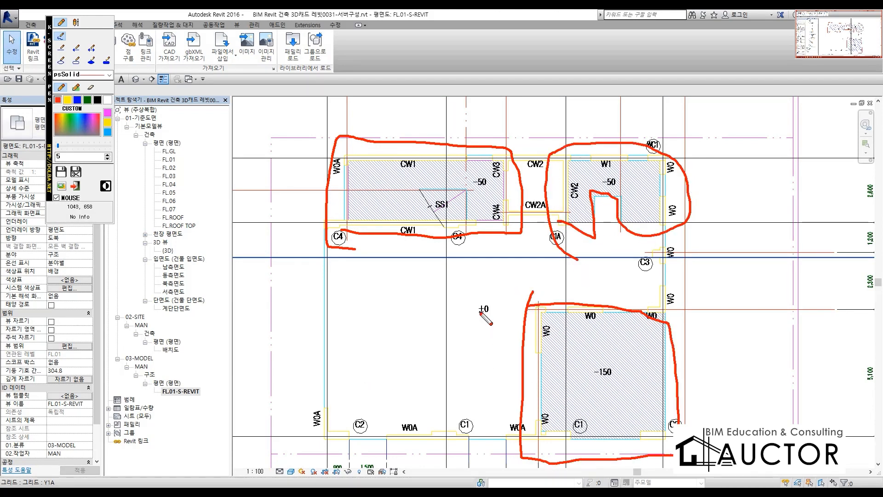
Step: Handwrite 단차 beside the ±0 mark, circle the -50, -50 and -150 slab levels, and clear the pen marks
left_click_drag(392, 288, 418, 328)
mouse_move(435, 290)
left_mouse_down()
mouse_move(420, 300)
mouse_move(441, 291)
mouse_move(449, 324)
left_mouse_up()
left_click_drag(450, 304, 478, 303)
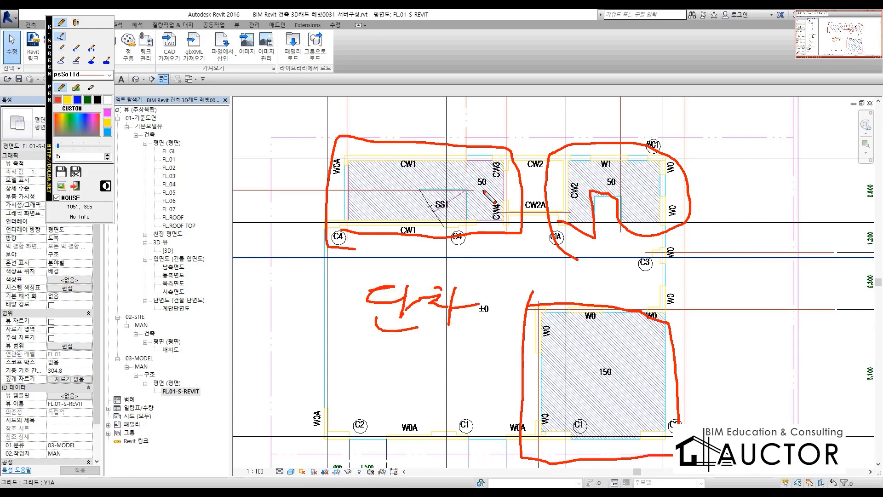
mouse_move(484, 193)
left_mouse_down()
mouse_move(464, 180)
mouse_move(483, 193)
left_mouse_up()
mouse_move(630, 201)
left_mouse_down()
mouse_move(594, 177)
mouse_move(614, 190)
left_mouse_up()
mouse_move(612, 373)
left_mouse_down()
mouse_move(601, 387)
mouse_move(608, 381)
mouse_move(572, 391)
left_mouse_up()
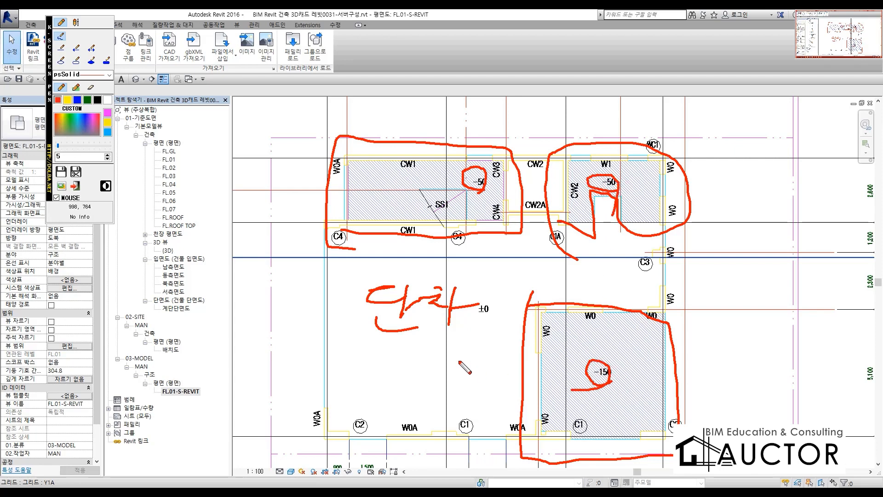
right_click(496, 290)
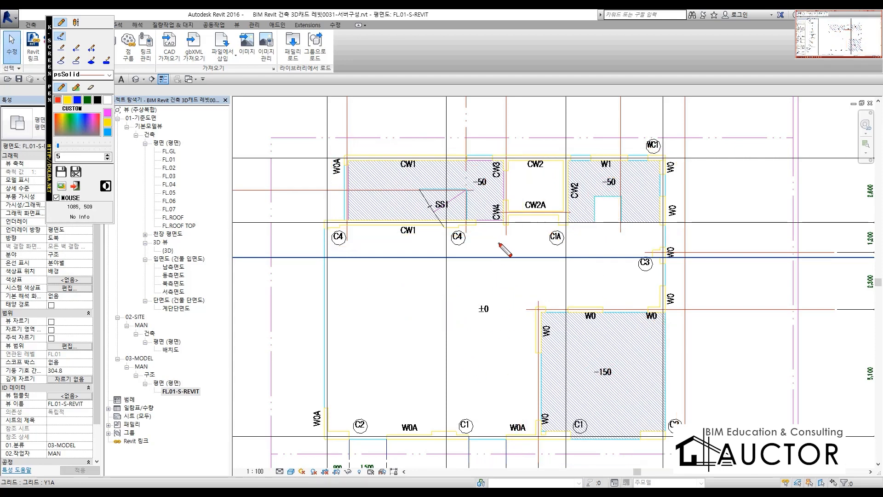
key("Escape")
Step: Outline the whole building footprint with the red screen pen, handwrite a note beside it, and clear the marks
scroll(470, 228, "down", 4)
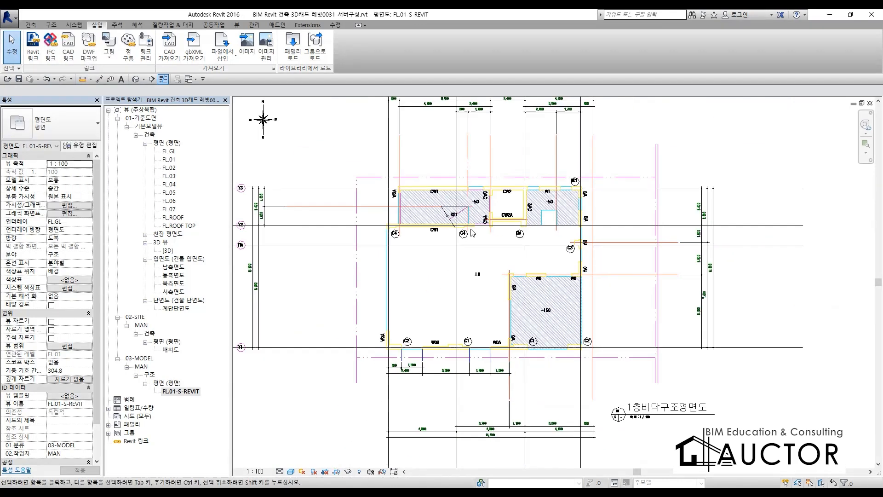
middle_click_drag(436, 271, 566, 316)
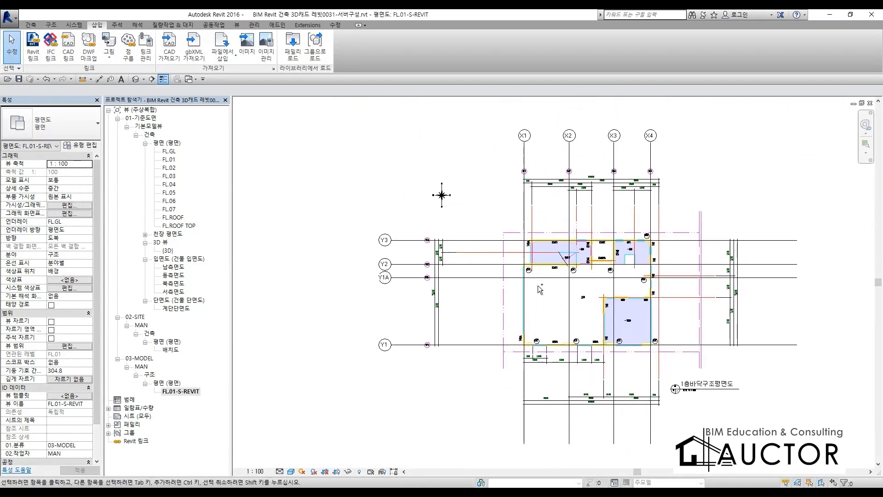
key("F9")
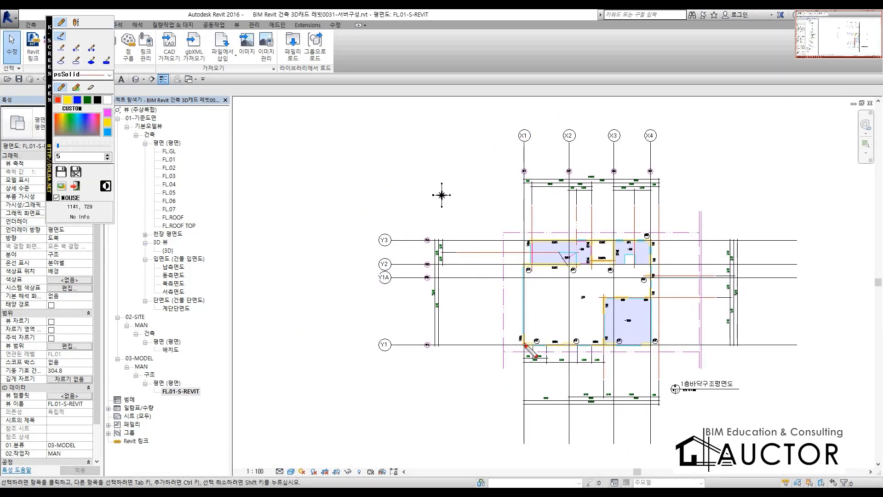
mouse_move(525, 345)
left_mouse_down()
mouse_move(674, 348)
mouse_move(661, 282)
mouse_move(555, 219)
mouse_move(514, 374)
mouse_move(577, 370)
left_mouse_up()
mouse_move(374, 229)
left_mouse_down()
mouse_move(335, 241)
mouse_move(394, 256)
left_mouse_up()
mouse_move(334, 261)
left_mouse_down()
mouse_move(386, 276)
mouse_move(380, 299)
left_mouse_up()
mouse_move(396, 241)
left_mouse_down()
mouse_move(410, 248)
mouse_move(392, 285)
mouse_move(425, 258)
mouse_move(434, 284)
left_mouse_up()
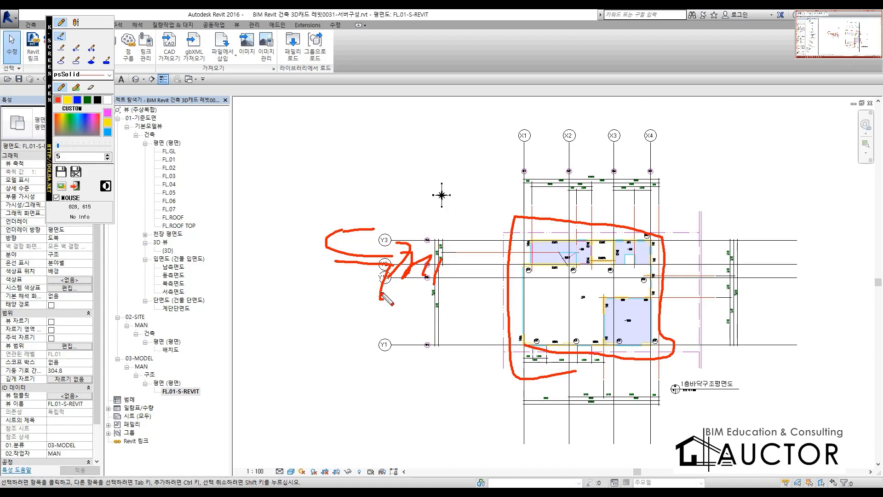
mouse_move(474, 261)
left_mouse_down()
mouse_move(487, 239)
mouse_move(495, 294)
left_mouse_up()
left_click(498, 328)
key("Escape")
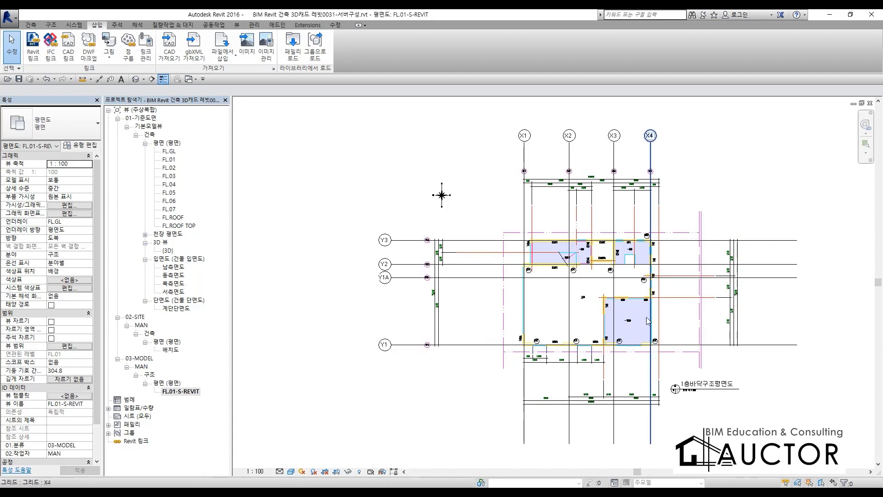
scroll(648, 321, "up", 3)
scroll(648, 321, "down", 3)
scroll(647, 321, "up", 5)
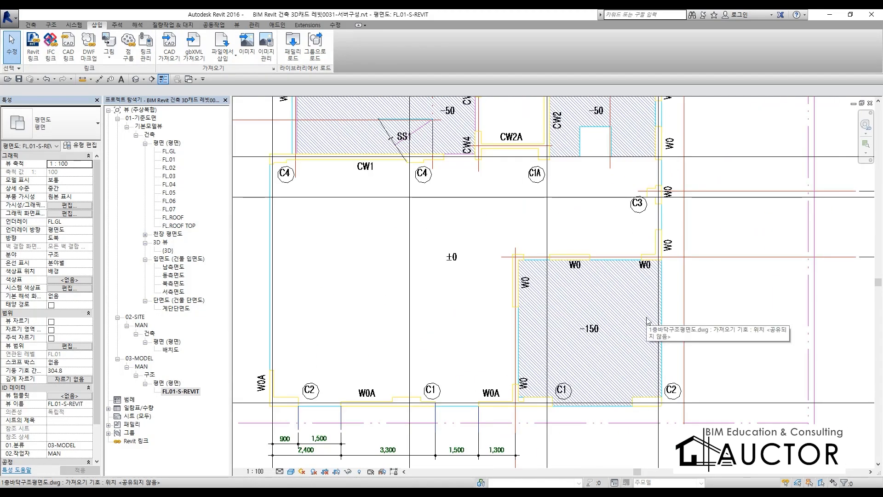
scroll(646, 317, "down", 5)
scroll(731, 386, "up", 3)
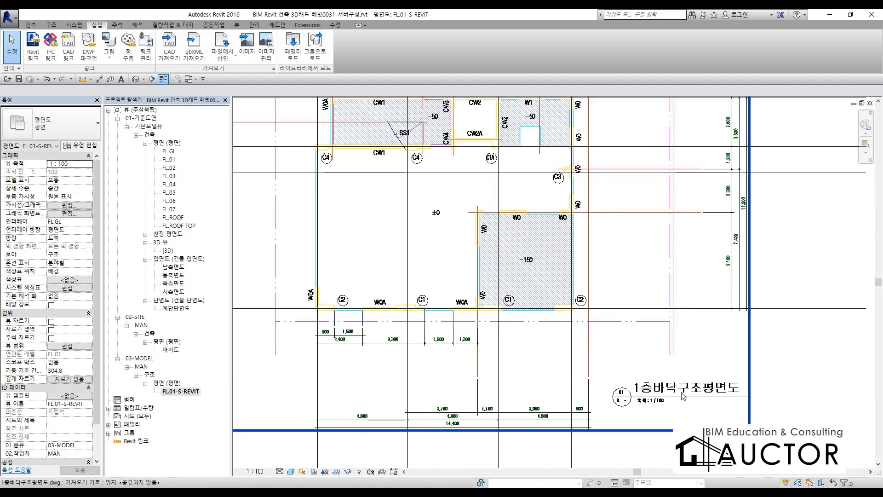
middle_click_drag(535, 263, 583, 301)
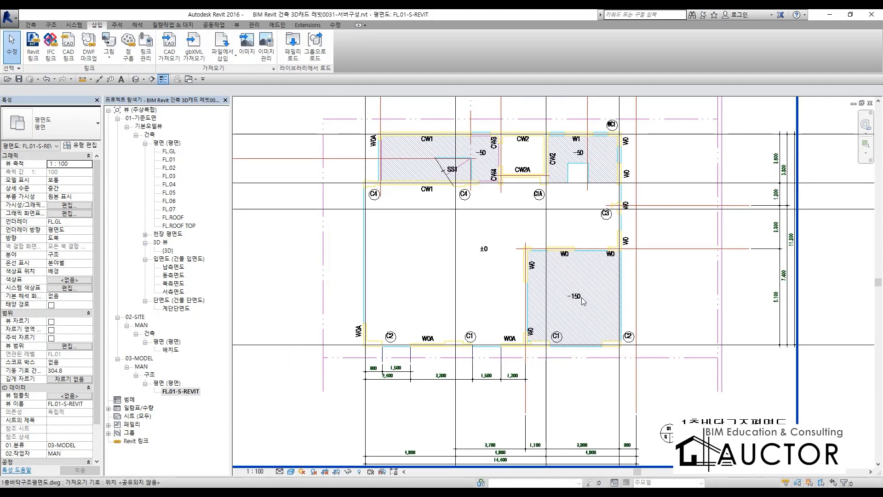
Step: Switch to File Explorer, browse to the 구조 folder in dwg-l04 and open mat기초배근도.dwg in AutoCAD
left_click(121, 493)
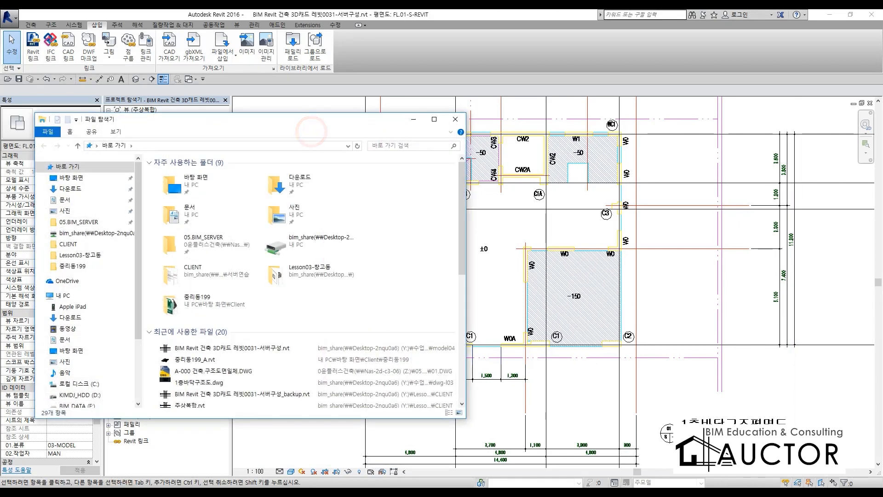
left_click_drag(198, 119, 882, 159)
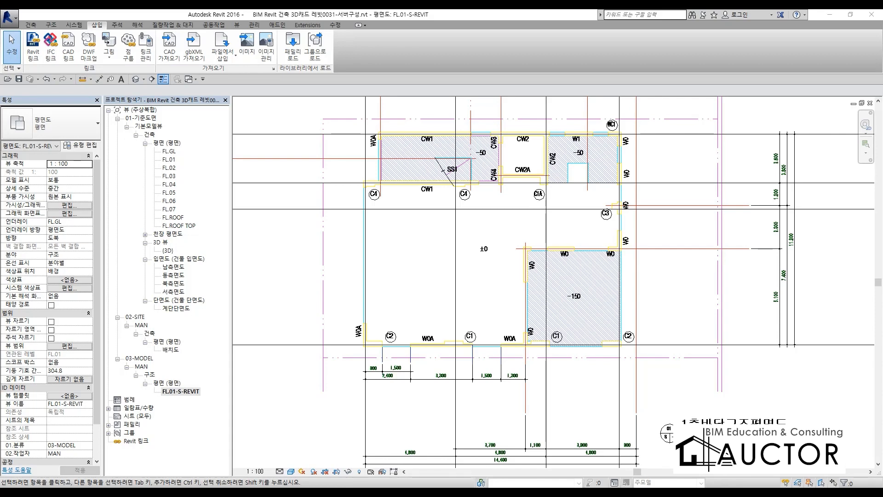
left_click_drag(882, 126, 513, 88)
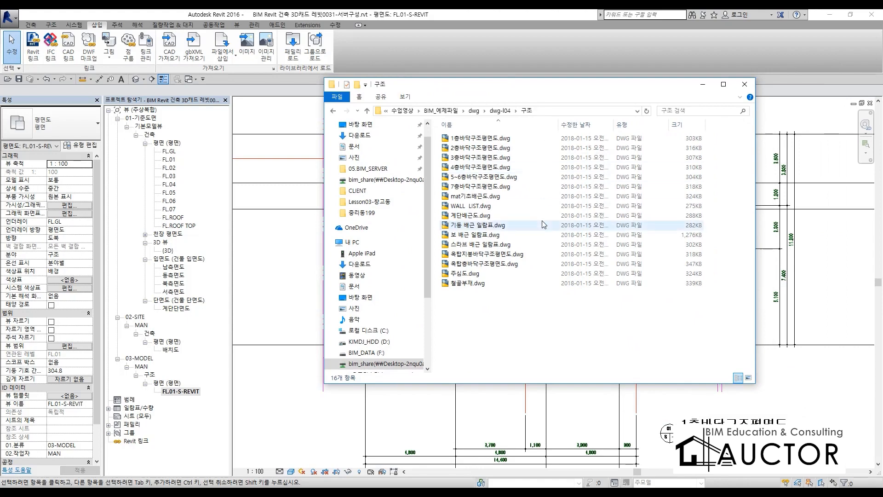
left_click(499, 138)
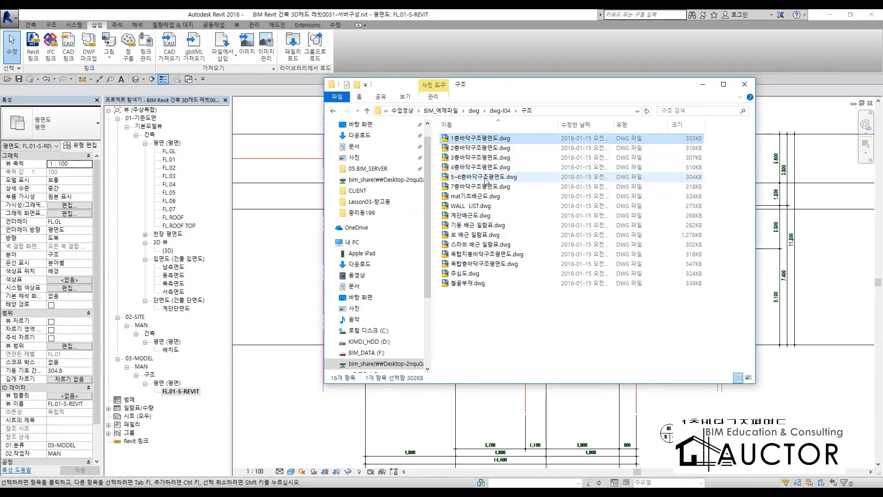
left_click(481, 198)
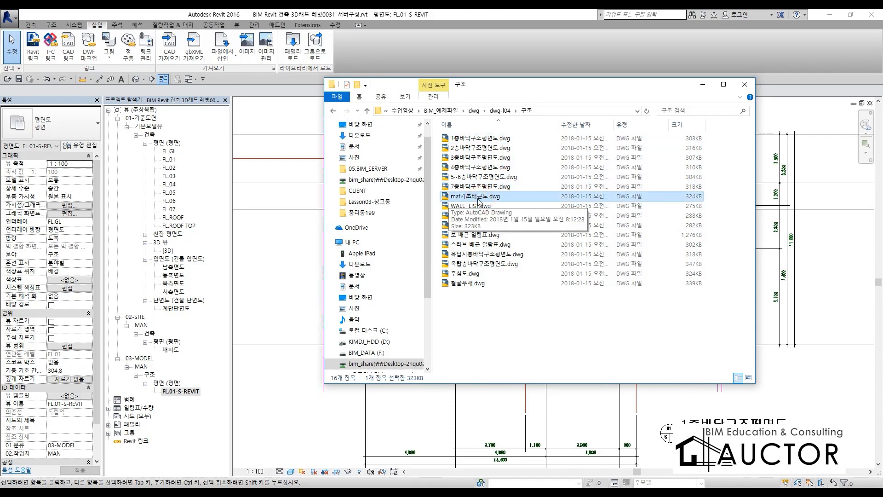
double_click(479, 198)
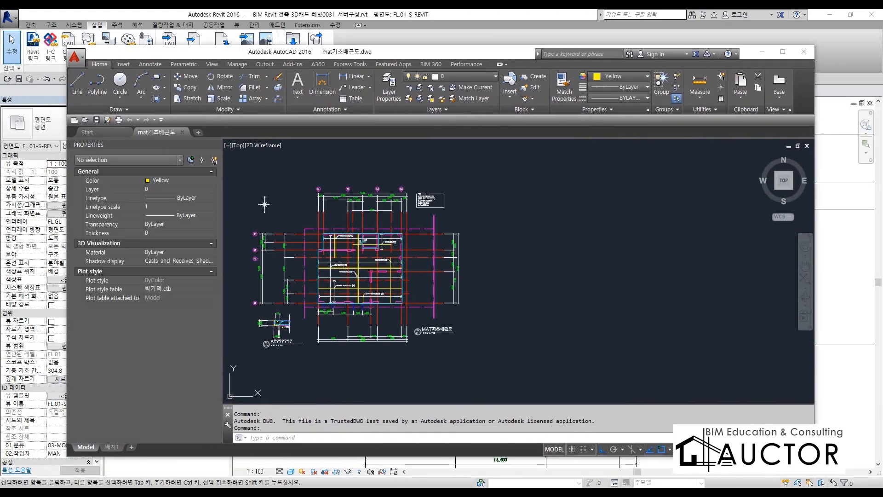
middle_click_drag(406, 256, 543, 261)
scroll(543, 260, "up", 2)
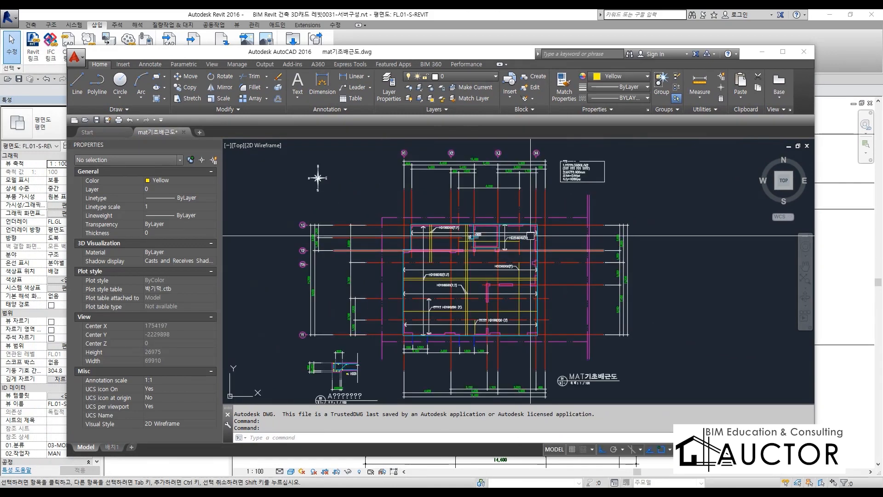
scroll(493, 248, "up", 4)
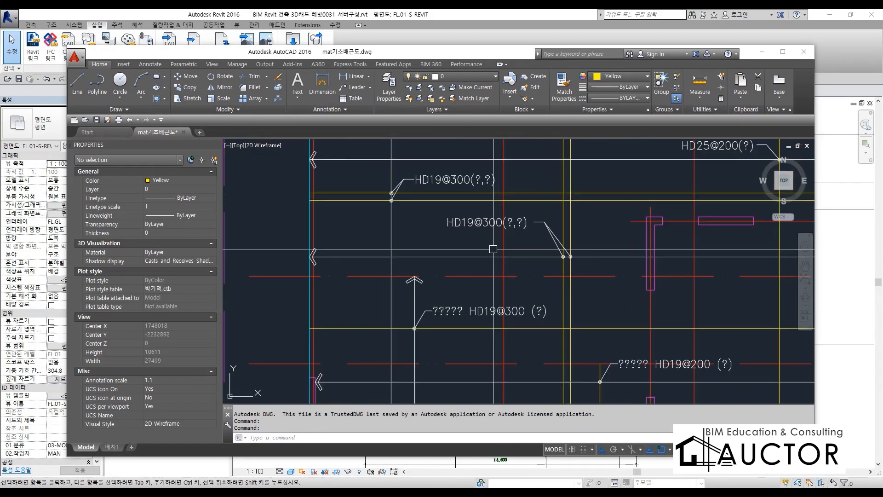
middle_click_drag(458, 342, 455, 265)
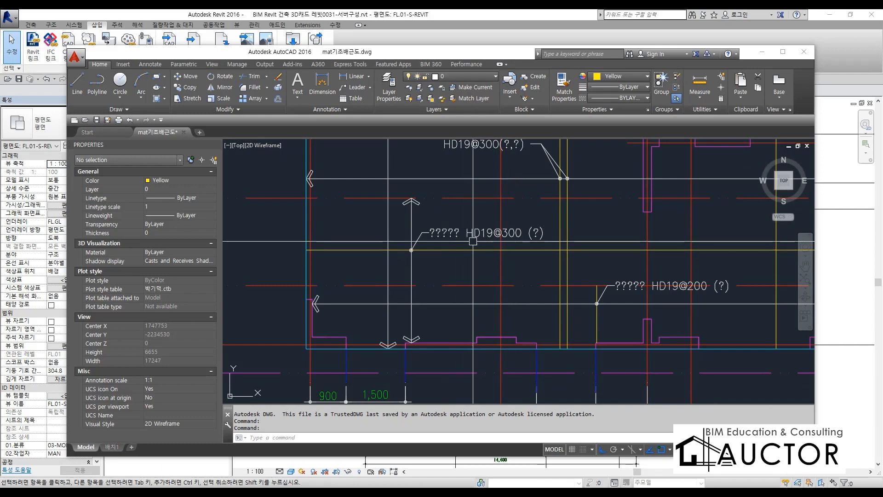
scroll(472, 241, "up", 4)
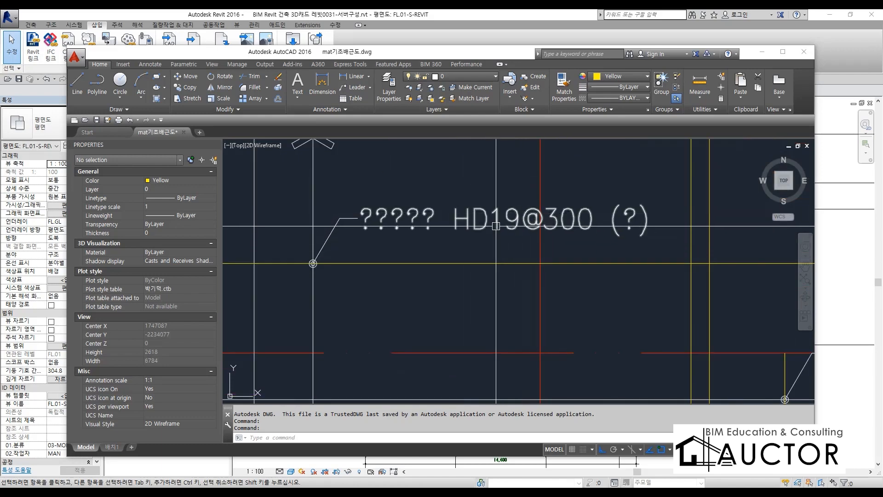
key("ctrl+F12")
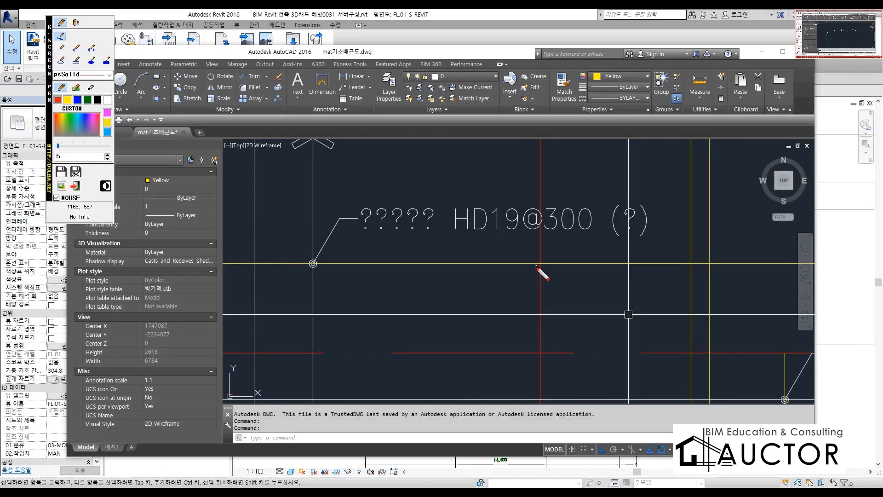
mouse_move(525, 240)
left_mouse_down()
mouse_move(445, 189)
mouse_move(521, 196)
mouse_move(524, 240)
left_mouse_up()
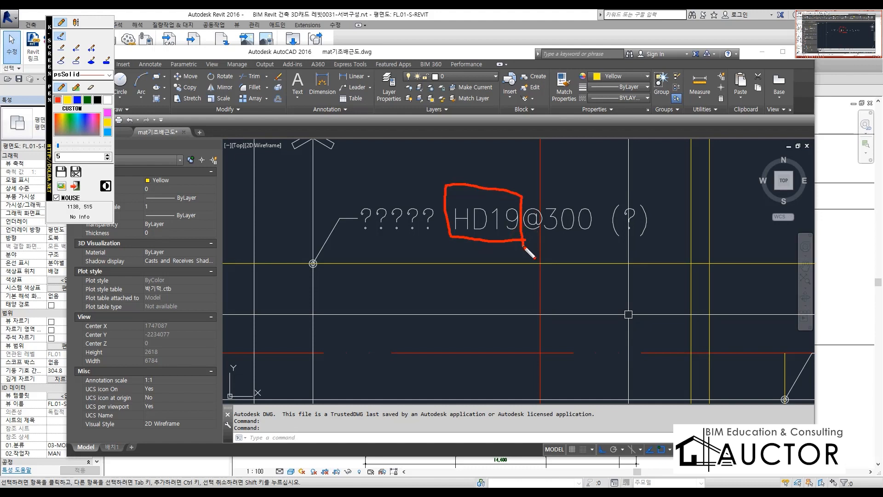
mouse_move(579, 245)
left_mouse_down()
mouse_move(529, 193)
mouse_move(598, 244)
left_mouse_up()
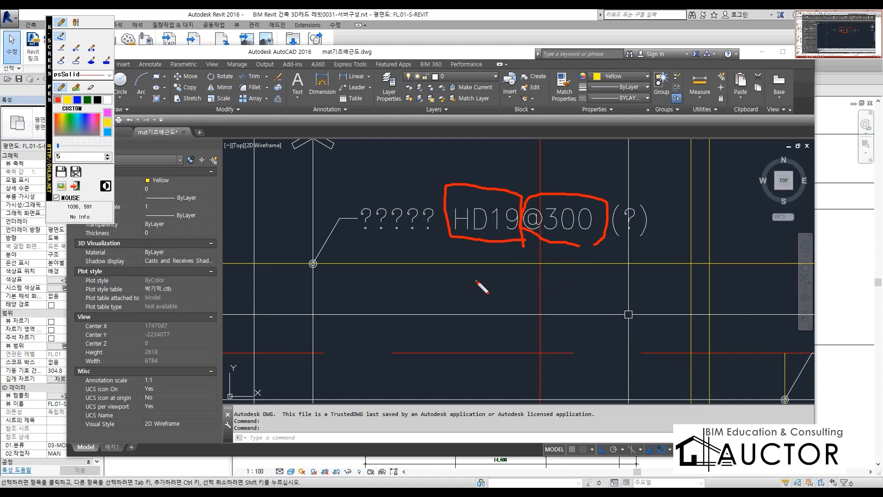
Step: Draw red pen lines below the HD19@300 callout, handwrite D and 300, box HD19 again, and clear the marks
left_click_drag(461, 262, 542, 263)
left_click_drag(455, 277, 544, 287)
left_click_drag(425, 321, 562, 326)
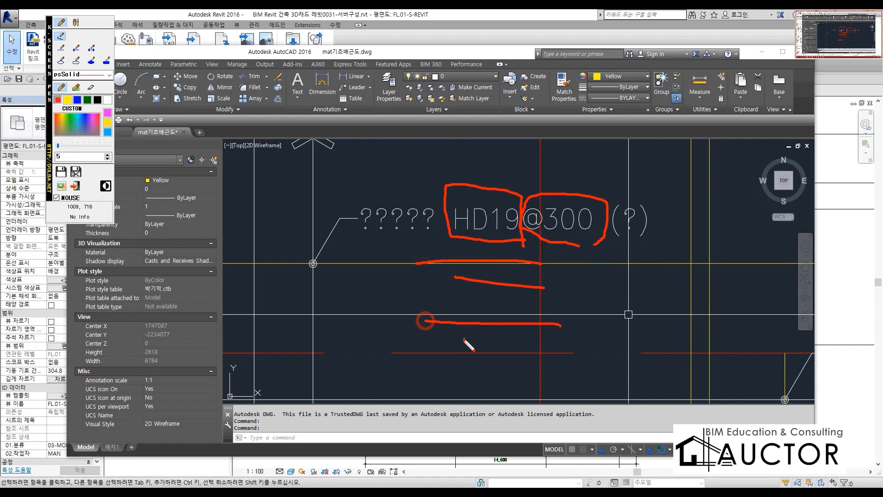
left_click_drag(461, 341, 642, 376)
mouse_move(518, 261)
left_mouse_down()
mouse_move(513, 288)
mouse_move(524, 263)
left_mouse_up()
left_click_drag(524, 258, 543, 275)
left_click_drag(575, 273, 573, 292)
mouse_move(616, 279)
left_mouse_down()
mouse_move(628, 283)
mouse_move(617, 279)
left_mouse_up()
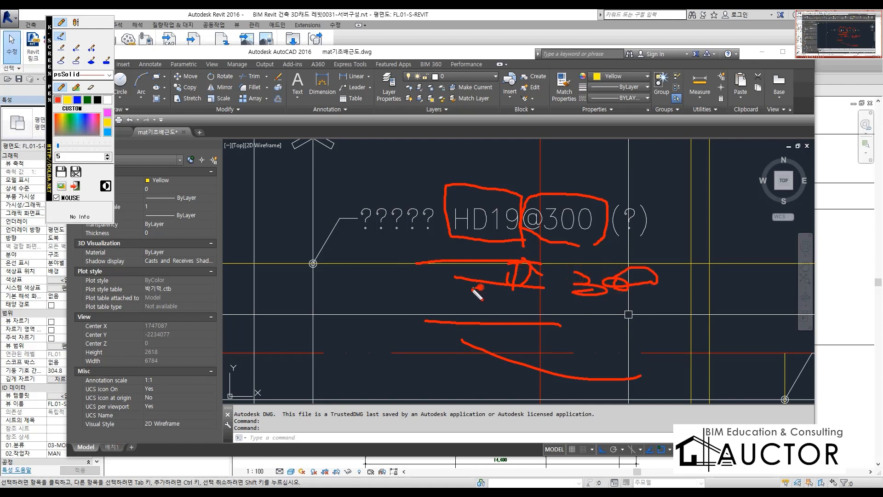
left_click_drag(458, 269, 489, 288)
mouse_move(425, 232)
left_mouse_down()
mouse_move(451, 179)
mouse_move(575, 246)
left_mouse_up()
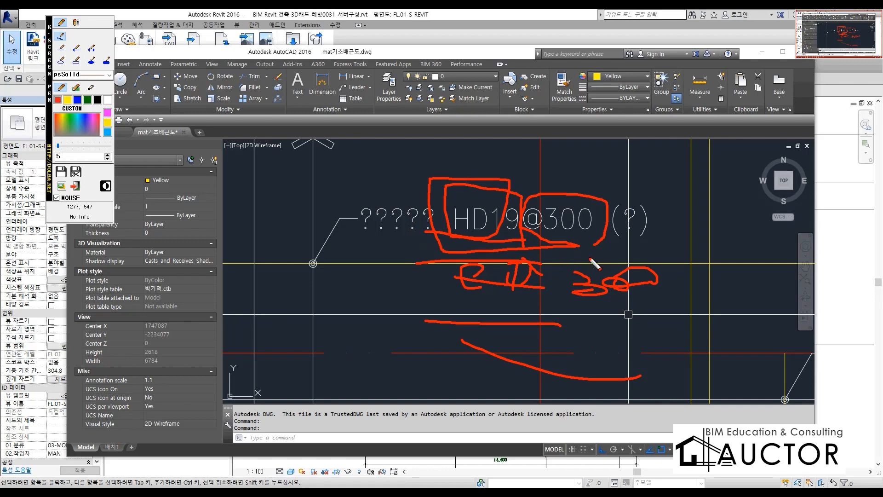
key("Escape")
Step: Bring the mat foundation drawing back into view and examine the boxed notes beside grid X4
left_click_drag(417, 53, 480, 65)
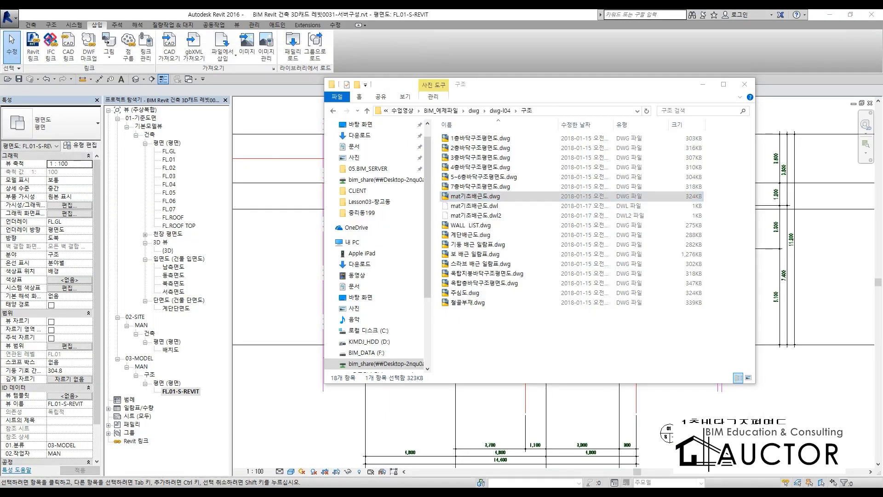
mouse_move(882, 32)
left_mouse_down()
mouse_move(429, 43)
mouse_move(408, 67)
left_mouse_up()
middle_click_drag(514, 203, 475, 242)
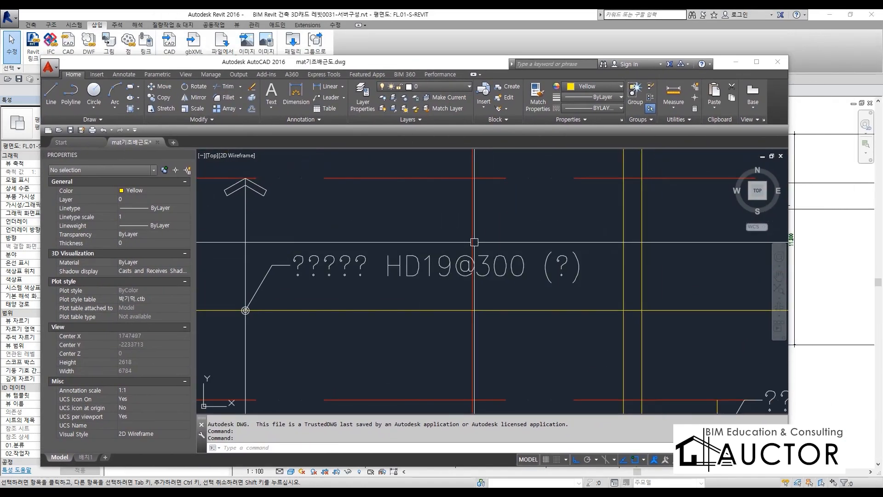
scroll(475, 242, "down", 8)
scroll(474, 242, "up", 2)
middle_click_drag(568, 255, 541, 339)
middle_click_drag(569, 241, 557, 270)
middle_click_drag(543, 221, 492, 282)
scroll(577, 180, "up", 2)
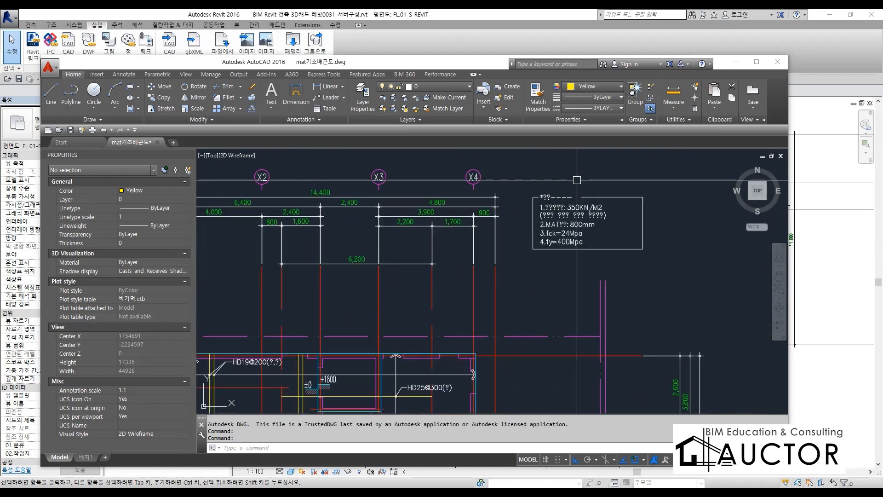
scroll(577, 180, "up", 6)
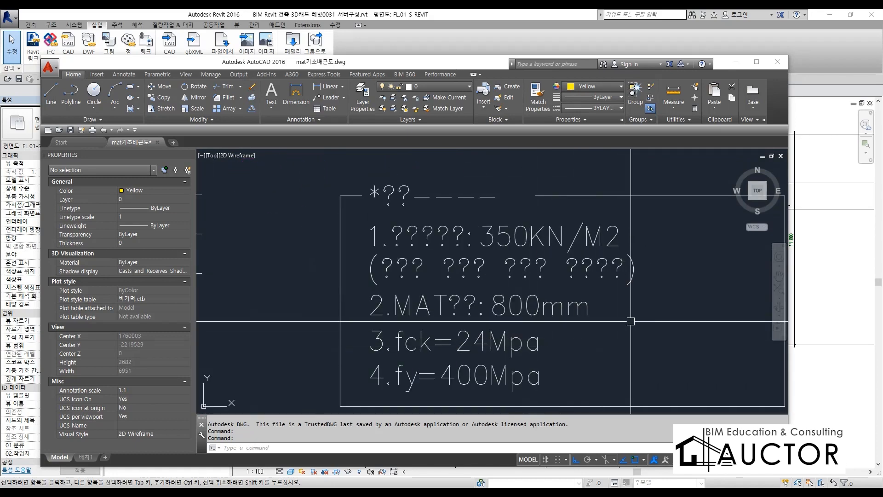
Step: Outline the MAT 800mm note with the red screen pen, add an arrow beside it, and clear the marks
key("F8")
mouse_move(630, 328)
left_mouse_down()
mouse_move(409, 332)
mouse_move(358, 285)
mouse_move(622, 276)
mouse_move(632, 345)
left_mouse_up()
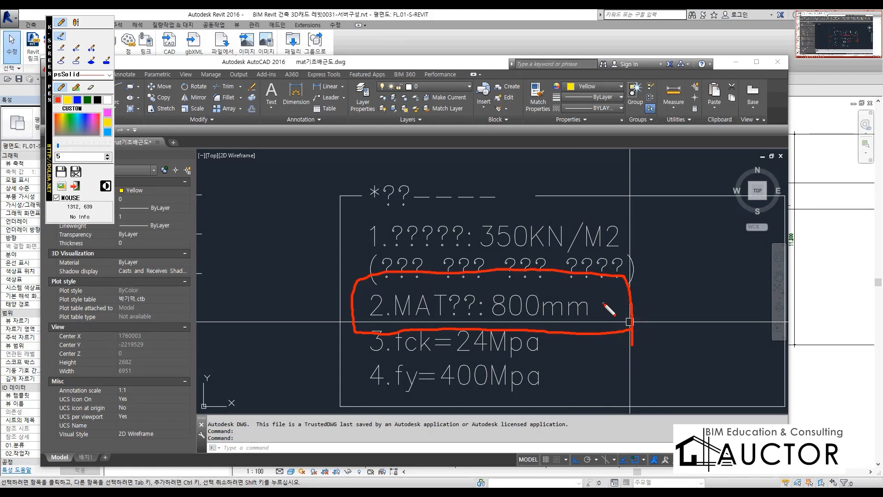
left_click_drag(602, 303, 655, 307)
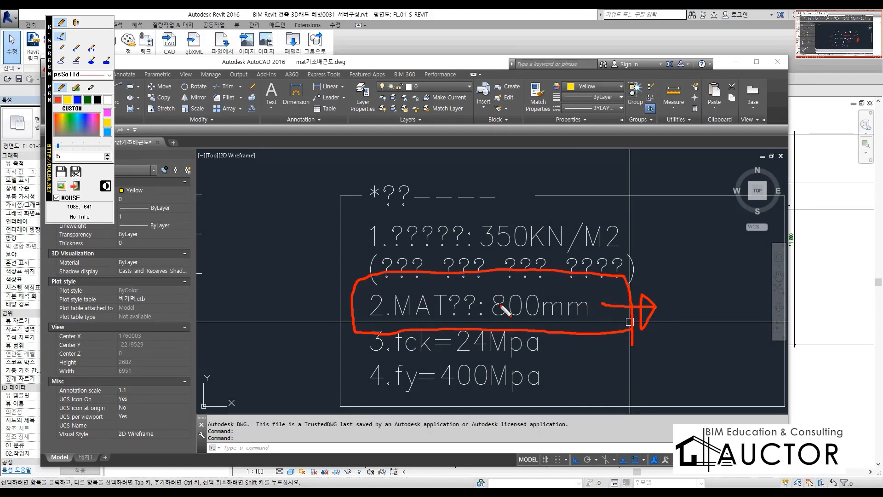
key("F8")
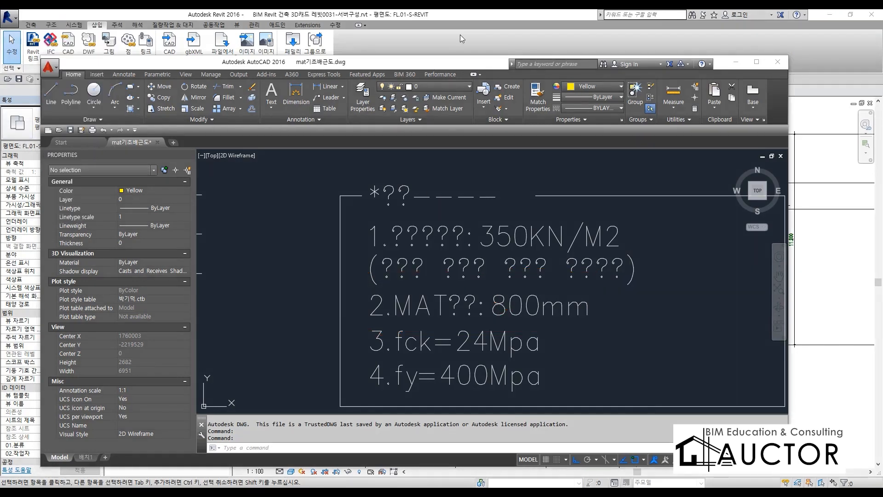
Step: Move the AutoCAD and File Explorer windows aside and return to the FL.01-S-REVIT structural plan in Revit
left_click_drag(447, 64, 882, 106)
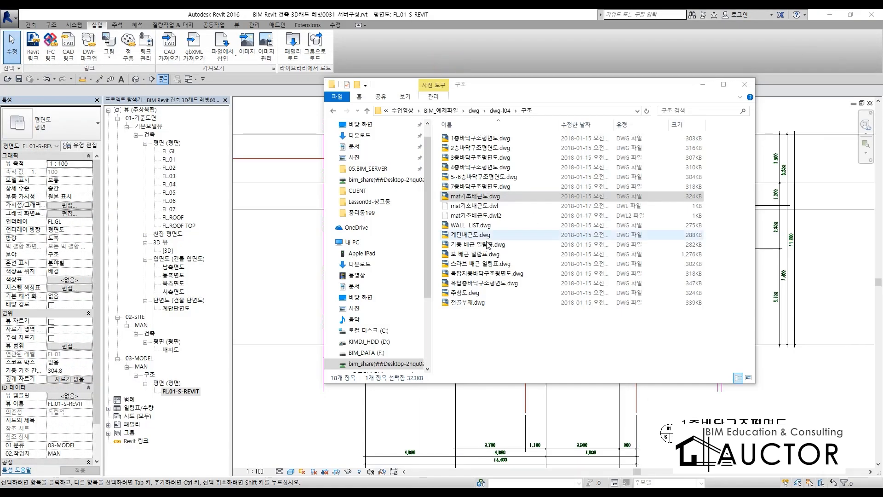
left_click_drag(630, 90, 882, 98)
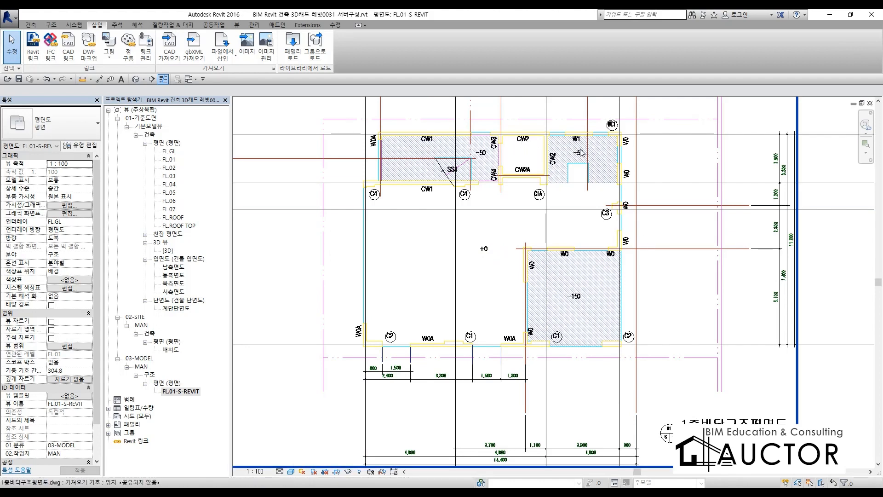
scroll(486, 113, "up", 1)
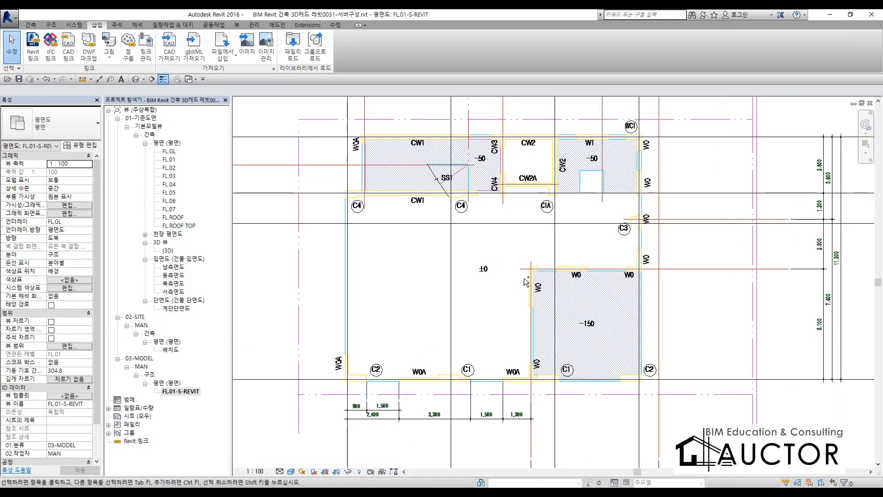
Step: Outline the building footprint with the red screen pen, handwrite 800 inside it, and mark the -50, -50 and -150 slab areas
key("ctrl+2")
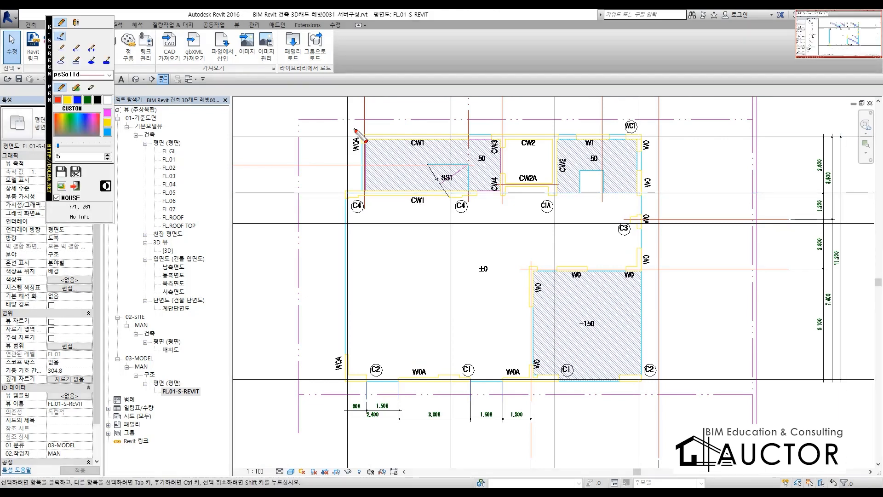
mouse_move(355, 130)
left_mouse_down()
mouse_move(437, 133)
mouse_move(692, 357)
mouse_move(164, 391)
mouse_move(377, 176)
mouse_move(363, 134)
left_mouse_up()
mouse_move(406, 234)
left_mouse_down()
mouse_move(415, 260)
mouse_move(466, 272)
left_mouse_up()
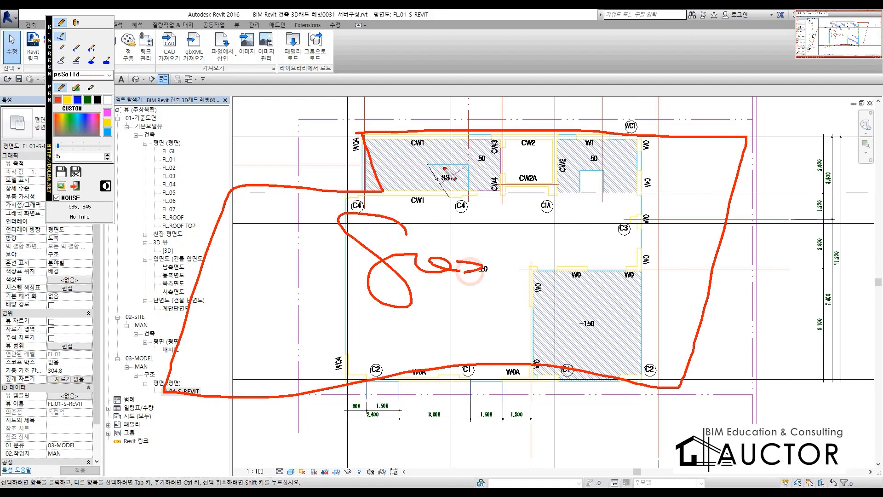
left_click_drag(442, 161, 441, 170)
mouse_move(608, 163)
left_mouse_down()
mouse_move(621, 158)
mouse_move(628, 171)
left_mouse_up()
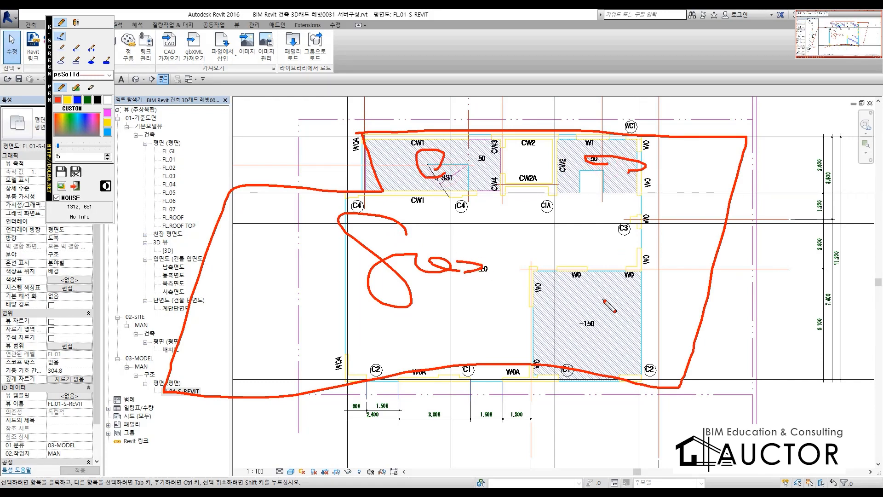
left_click_drag(604, 300, 598, 304)
left_click_drag(433, 151, 480, 159)
left_click_drag(594, 154, 631, 163)
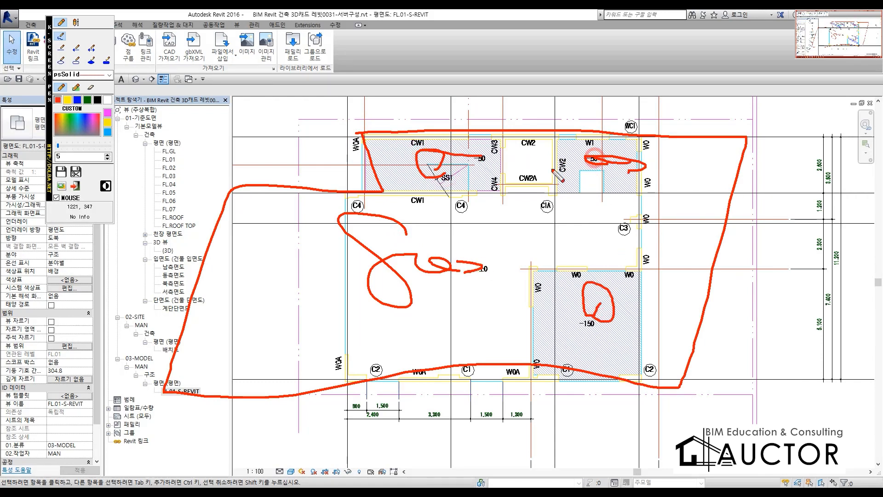
Step: Handwrite 750 for the -50 slabs and an underlined 650 for the -150 slab, and clear all pen marks
mouse_move(416, 143)
left_mouse_down()
mouse_move(423, 118)
mouse_move(553, 123)
left_mouse_up()
mouse_move(443, 46)
left_mouse_down()
mouse_move(467, 42)
mouse_move(456, 76)
left_mouse_up()
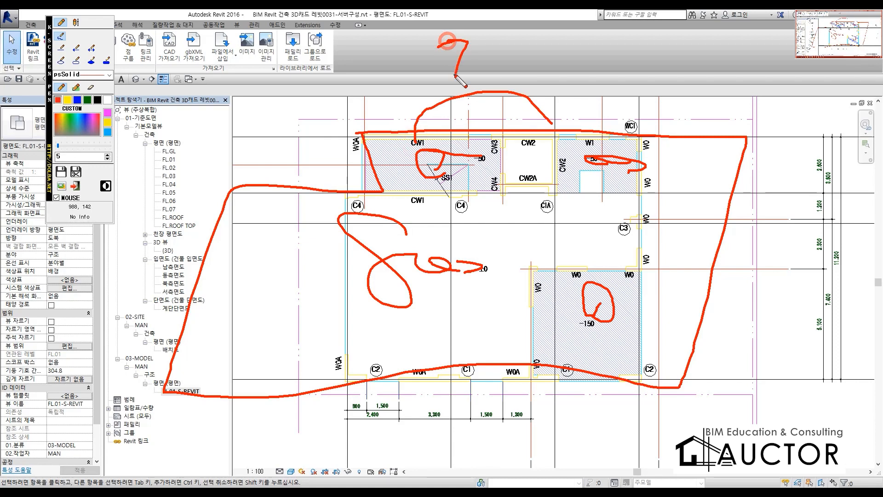
mouse_move(506, 46)
left_mouse_down()
mouse_move(487, 68)
mouse_move(515, 64)
left_mouse_up()
mouse_move(599, 332)
left_mouse_down()
mouse_move(637, 322)
mouse_move(688, 334)
left_mouse_up()
mouse_move(734, 290)
left_mouse_down()
mouse_move(724, 324)
mouse_move(759, 329)
left_mouse_up()
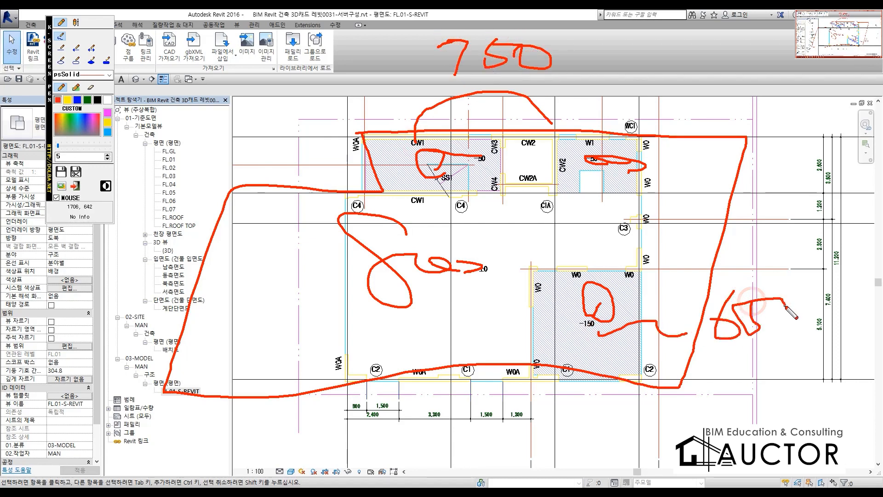
left_click_drag(760, 300, 794, 325)
left_click_drag(834, 348, 675, 353)
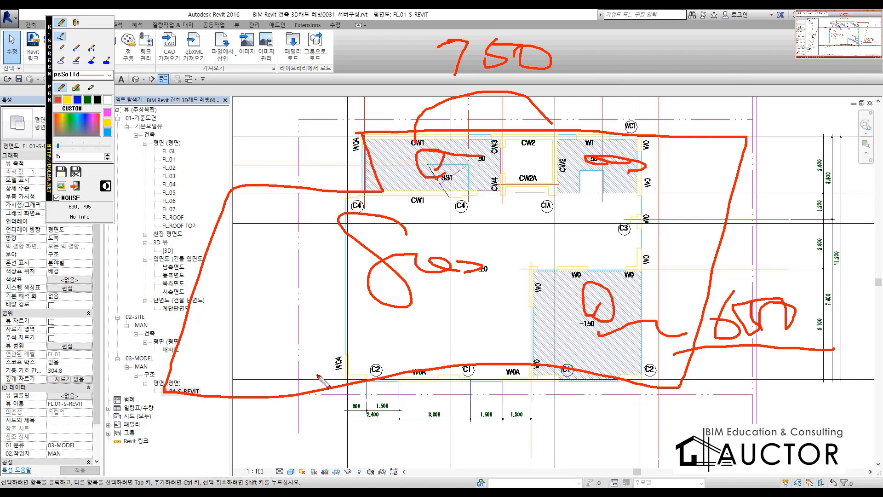
key("Escape")
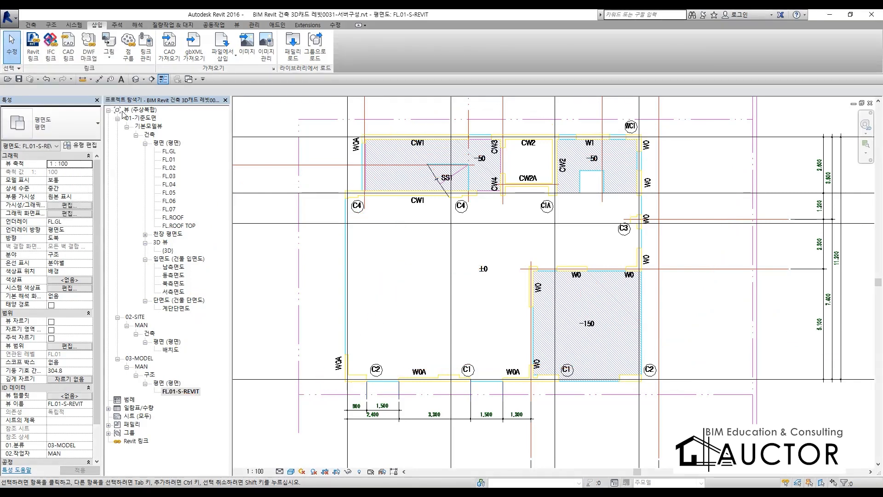
Step: Duplicate the FL.01-S-REVIT structural plan view without its detailing
left_click(176, 393)
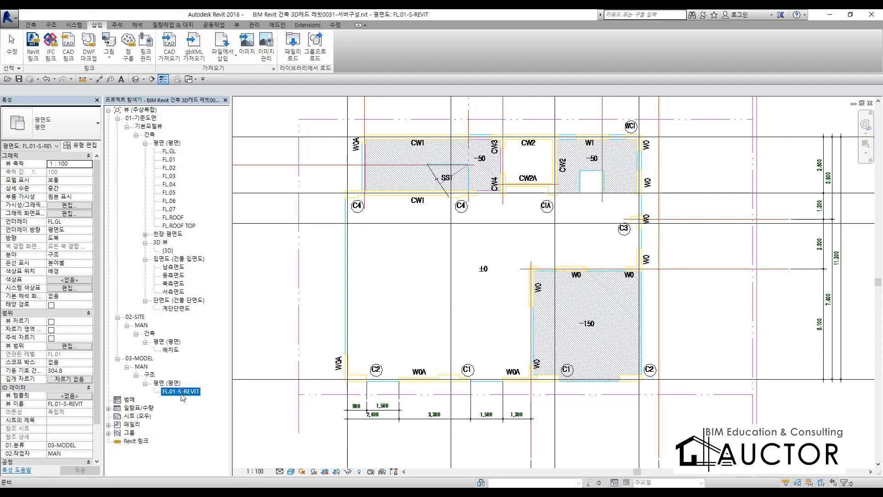
left_click(528, 246)
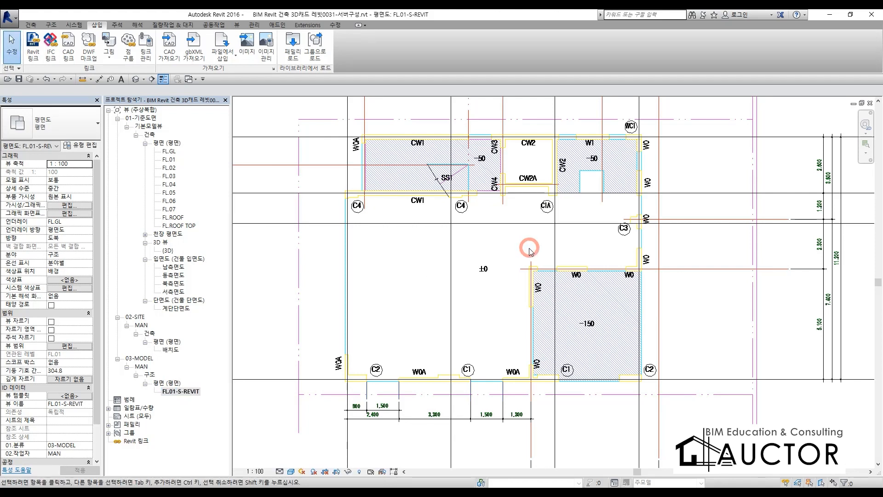
left_click(188, 392)
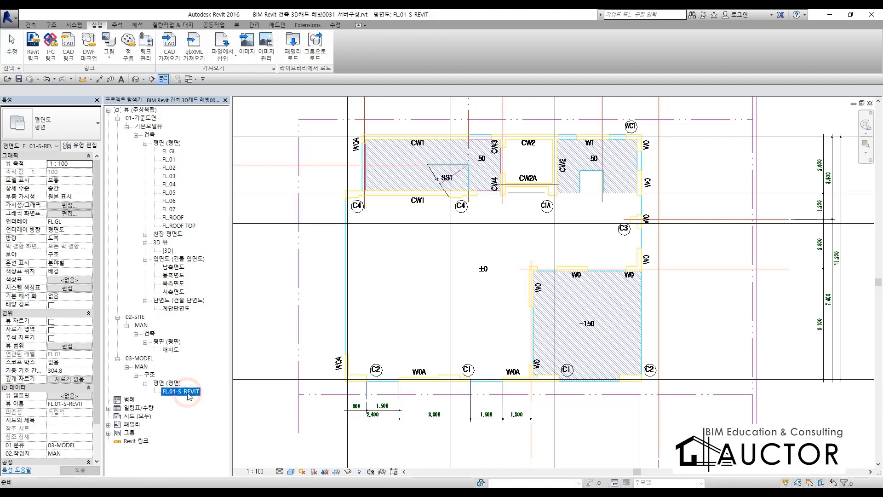
right_click(190, 393)
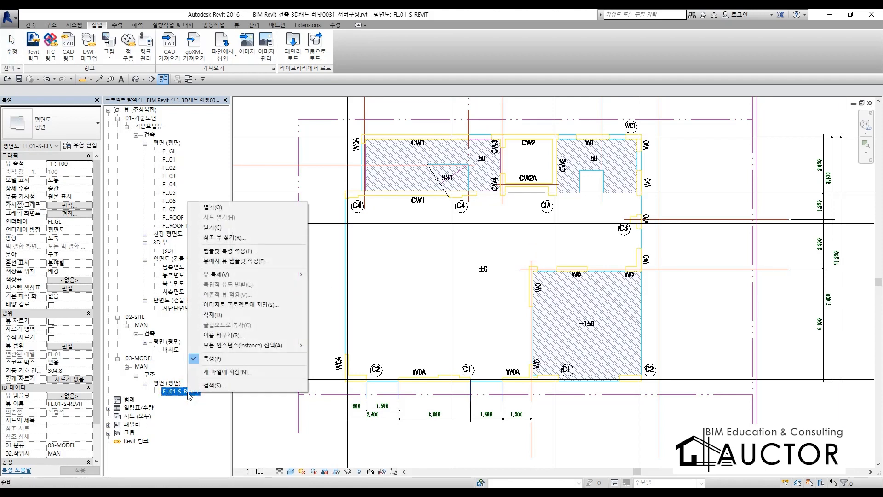
left_click(244, 274)
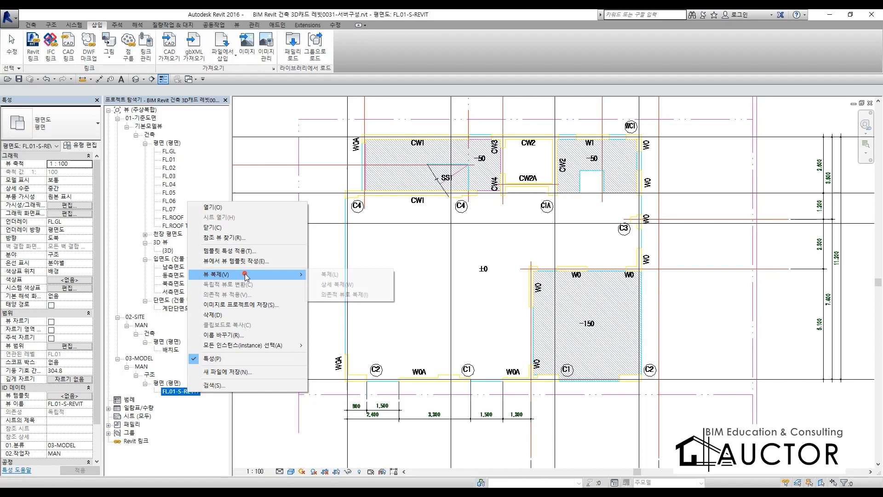
left_click(332, 274)
Step: Rename the duplicated plan view as FL.01-S-REVIT_매트기초
left_click(204, 403)
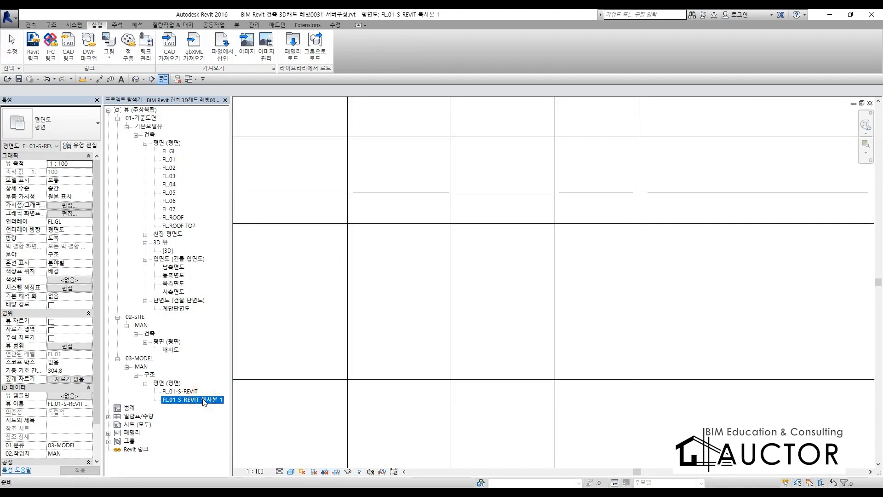
key("F2")
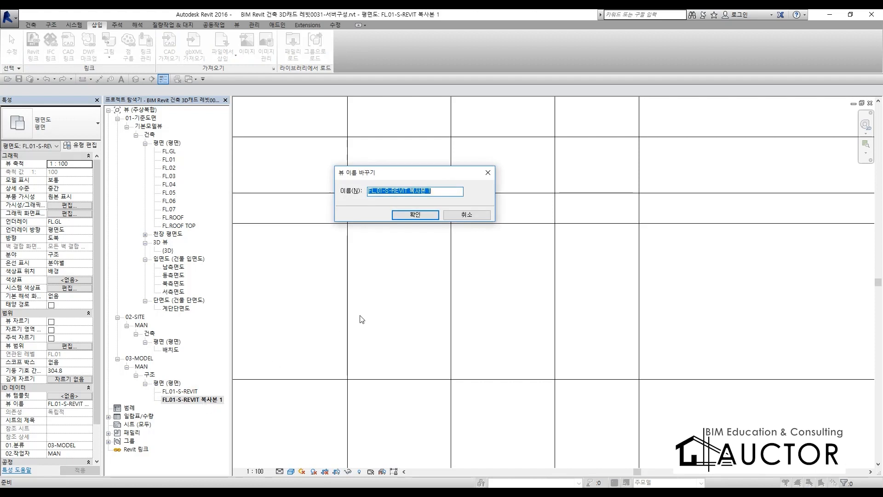
key("End")
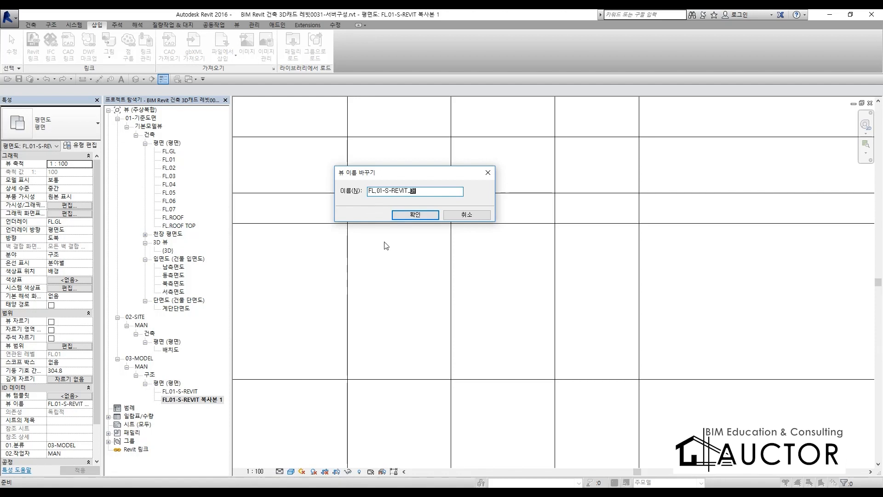
type("트")
type("키")
left_click(419, 217)
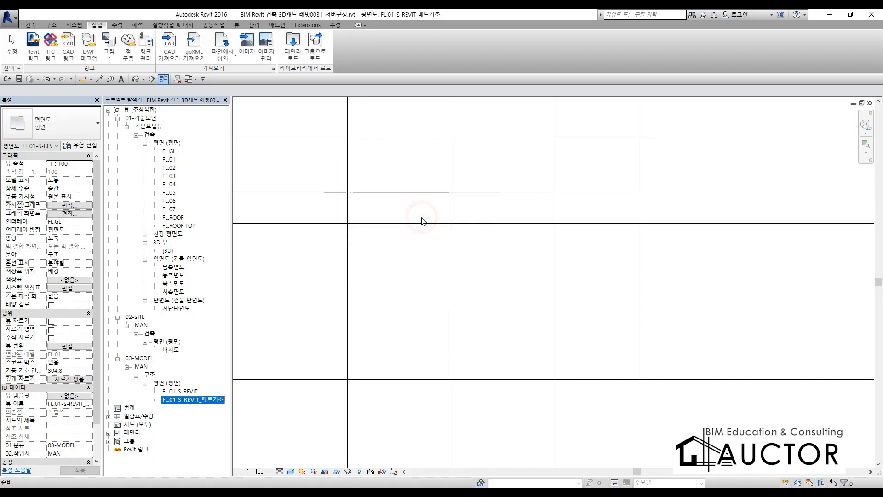
Step: Link mat기초배근도.dwg from the 구조 folder into the FL.01-S-REVIT_매트기초 view, current view only, in millimetres, positioned center to center
scroll(404, 274, "down", 5)
scroll(405, 276, "up", 1)
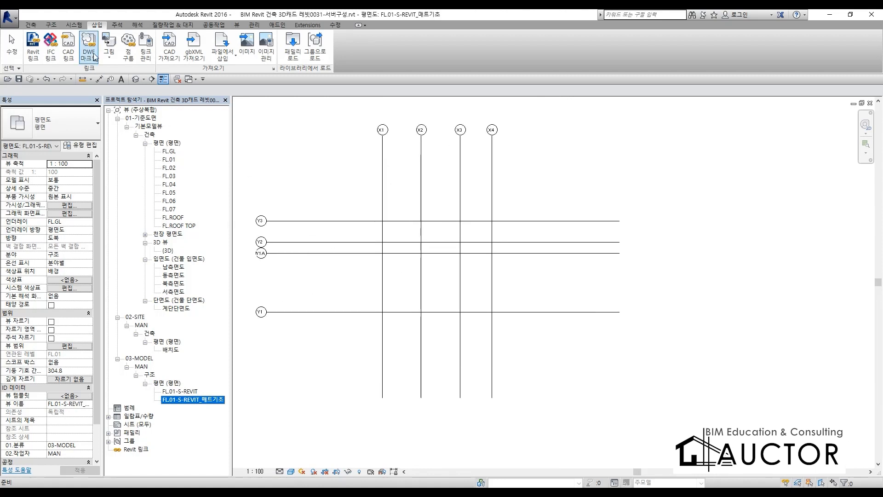
left_click(51, 25)
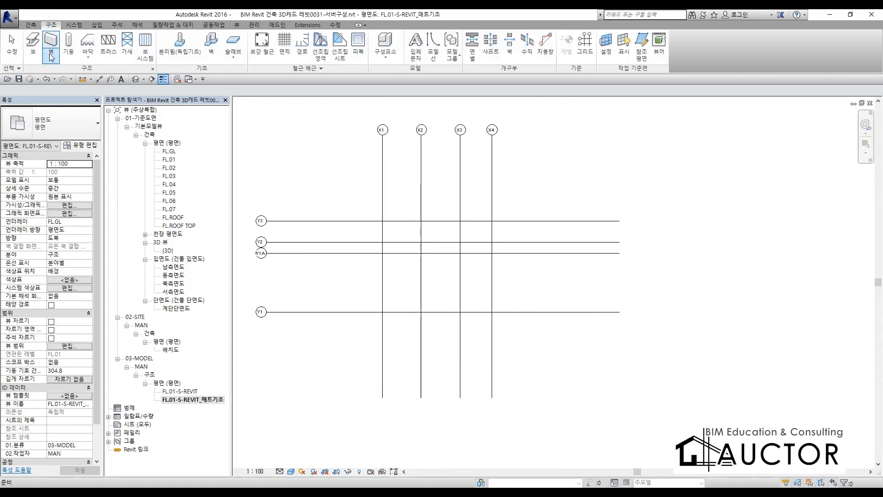
left_click(97, 26)
left_click(68, 46)
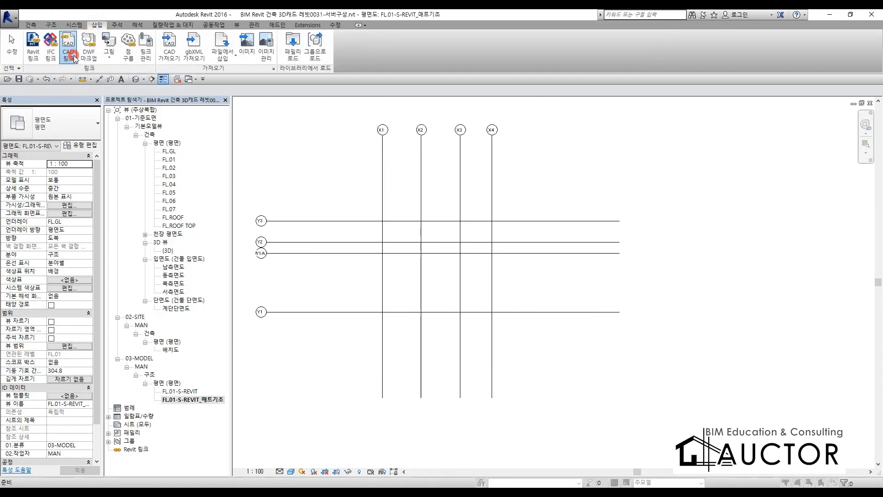
left_click(395, 204)
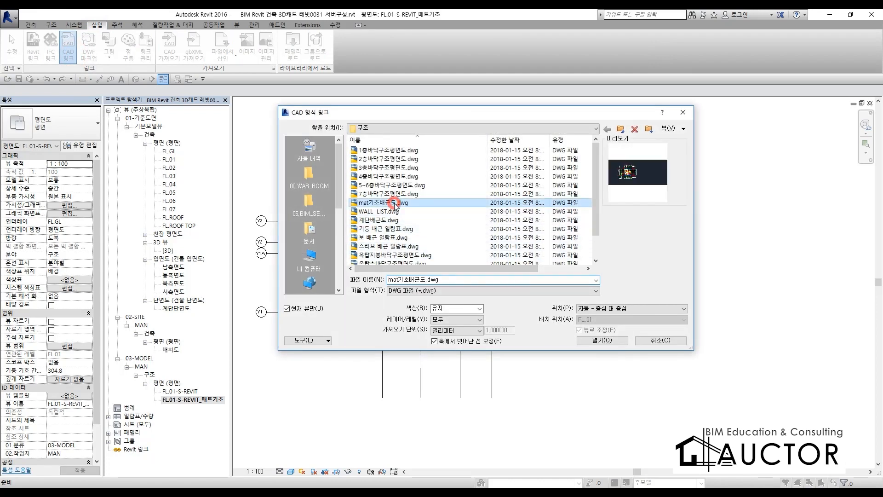
left_click(596, 340)
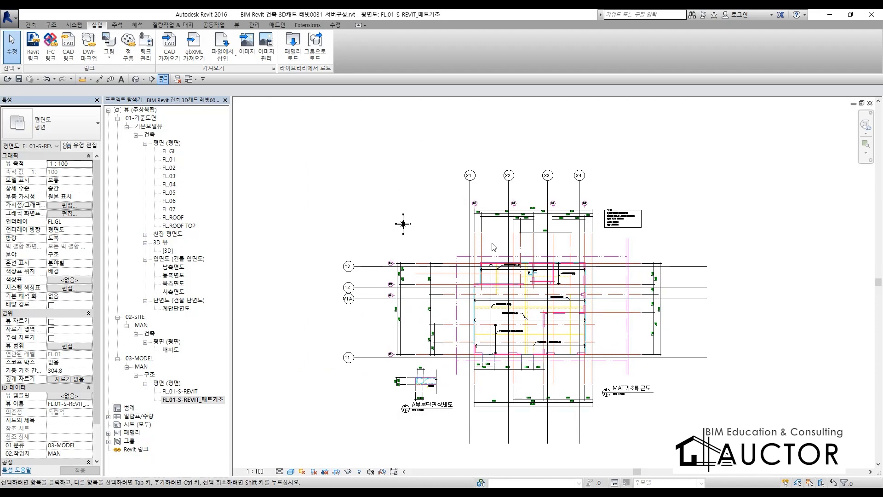
Step: Align the linked mat foundation drawing's X1 and Y3 grid lines to the project's X1 and Y3 grids
key("a")
key("l")
scroll(482, 197, "up", 3)
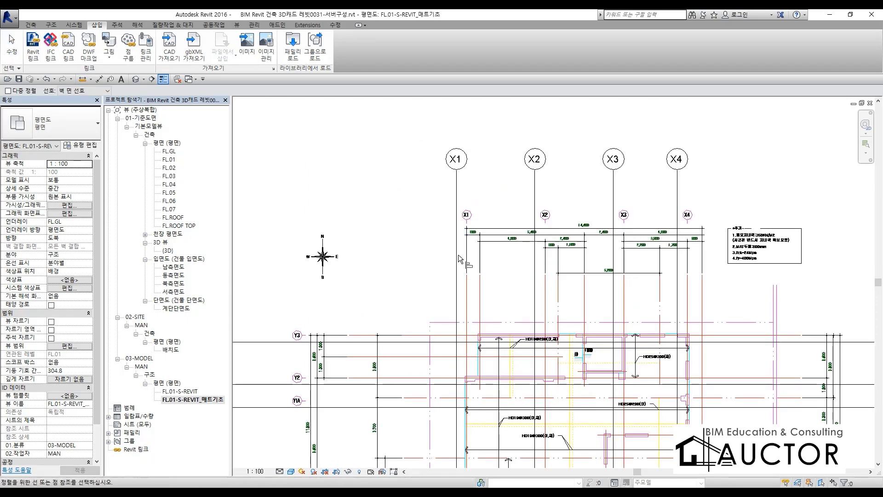
left_click(457, 256)
left_click(466, 260)
middle_click_drag(410, 253, 607, 184)
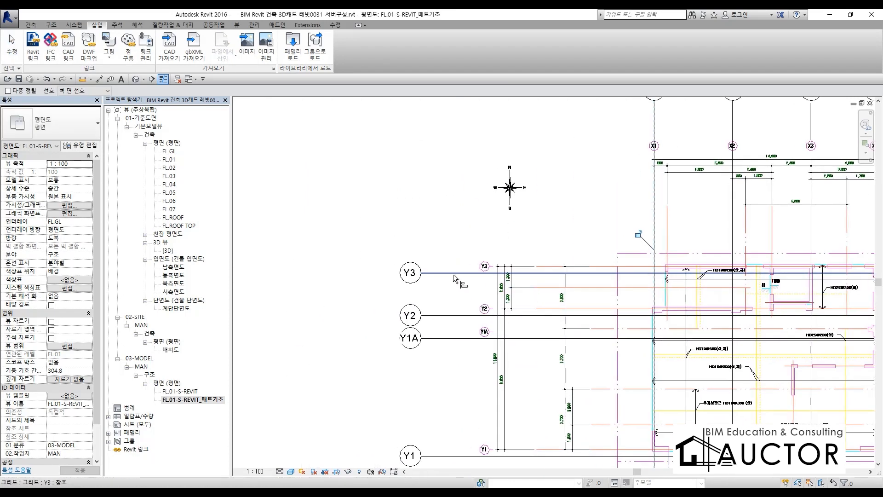
left_click(255, 343)
left_click(573, 267)
scroll(587, 238, "down", 3)
key("Escape")
key("Escape")
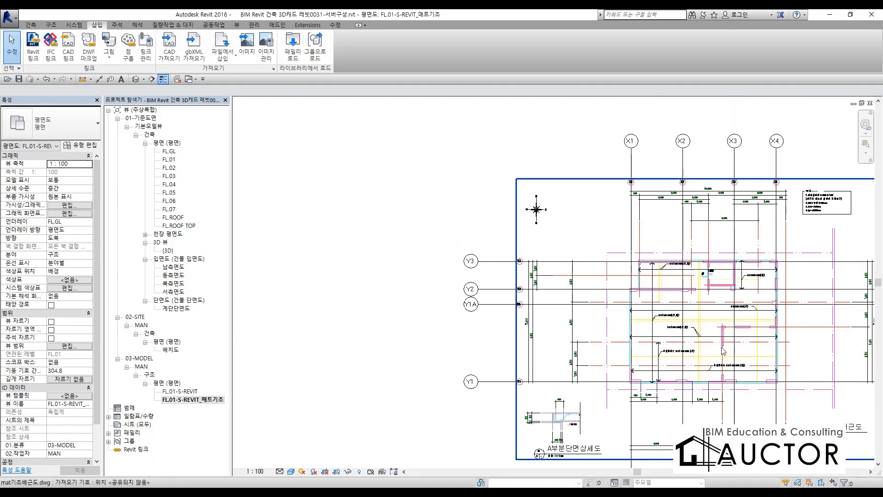
Step: Compare the FL.01-S-REVIT and FL.01-S-REVIT_매트기초 plans, examining the foundation outline and the -50 and -150 slab areas
middle_click_drag(679, 353, 471, 282)
scroll(498, 231, "up", 5)
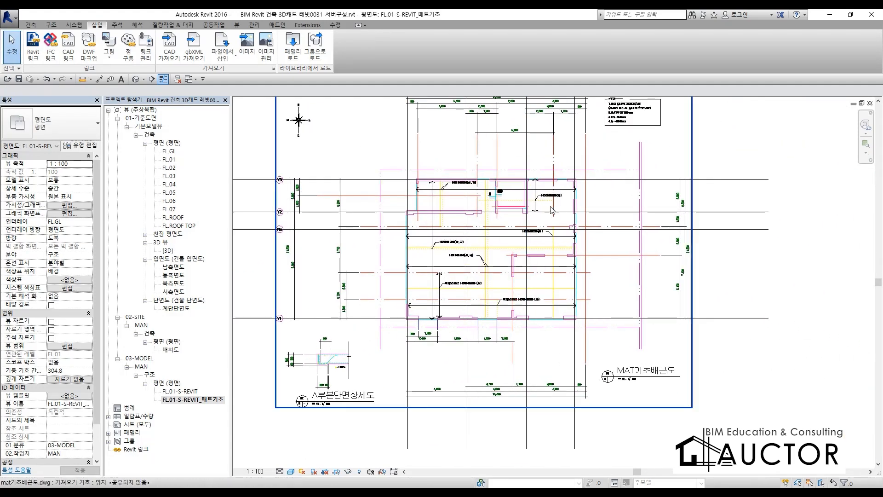
middle_click_drag(400, 251, 495, 248)
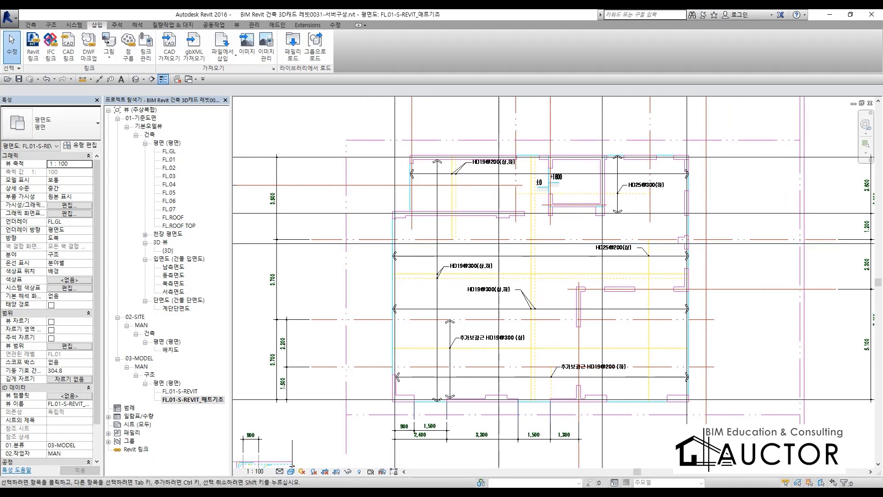
double_click(179, 391)
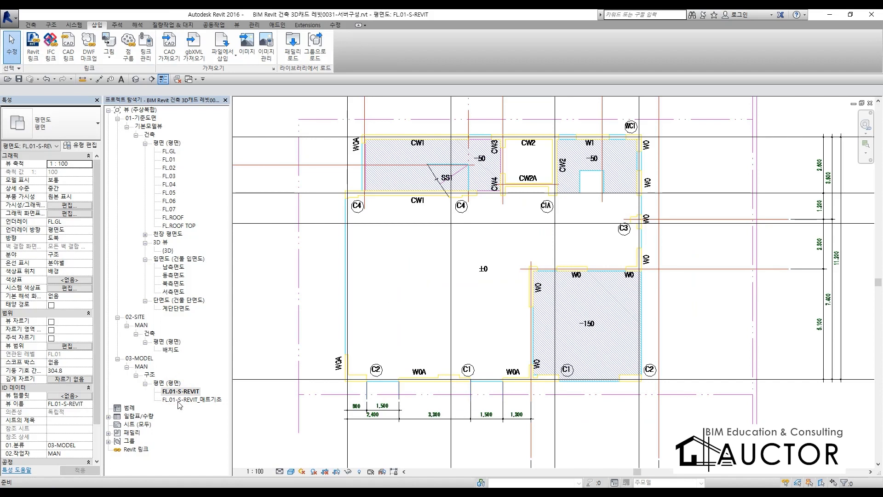
left_click(180, 401)
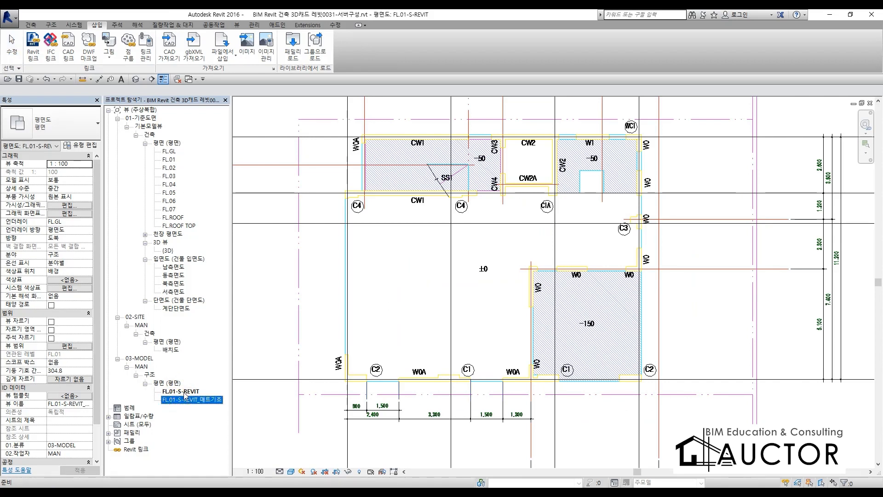
double_click(194, 399)
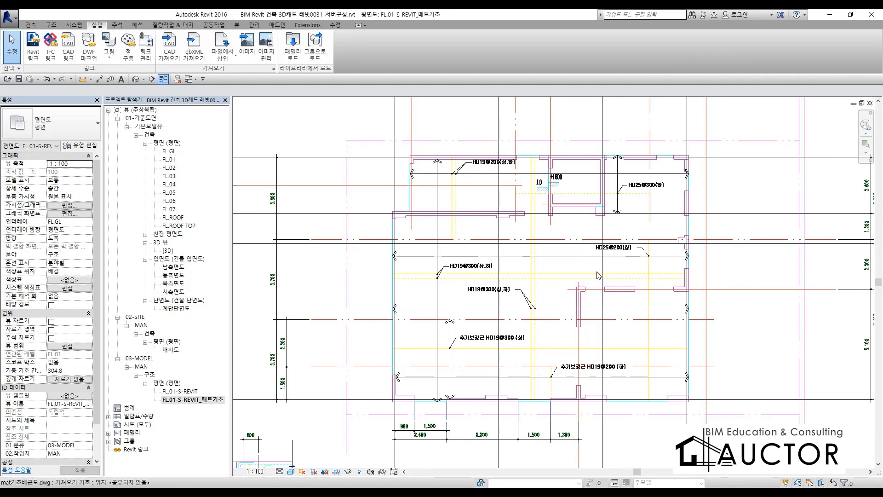
left_click(186, 391)
double_click(185, 391)
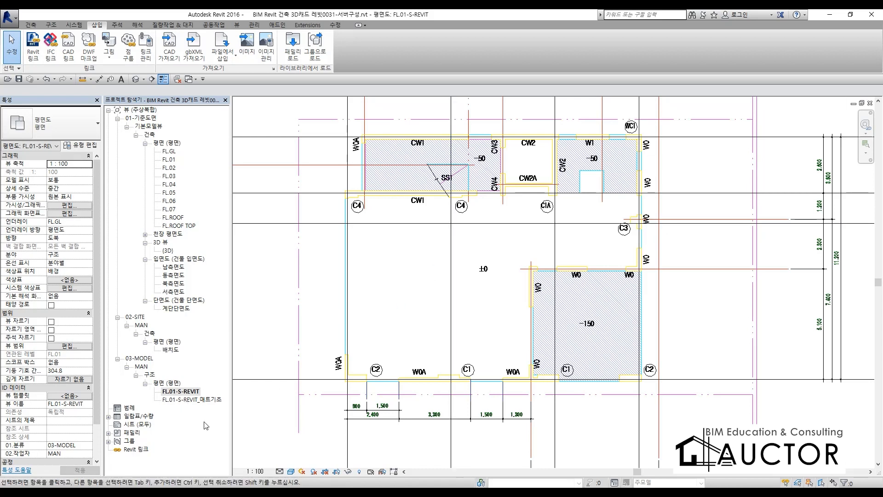
double_click(205, 401)
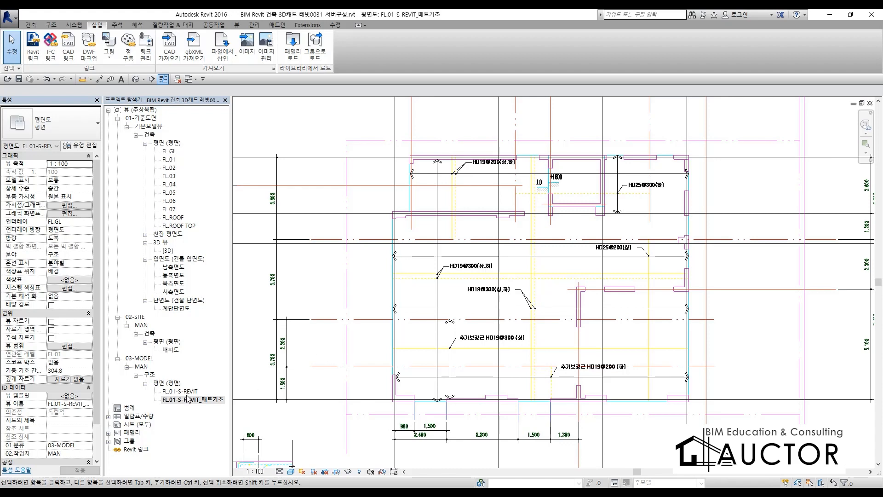
double_click(181, 392)
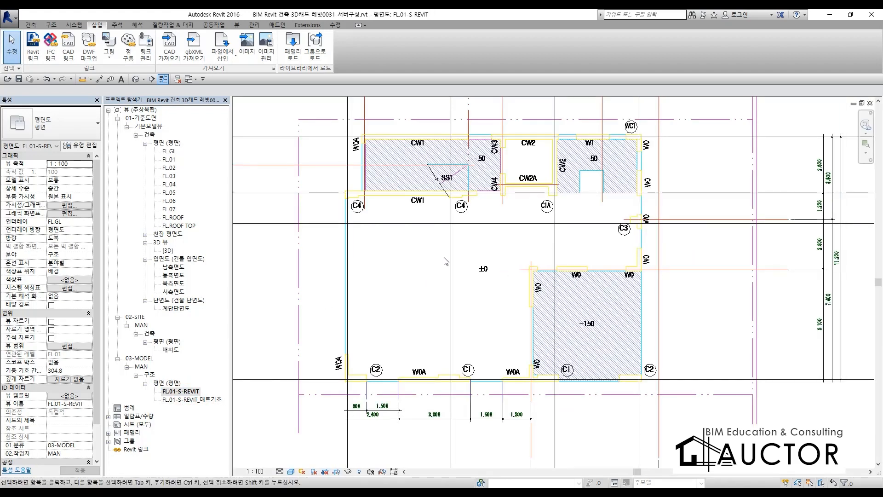
middle_click_drag(444, 262, 536, 295)
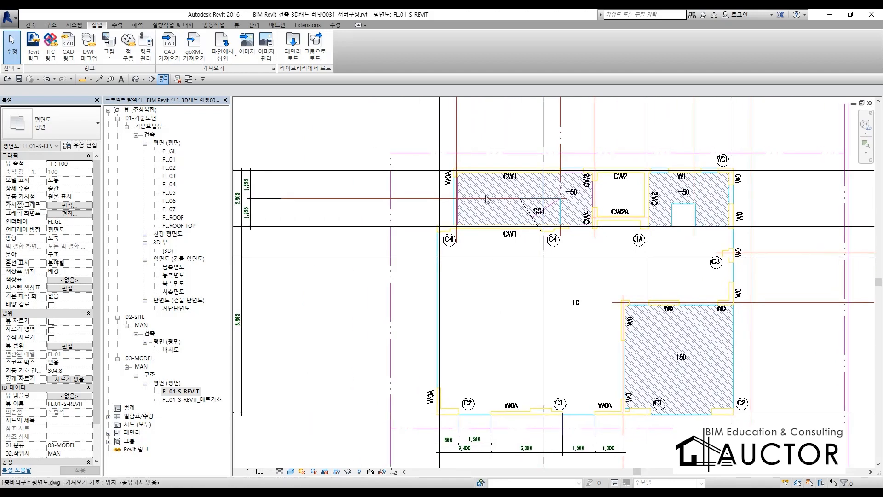
middle_click_drag(497, 194, 451, 218)
scroll(592, 217, "up", 2)
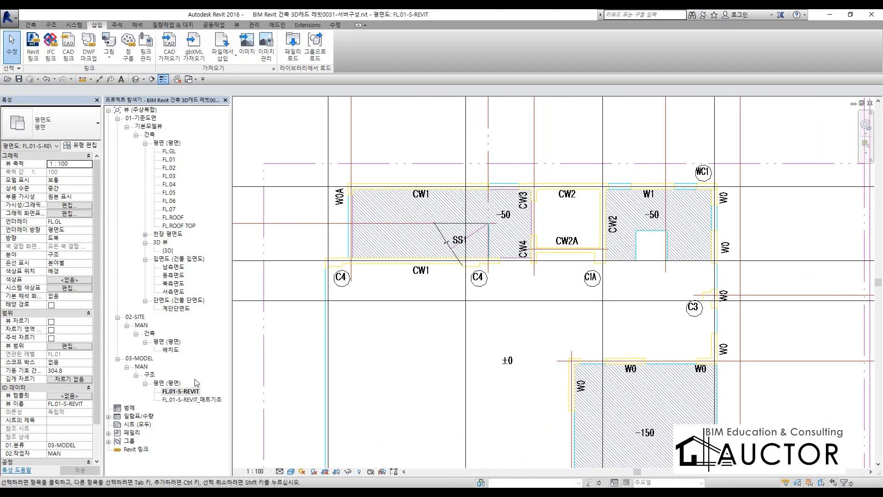
Step: Examine the notes box in the FL.01-S-REVIT_매트기초 view for the mat thickness and concrete strength
double_click(215, 399)
scroll(555, 238, "up", 5)
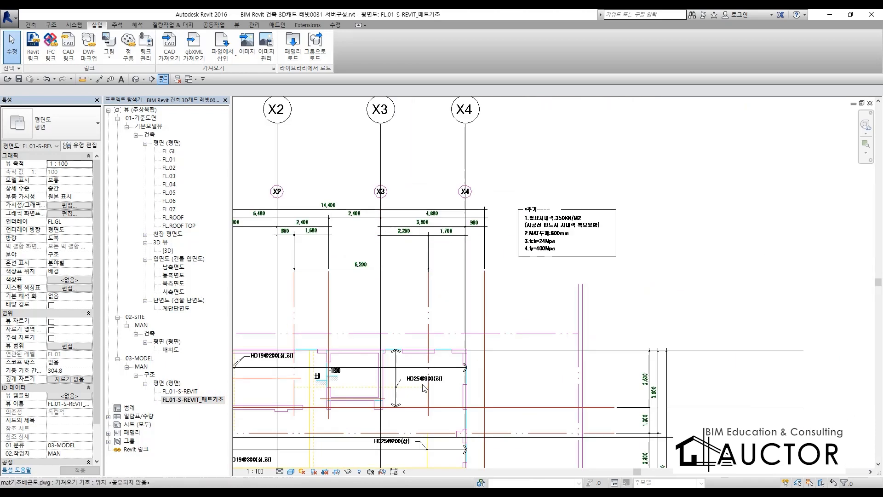
scroll(555, 238, "up", 5)
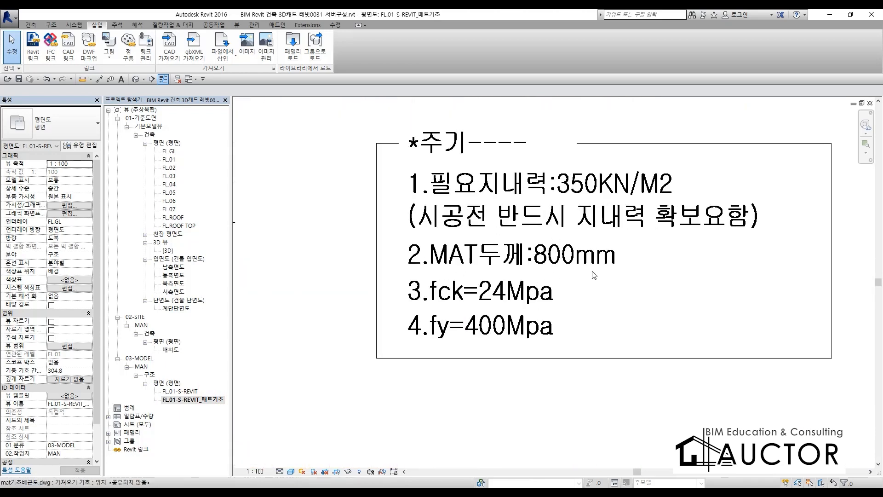
Step: Duplicate the 콘크리트 material in the project materials and name the copy 00.콘크리트
left_click(254, 25)
left_click(33, 40)
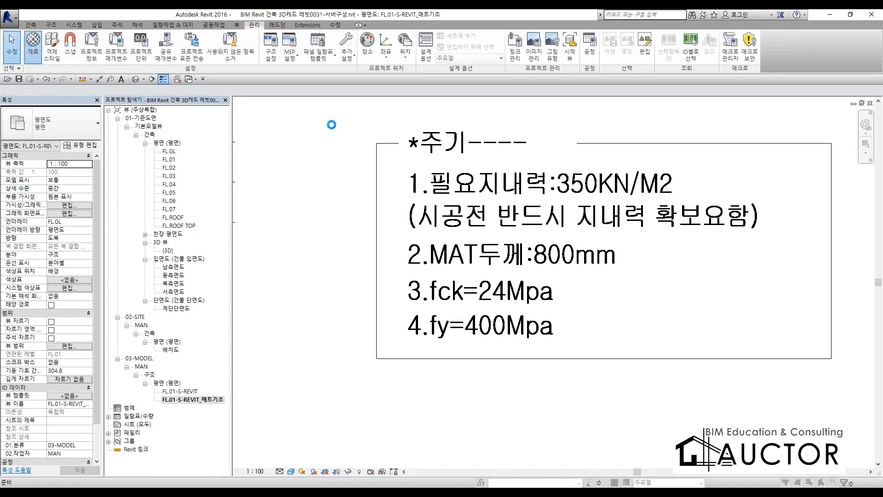
scroll(341, 166, "down", 5)
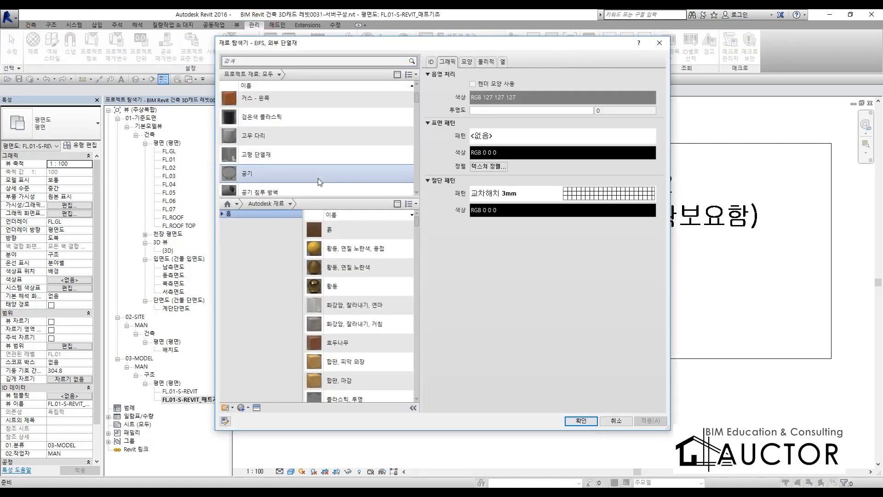
scroll(330, 147, "down", 10)
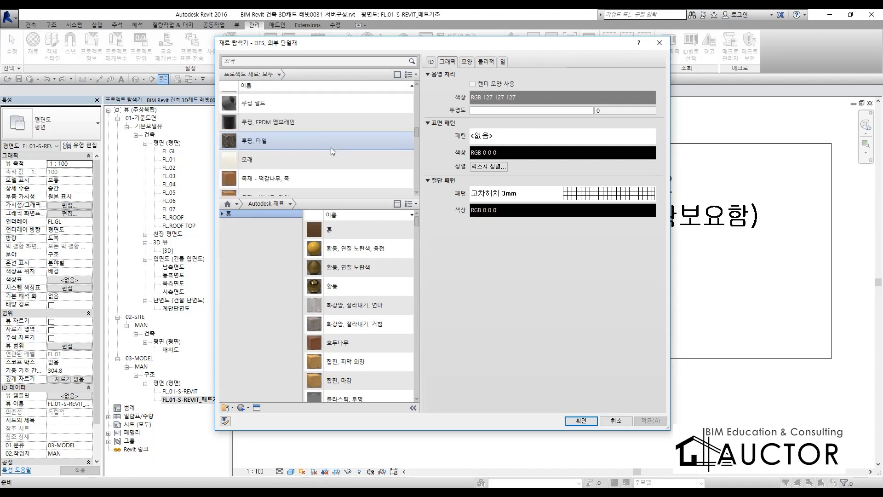
scroll(330, 147, "down", 5)
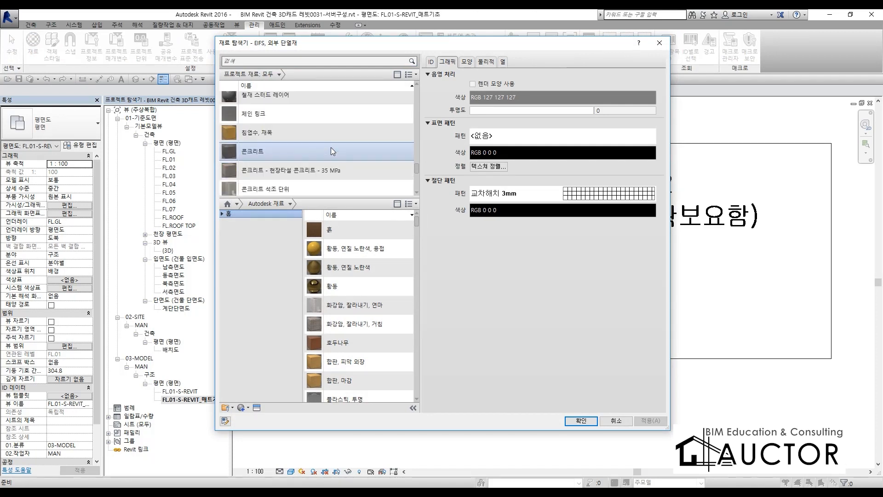
left_click(330, 147)
right_click(330, 147)
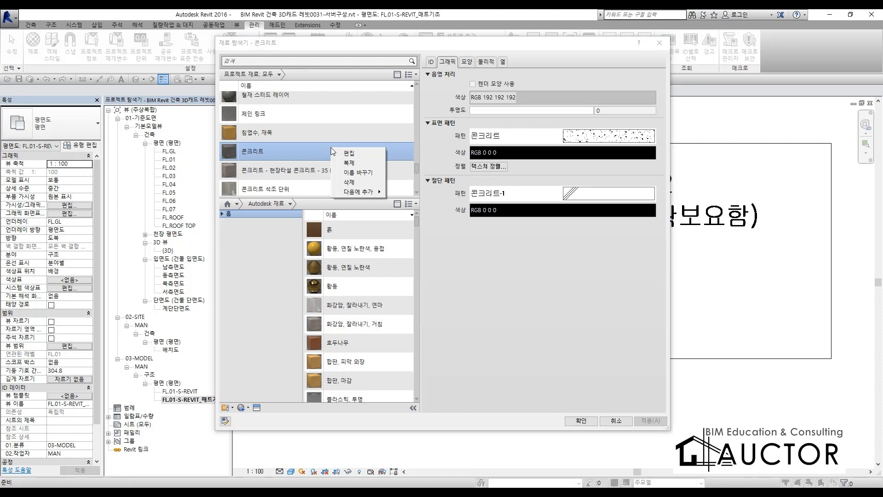
left_click(353, 163)
key("End")
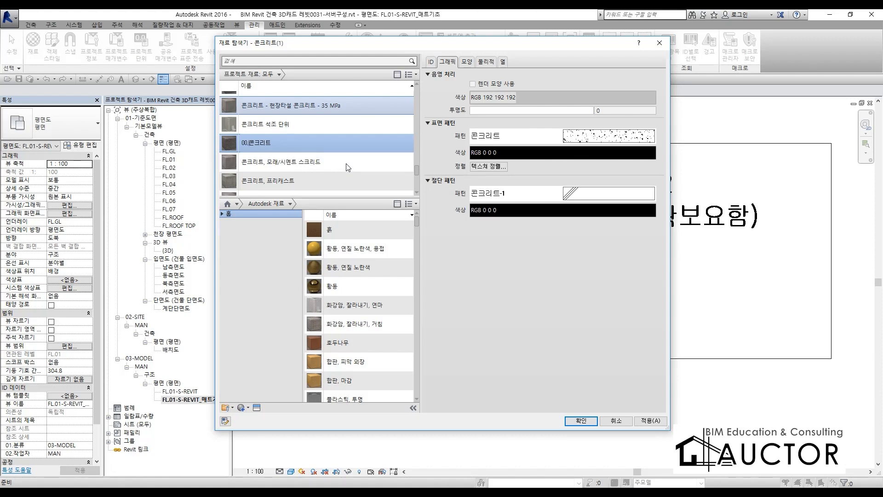
key("Return")
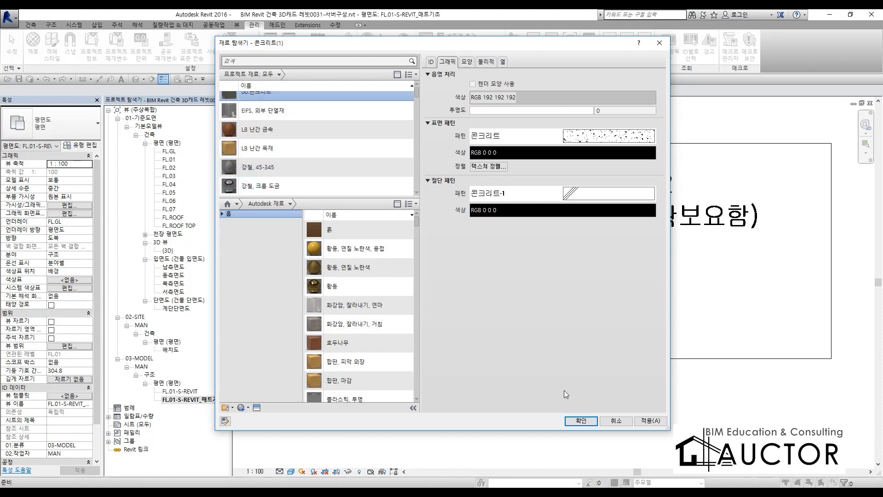
left_click(580, 420)
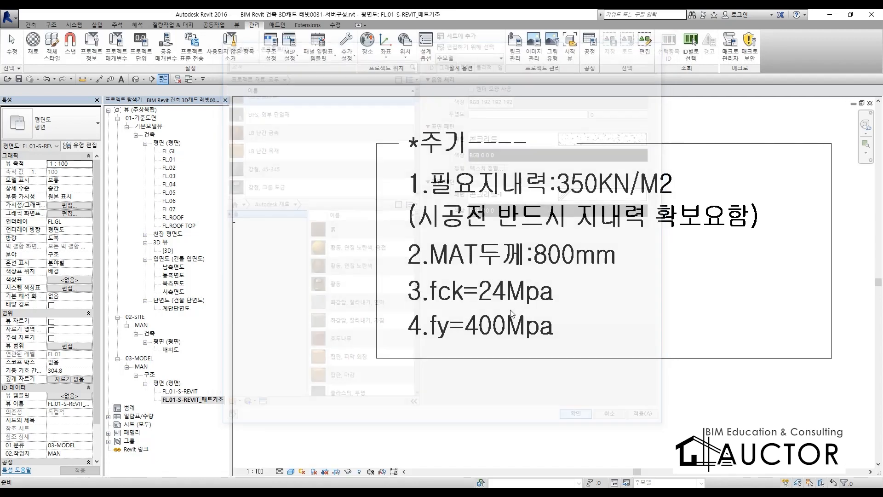
Step: Review the mat foundation plan's overall layout and return to the FL.01-S-REVIT structural plan view
middle_click_drag(401, 374, 630, 284)
scroll(631, 283, "down", 6)
middle_click_drag(517, 395, 604, 178)
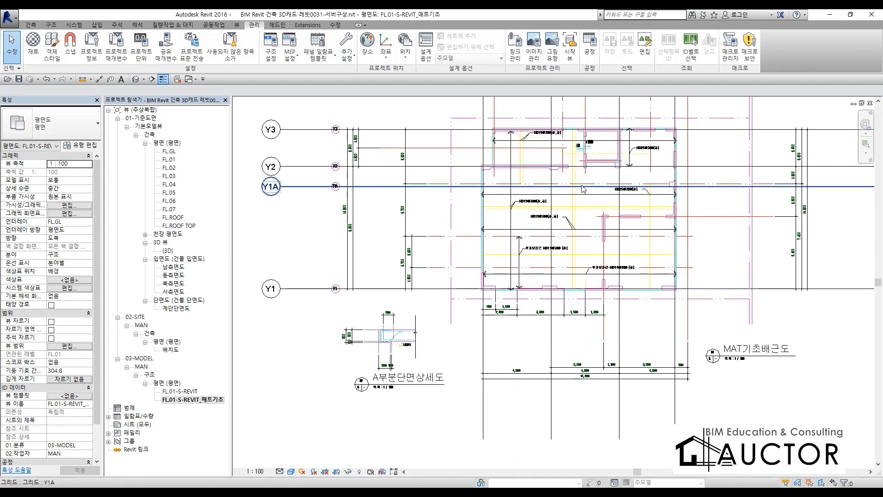
scroll(583, 186, "up", 3)
middle_click_drag(489, 227, 385, 307)
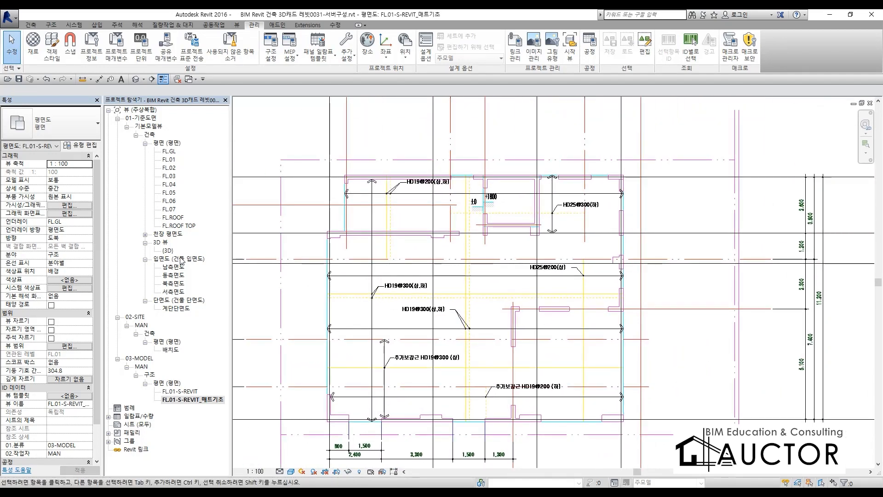
double_click(186, 392)
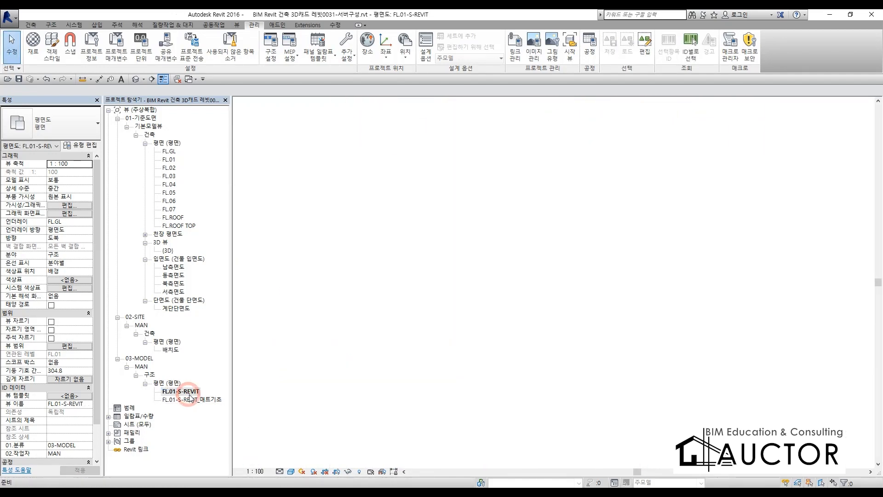
key("z")
key("f")
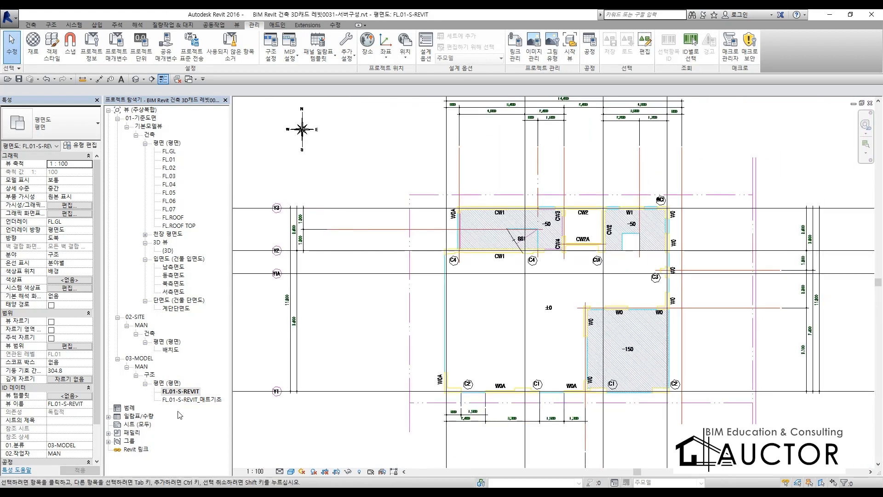
scroll(604, 372, "up", 2)
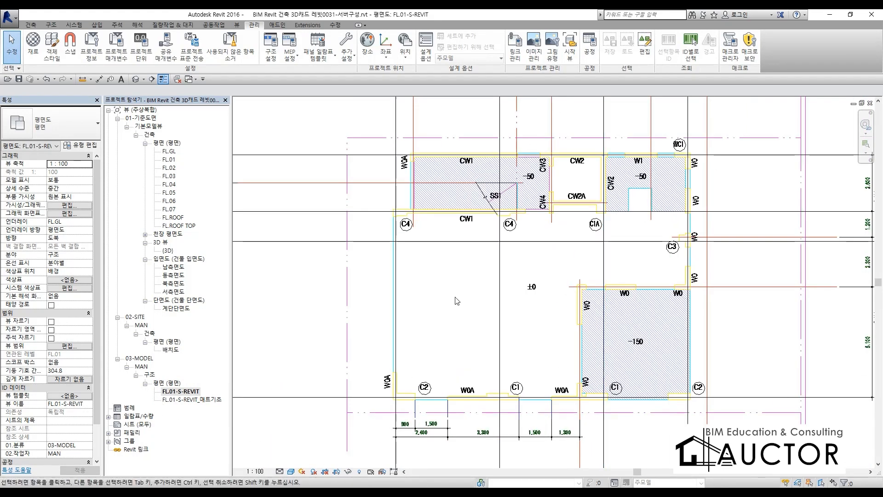
Step: Start a structural floor and duplicate the 일반 150mm floor type as MAT T800
left_click(51, 25)
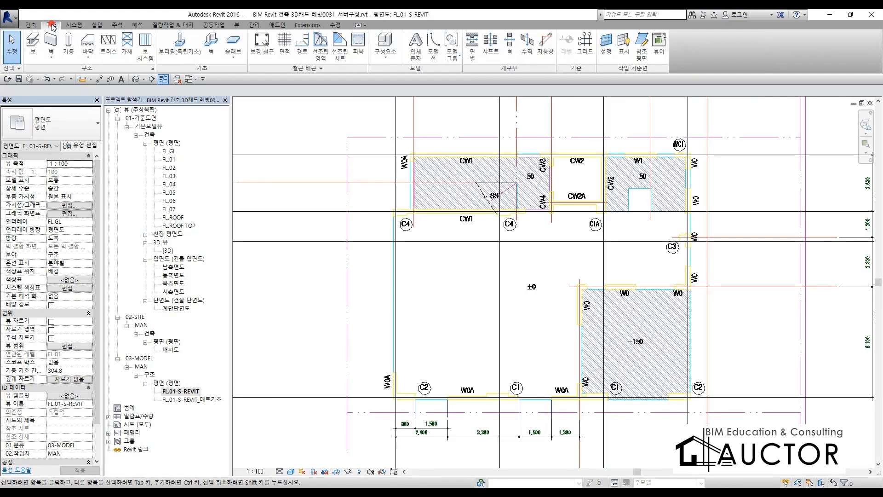
left_click(87, 41)
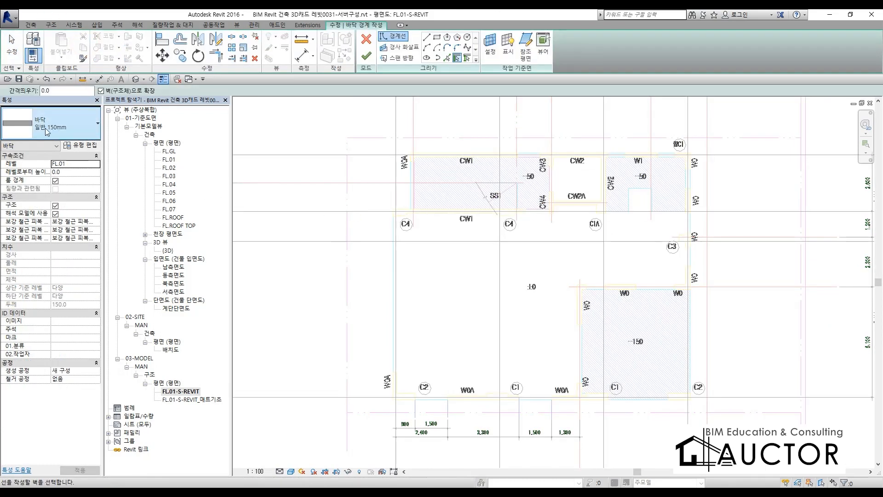
left_click(83, 148)
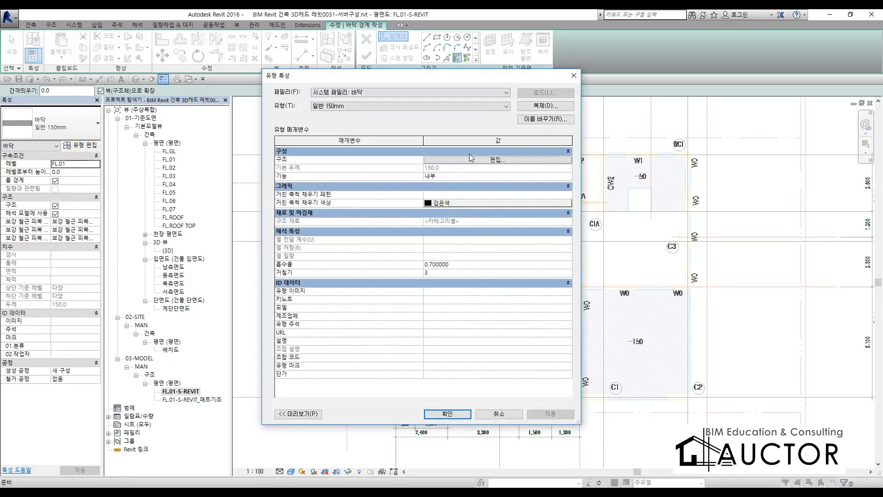
left_click(529, 108)
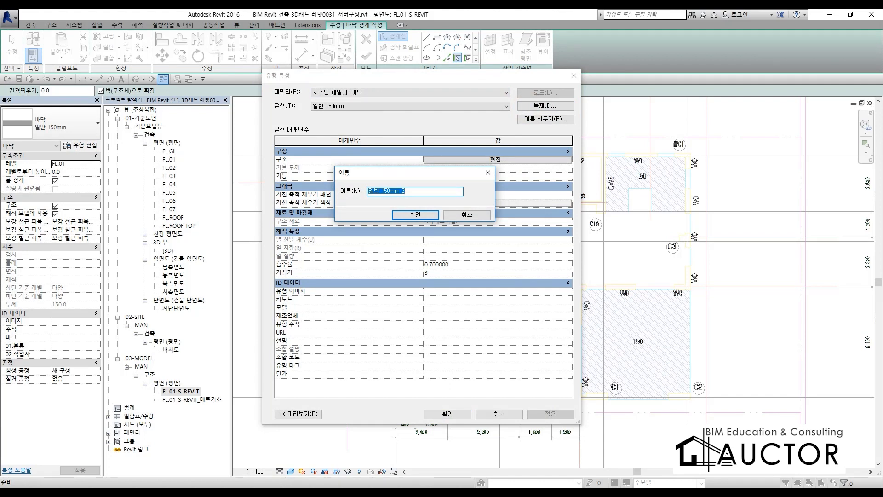
type("ma")
key("BackSpace")
key("BackSpace")
type("ㅡㅁㅅ")
key("BackSpace")
key("BackSpace")
key("BackSpace")
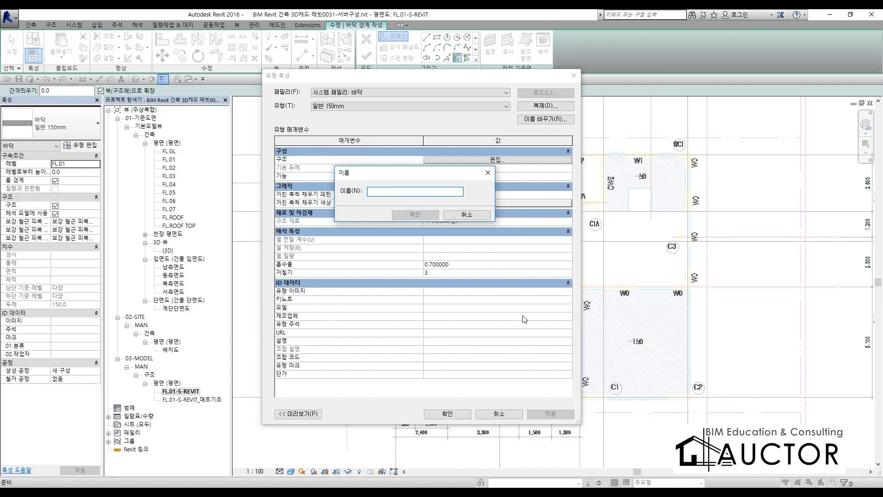
type("MAT T800")
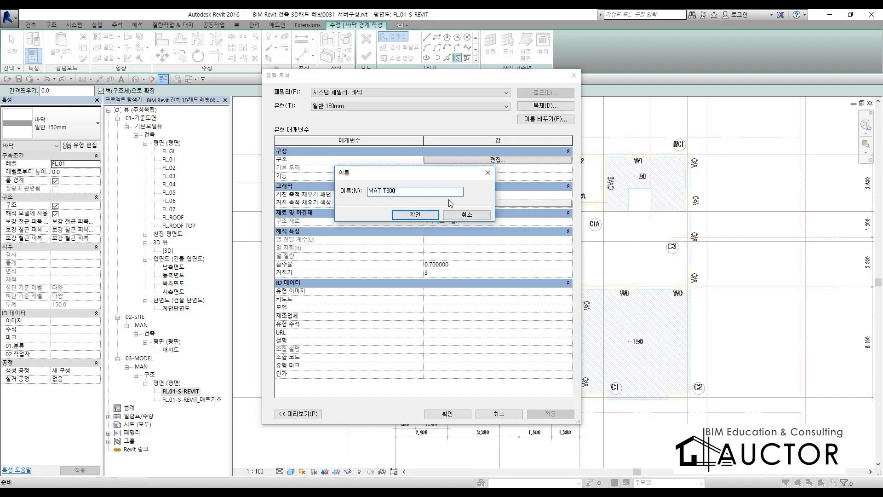
left_click(405, 216)
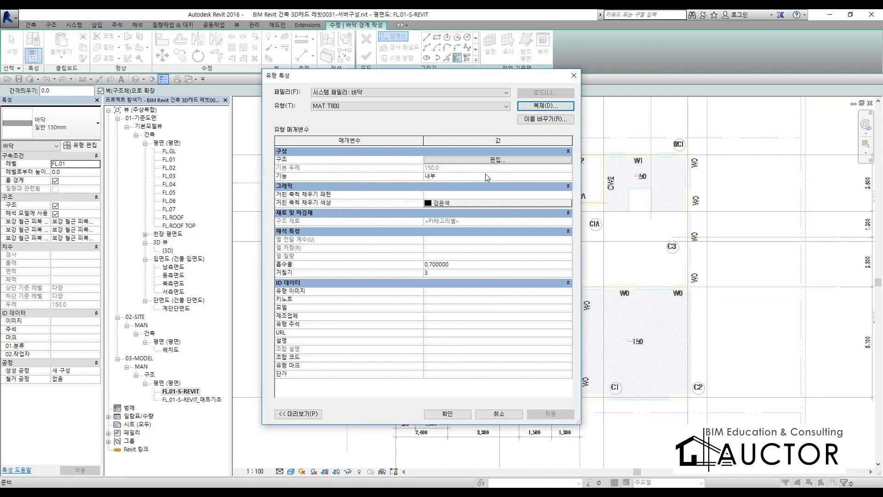
Step: Set the MAT T800 floor's structural layer to 800 mm thick with the 00.콘크리트 material and accept the assembly
left_click(497, 161)
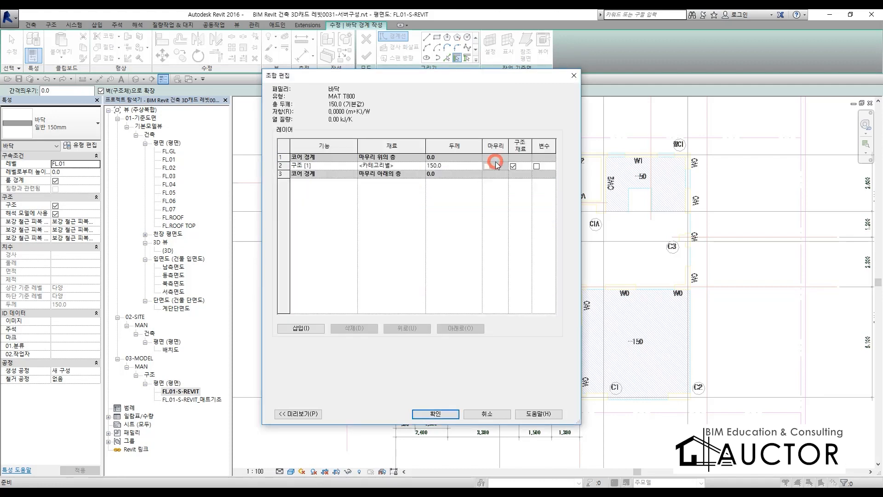
left_click(456, 167)
left_click(405, 165)
left_click(422, 166)
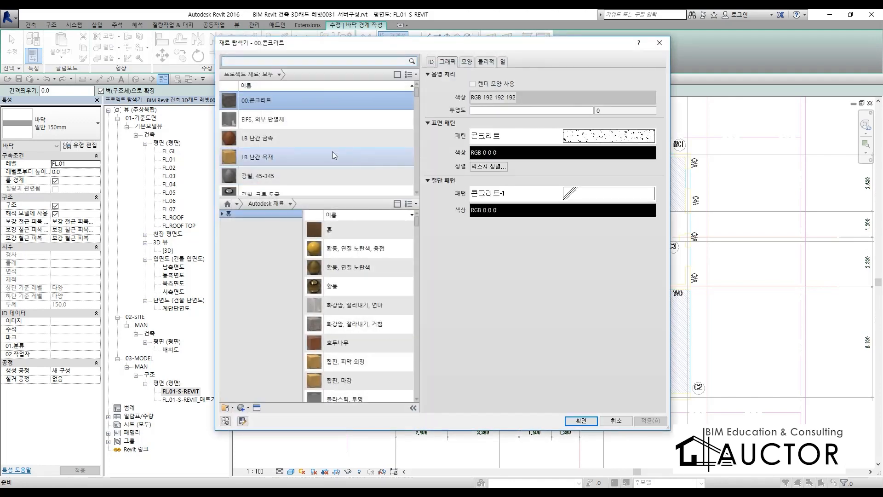
left_click(581, 421)
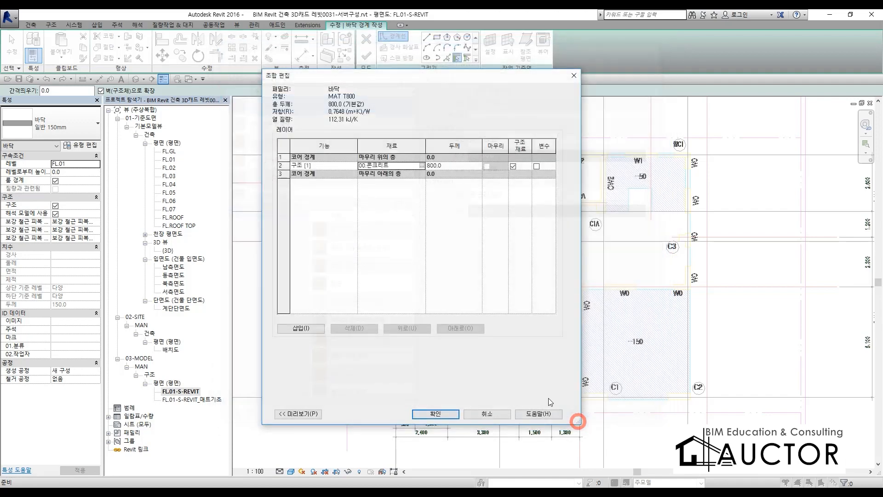
left_click(434, 414)
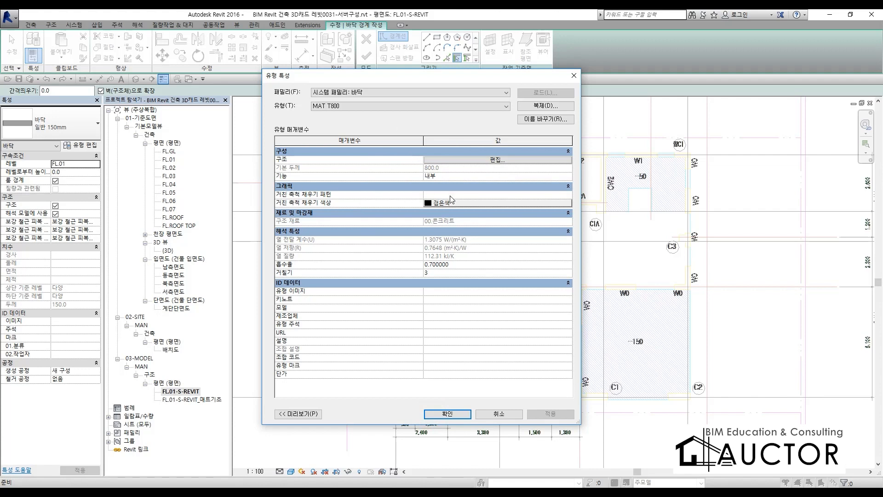
Step: Check the function options of the MAT T800 type, keep 내부, and apply the type to the floor
left_click(461, 178)
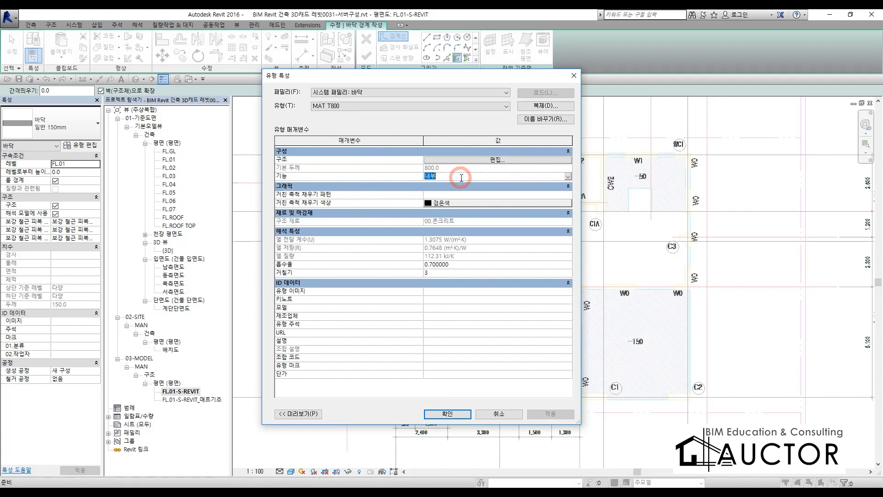
left_click(569, 176)
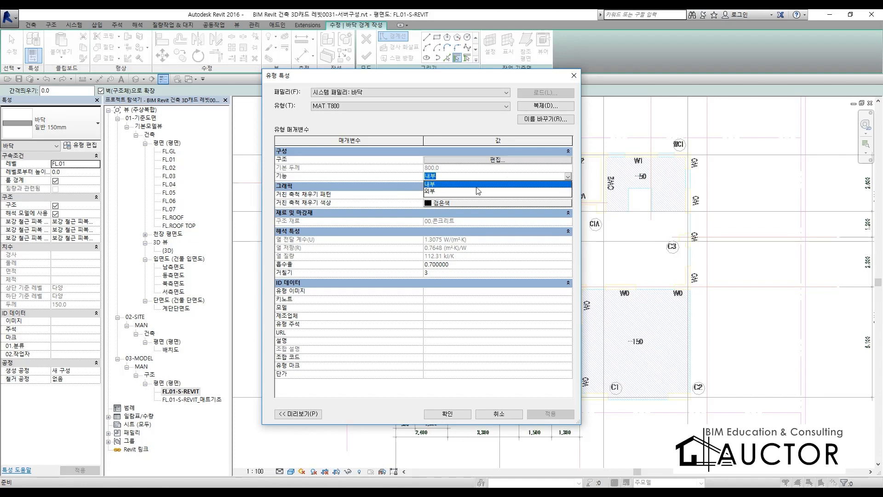
left_click(444, 175)
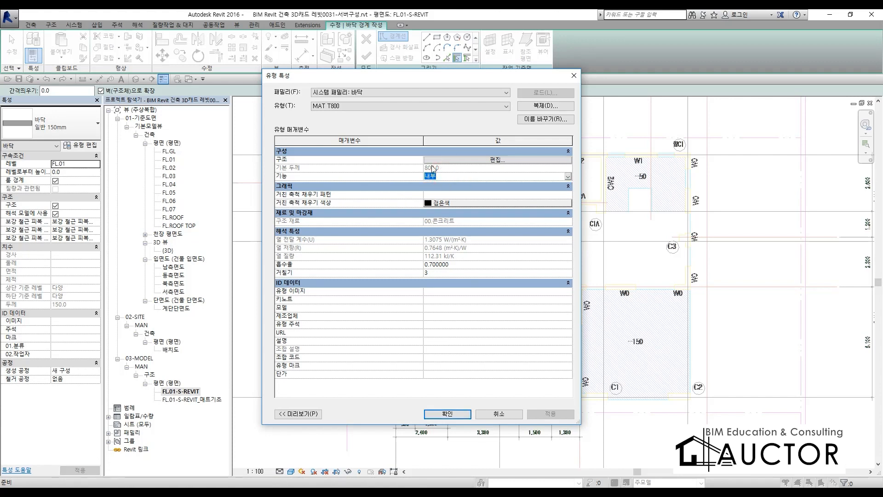
left_click(448, 413)
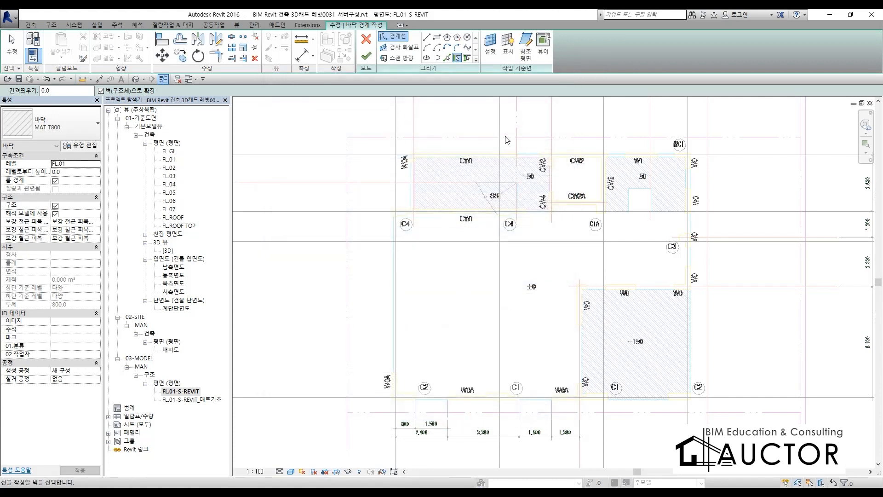
middle_click_drag(490, 315, 493, 491)
scroll(420, 394, "up", 10)
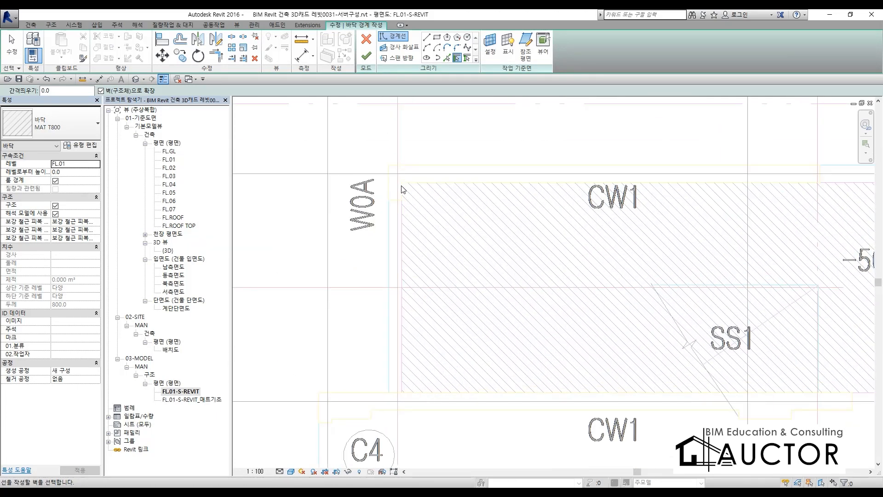
key("F9")
mouse_move(388, 394)
left_mouse_down()
mouse_move(388, 166)
mouse_move(604, 173)
mouse_move(686, 217)
mouse_move(790, 228)
left_mouse_up()
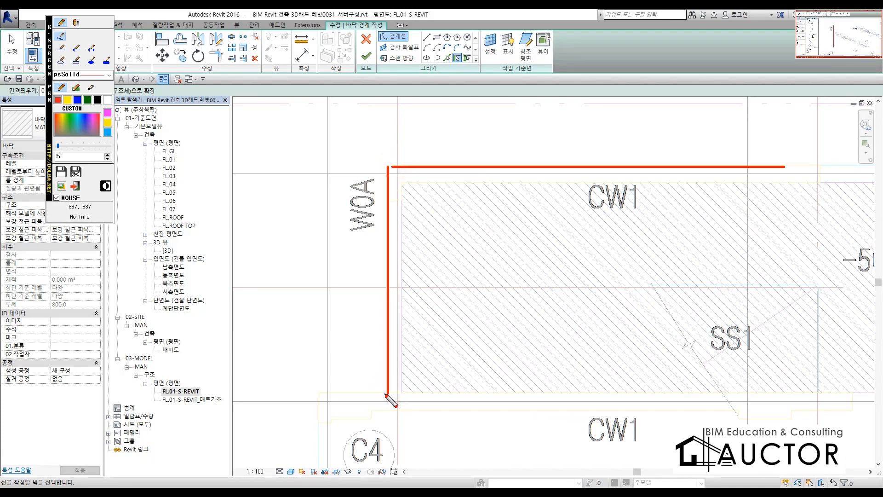
mouse_move(388, 393)
left_mouse_down()
mouse_move(318, 393)
mouse_move(317, 453)
left_mouse_up()
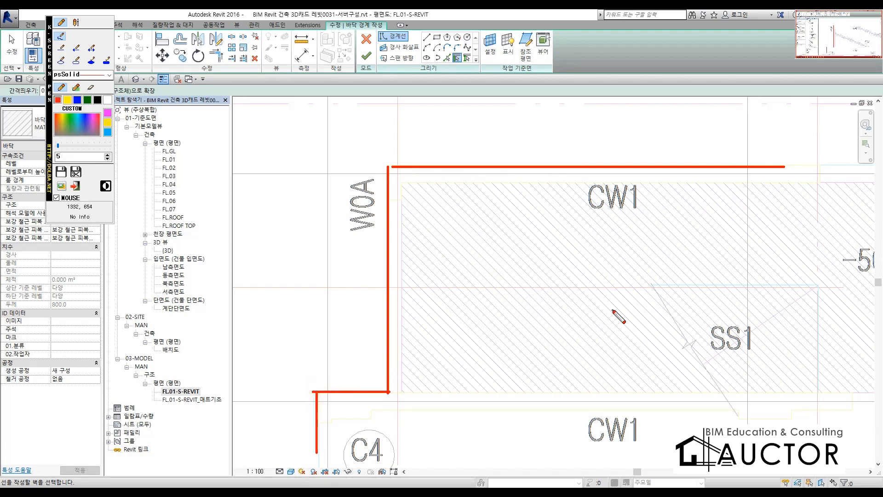
mouse_move(493, 302)
left_mouse_down()
mouse_move(836, 349)
mouse_move(581, 350)
mouse_move(504, 300)
mouse_move(502, 153)
mouse_move(532, 152)
mouse_move(531, 302)
left_mouse_up()
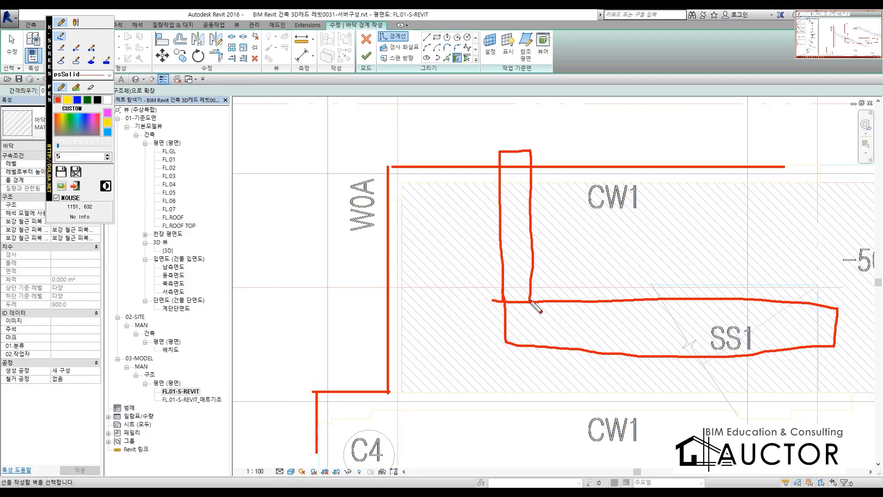
mouse_move(838, 306)
left_mouse_down()
mouse_move(533, 304)
mouse_move(507, 248)
left_mouse_up()
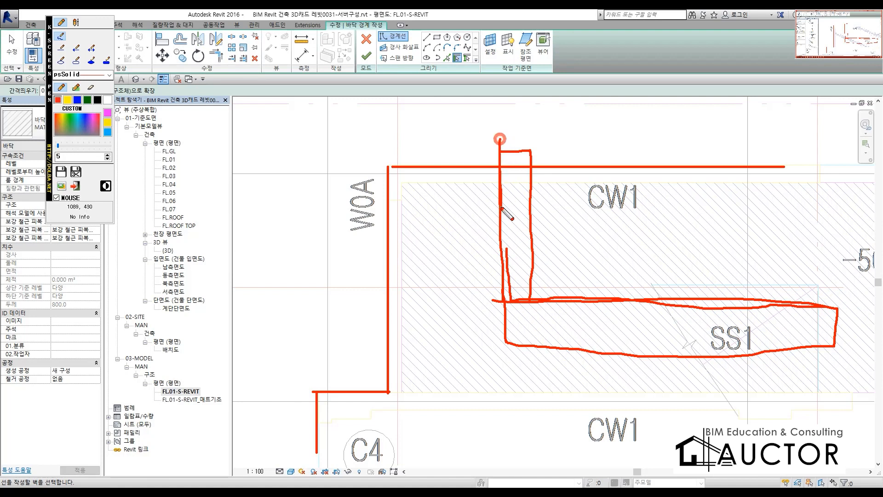
left_click_drag(501, 139, 501, 427)
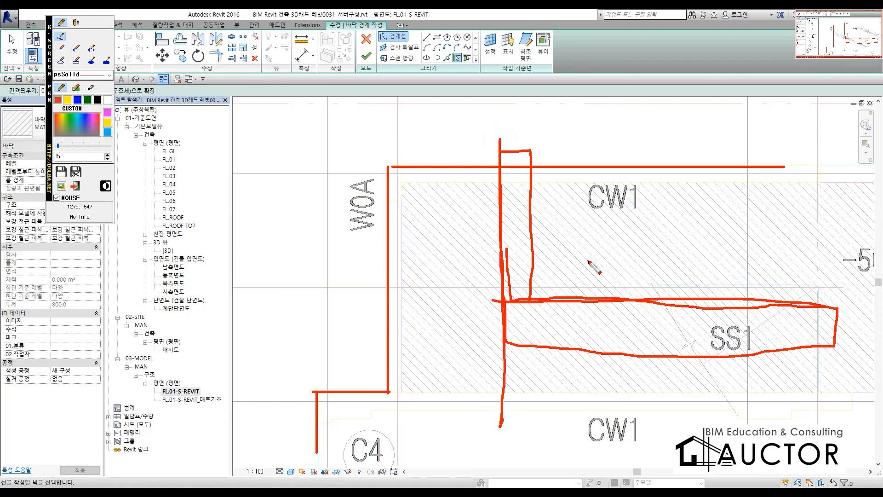
mouse_move(450, 64)
left_mouse_down()
mouse_move(441, 49)
mouse_move(449, 65)
left_mouse_up()
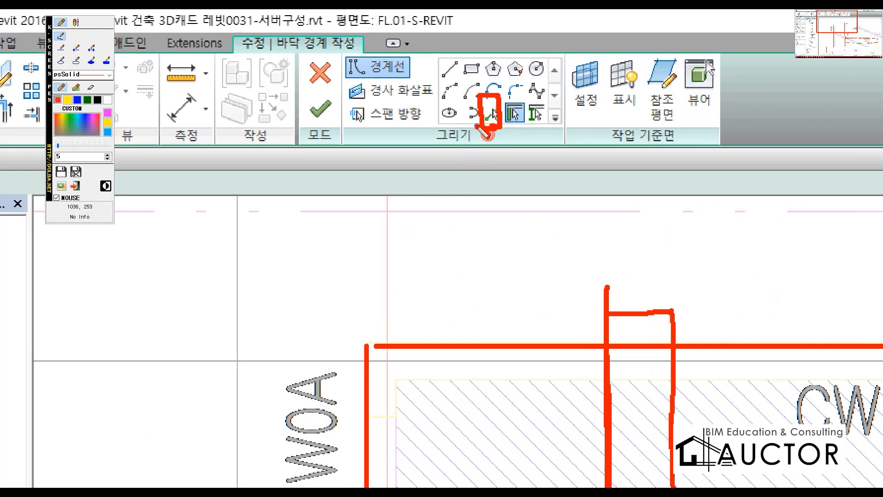
mouse_move(476, 125)
left_mouse_down()
mouse_move(495, 98)
mouse_move(495, 141)
left_mouse_up()
left_click_drag(280, 199, 226, 244)
mouse_move(241, 234)
left_mouse_down()
mouse_move(262, 251)
mouse_move(281, 230)
left_mouse_up()
left_click_drag(293, 211, 276, 278)
left_click_drag(265, 280, 305, 303)
mouse_move(337, 221)
left_mouse_down()
mouse_move(392, 216)
mouse_move(322, 224)
mouse_move(364, 259)
left_mouse_up()
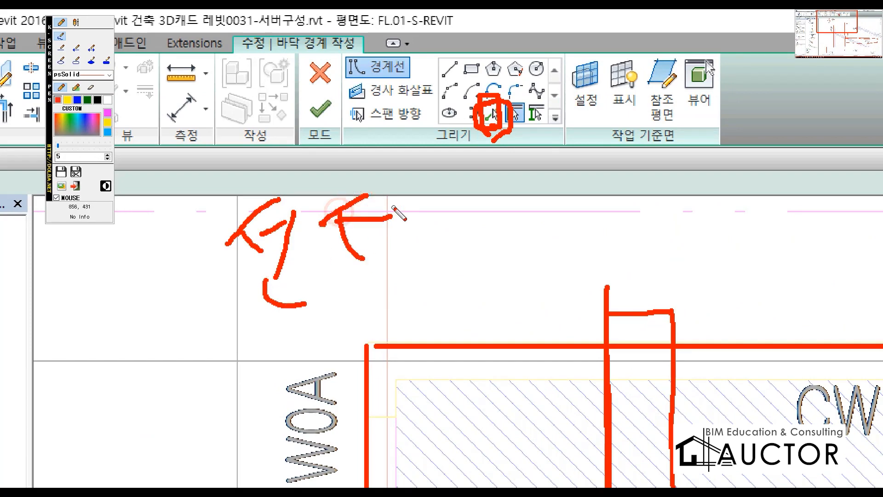
left_click_drag(396, 202, 391, 260)
mouse_move(377, 263)
left_mouse_down()
mouse_move(388, 310)
mouse_move(417, 299)
left_mouse_up()
mouse_move(418, 239)
left_mouse_down()
mouse_move(441, 234)
mouse_move(442, 257)
left_mouse_up()
mouse_move(490, 233)
left_mouse_down()
mouse_move(490, 275)
mouse_move(512, 290)
left_mouse_up()
key("Escape")
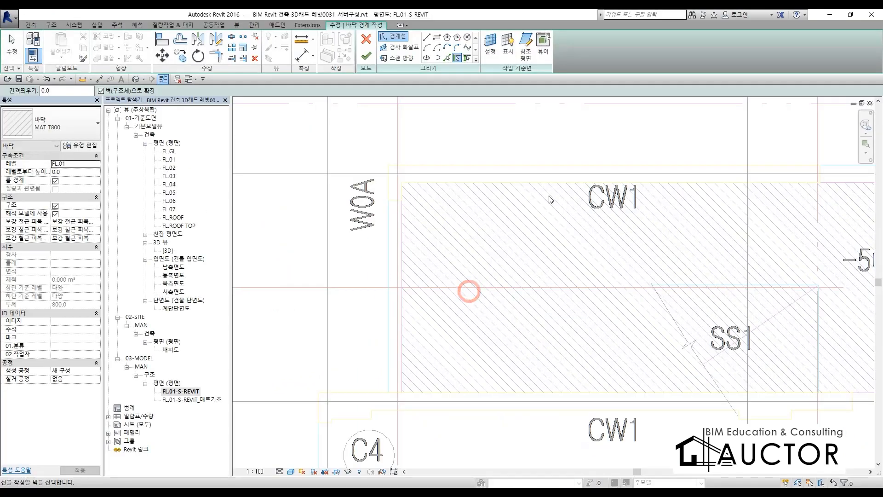
Step: Create floor boundary lines with Pick Lines from the DWG's outer edges above, beside and below the hatched SS1 stair area
left_click(447, 58)
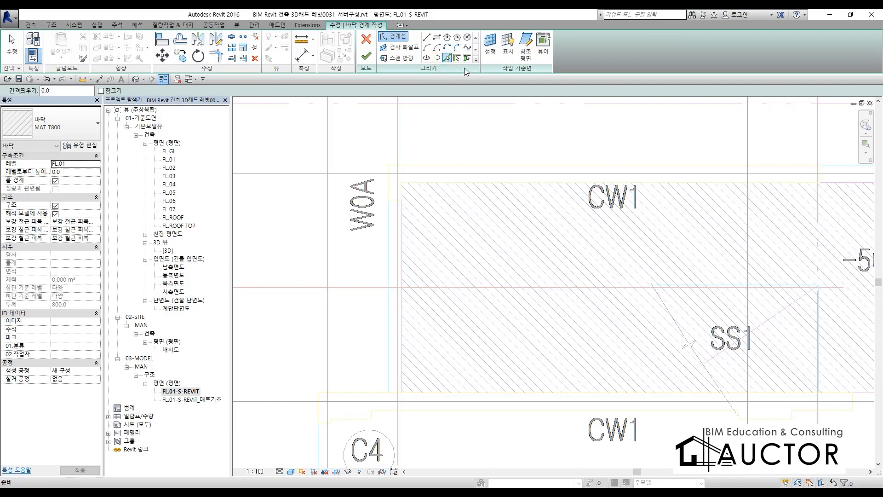
left_click(699, 165)
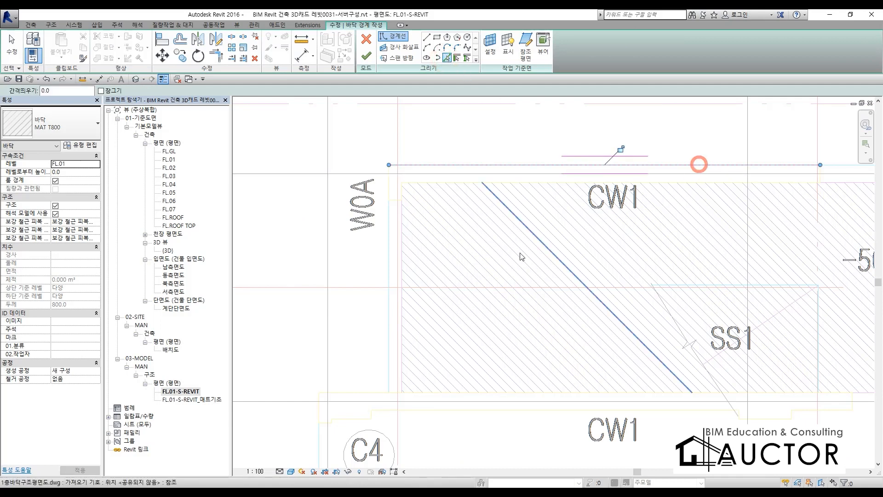
left_click(388, 270)
mouse_move(379, 439)
middle_mouse_down()
mouse_move(558, 175)
mouse_move(526, 272)
middle_mouse_up()
scroll(526, 272, "up", 1)
left_click(497, 215)
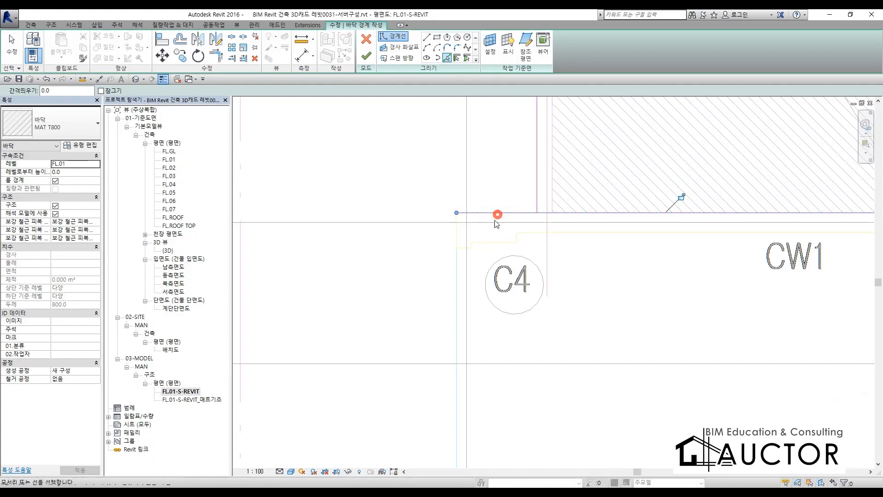
Step: Pick the DWG's outer wall edge running down from column C4 and the lower W0A wall edge as boundary lines
left_click(457, 331)
scroll(519, 274, "down", 5)
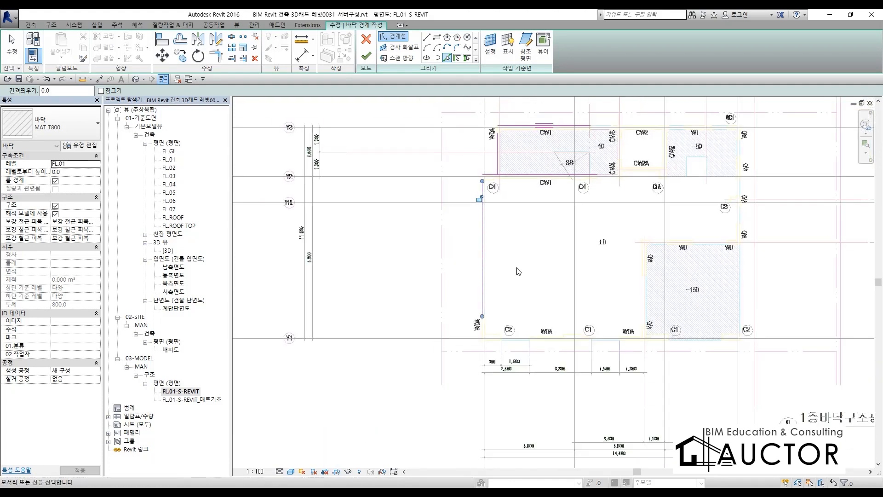
scroll(529, 290, "up", 6)
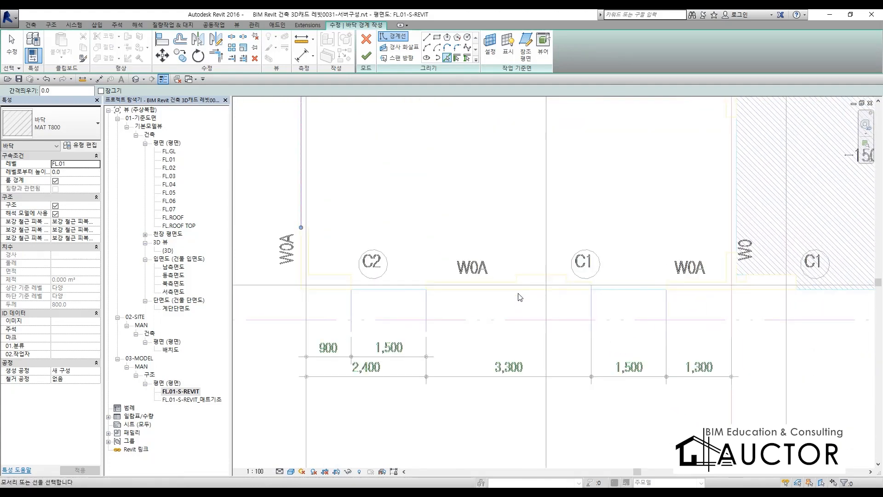
left_click(519, 291)
Step: Pick the two stepped edges beside column C1 and the adjoining W0 edge of the -150 hatched area as boundary lines
middle_click_drag(799, 294, 553, 330)
scroll(554, 330, "up", 3)
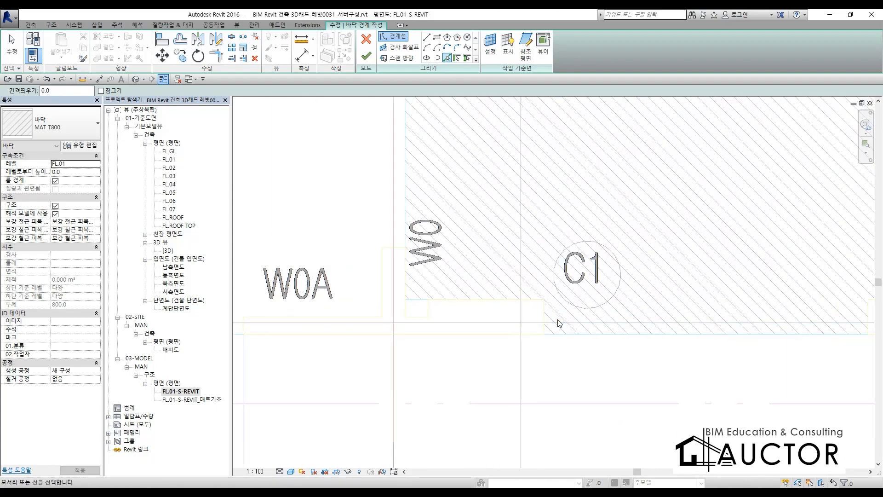
scroll(541, 317, "up", 4)
left_click(546, 313)
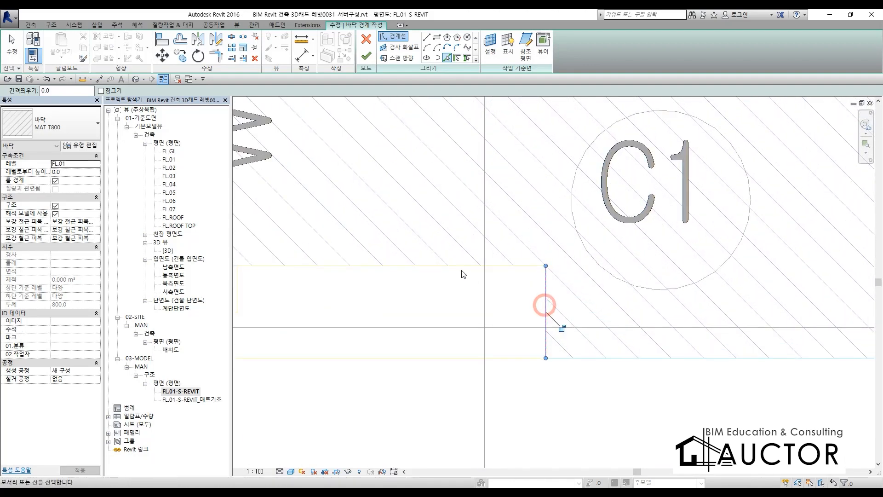
left_click(352, 265)
scroll(351, 265, "down", 5)
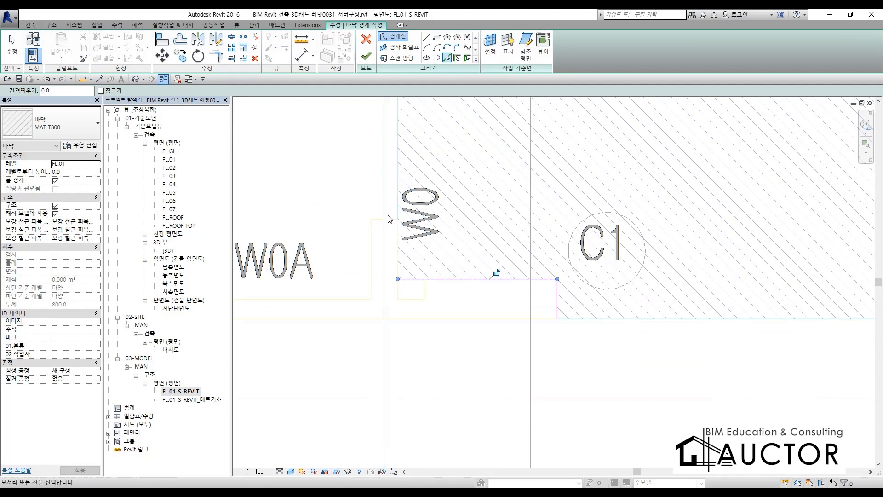
left_click(401, 202)
Step: Pick the upper W0 edge of the -150 hatched area and the outer wall edge near column C3 as boundary lines
scroll(526, 243, "down", 4)
middle_click_drag(567, 213, 532, 352)
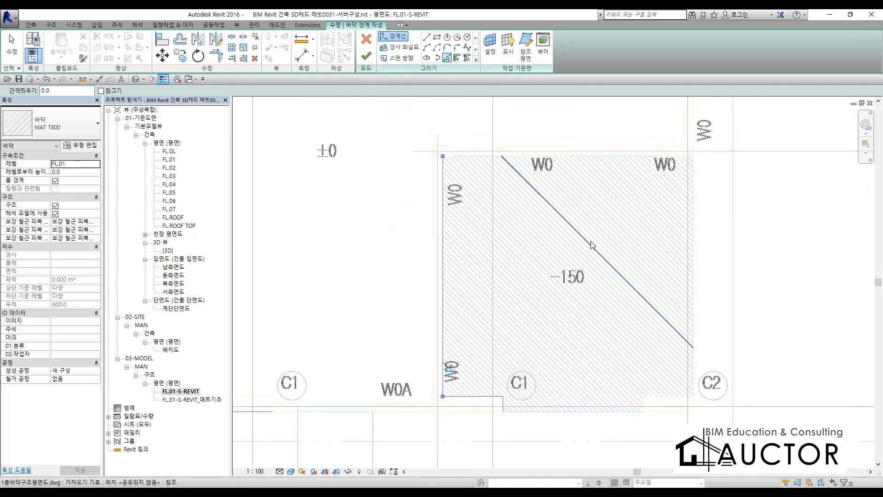
middle_click_drag(621, 205, 610, 302)
scroll(538, 254, "up", 4)
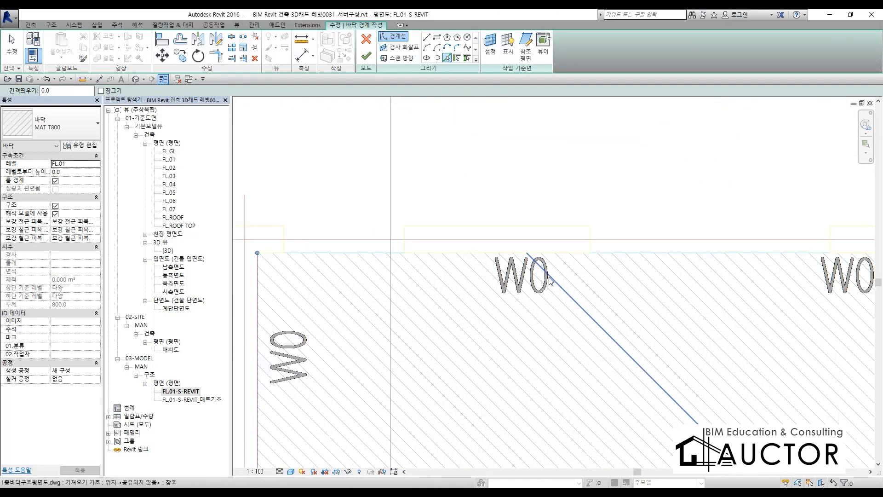
left_click(562, 253)
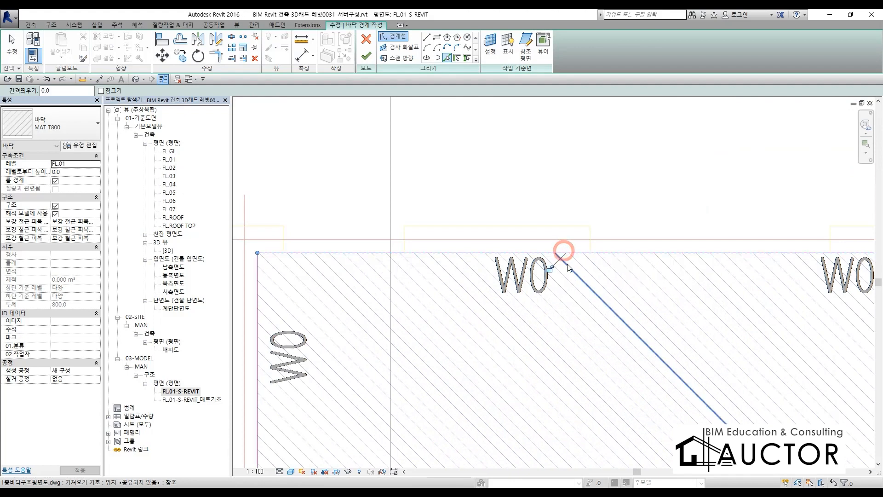
scroll(567, 262, "down", 3)
middle_click_drag(677, 192, 612, 274)
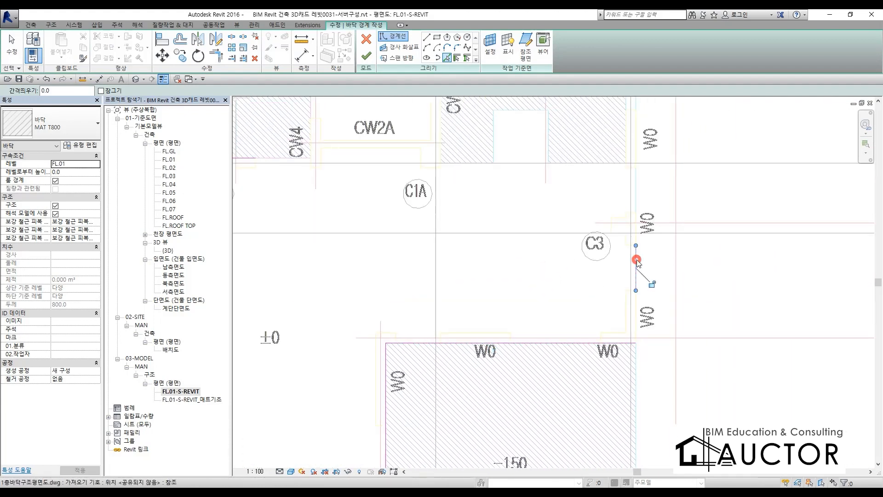
Step: Try to trim the lower W0A boundary line to a corner with the short vertical line beside column C1
scroll(637, 260, "down", 3)
scroll(529, 276, "down", 2)
scroll(528, 276, "up", 1)
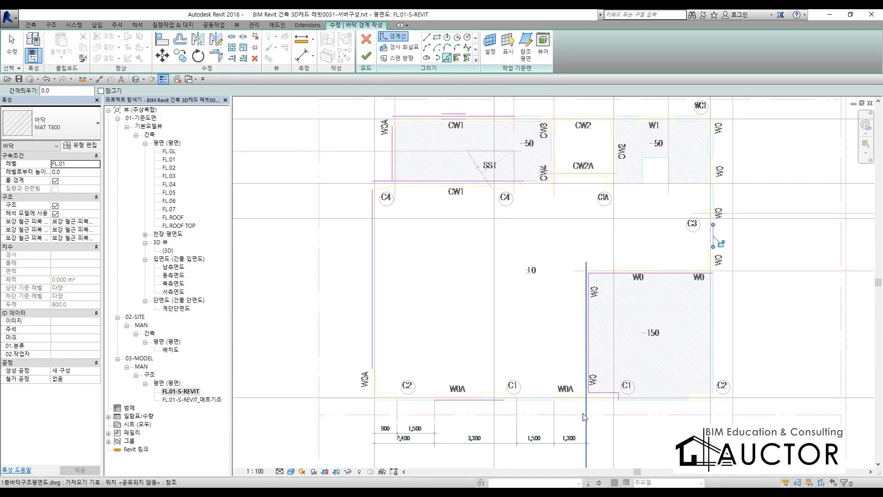
key("t")
key("r")
scroll(520, 400, "up", 2)
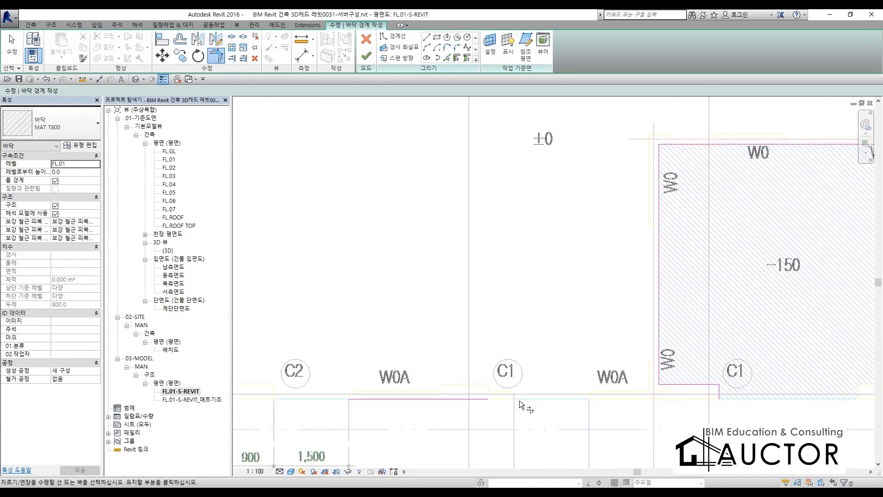
left_click(477, 397)
left_click(721, 396)
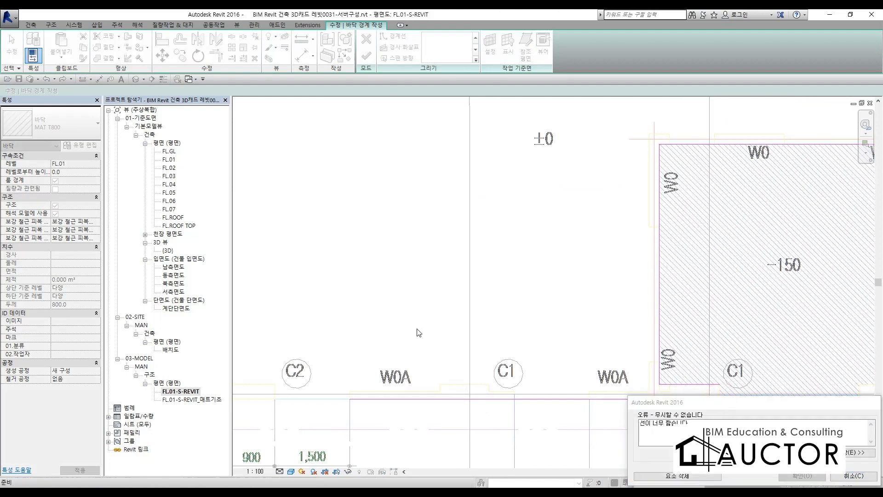
left_click(708, 478)
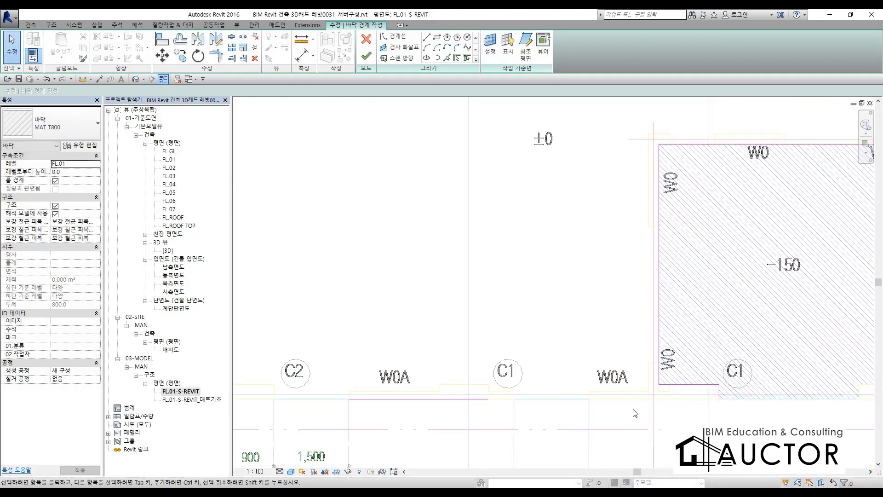
Step: Trim the short vertical line beside column C1 and the lower W0A boundary line into a corner, keeping the vertical line's upper part
key("t")
key("r")
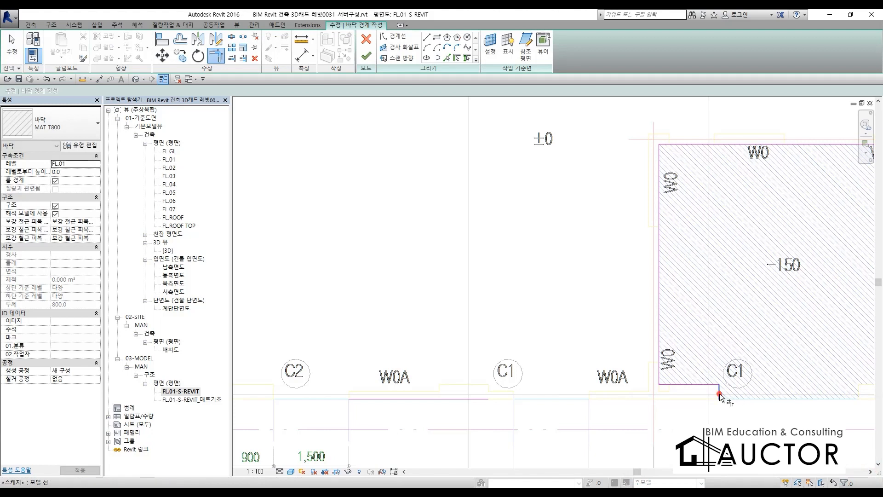
left_click(720, 395)
left_click(479, 399)
middle_click_drag(468, 396, 779, 371)
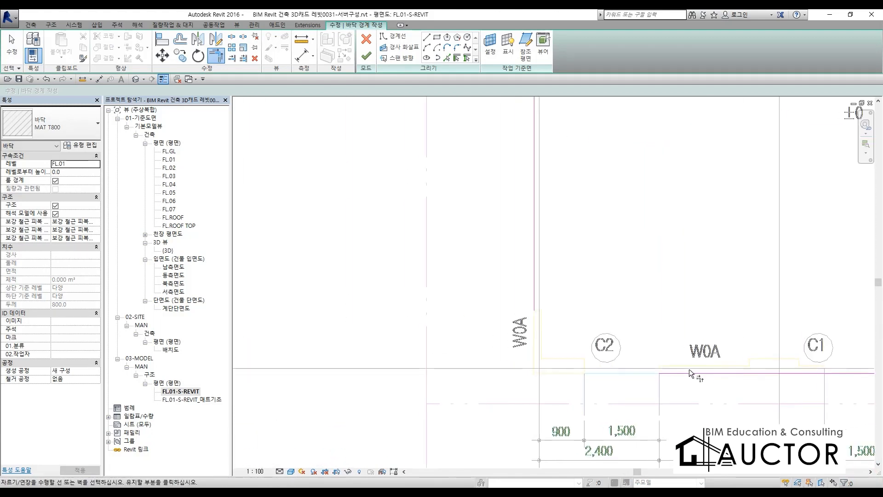
Step: Trim the lower W0A boundary line and the long vertical W0A line beside column C2 into a corner
left_click(690, 373)
left_click(535, 305)
scroll(622, 308, "down", 4)
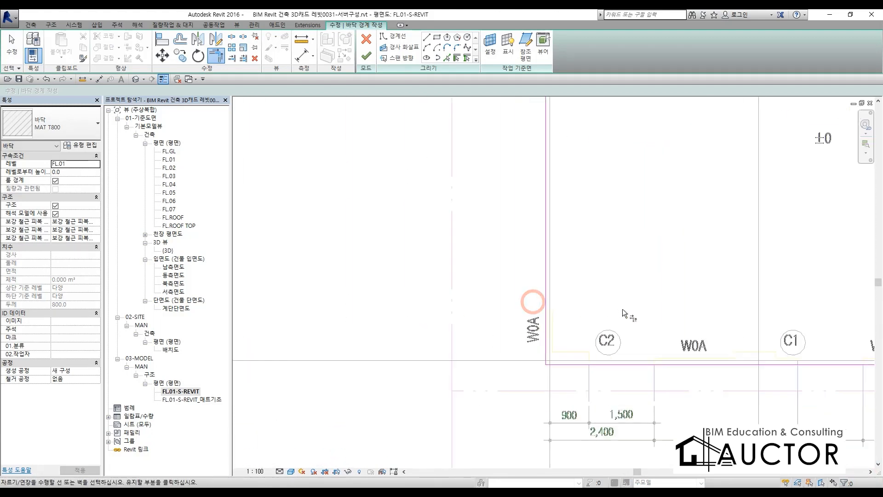
Step: Trim the boundary lines around the SS1 stair area into corners, joining the long W0A line, lower CW1 line, short W0A line and upper CW1 line
scroll(575, 283, "up", 4)
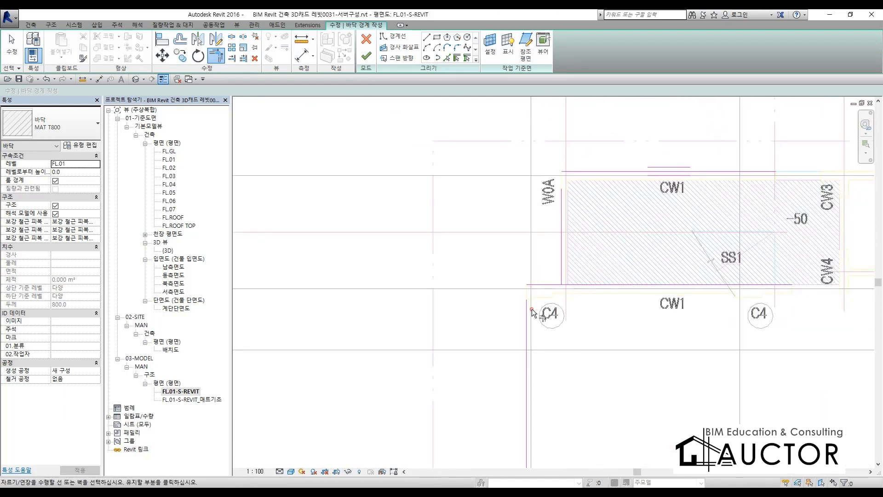
left_click(532, 309)
left_click(553, 286)
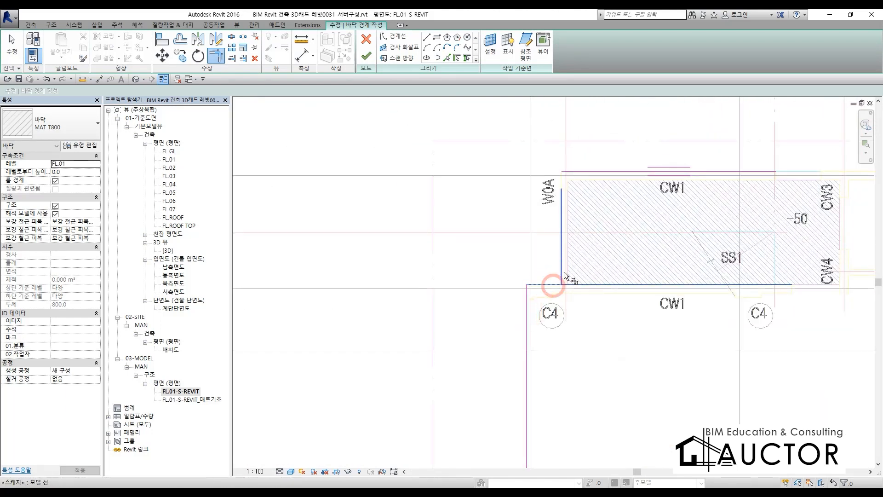
left_click(562, 276)
left_click(593, 172)
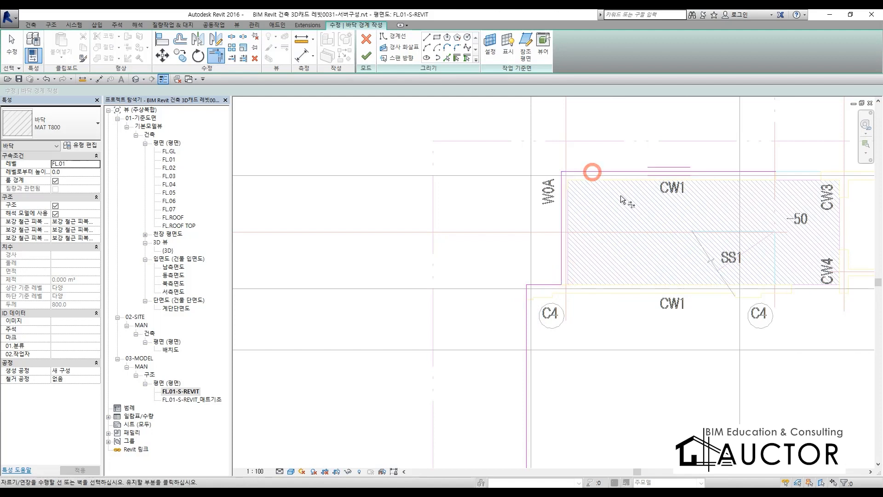
Step: Trim the upper W0 boundary line of the -150 hatched area and the outer wall line near column C3 into a corner
scroll(691, 207, "down", 4)
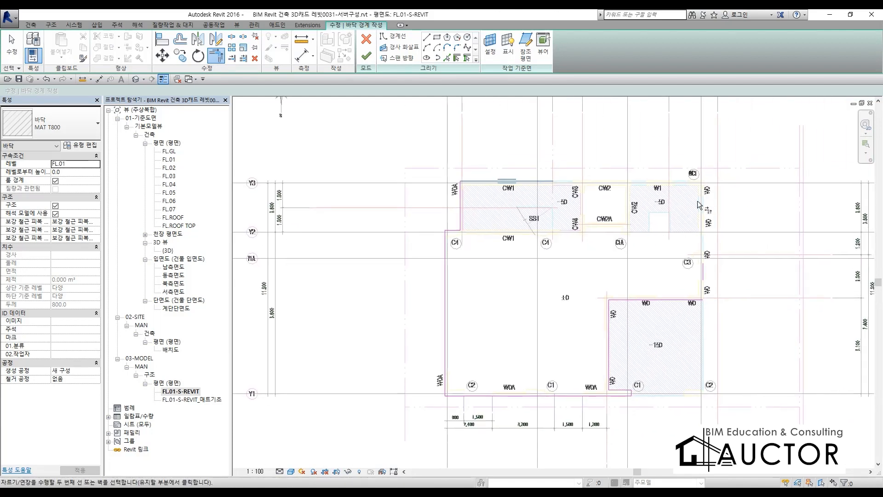
scroll(708, 265, "up", 2)
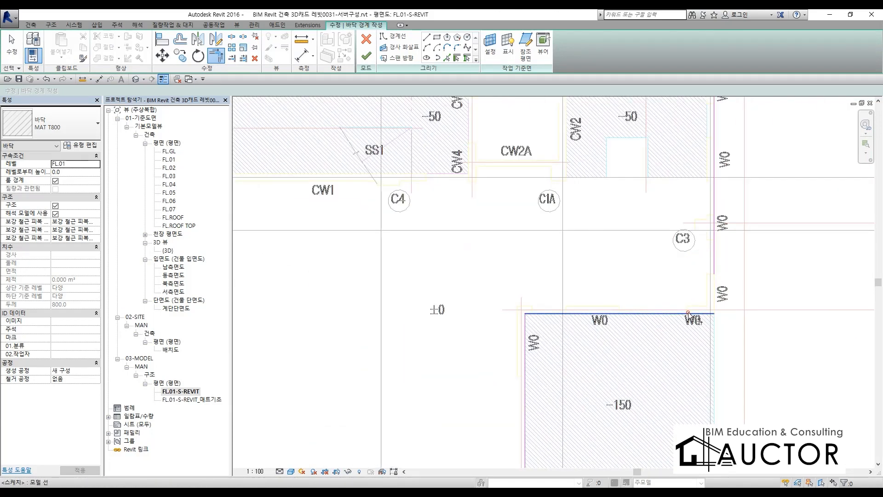
left_click(711, 271)
scroll(609, 272, "down", 4)
key("Escape")
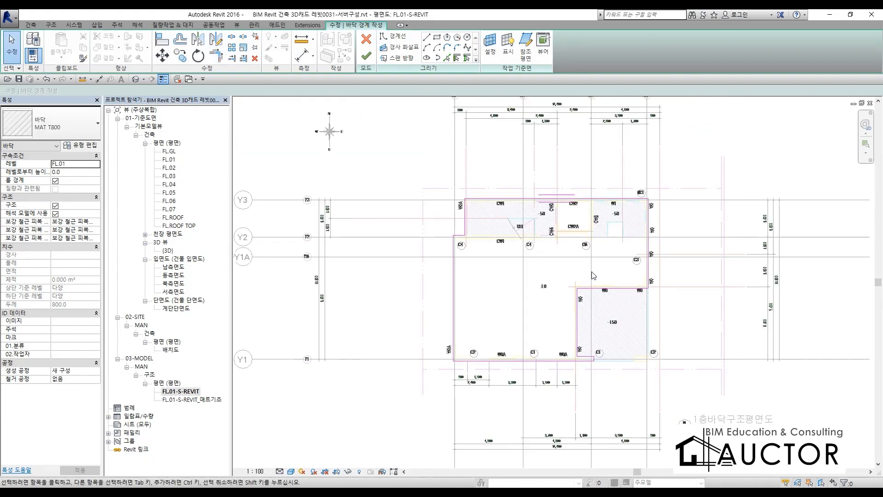
Step: Finish the boundary sketch to create the MAT T800 floor, and clear the selection
left_click(366, 62)
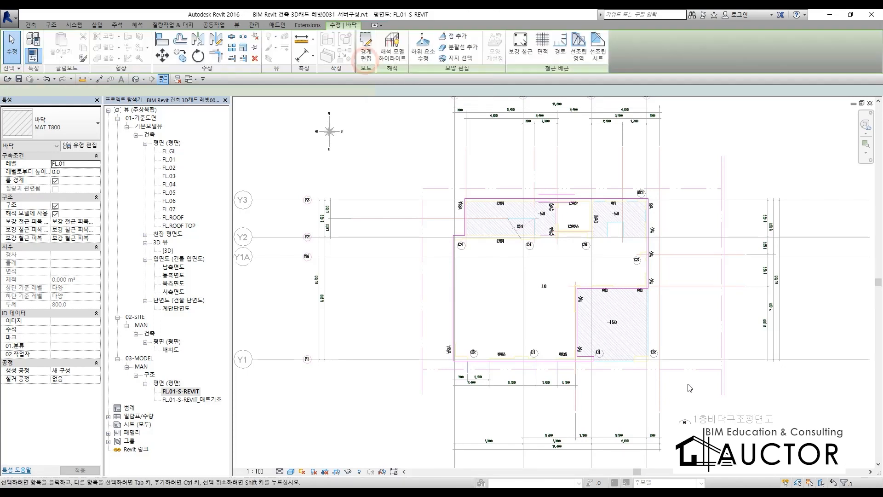
scroll(562, 287, "up", 5)
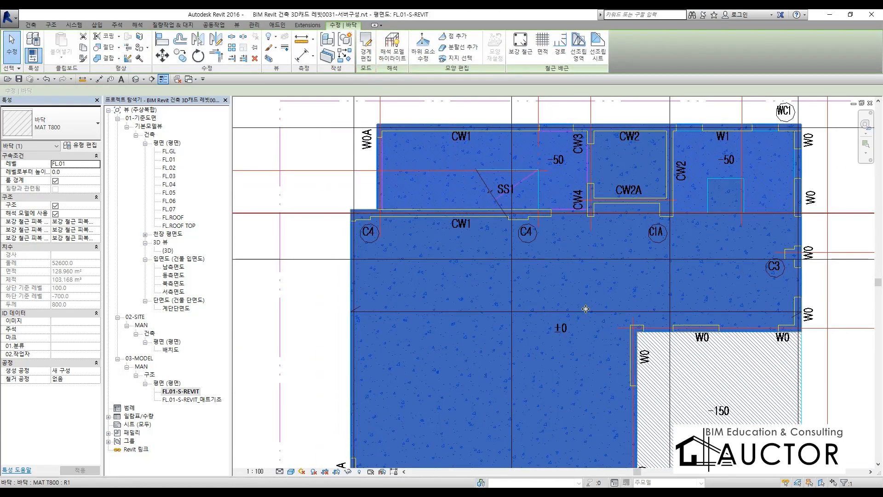
key("Escape")
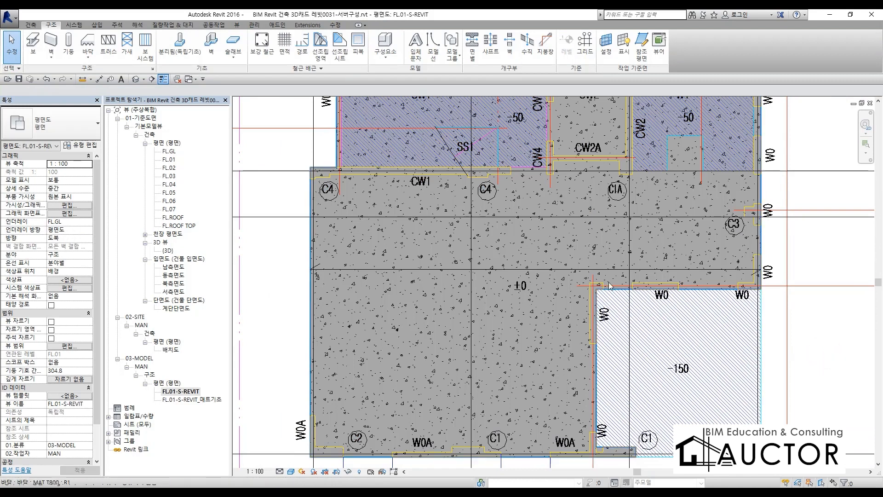
Step: In the FL.01-S-REVIT_매트기초 plan, set the draw layer of the mat기초배근도.dwg import to foreground
double_click(189, 400)
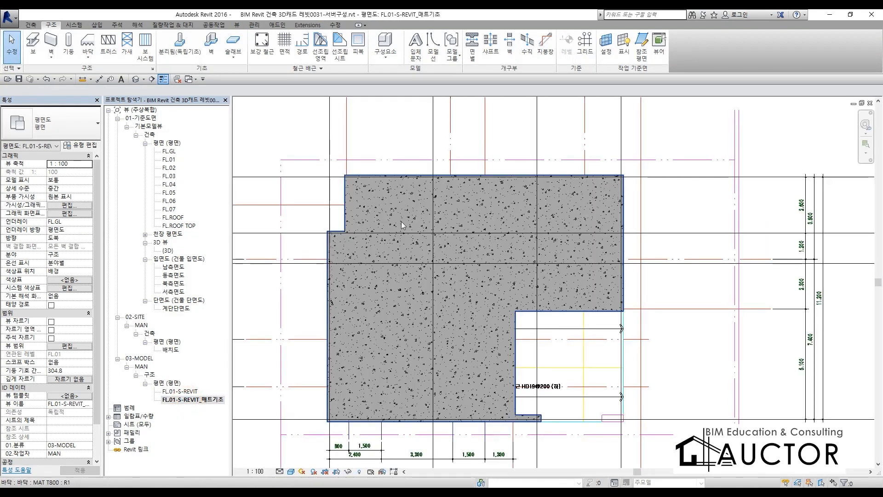
left_click(584, 355)
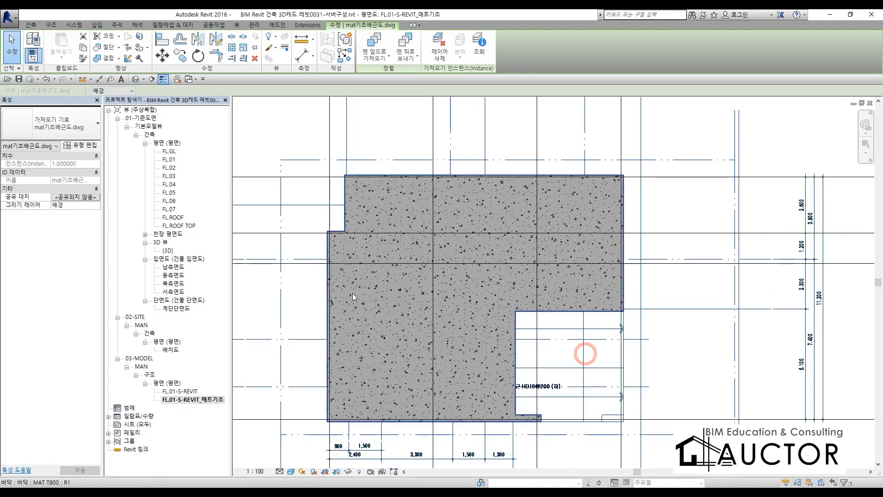
left_click(132, 91)
left_click(110, 110)
left_click(289, 132)
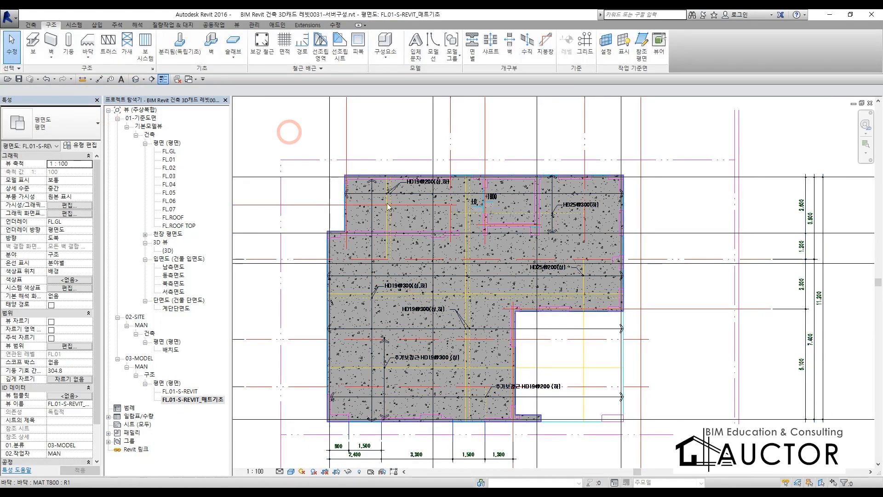
middle_click_drag(446, 375, 506, 314)
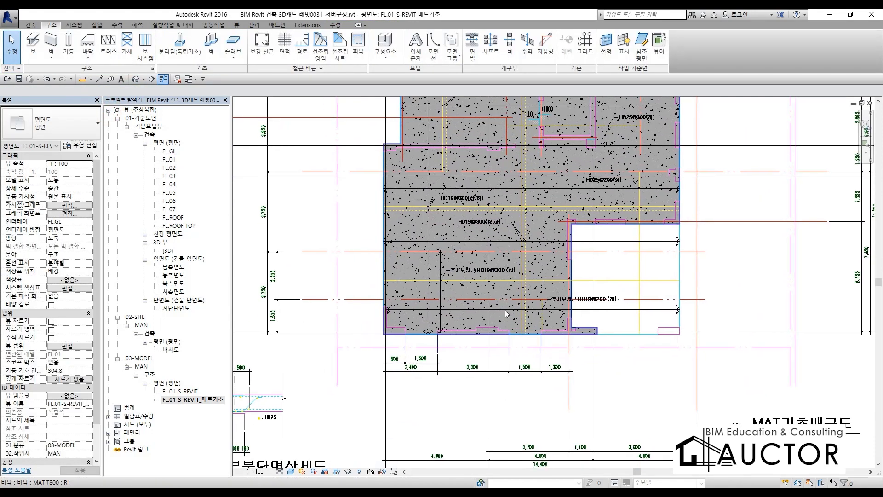
middle_click_drag(486, 282, 466, 353)
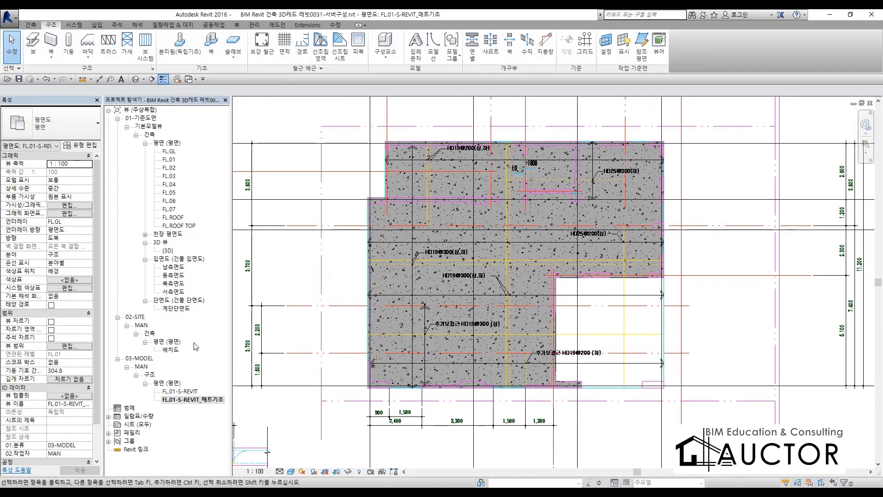
Step: Return to the FL.01-S-REVIT plan and bring the -50 hatched area around stair SS1 into close view
double_click(186, 392)
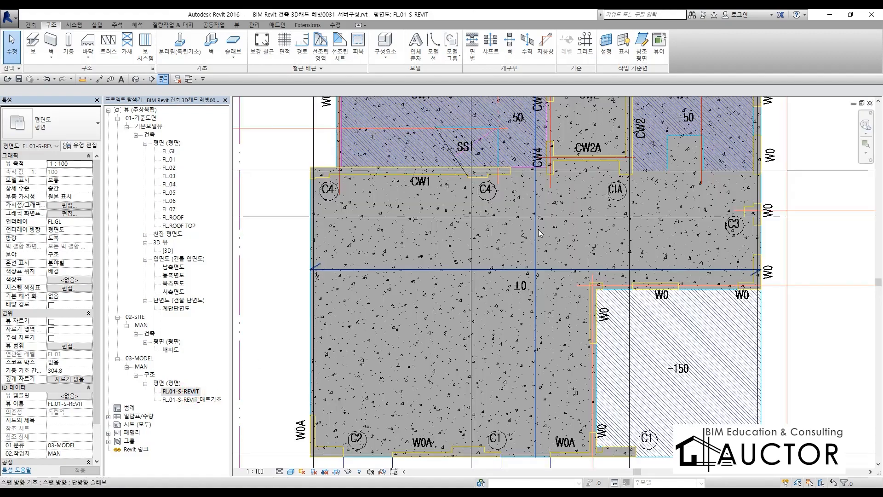
middle_click_drag(479, 216, 457, 297)
scroll(447, 264, "up", 4)
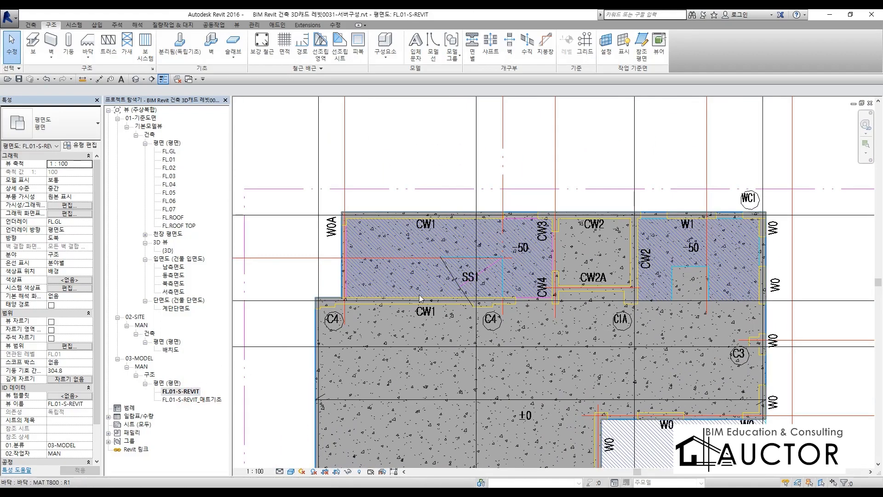
scroll(393, 296, "up", 3)
scroll(556, 295, "down", 1)
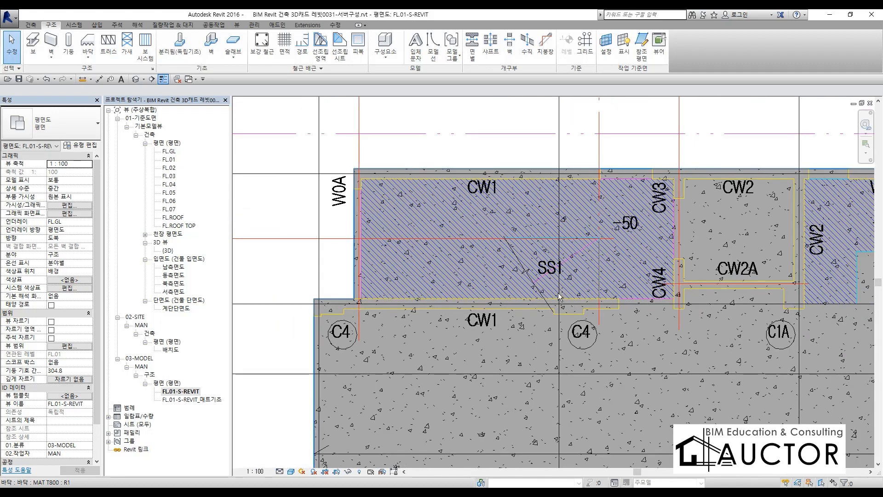
key("ctrl+2")
left_click_drag(643, 183, 367, 189)
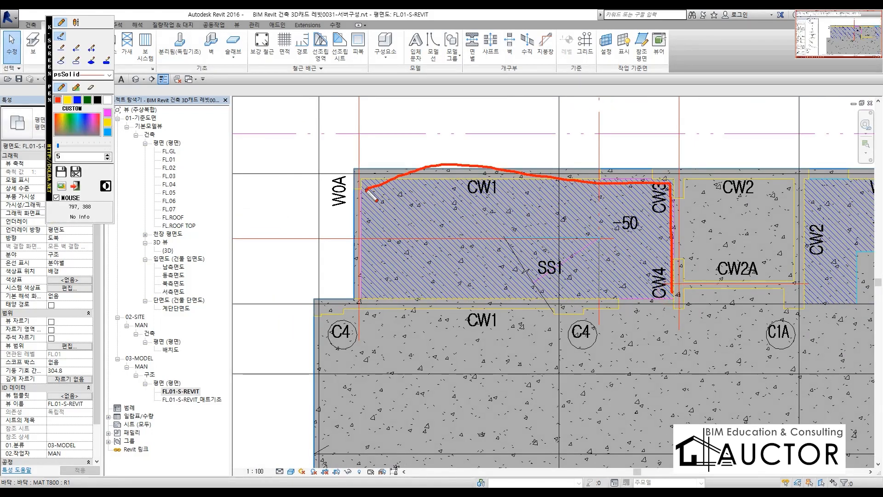
left_click_drag(362, 298, 685, 313)
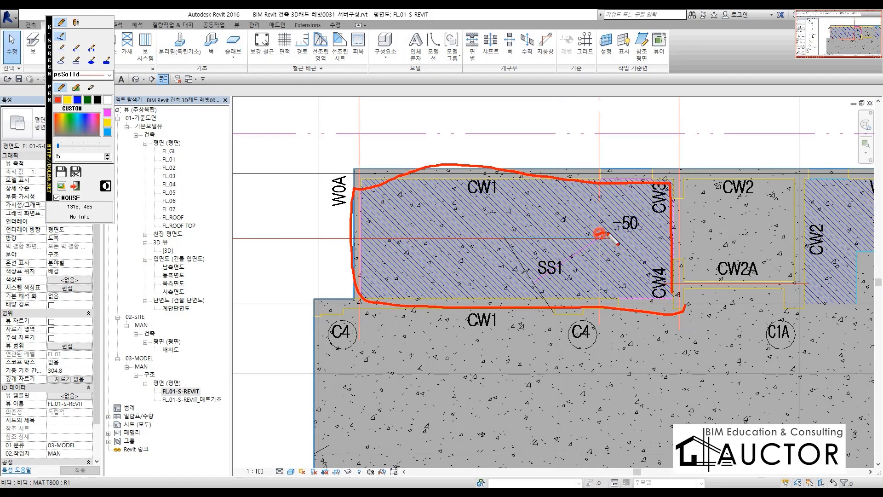
mouse_move(624, 239)
left_mouse_down()
mouse_move(651, 228)
mouse_move(637, 248)
left_mouse_up()
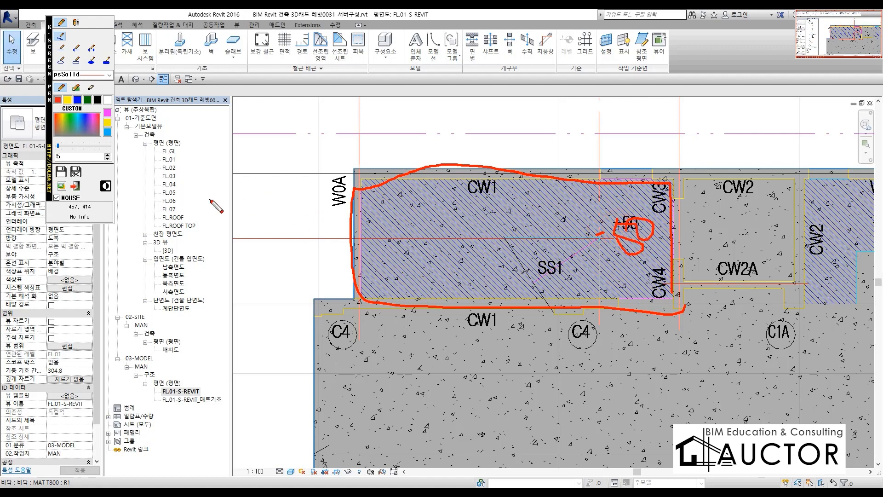
left_click_drag(210, 200, 554, 207)
right_click(554, 207)
mouse_move(324, 215)
left_mouse_down()
mouse_move(761, 219)
mouse_move(506, 271)
mouse_move(340, 222)
left_mouse_up()
left_click_drag(481, 237, 651, 237)
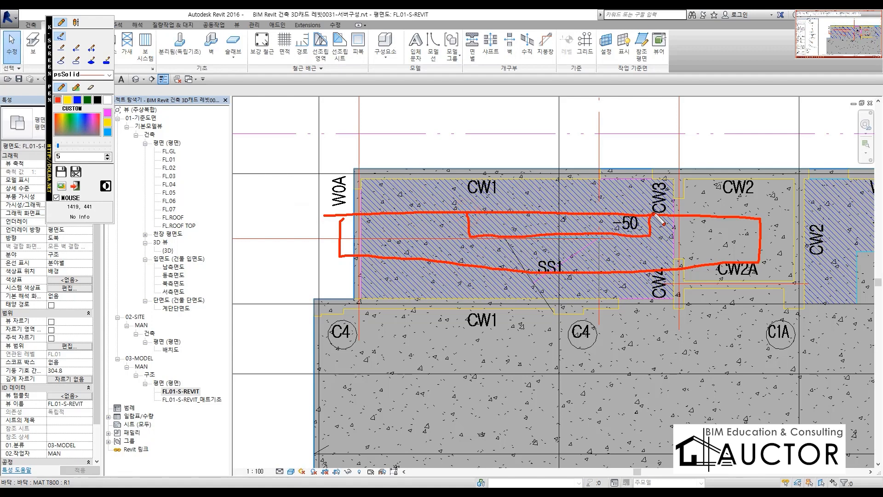
right_click(482, 215)
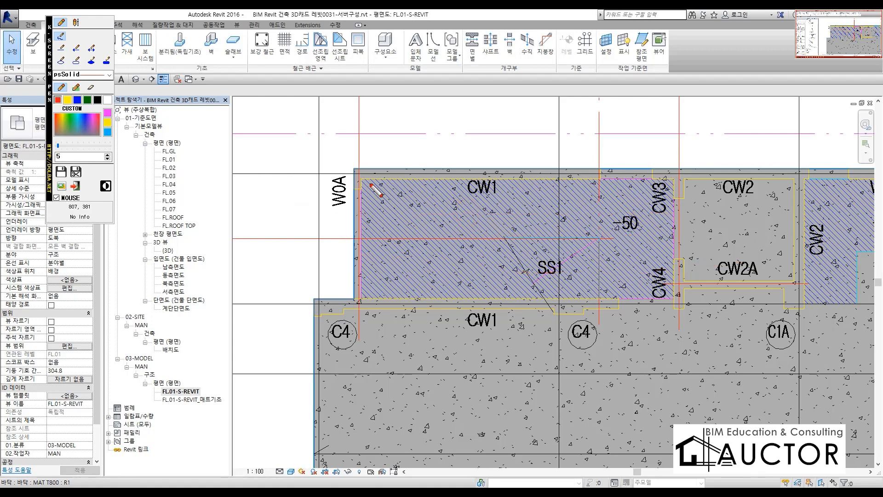
left_click_drag(366, 182, 663, 180)
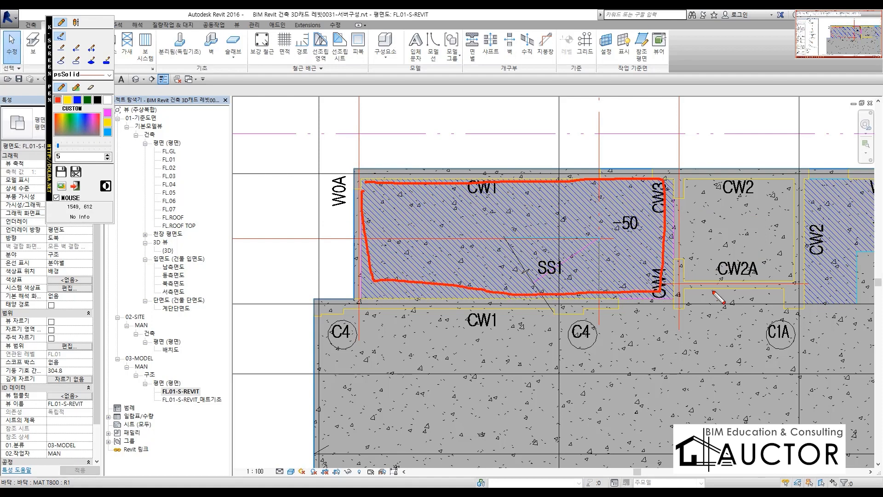
key("Escape")
Step: Select the MAT T800 floor and open its boundary sketch for editing
scroll(313, 216, "up", 2)
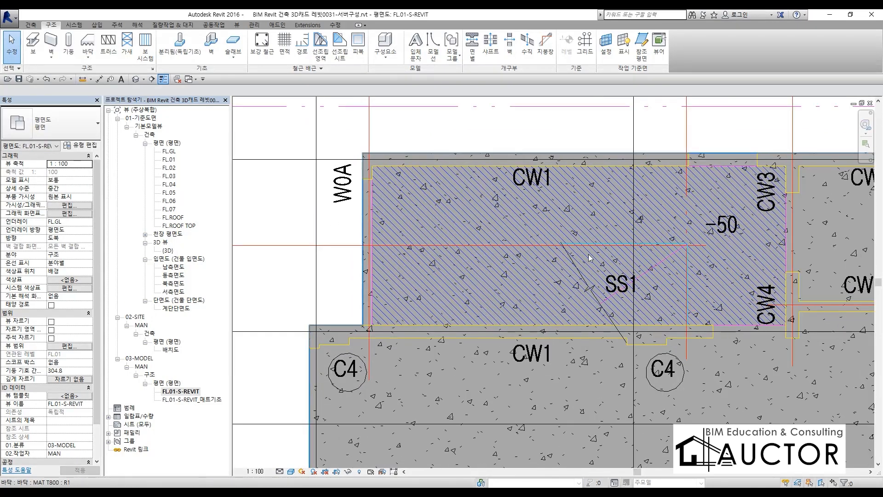
left_click(741, 351)
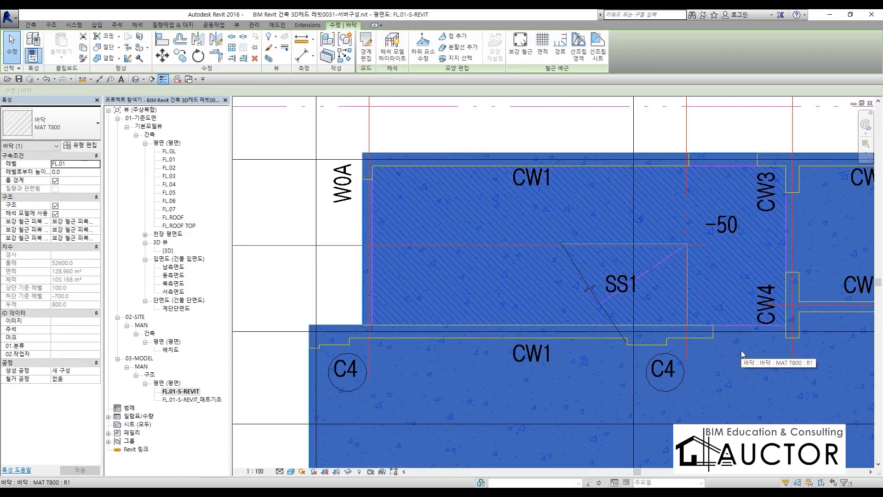
left_click(517, 114)
left_click(734, 388)
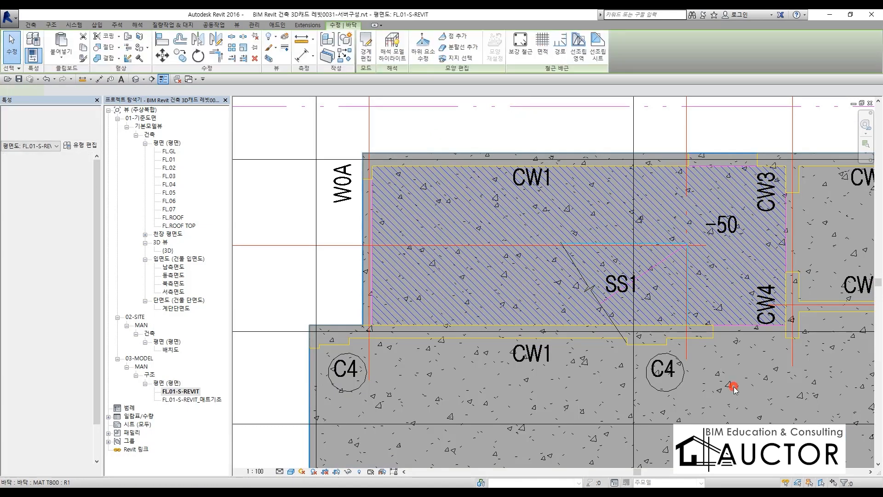
left_click(549, 139)
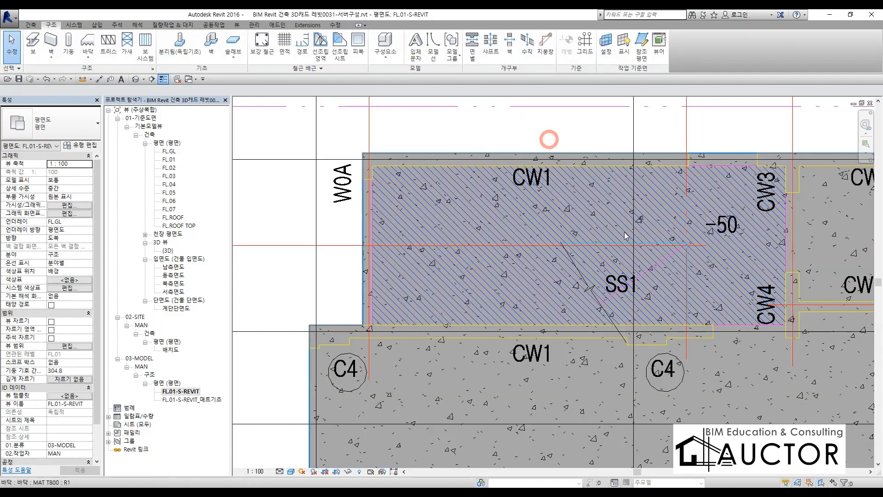
left_click(755, 347)
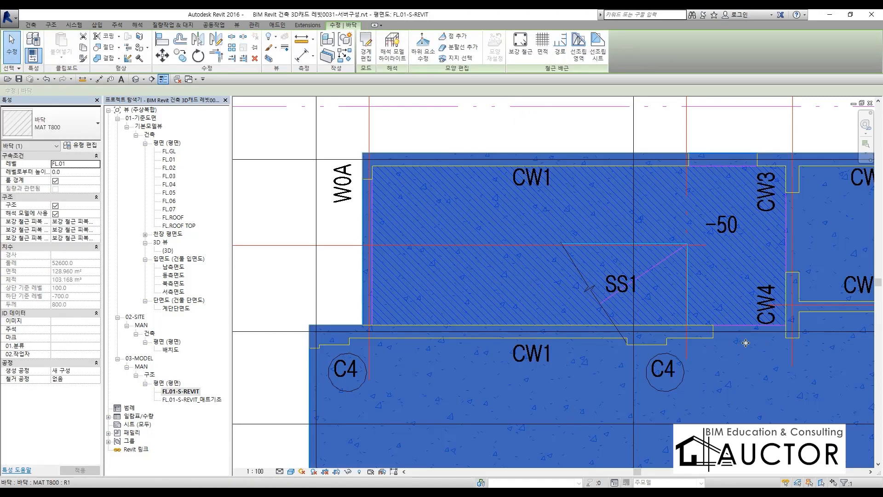
key("F12")
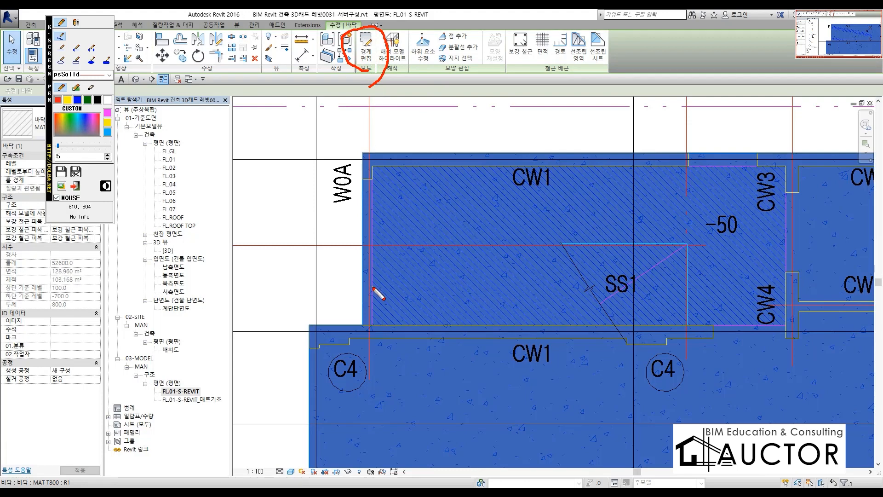
key("F12")
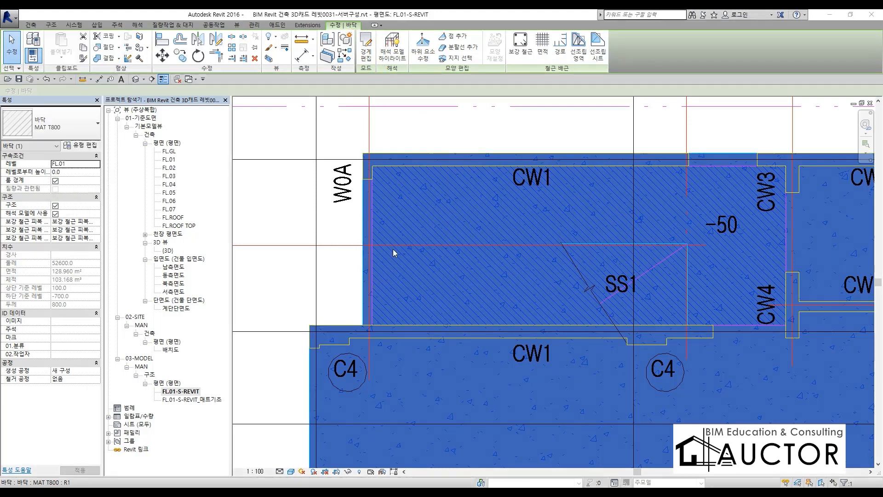
left_click(374, 49)
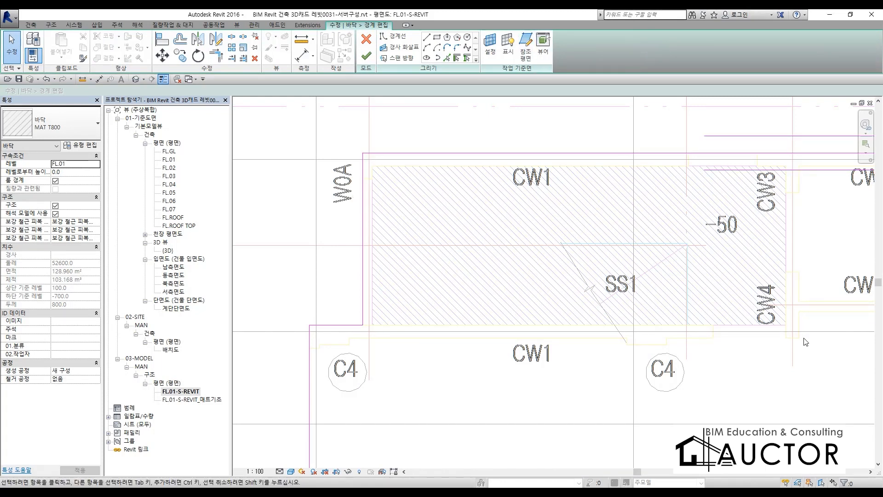
Step: Draw a rectangular boundary of about 6250 by 2400 mm along the edges of the -50 hatched area around stair SS1
left_click(436, 37)
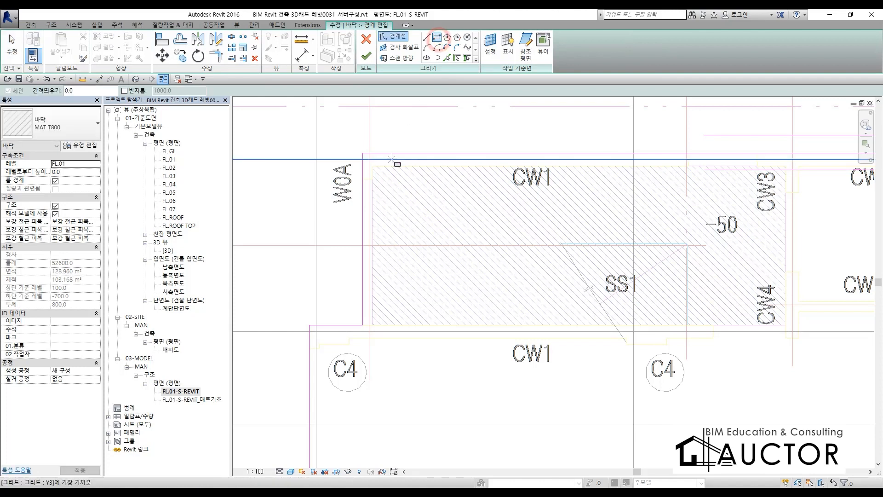
left_click(371, 166)
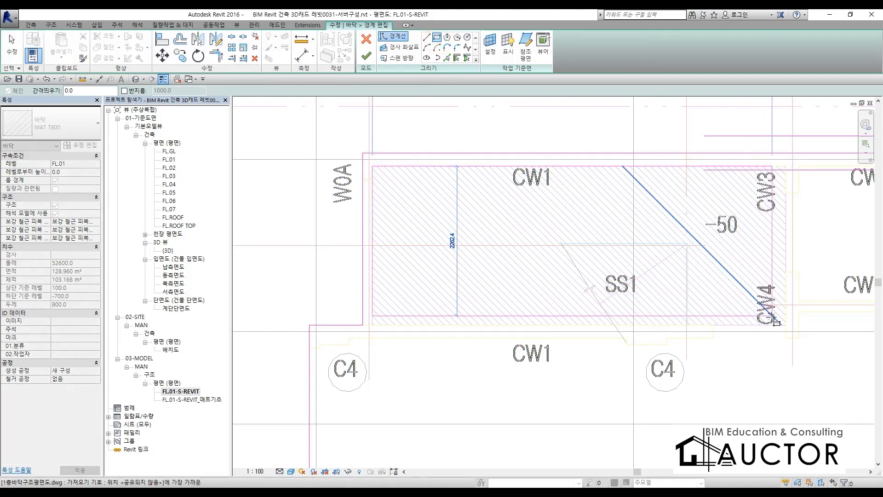
left_click(786, 324)
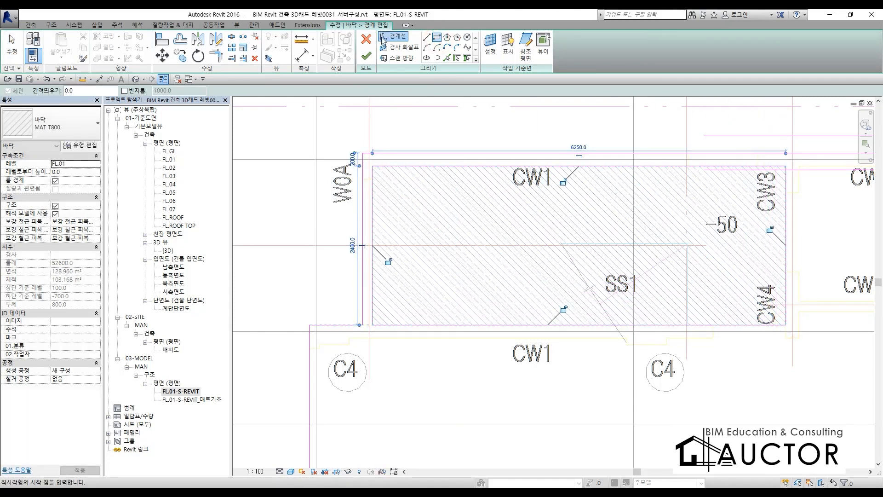
Step: Finish the SS1 opening in the MAT T800 floor and reopen its boundary sketch at the -50 hatched area below W1
left_click(370, 56)
left_click(509, 127)
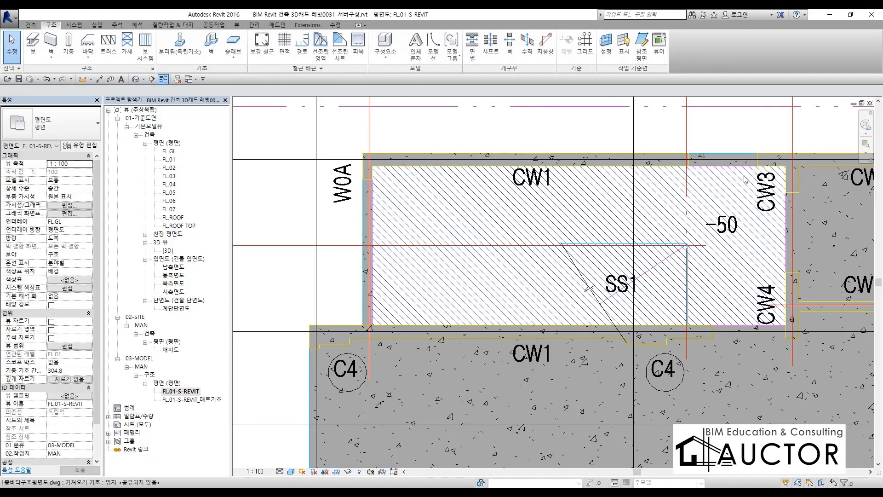
scroll(442, 241, "down", 5)
middle_click_drag(722, 293, 492, 308)
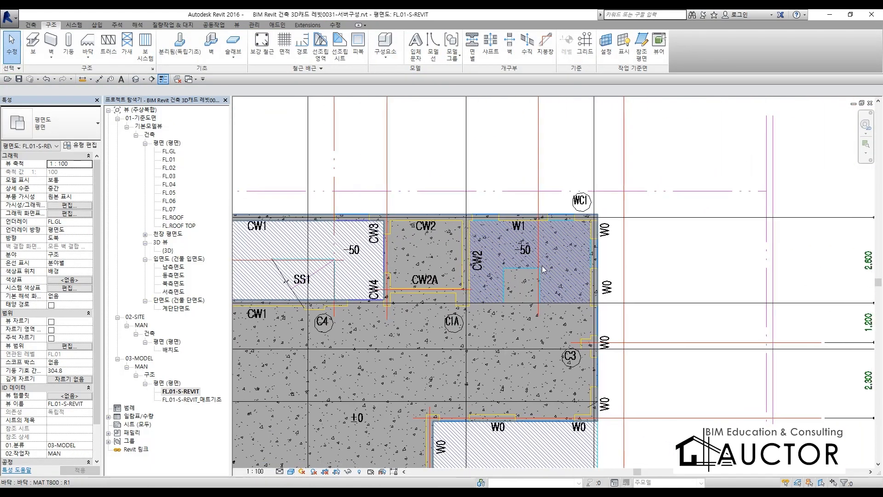
scroll(539, 262, "up", 6)
left_click(541, 211)
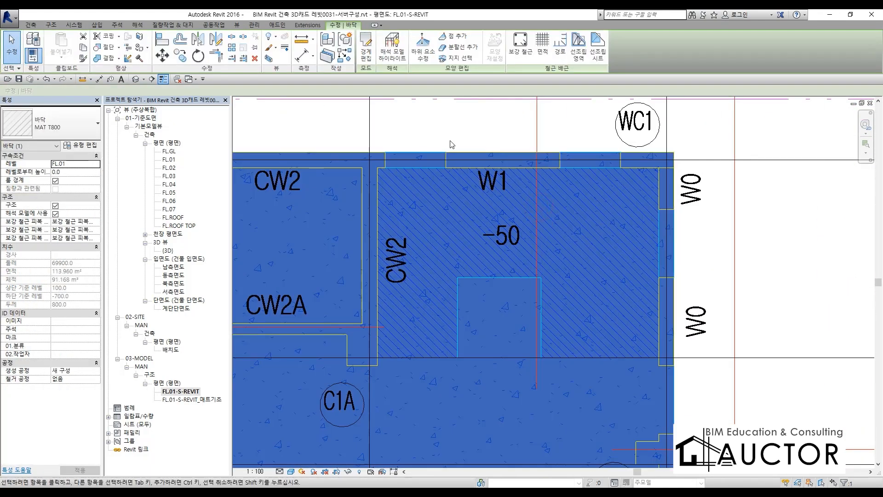
left_click(365, 57)
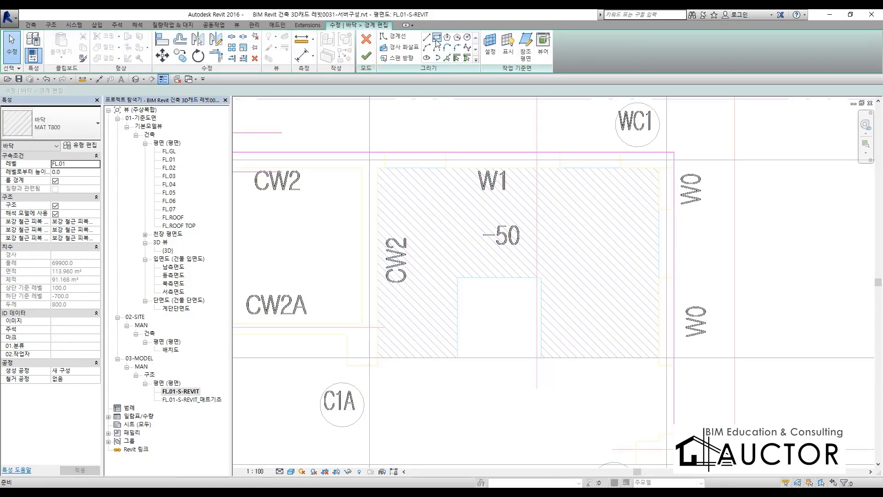
Step: Trace the -50 area below W1 as a closed boundary about 3700 by 2500 mm, notched about 1100 mm wide, and finish the MAT T800 edit
left_click(430, 39)
left_click(377, 167)
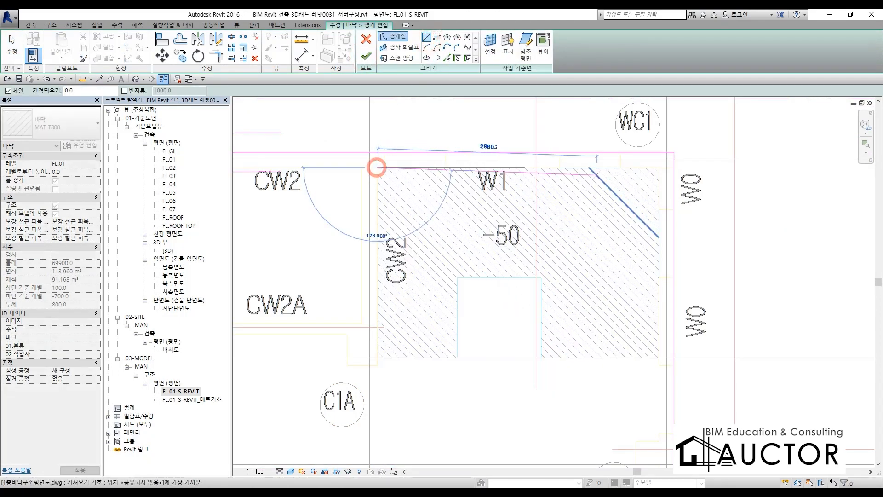
left_click(659, 168)
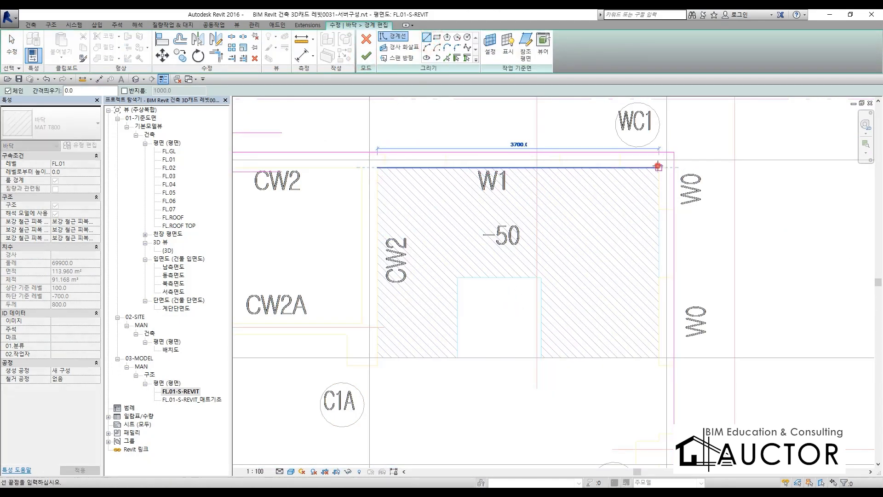
left_click(661, 358)
left_click(540, 358)
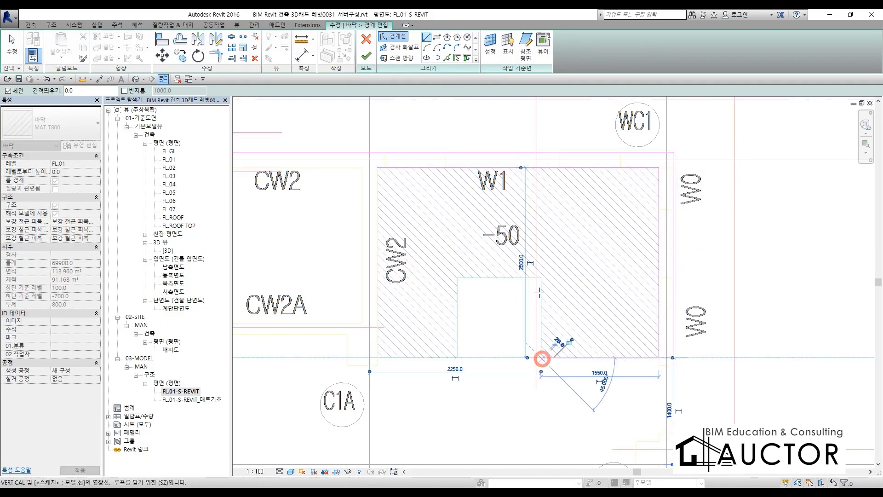
left_click(541, 278)
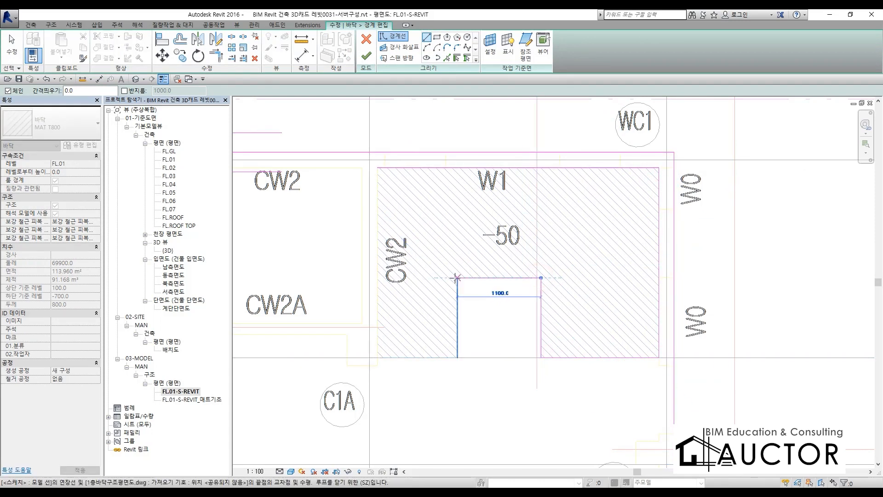
left_click(457, 278)
left_click(458, 358)
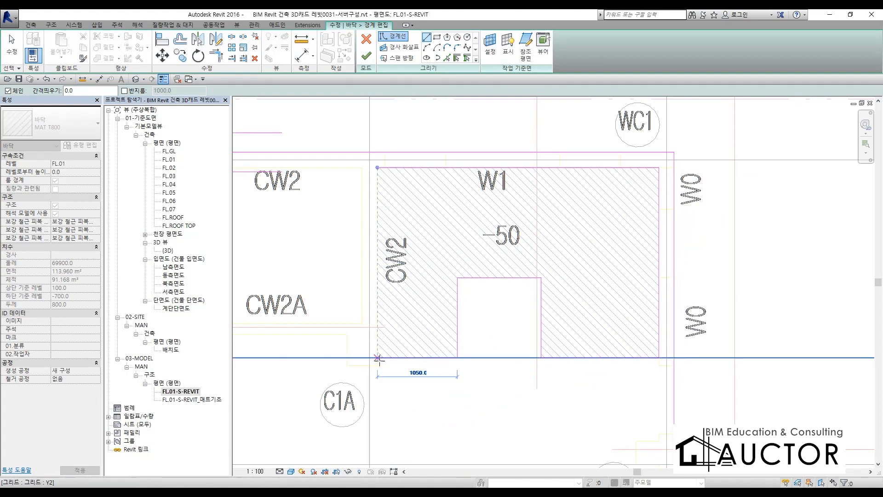
left_click(377, 358)
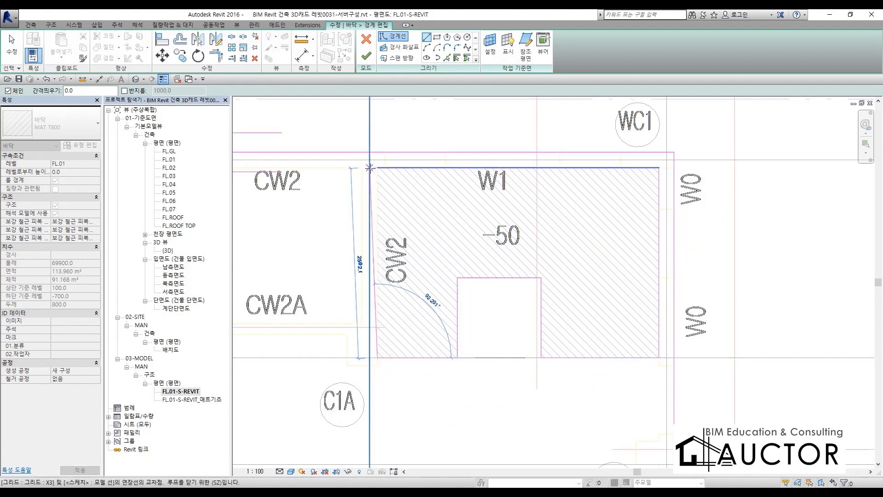
left_click(377, 167)
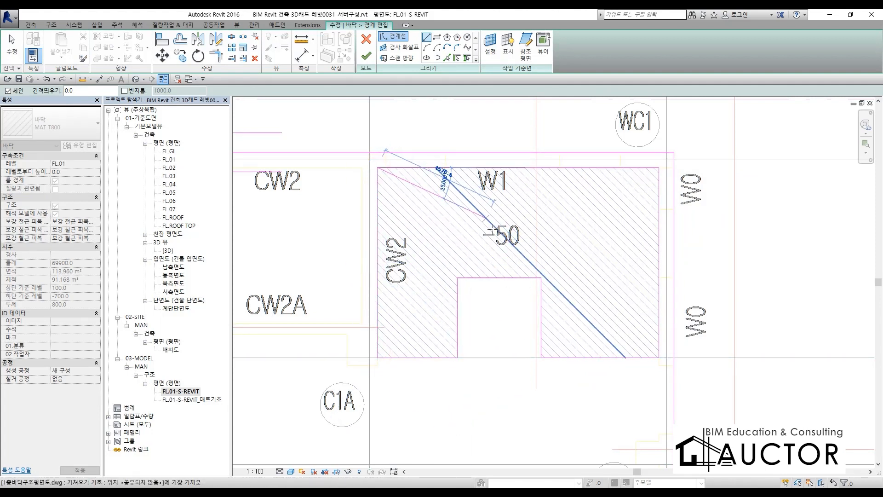
left_click(366, 55)
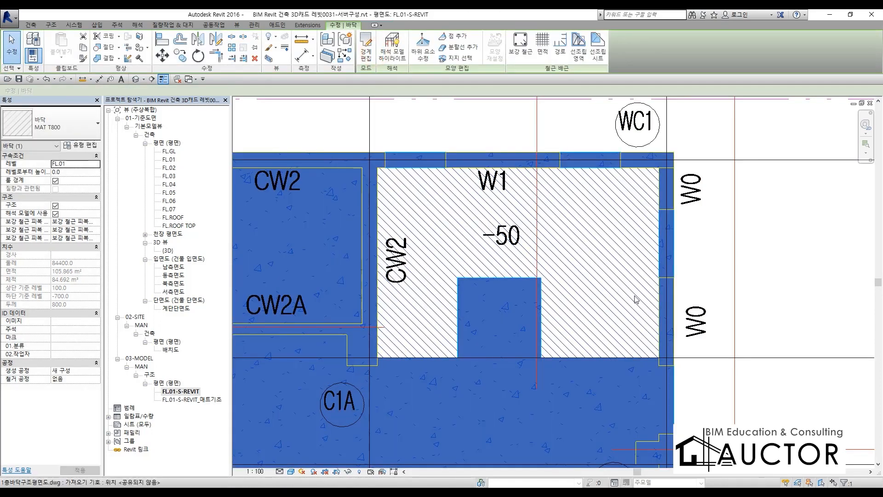
Step: Start a new floor for the -50 area around stair SS1 and duplicate MAT T800 as type MAT T750 with a 750 mm structural layer
scroll(637, 300, "down", 3)
middle_click_drag(619, 317, 698, 178)
key("Escape")
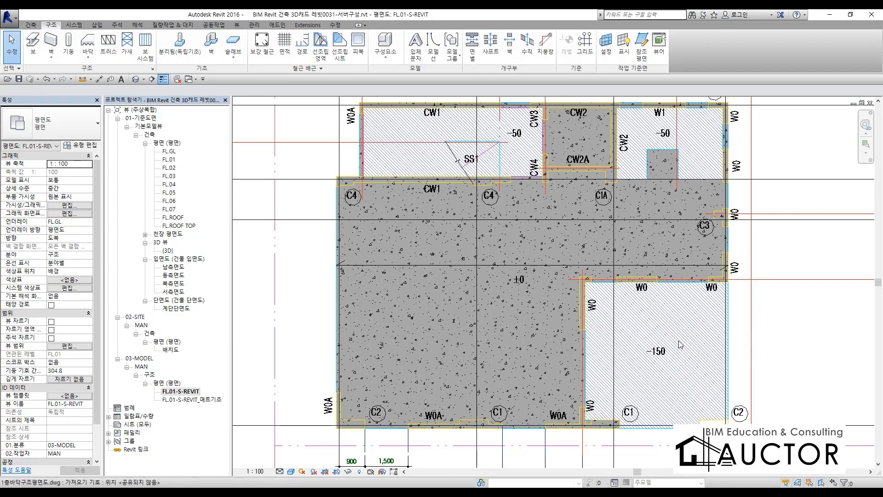
middle_click_drag(445, 105, 433, 178)
scroll(433, 176, "up", 2)
middle_click_drag(453, 265, 559, 260)
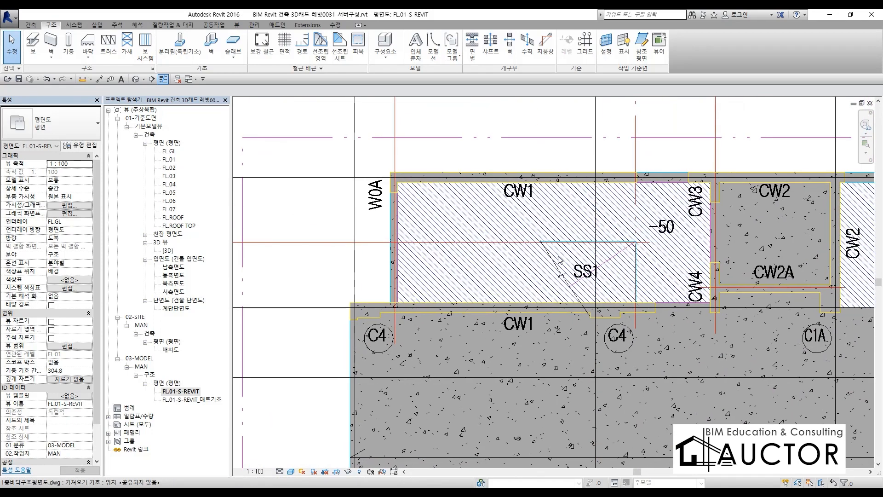
scroll(683, 227, "up", 1)
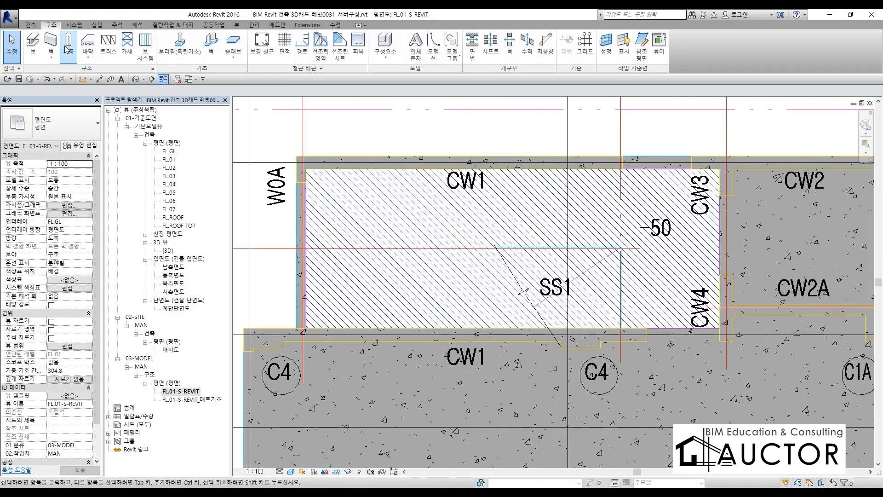
left_click(88, 42)
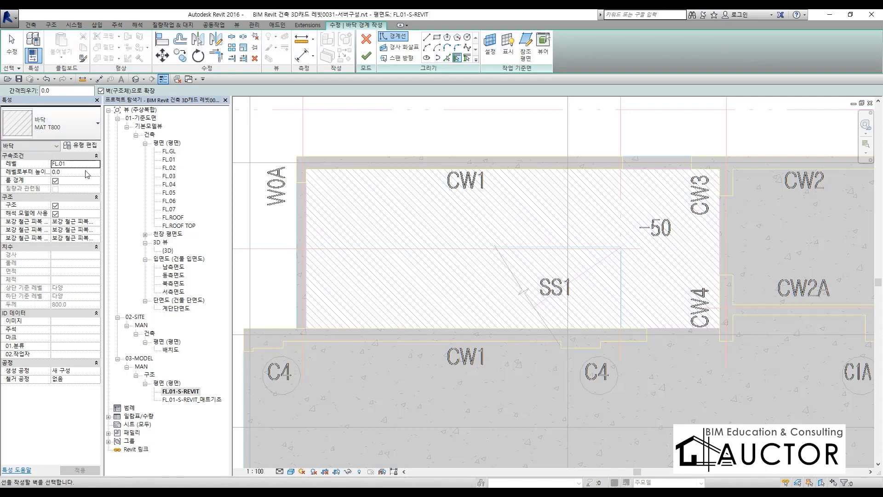
left_click(80, 145)
left_click(527, 108)
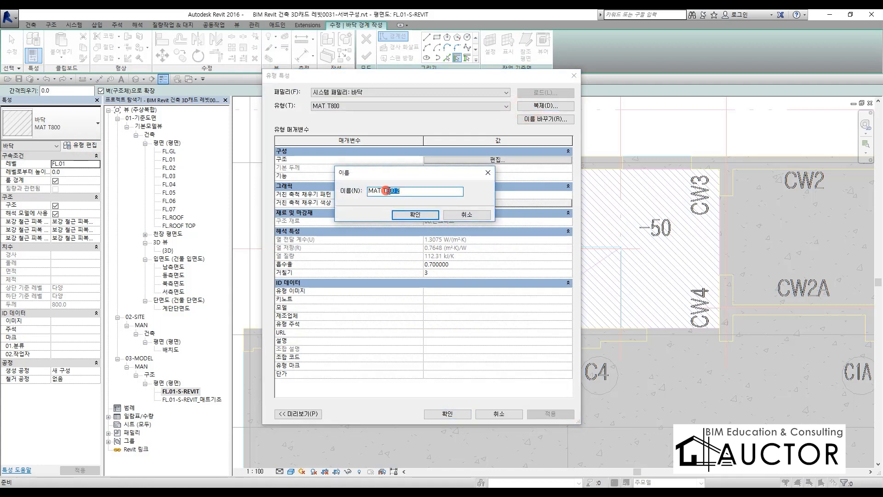
key("Return")
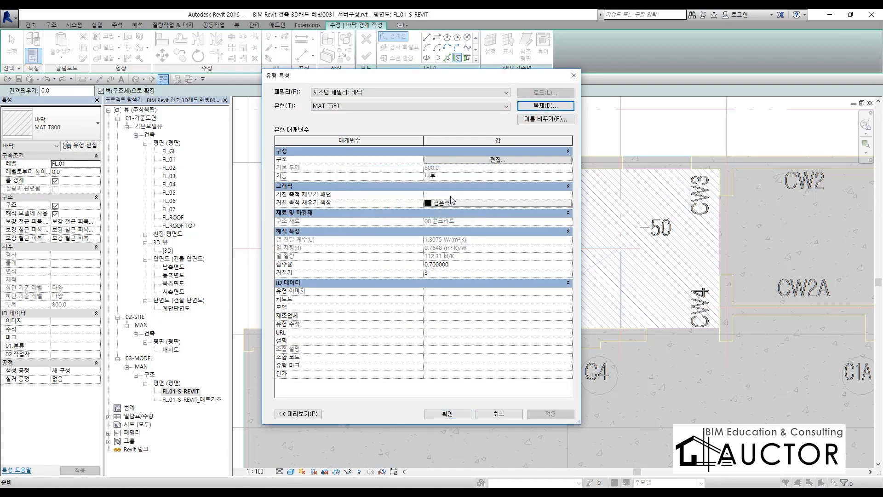
left_click(485, 161)
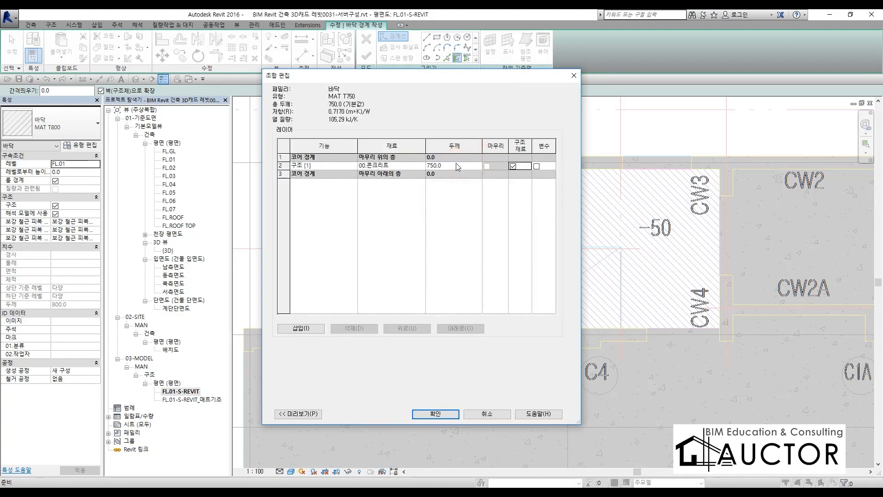
left_click(445, 416)
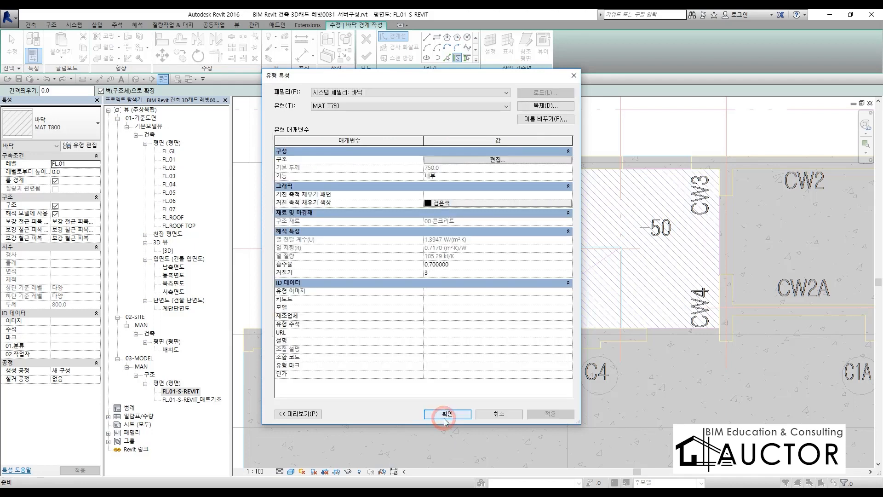
left_click(438, 413)
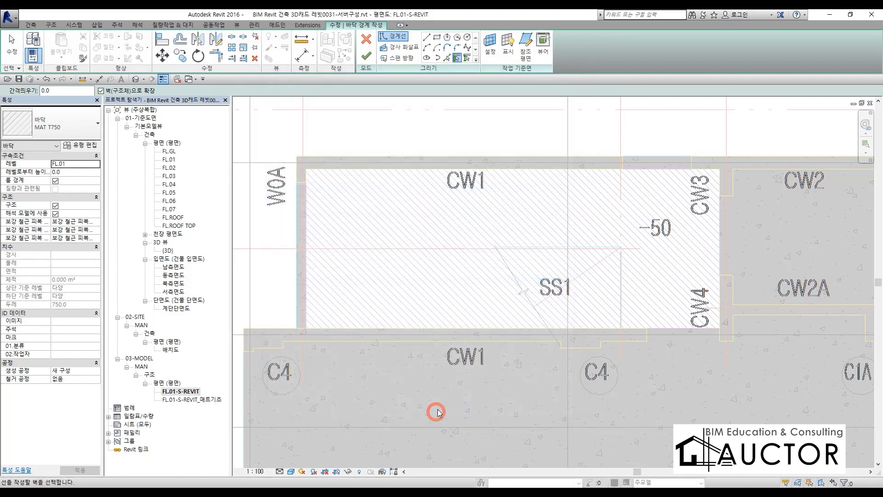
Step: Draw the MAT T750 floor's rectangular boundary, about 6250 by 2400 mm, over the -50 hatched area around stair SS1
left_click(437, 37)
left_click(306, 169)
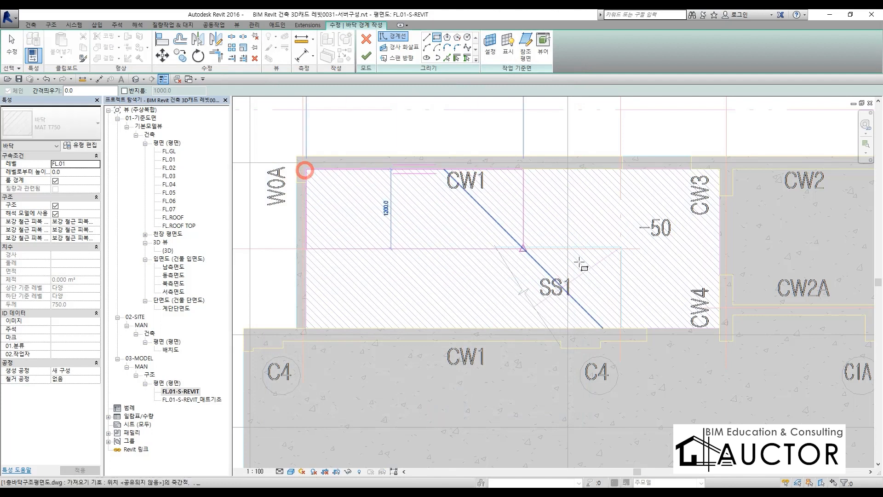
left_click(720, 328)
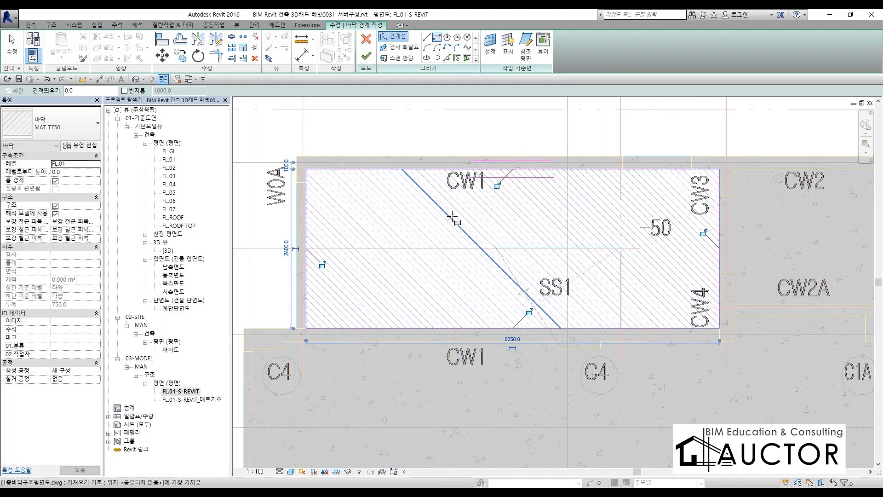
key("F12")
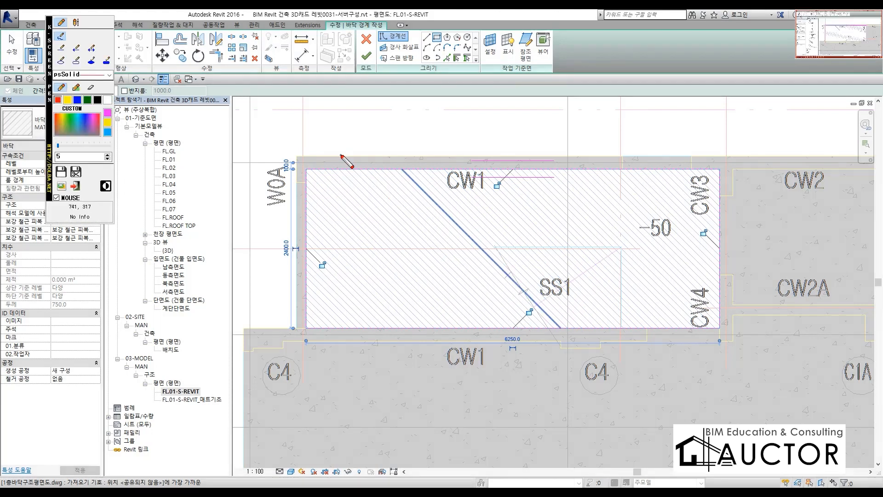
mouse_move(344, 134)
left_mouse_down()
mouse_move(303, 166)
mouse_move(318, 210)
left_mouse_up()
left_click_drag(366, 187, 361, 190)
mouse_move(364, 151)
left_mouse_down()
mouse_move(339, 179)
mouse_move(393, 164)
left_mouse_up()
left_click_drag(401, 166, 413, 178)
left_click_drag(251, 329, 802, 336, "shift")
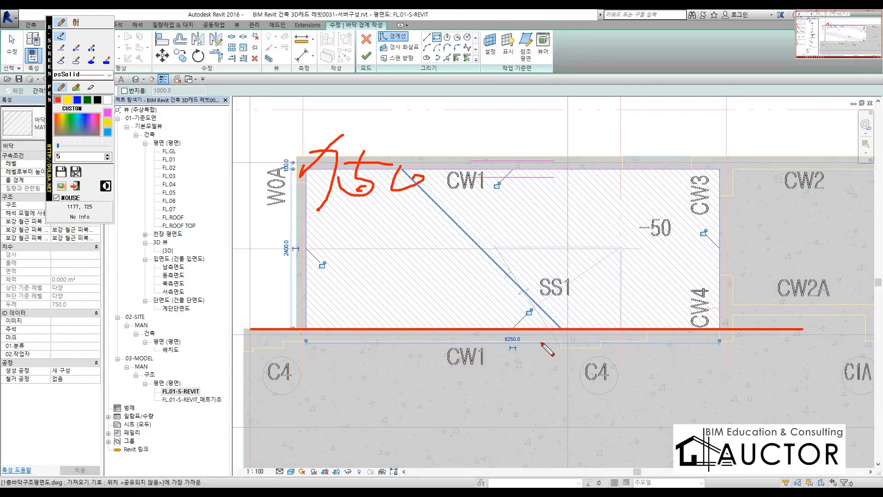
left_click_drag(538, 390, 711, 406)
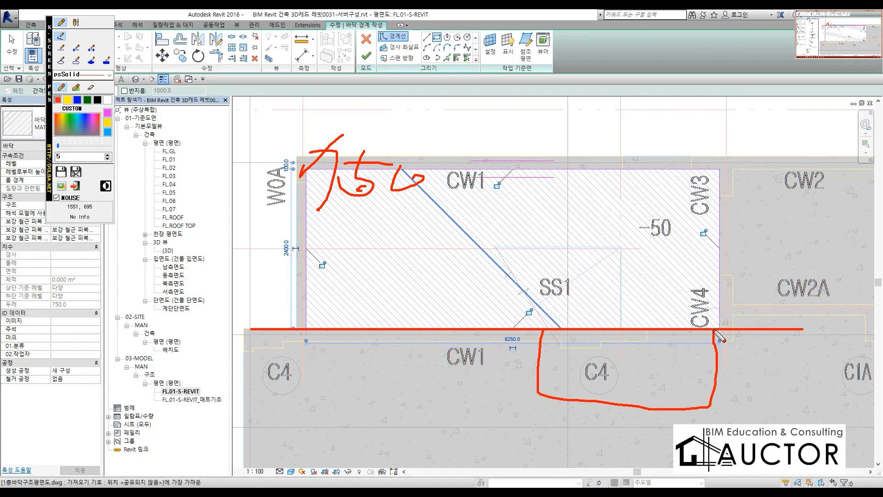
mouse_move(772, 358)
left_mouse_down()
mouse_move(757, 395)
mouse_move(788, 374)
left_mouse_up()
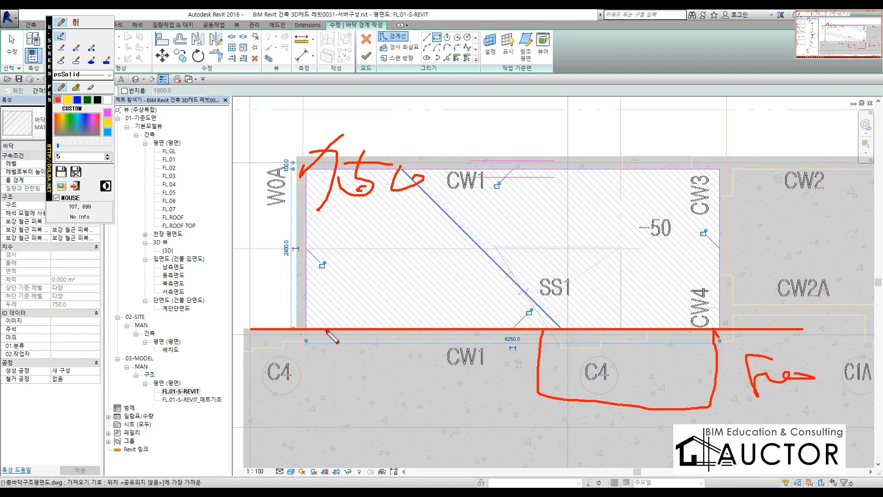
mouse_move(327, 329)
left_mouse_down()
mouse_move(375, 355)
mouse_move(552, 364)
left_mouse_up()
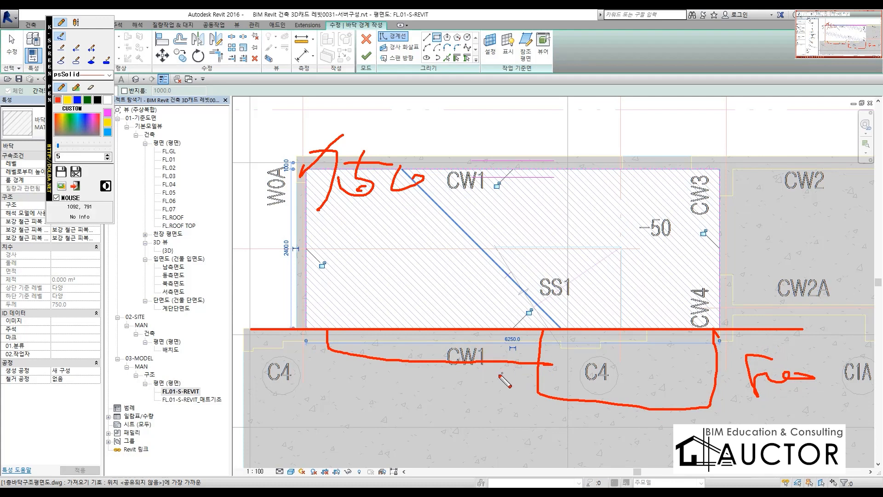
left_click_drag(163, 207, 182, 212)
left_click_drag(211, 260, 771, 270)
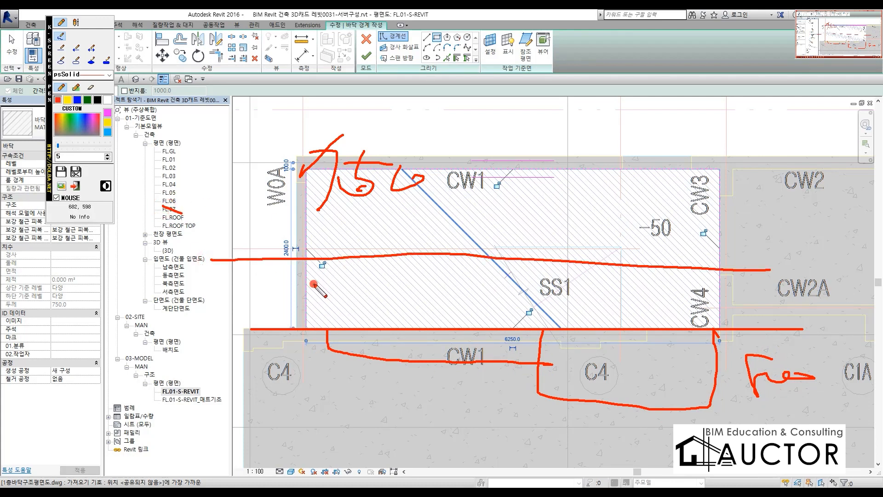
mouse_move(314, 284)
left_mouse_down()
mouse_move(509, 284)
mouse_move(591, 306)
mouse_move(416, 317)
mouse_move(317, 262)
mouse_move(413, 296)
mouse_move(391, 295)
mouse_move(435, 297)
left_mouse_up()
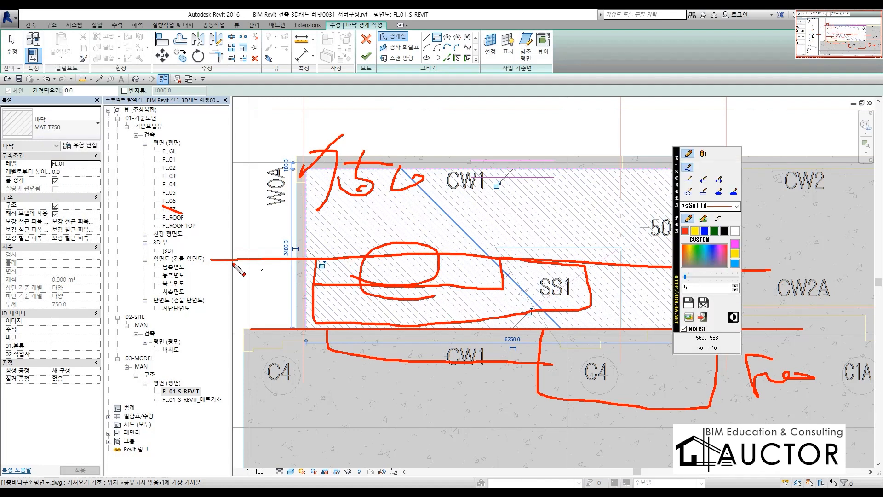
mouse_move(14, 178)
left_mouse_down()
mouse_move(103, 179)
mouse_move(55, 165)
mouse_move(148, 182)
mouse_move(193, 171)
mouse_move(204, 180)
left_mouse_up()
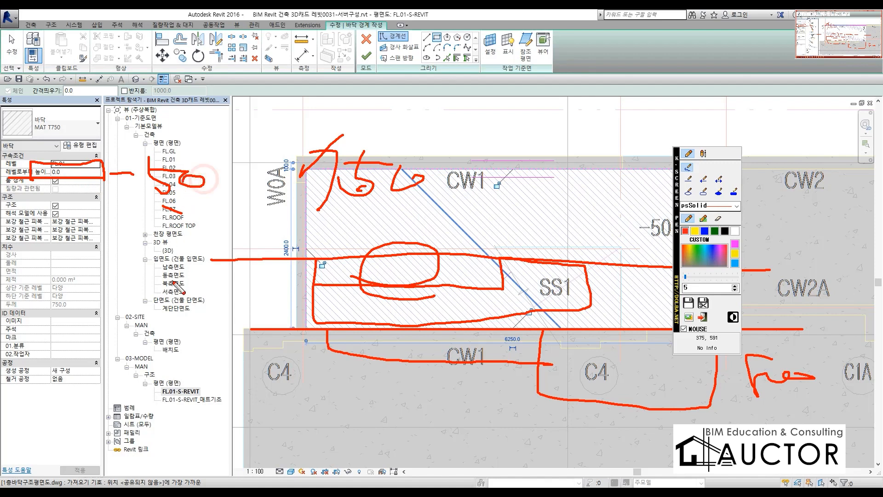
key("Escape")
Step: Set the MAT T750 floor's height offset from level FL.01 to -50 and finish its boundary sketch
left_click(78, 174)
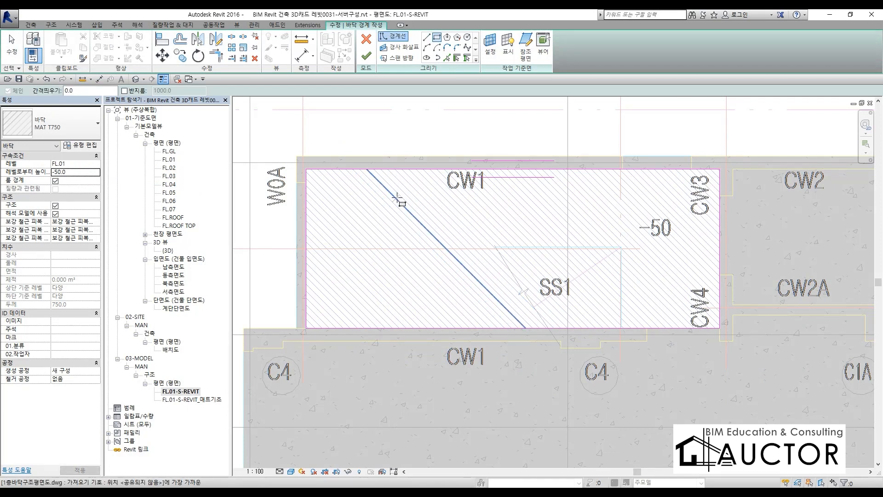
left_click(365, 58)
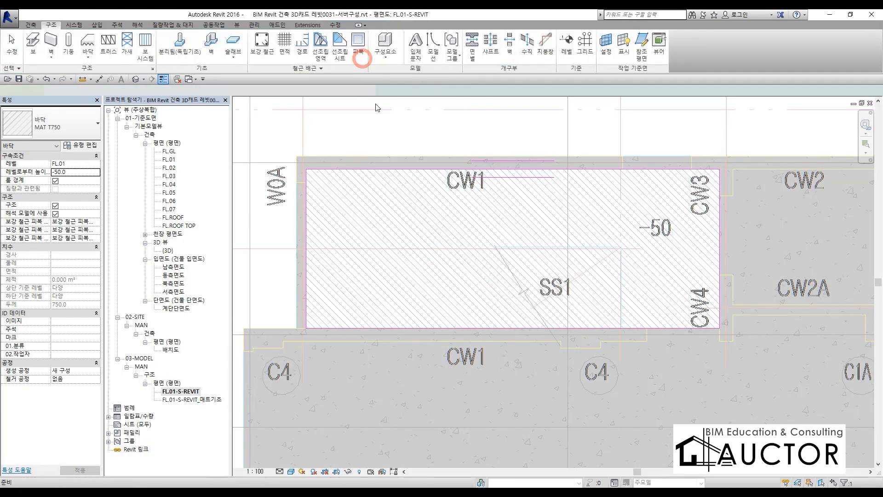
Step: Switch to the 3D view and examine the recessed MAT T750 floor against the surrounding mat foundation
key("ctrl+Tab")
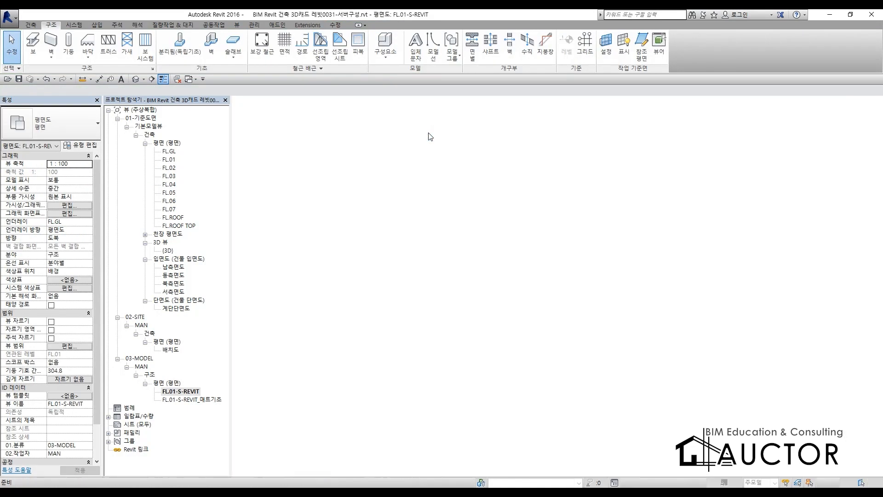
middle_click_drag(746, 275, 344, 169, "shift")
scroll(468, 307, "up", 5)
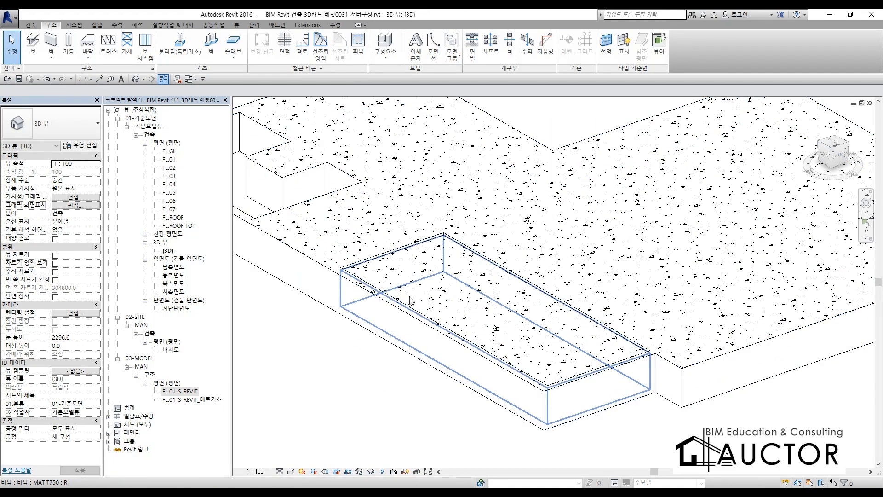
Step: Return to the FL.01-S-REVIT plan view and bring the -50 hatched area below wall W1 into view
scroll(497, 200, "up", 2)
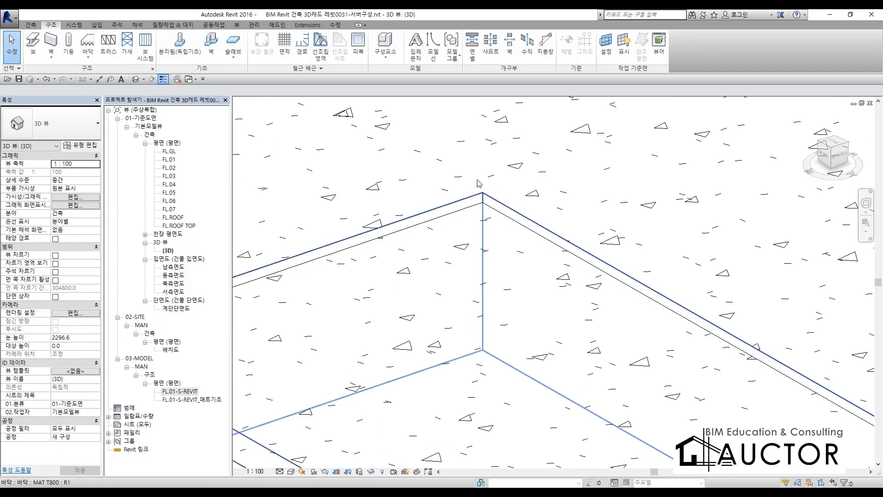
scroll(489, 203, "down", 7)
scroll(489, 202, "up", 2)
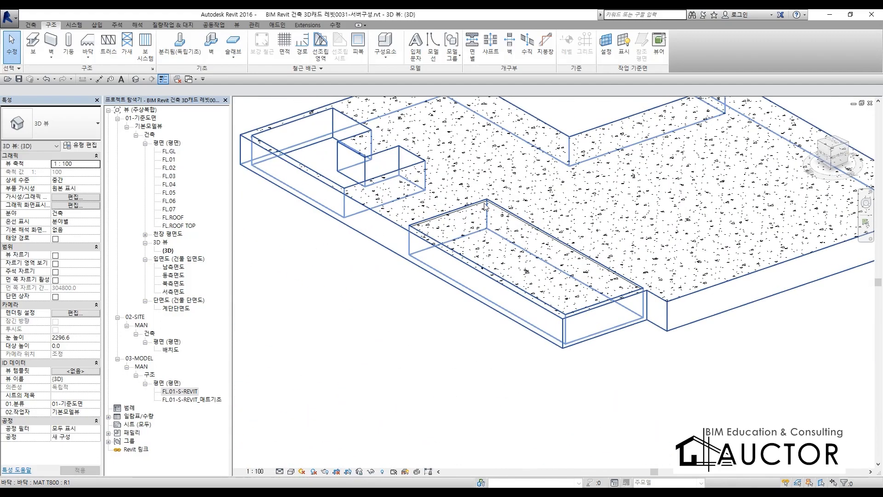
double_click(179, 391)
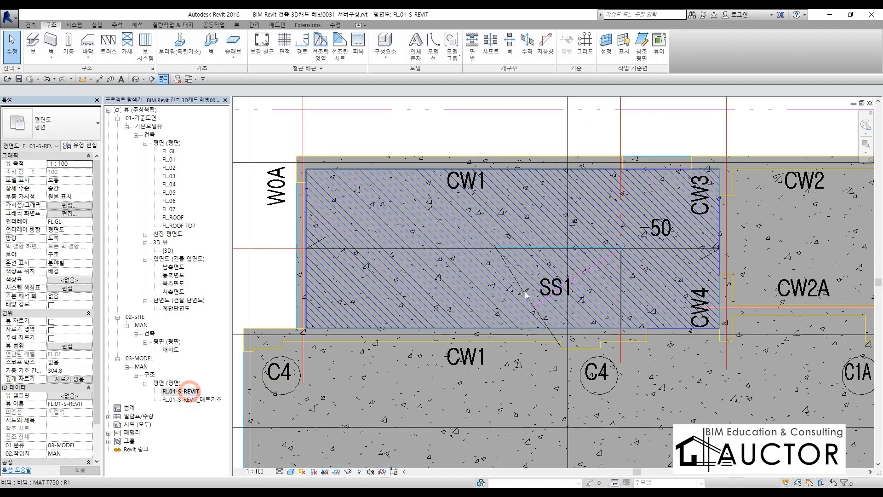
scroll(534, 235, "up", 4)
scroll(535, 235, "down", 2)
scroll(506, 235, "up", 3)
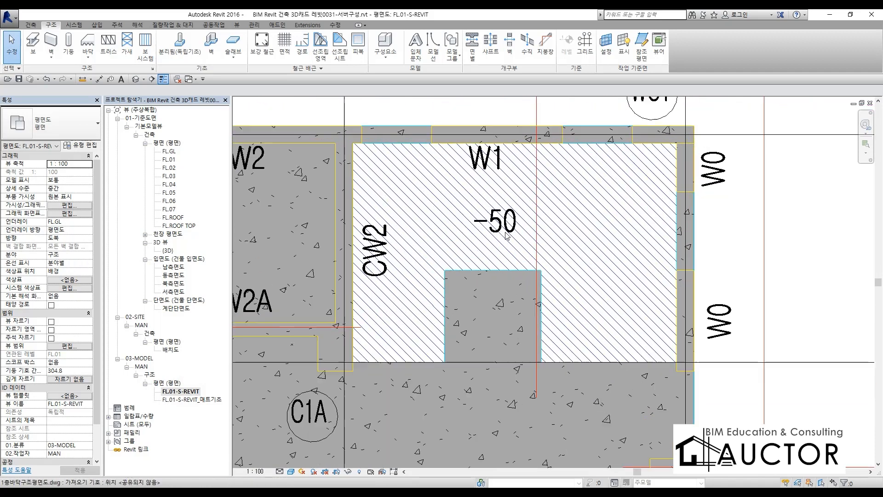
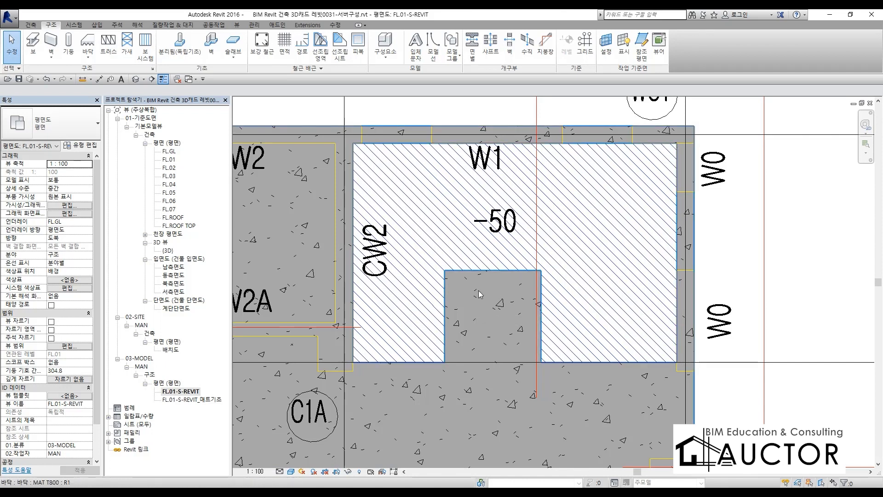
key("ctrl+F1")
mouse_move(240, 147)
left_mouse_down()
mouse_move(224, 181)
mouse_move(254, 177)
left_mouse_up()
left_click_drag(262, 147, 256, 174)
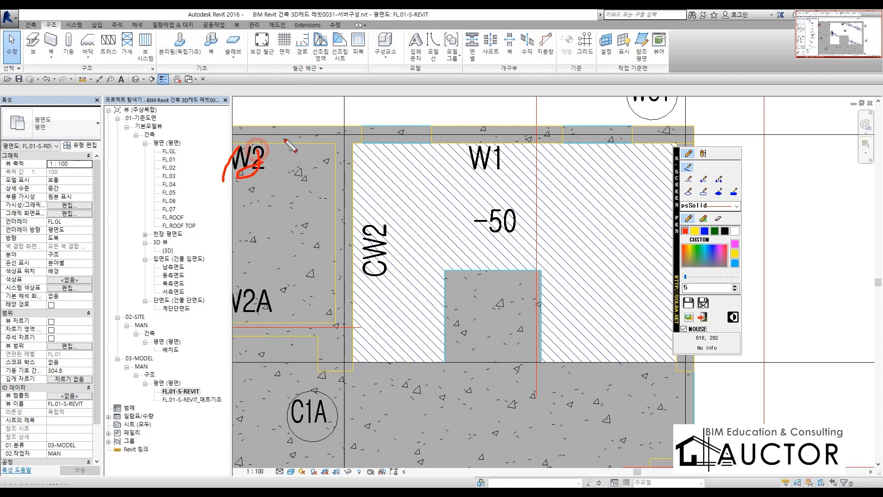
left_click_drag(285, 138, 276, 181)
mouse_move(285, 176)
left_mouse_down()
mouse_move(319, 153)
mouse_move(344, 154)
mouse_move(323, 184)
left_mouse_up()
mouse_move(337, 175)
left_mouse_down()
mouse_move(366, 171)
mouse_move(363, 204)
left_mouse_up()
mouse_move(448, 141)
left_mouse_down()
mouse_move(464, 171)
mouse_move(507, 151)
left_mouse_up()
left_click_drag(514, 136, 511, 169)
left_click_drag(501, 173, 538, 169)
mouse_move(539, 143)
left_mouse_down()
mouse_move(559, 172)
mouse_move(554, 186)
left_mouse_up()
left_click_drag(563, 181, 566, 201)
mouse_move(400, 267)
left_mouse_down()
mouse_move(397, 326)
mouse_move(442, 282)
left_mouse_up()
left_click_drag(444, 276, 501, 299)
mouse_move(506, 272)
left_mouse_down()
mouse_move(513, 315)
mouse_move(499, 359)
left_mouse_up()
left_click_drag(525, 267, 529, 308)
right_click(834, 221)
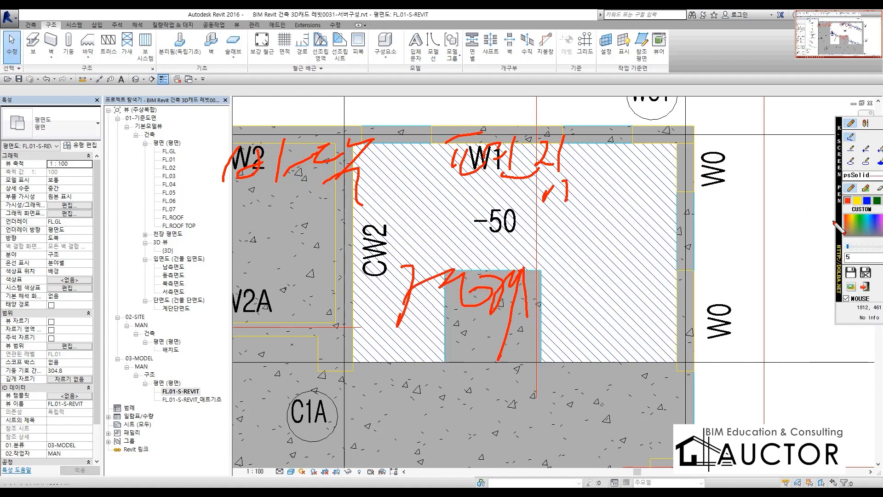
left_click_drag(556, 256, 590, 272)
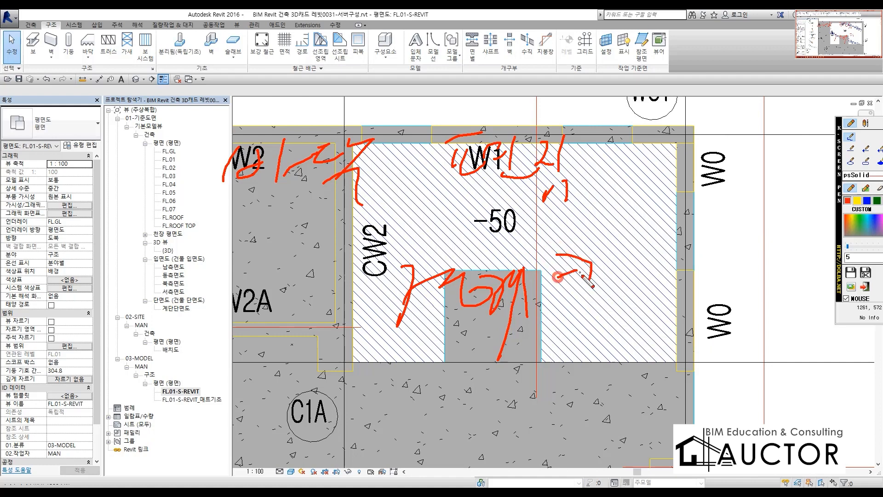
left_click_drag(551, 293, 615, 289)
left_click_drag(565, 320, 624, 307)
mouse_move(619, 268)
left_mouse_down()
mouse_move(629, 281)
mouse_move(643, 270)
left_mouse_up()
left_click_drag(645, 253, 646, 293)
left_click_drag(632, 314, 700, 298)
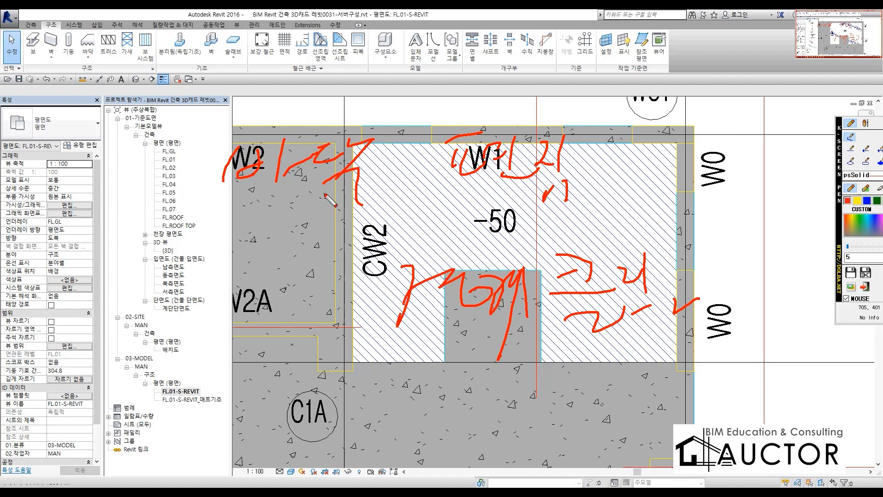
mouse_move(325, 195)
left_mouse_down()
mouse_move(439, 240)
mouse_move(452, 235)
left_mouse_up()
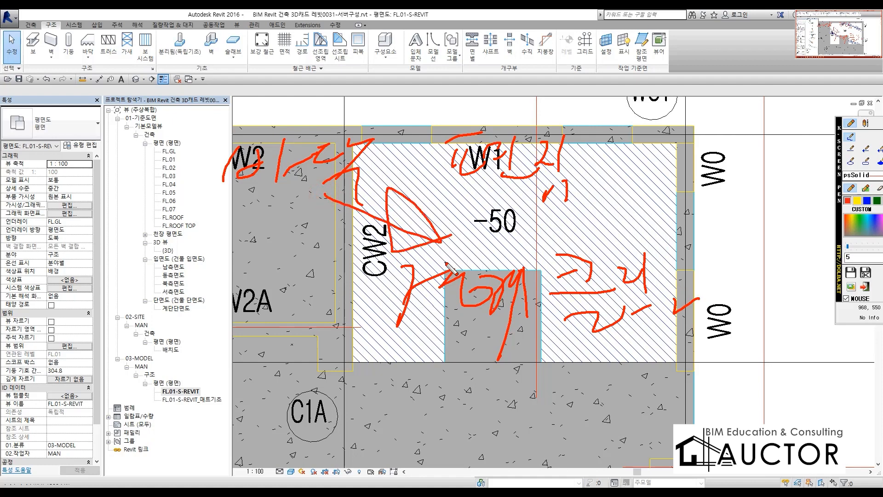
key("Escape")
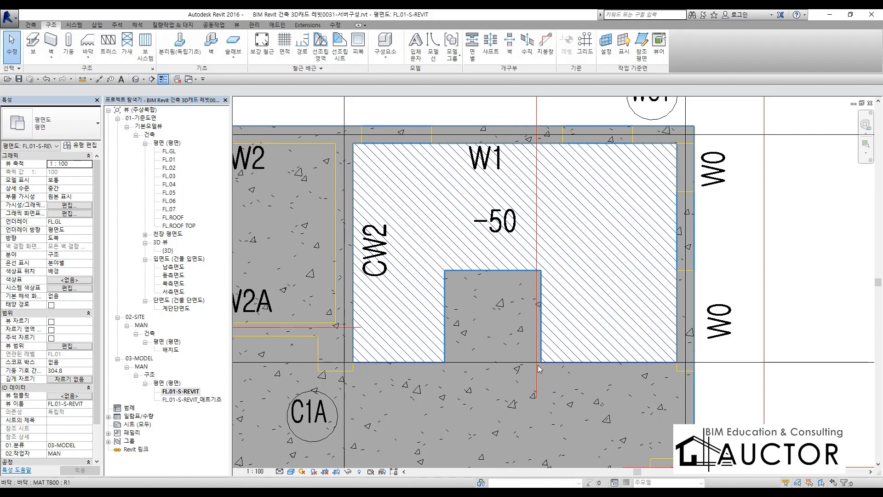
Step: Open the MAT T800 floor's boundary sketch, copy the eight lines around the -50 area below W1 to the clipboard, and leave the sketch
left_click(509, 340)
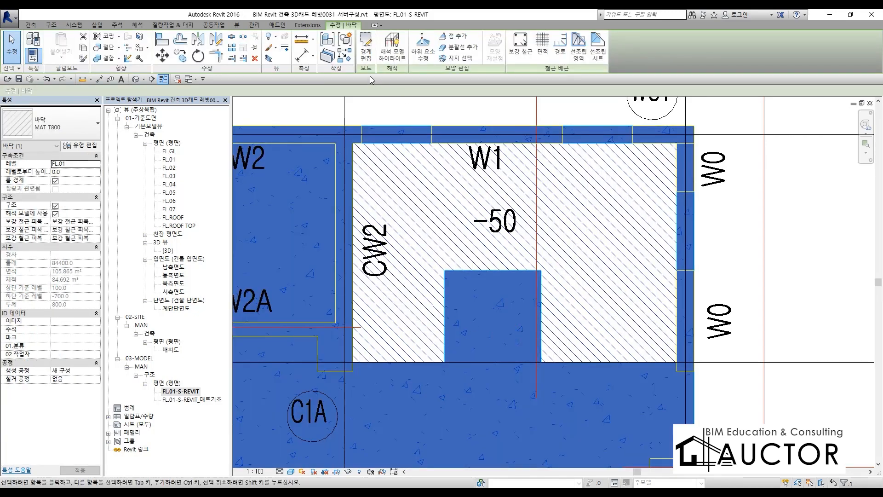
left_click(365, 46)
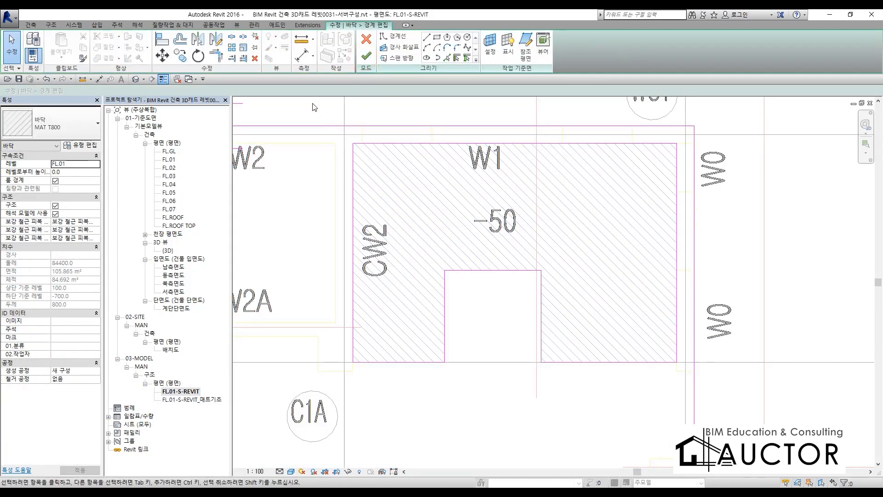
mouse_move(314, 107)
left_mouse_down()
mouse_move(534, 282)
mouse_move(759, 396)
left_mouse_up()
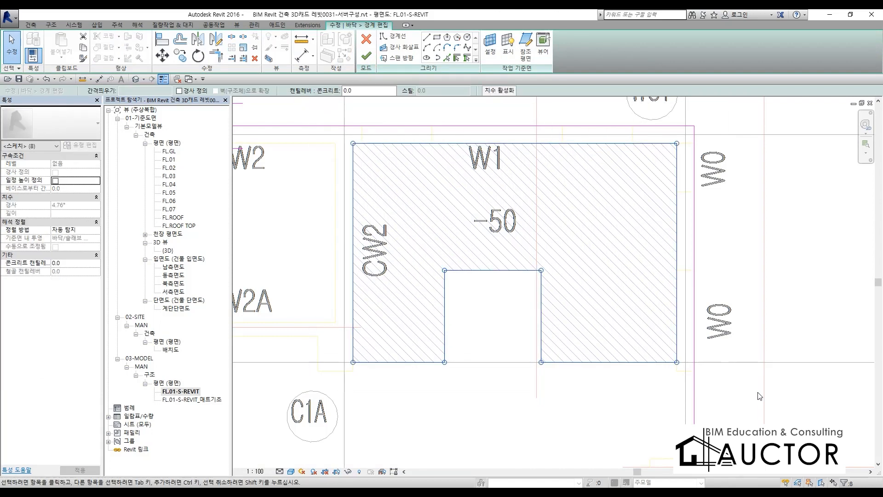
left_click(740, 270)
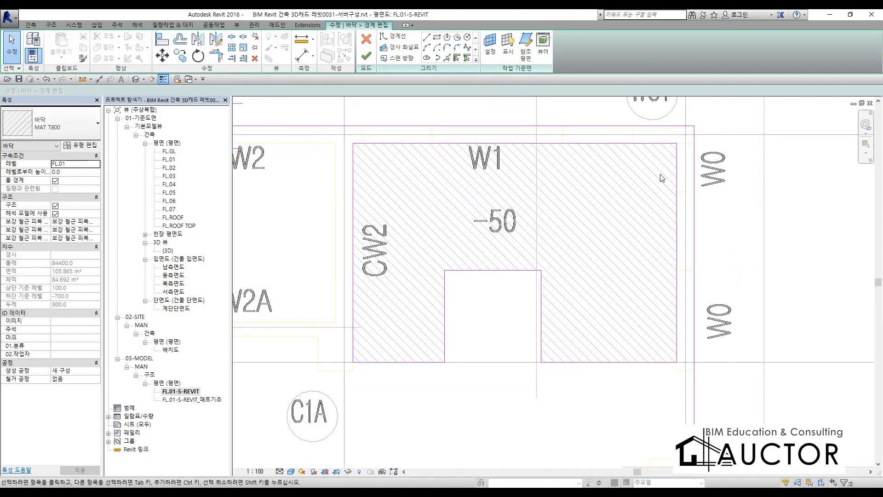
mouse_move(304, 112)
left_mouse_down()
mouse_move(748, 323)
mouse_move(786, 409)
left_mouse_up()
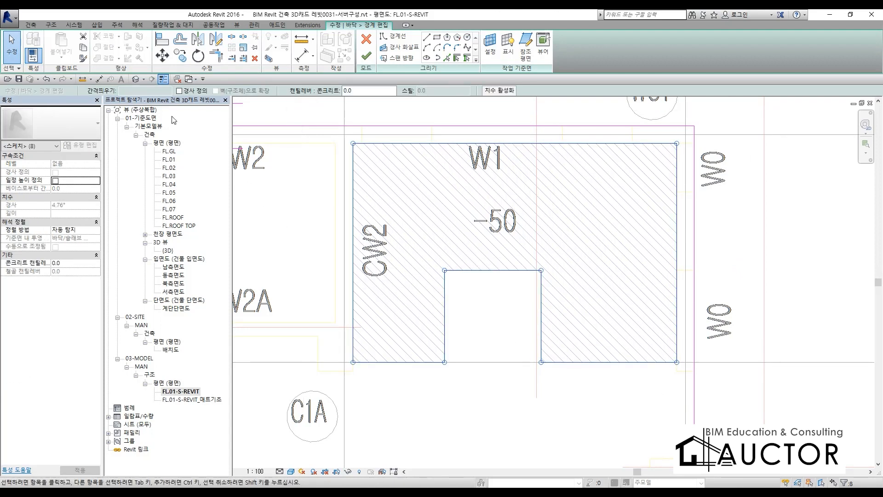
left_click(83, 48)
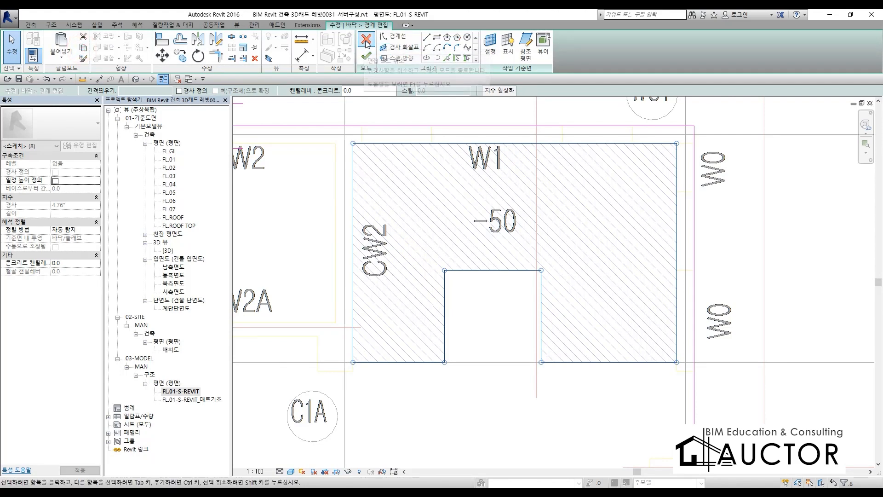
left_click(366, 57)
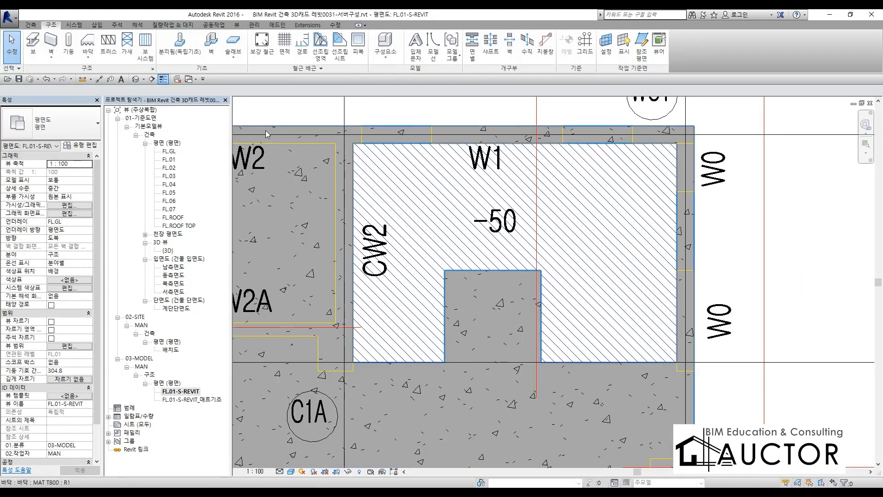
Step: Start a new MAT T750 floor, paste the copied boundary lines aligned to the current view, and try to finish the sketch
left_click(87, 43)
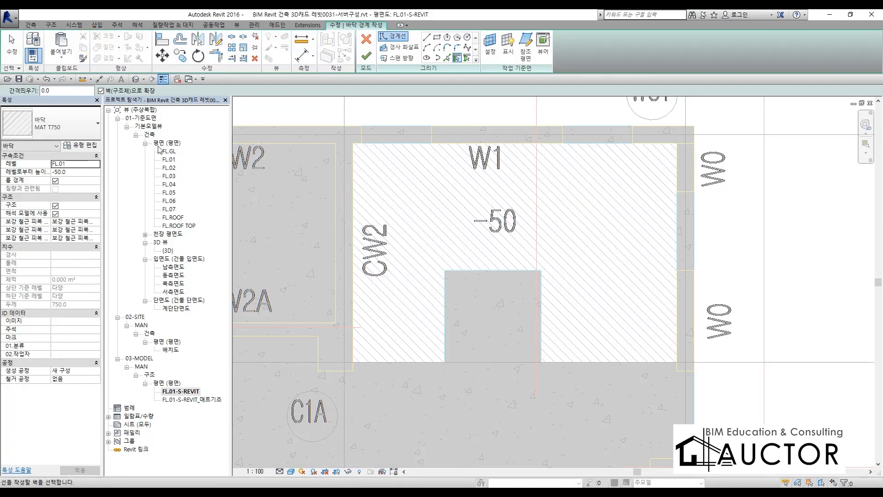
left_click(61, 59)
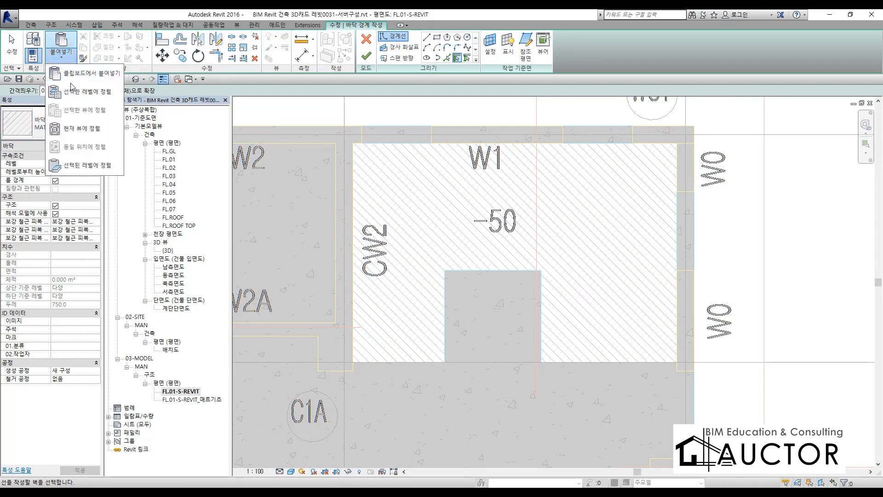
left_click(82, 129)
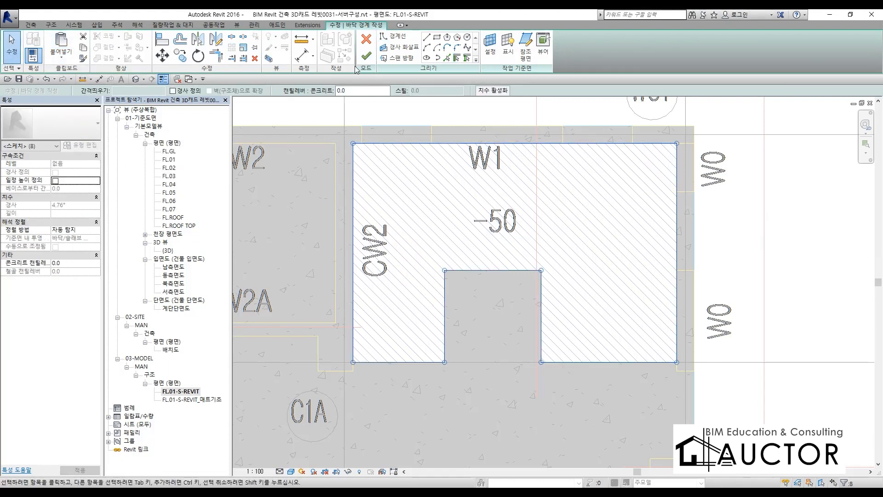
left_click(366, 56)
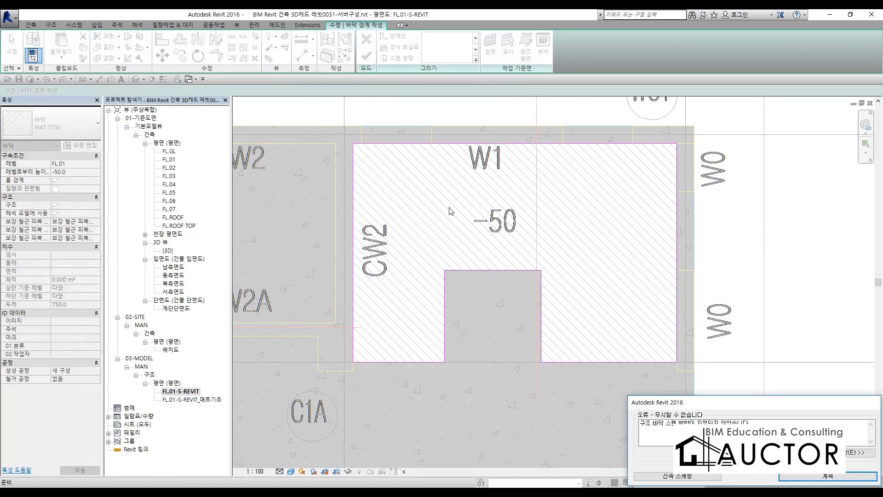
left_click_drag(733, 408, 475, 213)
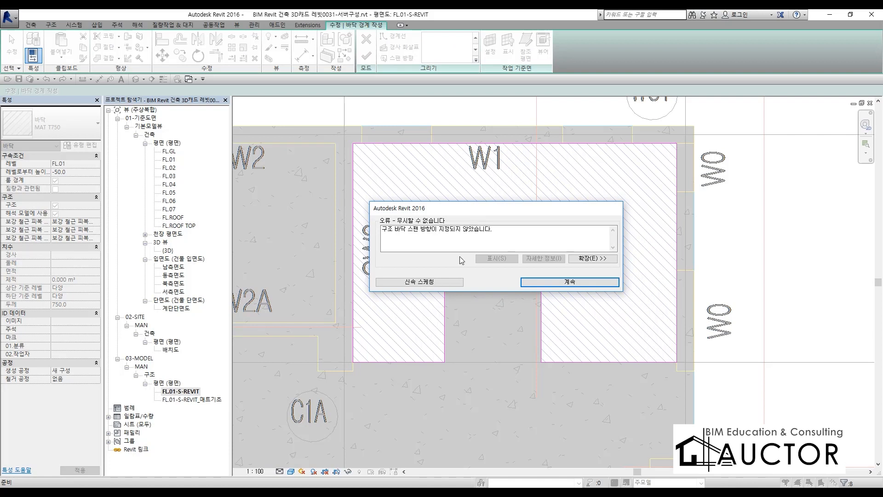
key("F12")
mouse_move(378, 233)
left_mouse_down()
mouse_move(500, 235)
mouse_move(440, 215)
mouse_move(388, 220)
mouse_move(467, 263)
left_mouse_up()
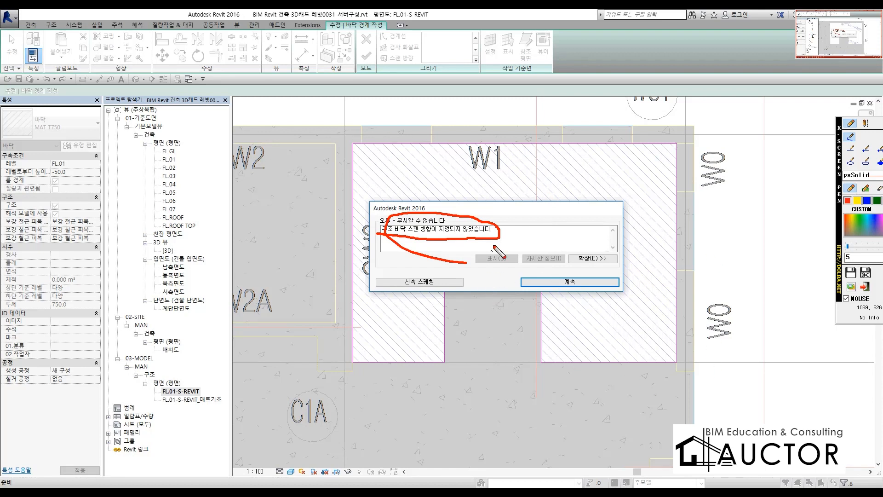
left_click_drag(379, 132, 646, 133)
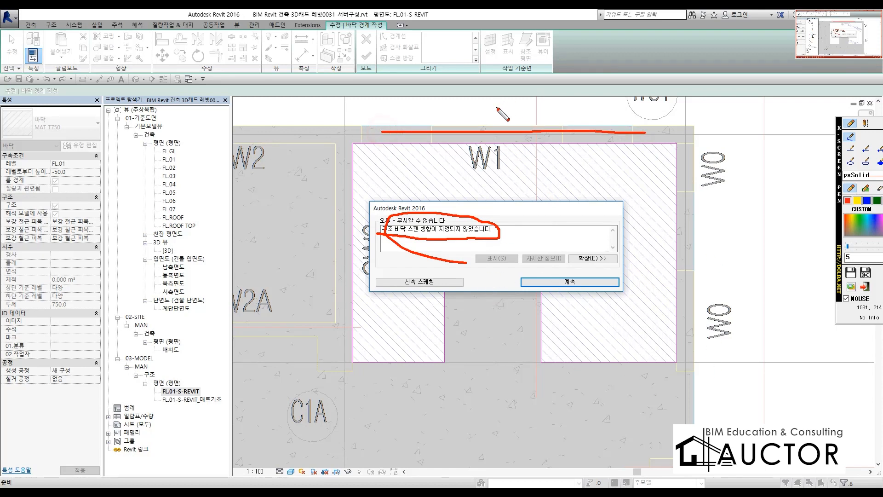
left_click_drag(474, 111, 569, 108)
left_click_drag(465, 153, 569, 150)
mouse_move(559, 196)
left_mouse_down()
mouse_move(614, 61)
mouse_move(548, 206)
left_mouse_up()
key("Escape")
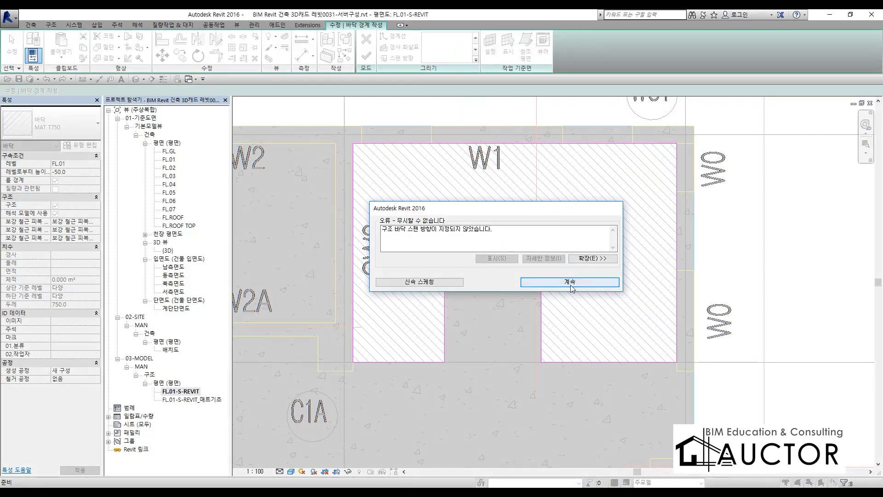
Step: Dismiss the error dialog and return to the MAT T750 floor's boundary sketch
left_click(570, 283)
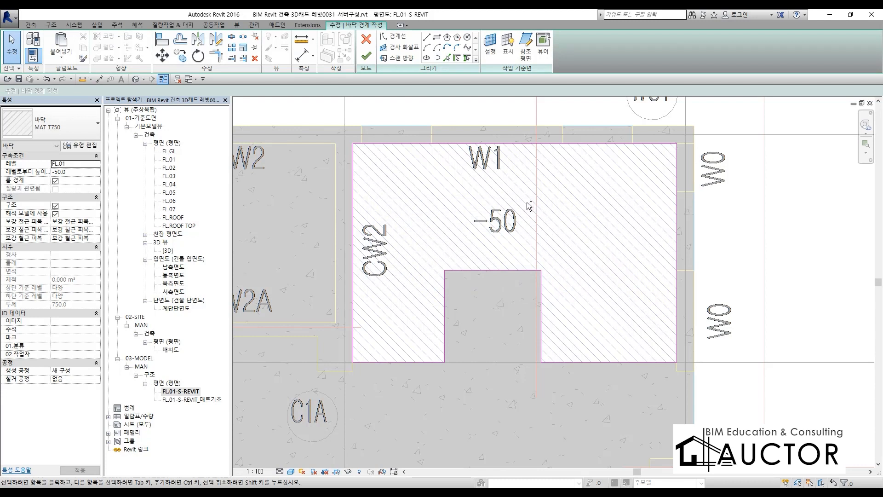
key("F9")
mouse_move(372, 67)
left_mouse_down()
mouse_move(424, 69)
mouse_move(417, 48)
left_mouse_up()
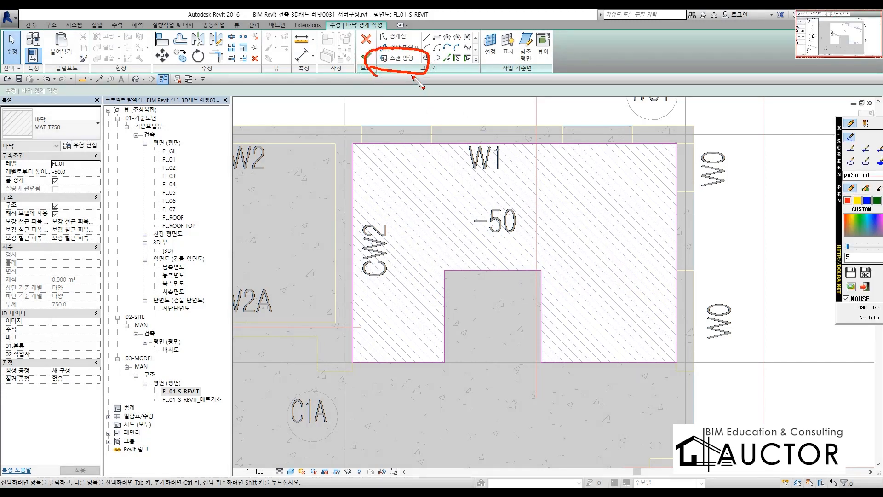
mouse_move(411, 75)
left_mouse_down()
mouse_move(467, 140)
mouse_move(443, 121)
mouse_move(457, 141)
left_mouse_up()
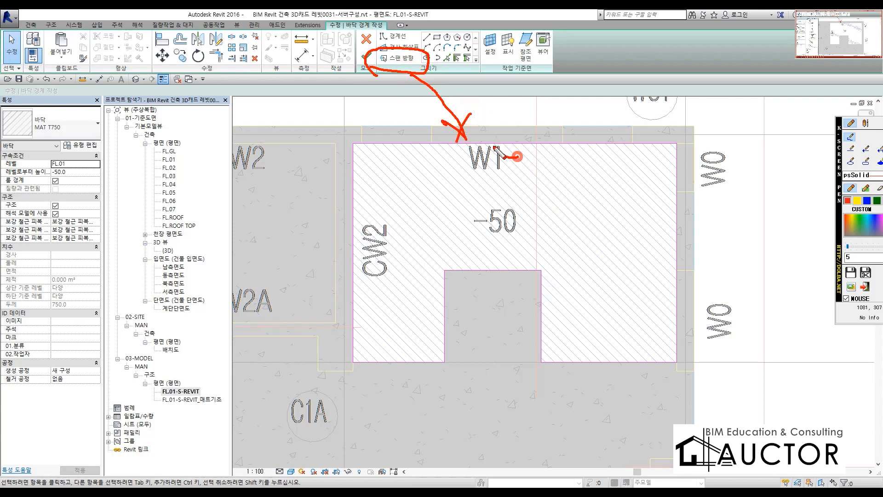
left_click_drag(517, 157, 540, 187)
left_click_drag(675, 249, 671, 264)
key("Escape")
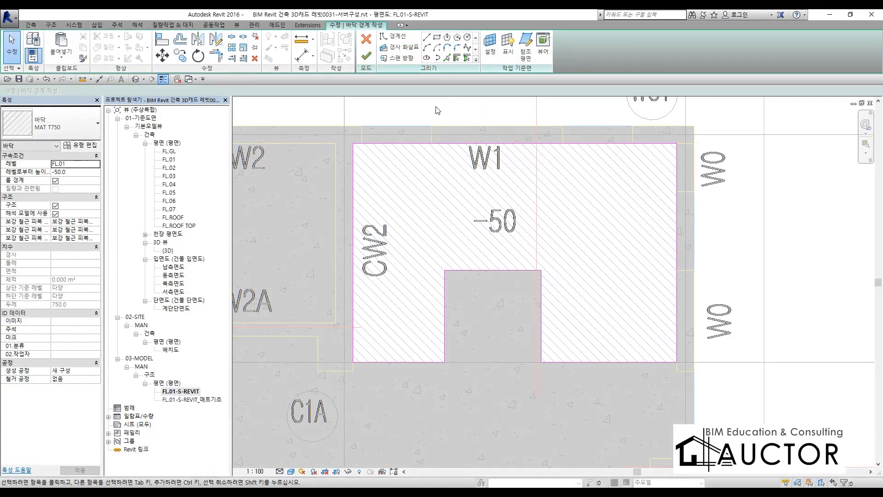
Step: Set the floor's span direction on the boundary edge along wall W1 and finish the MAT T750 floor sketch
left_click(404, 62)
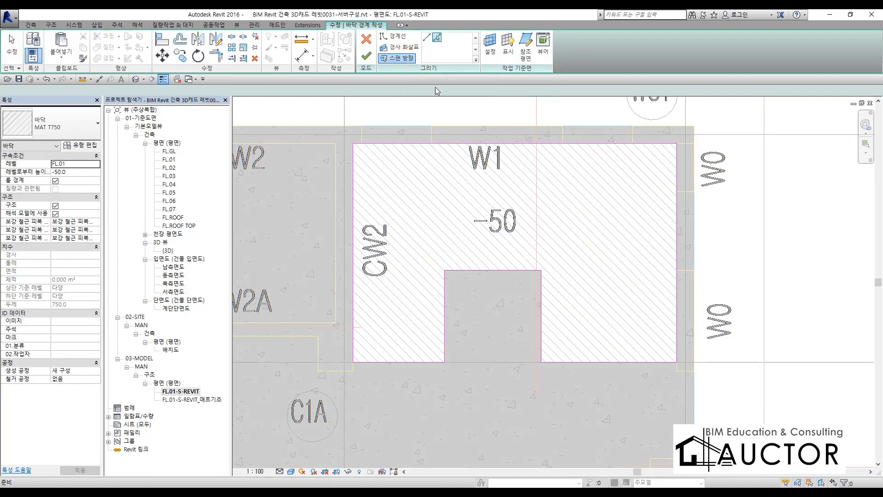
left_click(494, 143)
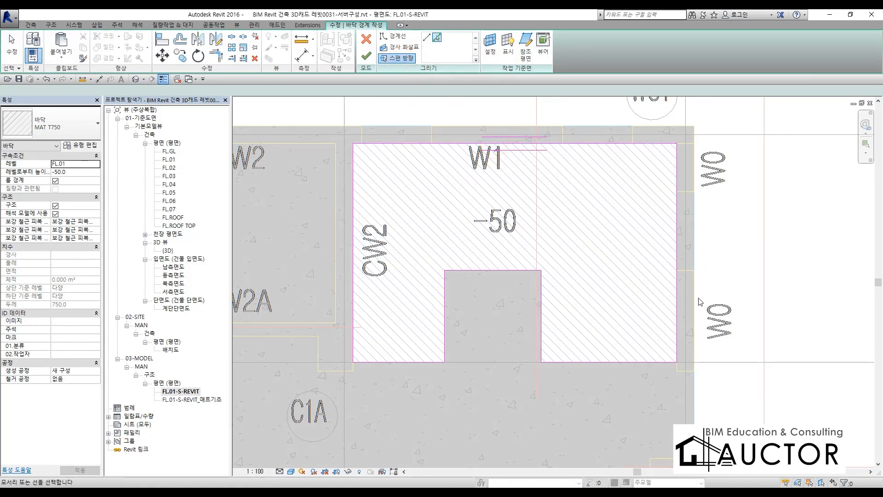
left_click(367, 56)
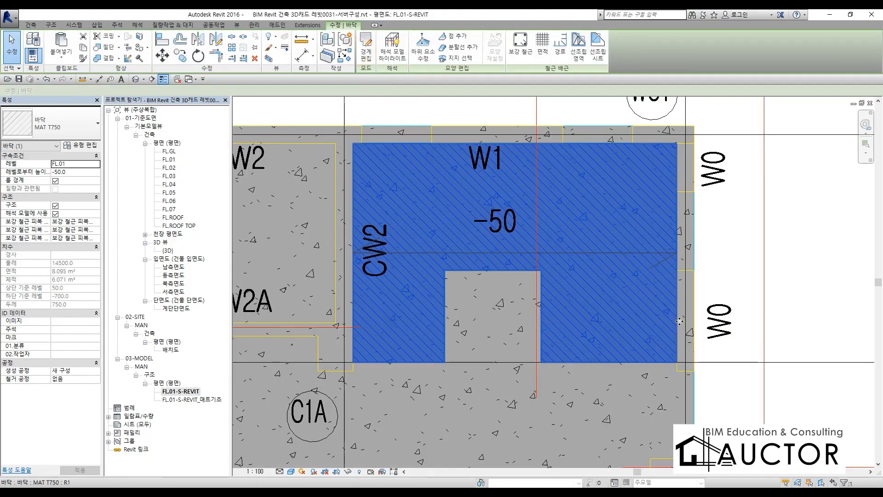
Step: Switch to the 3D view and examine the new U-shaped MAT T750 floor within the mat foundation
left_click(788, 295)
key("ctrl+Tab")
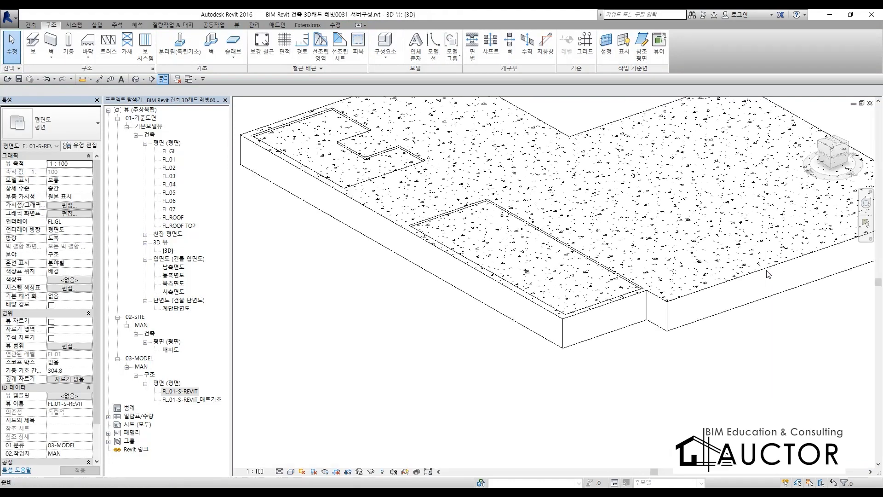
middle_click_drag(424, 326, 670, 344, "shift")
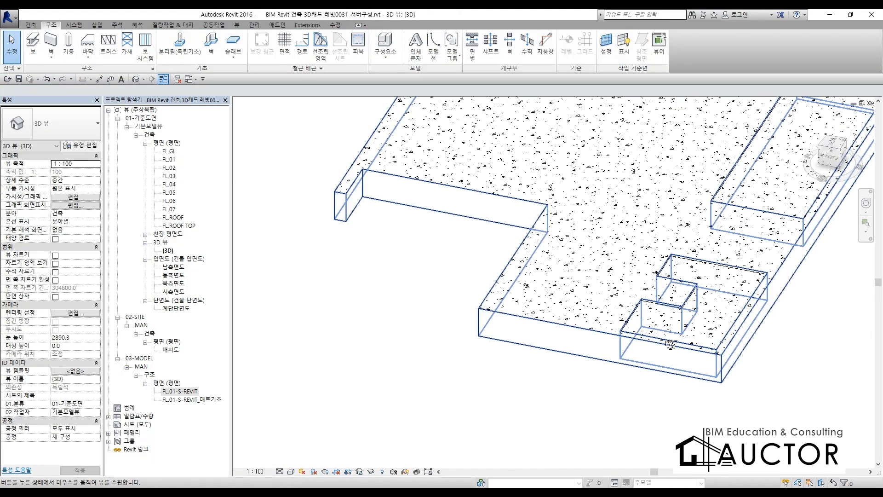
Step: Examine the U-shaped floor in 3D and open the FL.01-S-REVIT plan at the hatched -150 area near C1 and C2
scroll(671, 345, "up", 5)
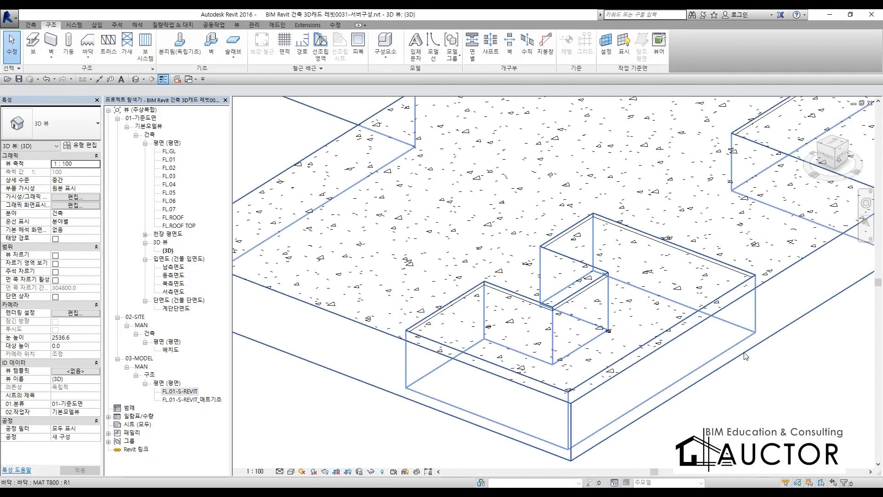
mouse_move(746, 356)
middle_mouse_down("shift")
mouse_move(475, 310)
mouse_move(575, 322)
mouse_move(717, 372)
mouse_move(731, 391)
middle_mouse_up("shift")
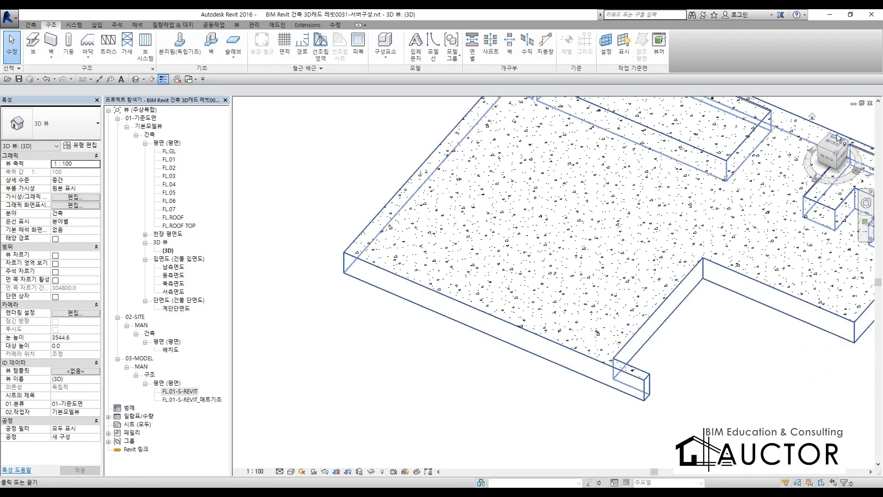
double_click(189, 392)
middle_click_drag(502, 386, 523, 90)
scroll(500, 360, "up", 1)
middle_click_drag(500, 360, 538, 206)
scroll(538, 205, "down", 1)
middle_click_drag(522, 369, 514, 233)
scroll(549, 197, "down", 3)
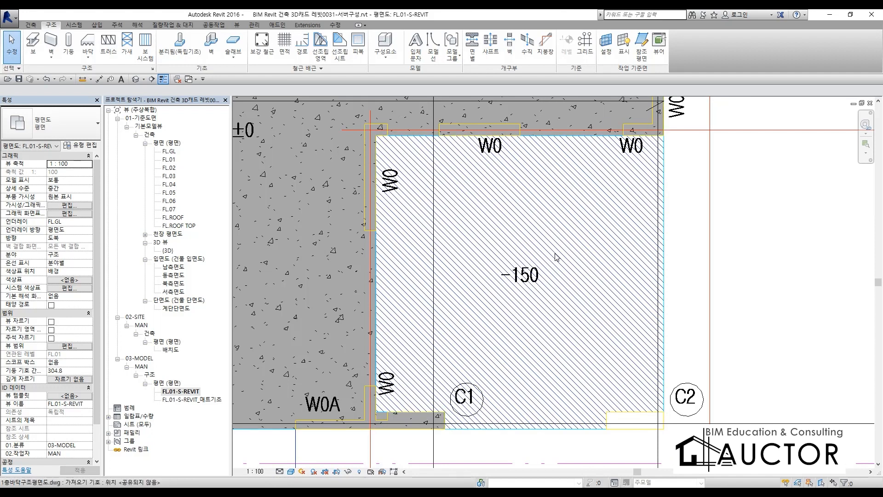
key("F9")
mouse_move(572, 295)
left_mouse_down()
mouse_move(507, 223)
mouse_move(530, 292)
left_mouse_up()
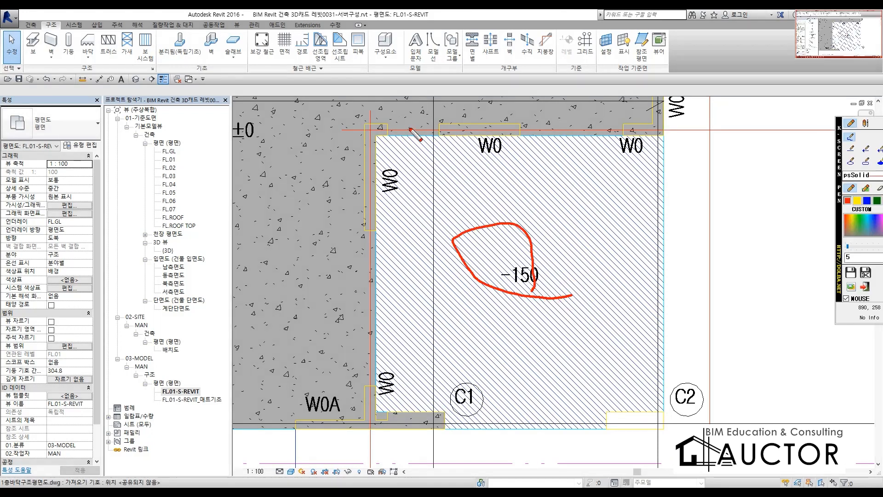
mouse_move(455, 119)
left_mouse_down()
mouse_move(478, 146)
mouse_move(661, 142)
left_mouse_up()
mouse_move(687, 105)
left_mouse_down()
mouse_move(715, 138)
mouse_move(764, 129)
left_mouse_up()
left_click_drag(608, 230, 616, 240)
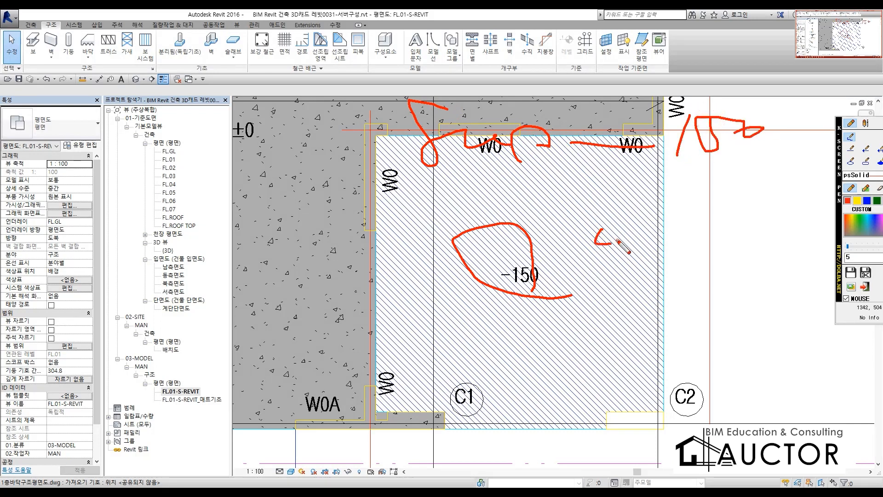
left_click_drag(653, 207, 653, 246)
key("F9")
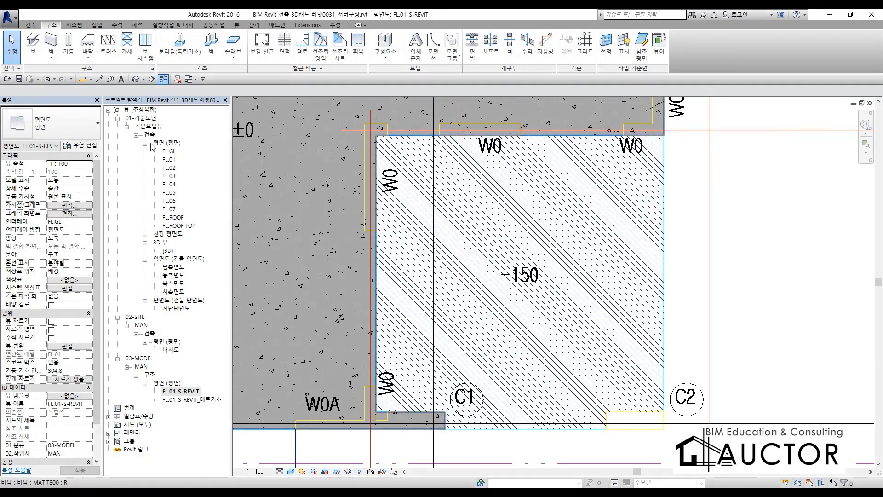
Step: Start a new floor and duplicate the MAT T750 floor type as MAT T650
left_click(90, 47)
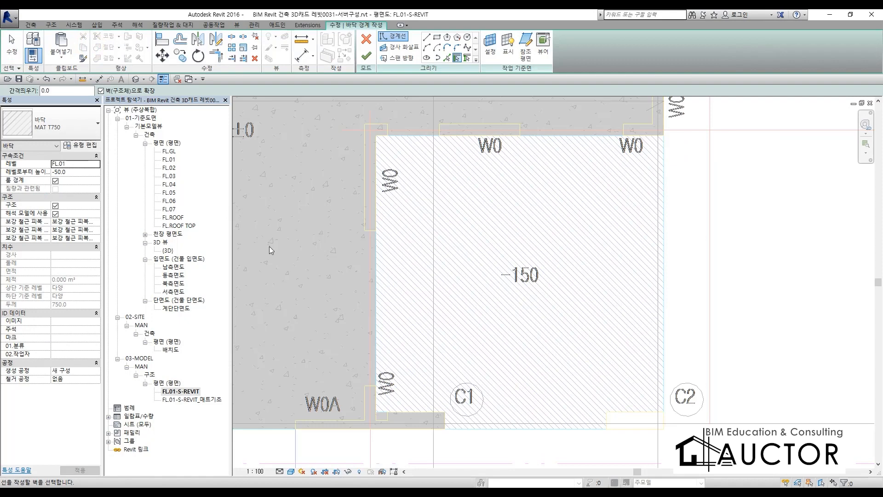
left_click(80, 145)
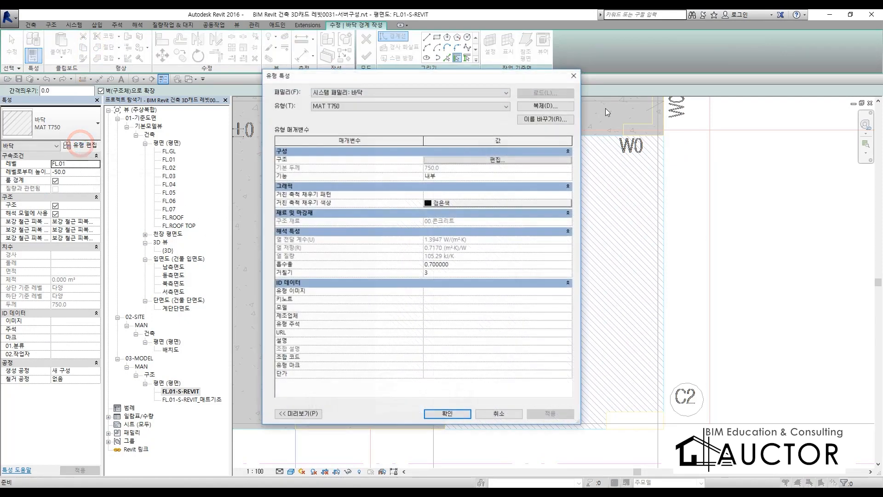
left_click(539, 105)
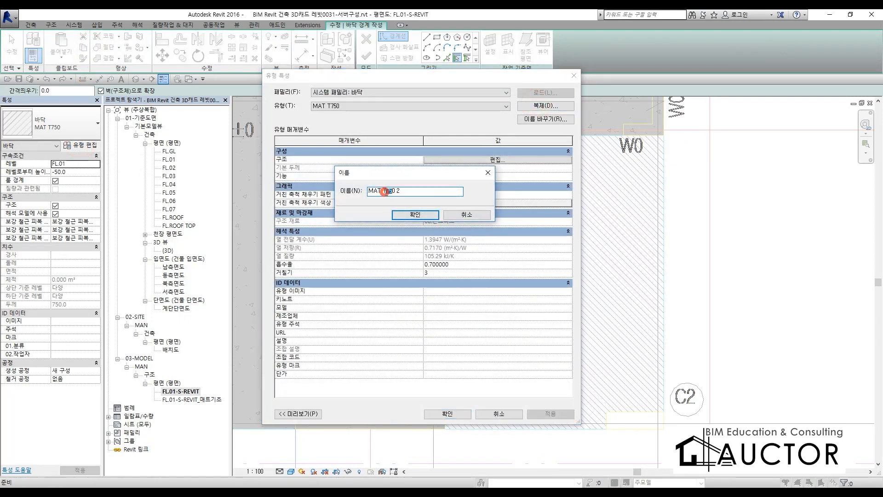
left_click_drag(384, 192, 443, 192)
left_click(424, 215)
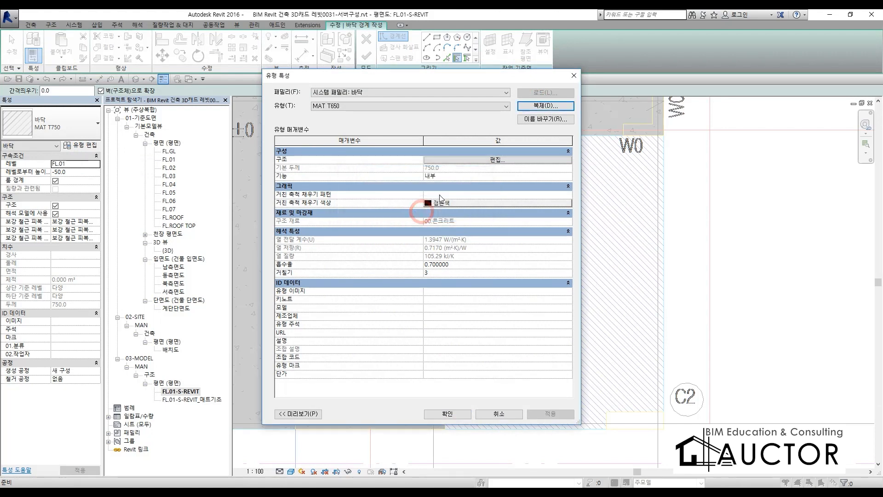
Step: Set the structural layer thickness of the MAT T650 type to 650 and accept the type properties
left_click(481, 160)
left_click(464, 165)
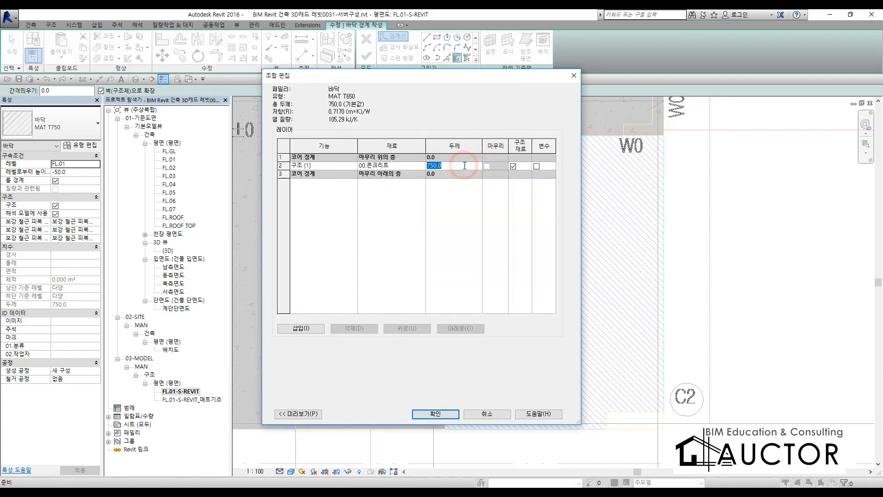
key("Tab")
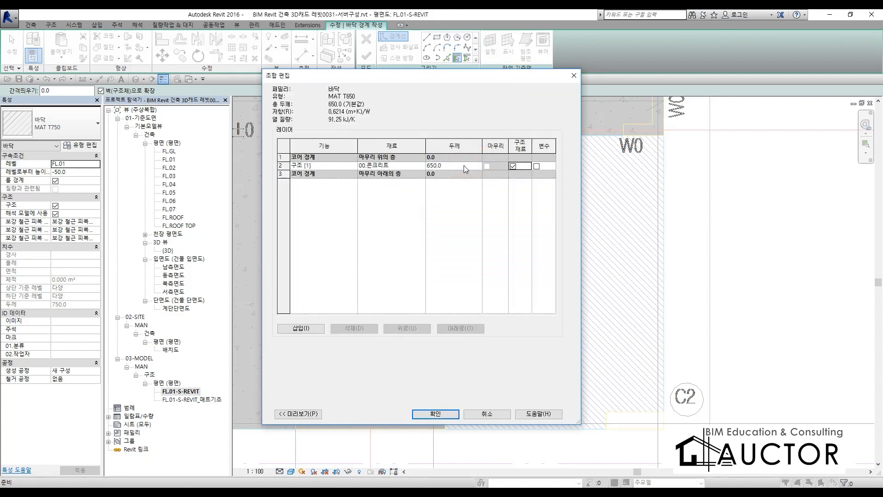
left_click(440, 415)
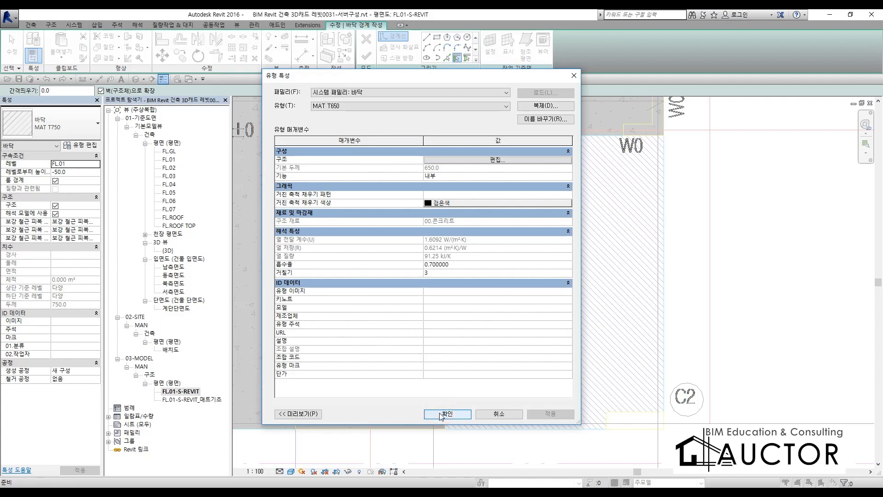
left_click(441, 415)
Step: Sketch the MAT T650 floor boundary around the -150 area, 5000 by 5100 mm with a 1200 by 300 mm corner notch near C1
left_click(427, 38)
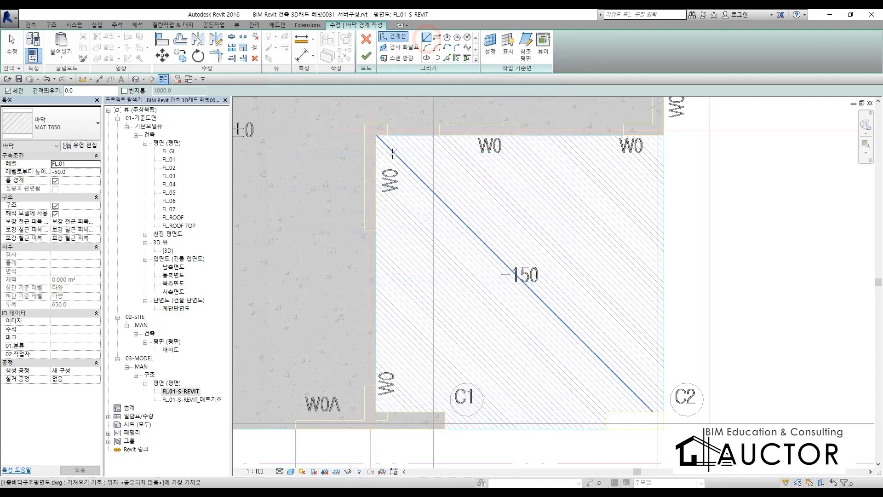
left_click(376, 135)
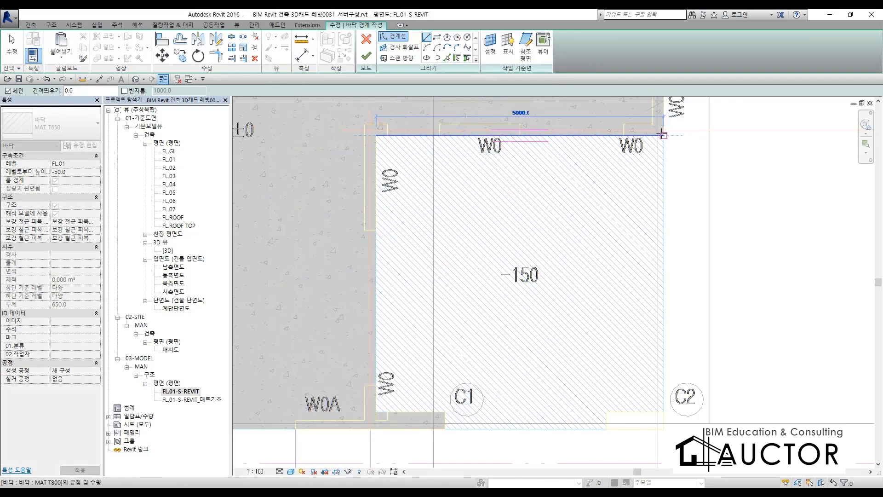
left_click(664, 136)
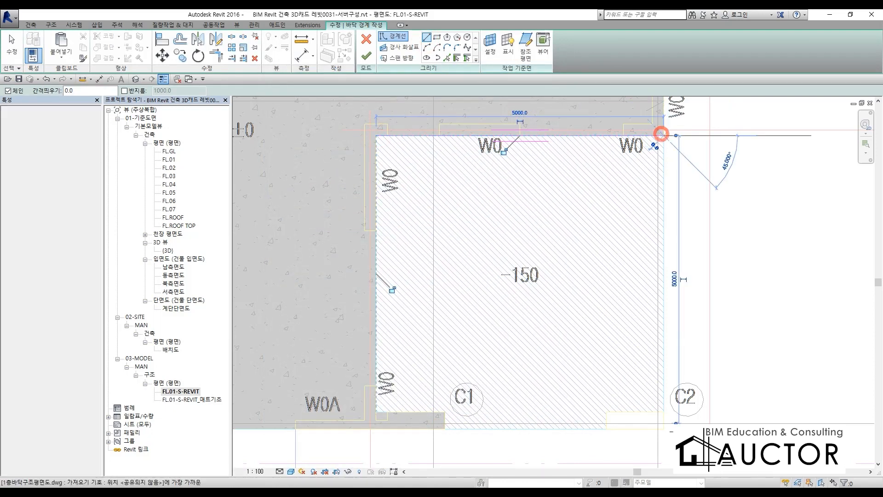
left_click(664, 430)
left_click(445, 428)
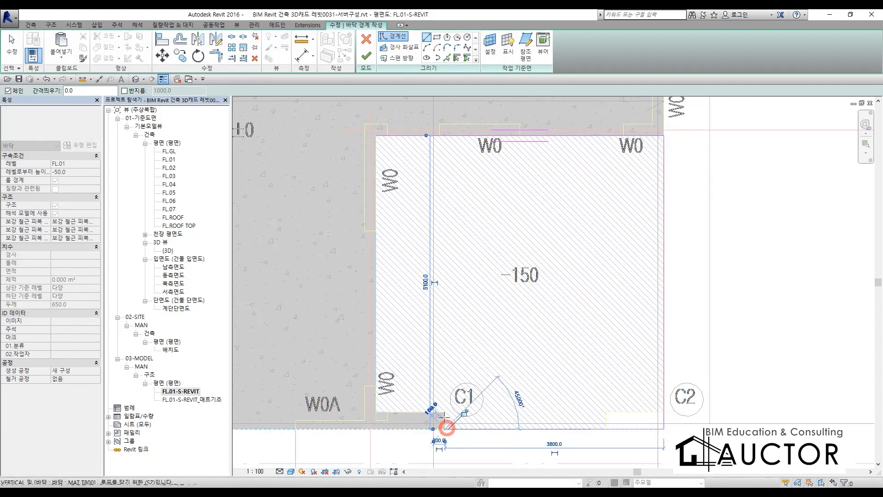
left_click(445, 412)
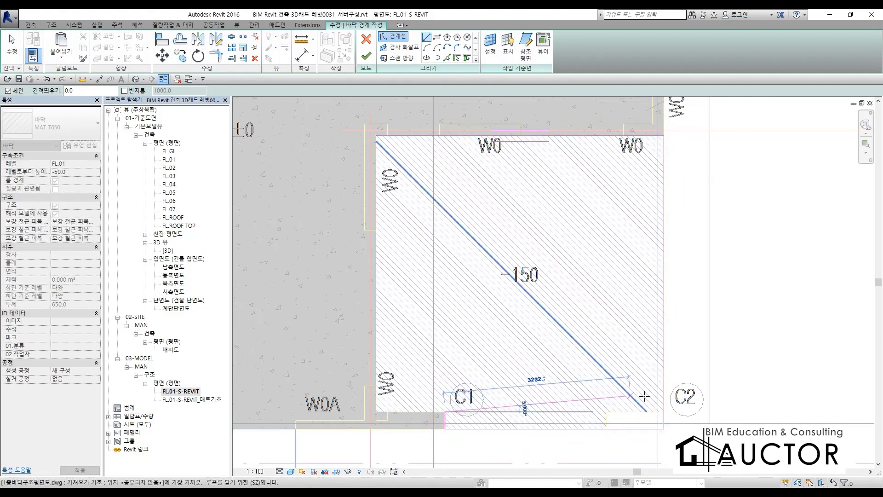
left_click(376, 412)
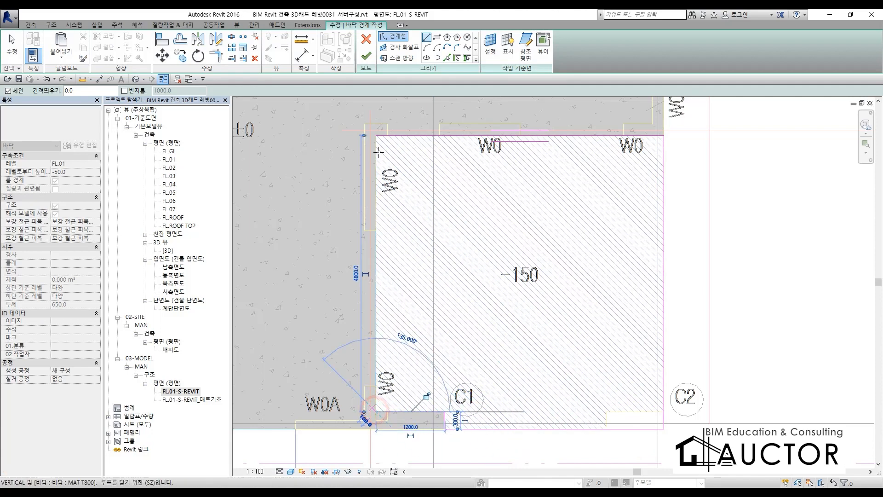
left_click(374, 136)
left_click(664, 136)
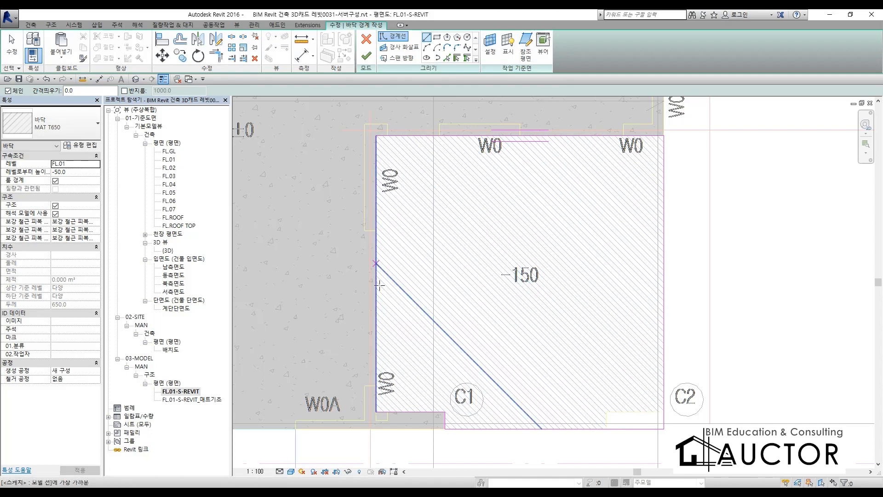
Step: Set the MAT T650 floor's height offset from level FL.01 to -150 and finish the boundary sketch
left_click(73, 172)
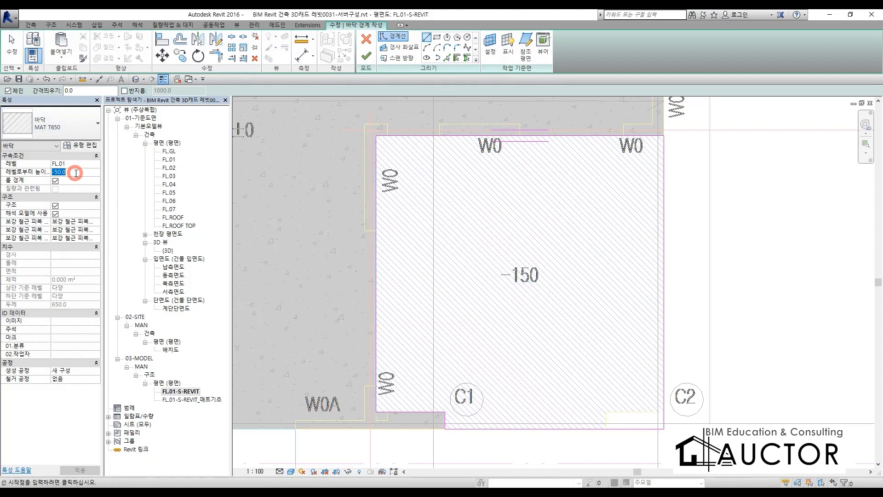
type("-1")
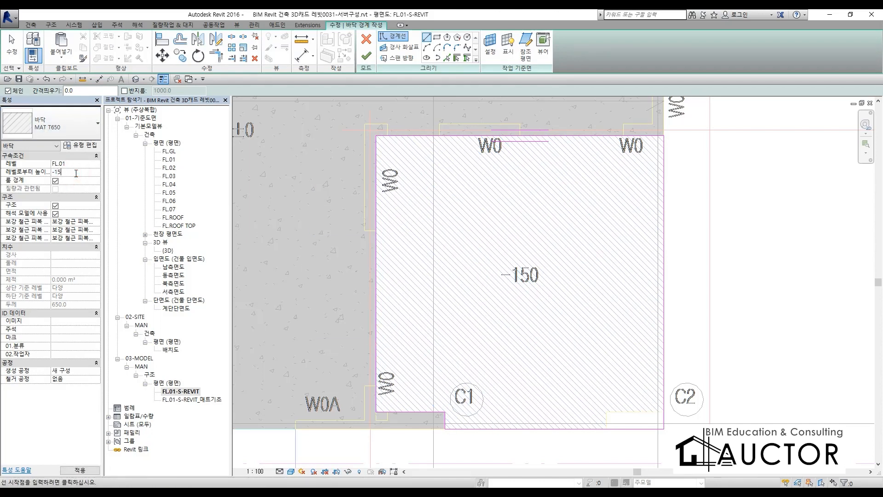
key("F9")
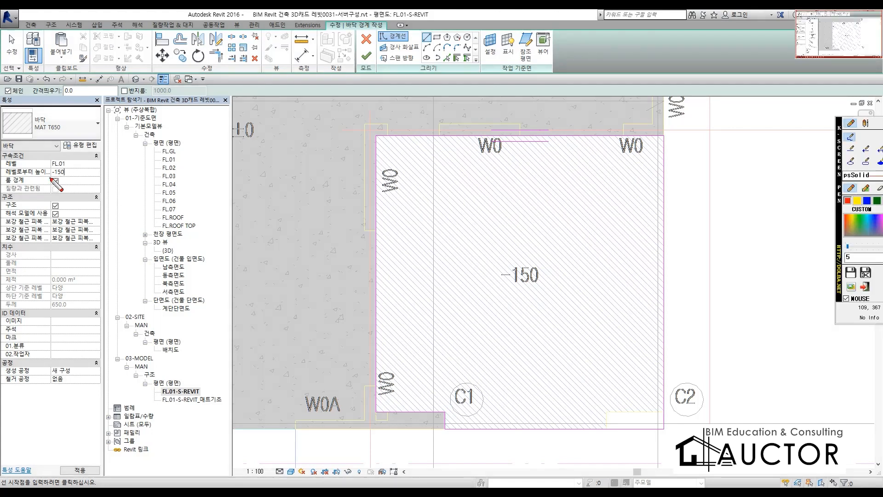
mouse_move(81, 183)
left_mouse_down()
mouse_move(21, 175)
mouse_move(85, 171)
mouse_move(35, 183)
left_mouse_up()
key("F9")
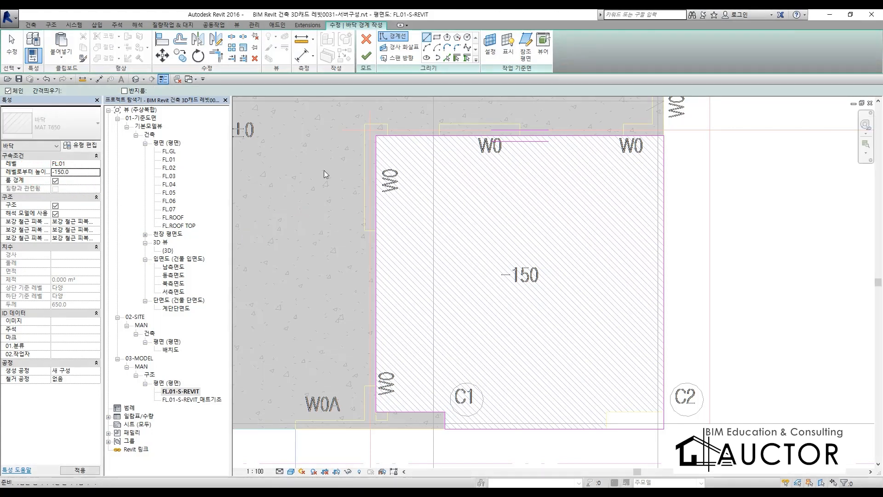
left_click(366, 57)
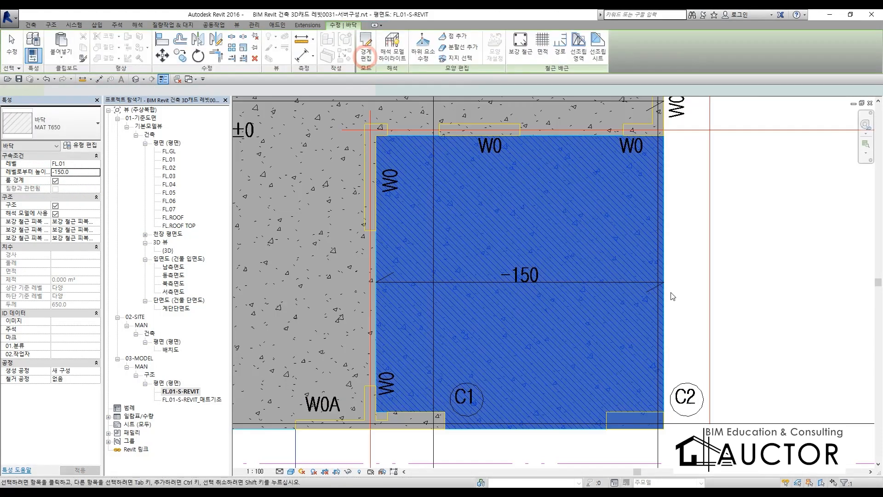
left_click(742, 293)
Step: Switch to the 3D view and examine the lowered MAT T650 floor at the corner of the mat foundation
key("ctrl+Tab")
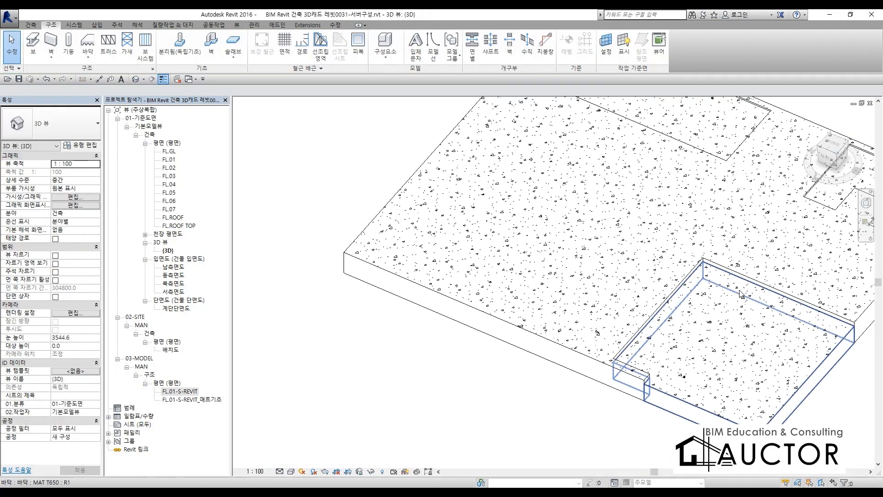
middle_click_drag(692, 390, 614, 372, "shift")
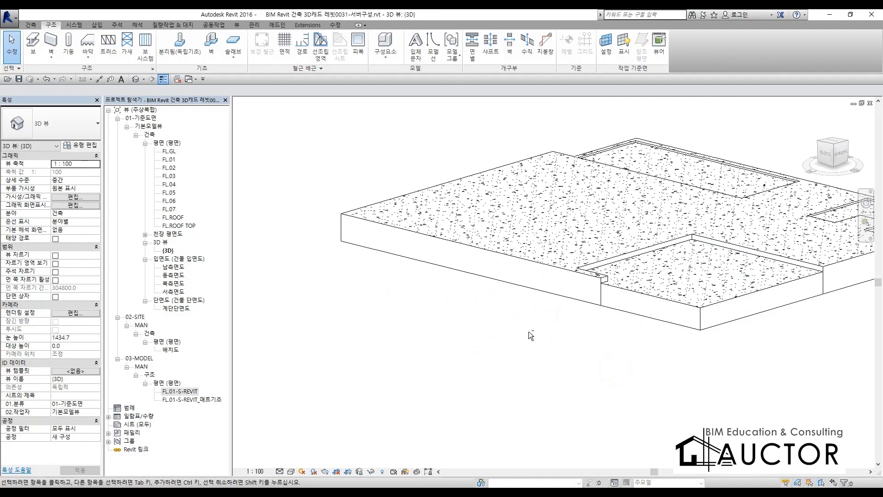
middle_click_drag(529, 331, 594, 280, "shift")
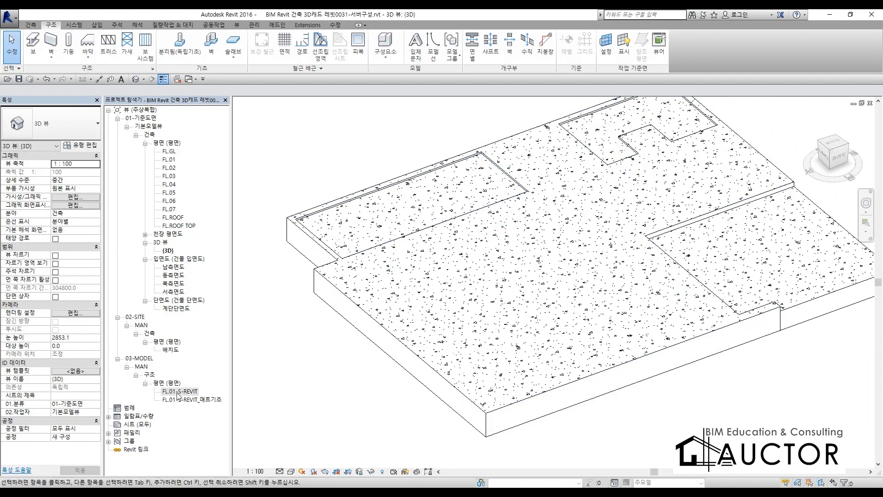
Step: Open the FL.01-S-REVIT_매트기초 plan and examine the +1800 area between the two MAT T750 floors
double_click(210, 400)
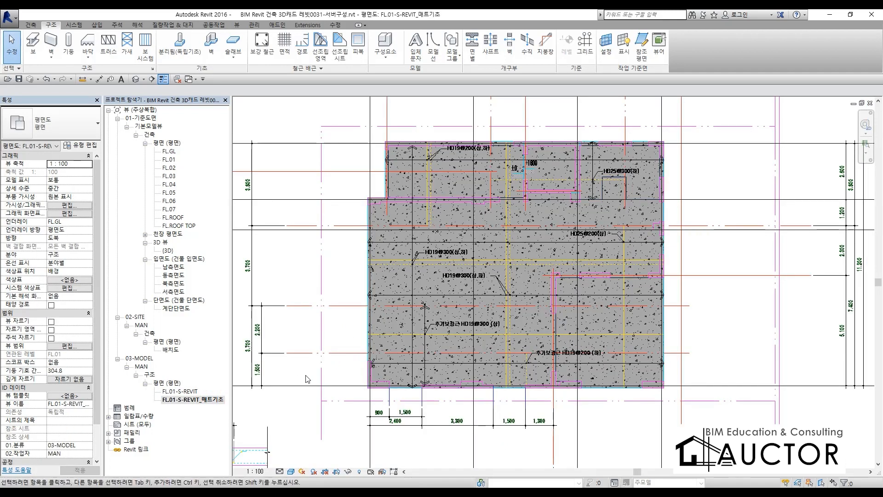
scroll(566, 253, "up", 6)
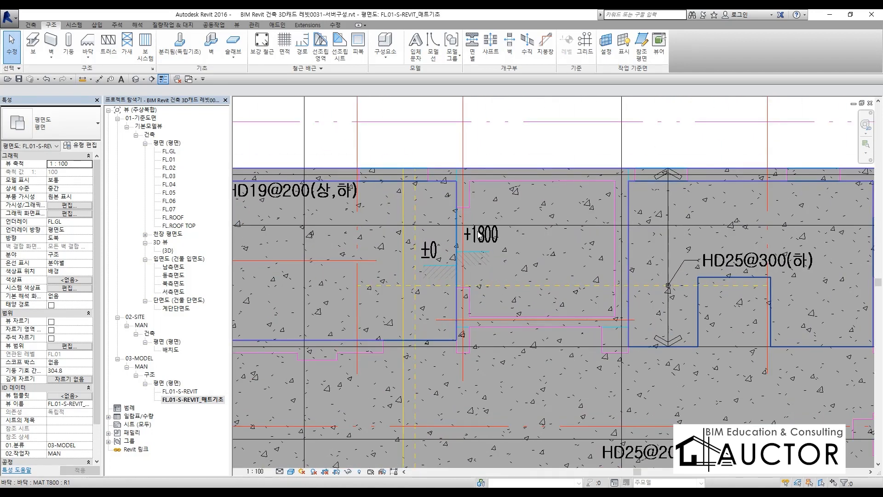
key("F9")
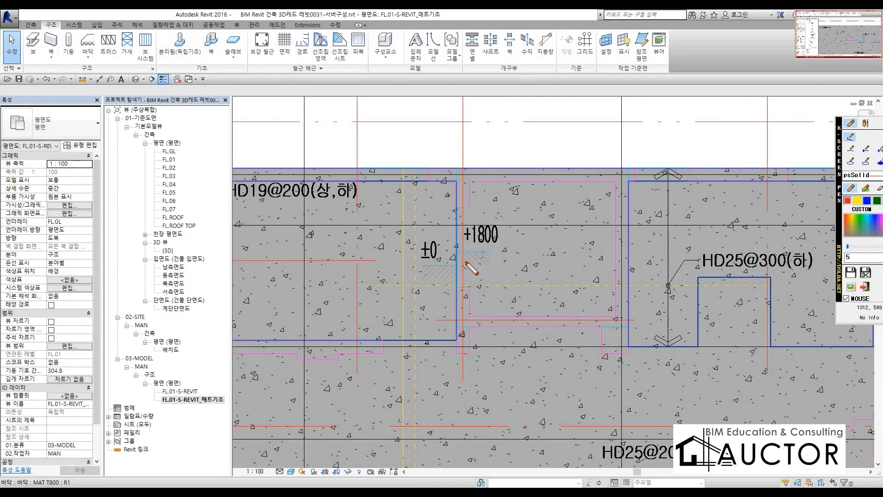
mouse_move(616, 316)
left_mouse_down()
mouse_move(523, 317)
mouse_move(461, 239)
mouse_move(504, 184)
mouse_move(605, 186)
mouse_move(604, 336)
left_mouse_up()
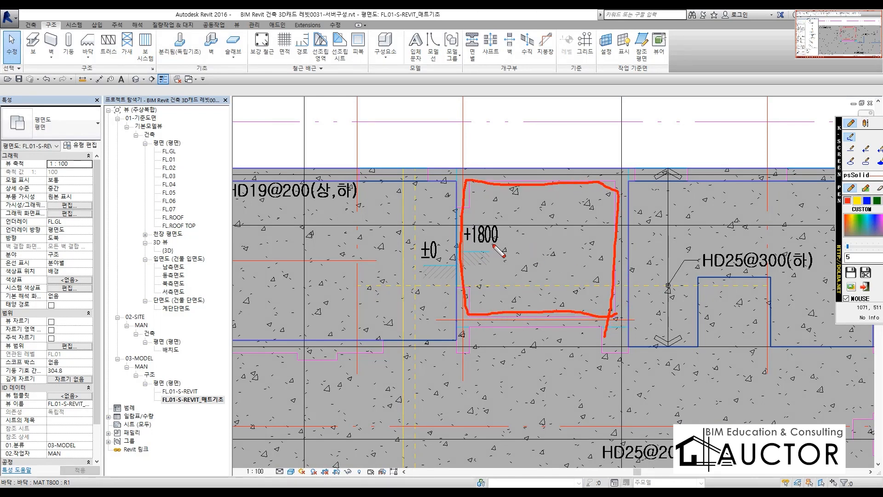
mouse_move(491, 243)
left_mouse_down()
mouse_move(461, 267)
mouse_move(487, 282)
left_mouse_up()
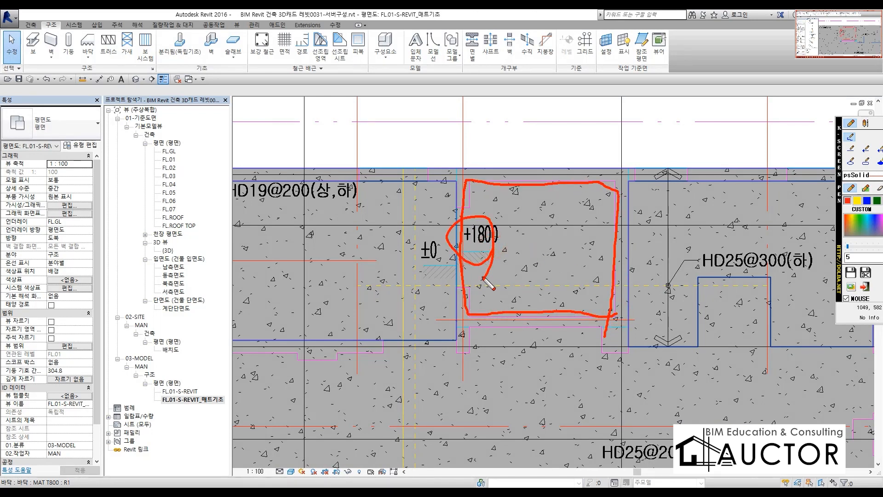
key("Escape")
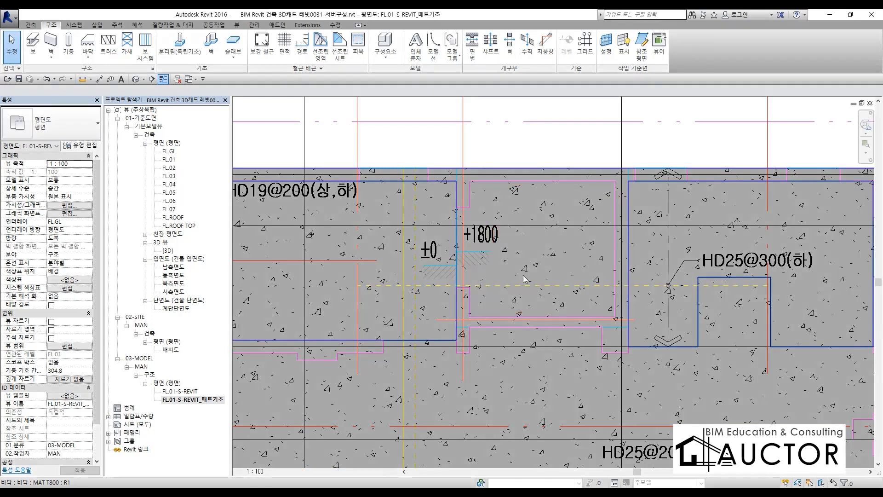
scroll(548, 256, "down", 3)
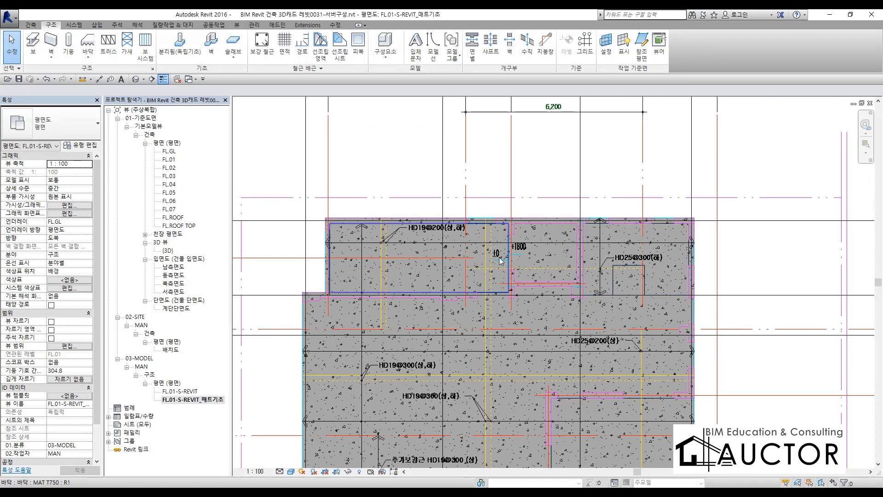
Step: Examine the +1800 area in plan, switch to AutoCAD and examine the elevator pit in the 계단단면도.dwg stair section
scroll(501, 387, "down", 2)
middle_click_drag(502, 388, 519, 293)
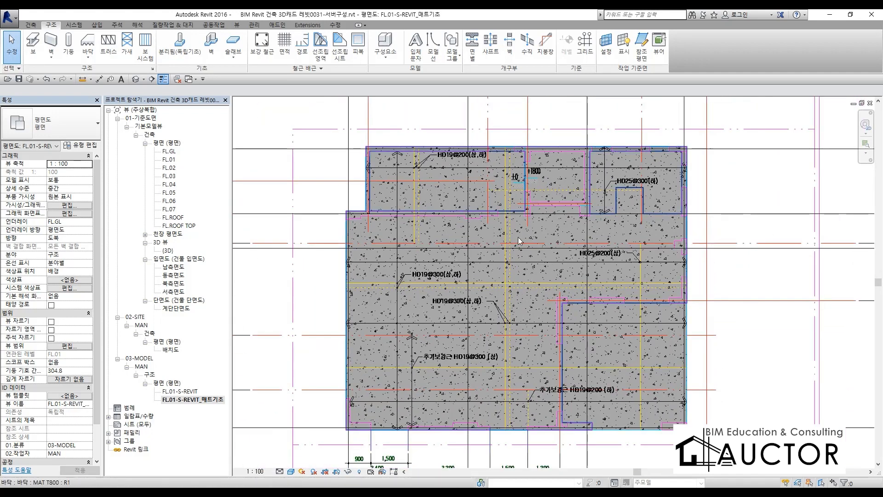
scroll(548, 226, "up", 5)
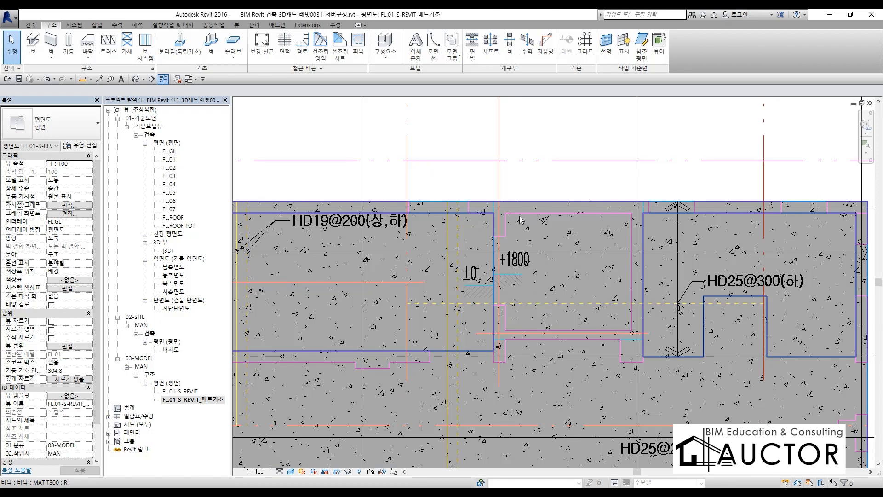
left_click(561, 183)
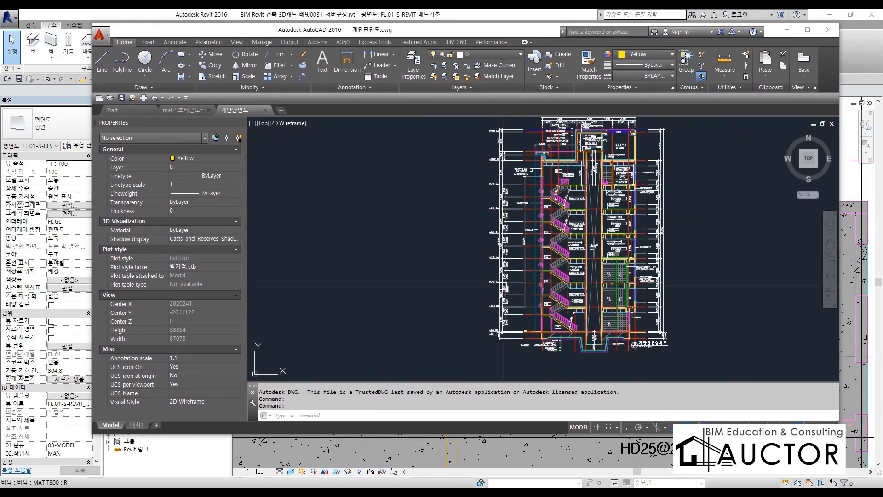
scroll(602, 349, "up", 6)
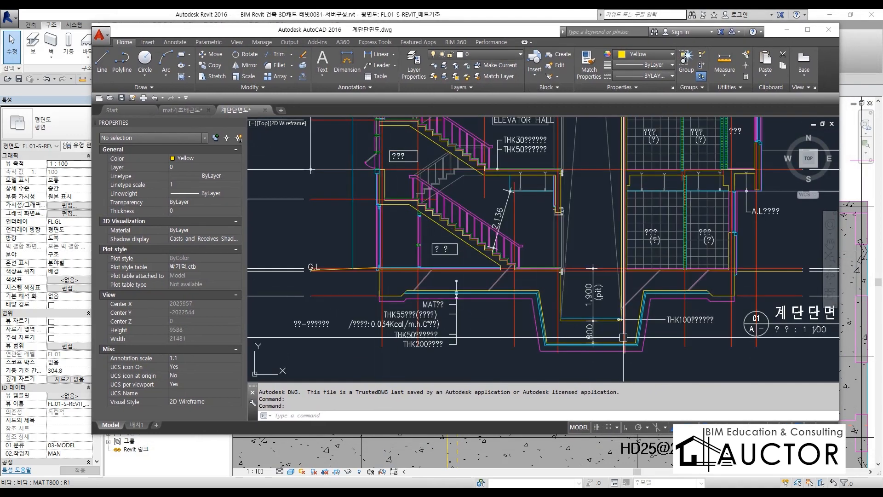
scroll(623, 337, "up", 2)
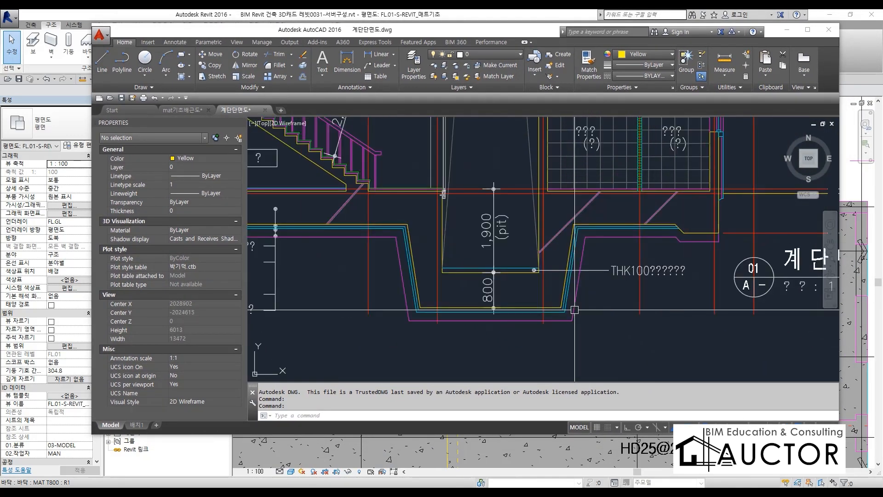
key("F9")
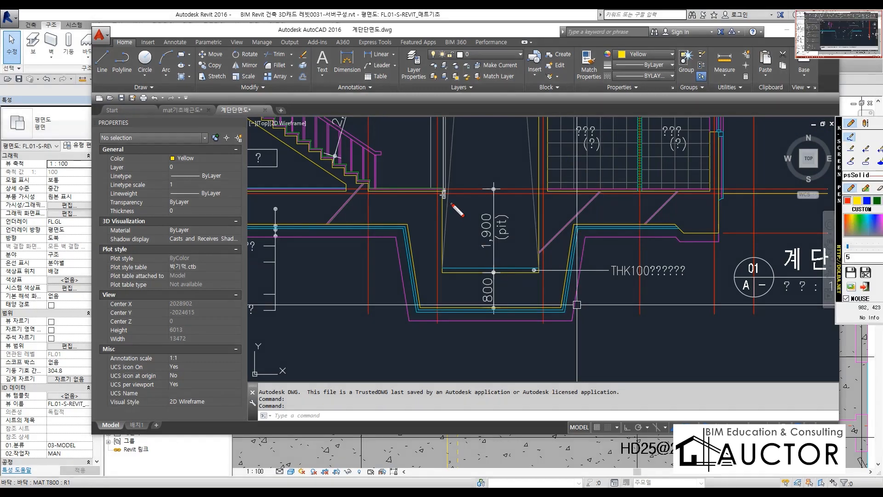
mouse_move(444, 185)
left_mouse_down()
mouse_move(436, 265)
mouse_move(515, 265)
mouse_move(540, 246)
mouse_move(542, 194)
mouse_move(539, 266)
mouse_move(502, 268)
mouse_move(433, 221)
mouse_move(444, 177)
left_mouse_up()
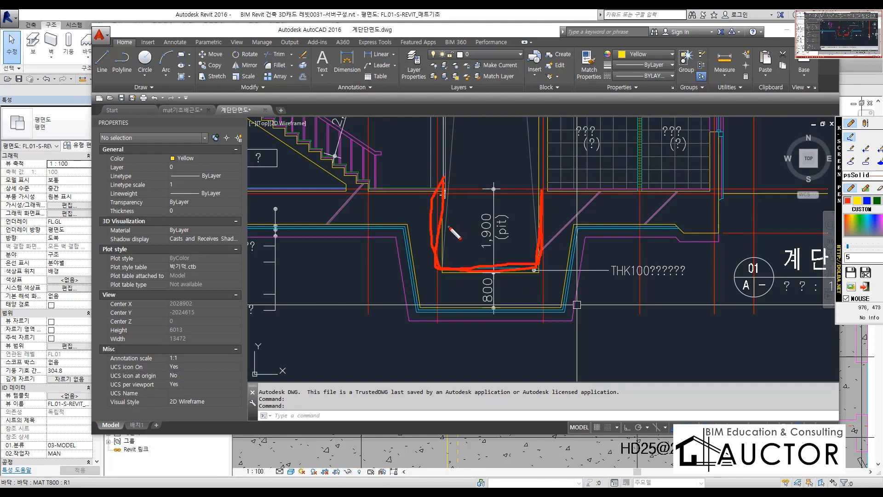
mouse_move(443, 235)
left_mouse_down()
mouse_move(548, 237)
mouse_move(463, 223)
mouse_move(453, 251)
left_mouse_up()
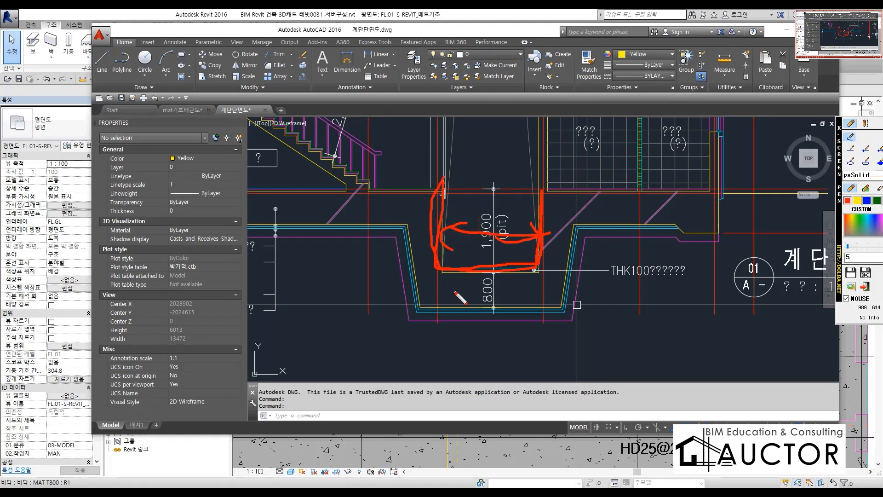
mouse_move(455, 292)
left_mouse_down()
mouse_move(481, 272)
mouse_move(519, 298)
mouse_move(448, 304)
mouse_move(484, 284)
left_mouse_up()
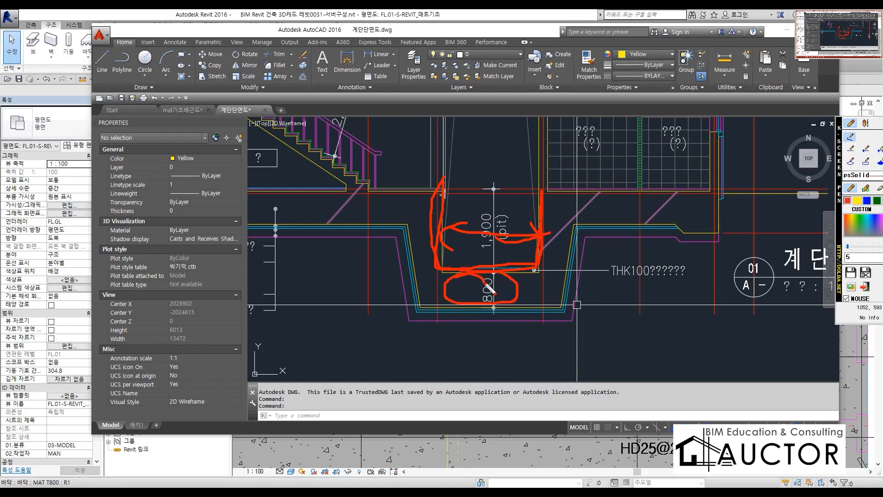
left_click_drag(542, 189, 541, 257)
mouse_move(574, 224)
left_mouse_down()
mouse_move(562, 302)
mouse_move(540, 301)
left_mouse_up()
mouse_move(545, 184)
left_mouse_down()
mouse_move(540, 299)
mouse_move(561, 186)
left_mouse_up()
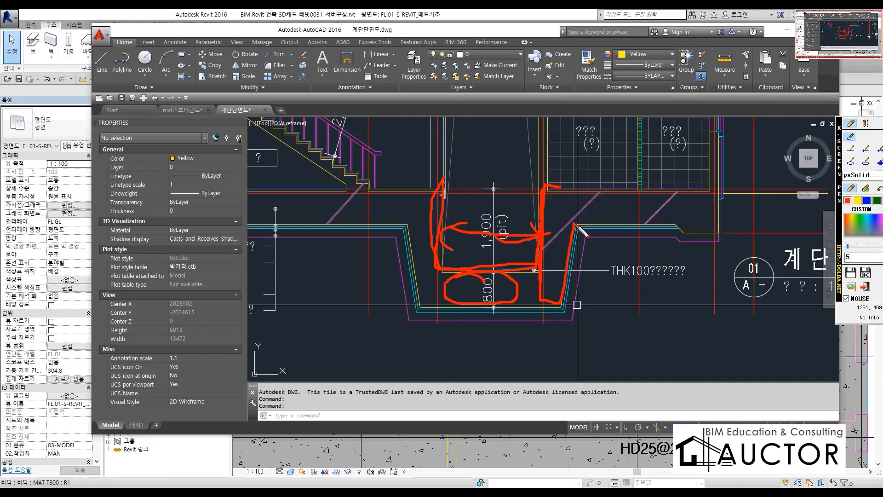
left_click_drag(576, 225, 534, 225)
mouse_move(387, 308)
left_mouse_down()
mouse_move(427, 161)
mouse_move(474, 359)
mouse_move(400, 322)
mouse_move(406, 317)
left_mouse_up()
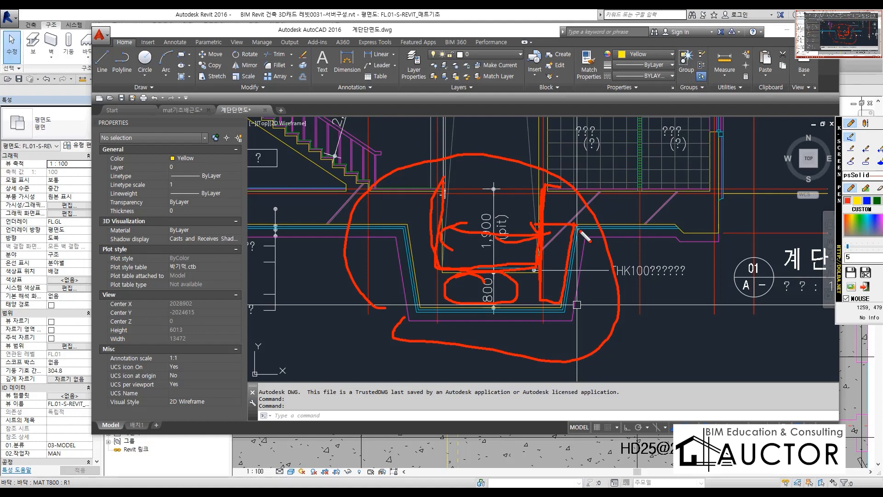
key("Escape")
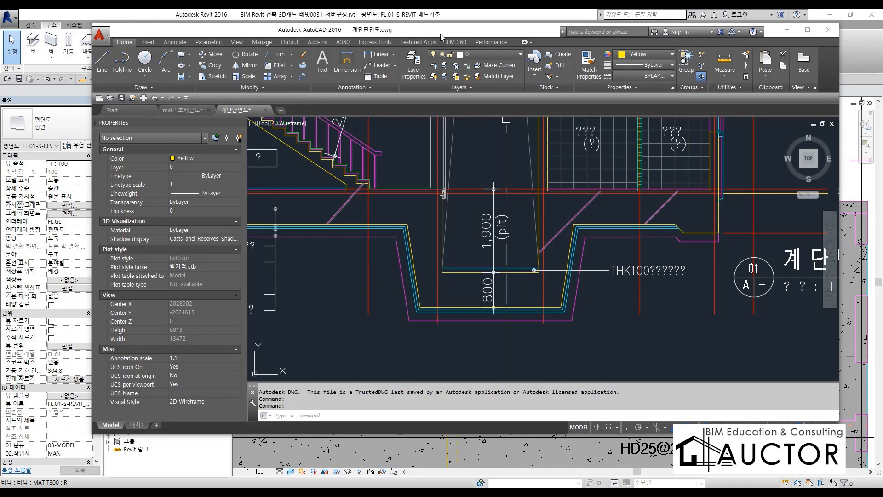
Step: Return to Revit and open the 계단단면도 section view at the elevator pit below the mat foundation
left_click_drag(440, 34, 882, 56)
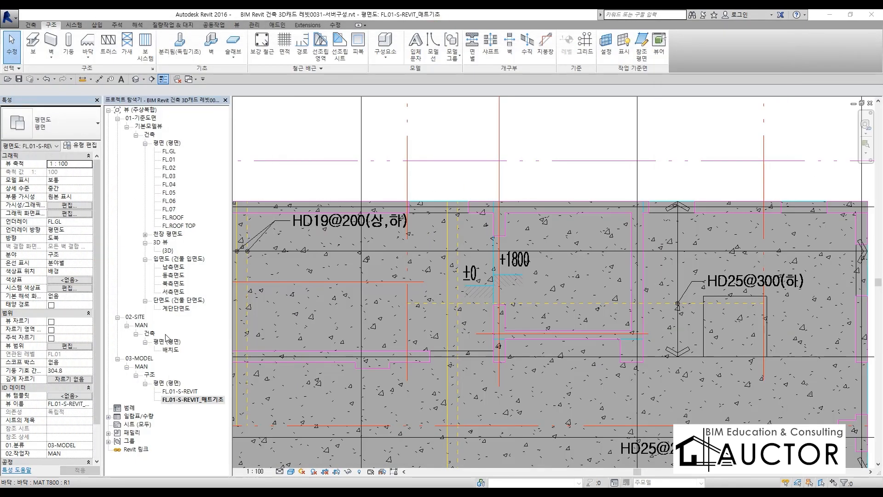
double_click(177, 308)
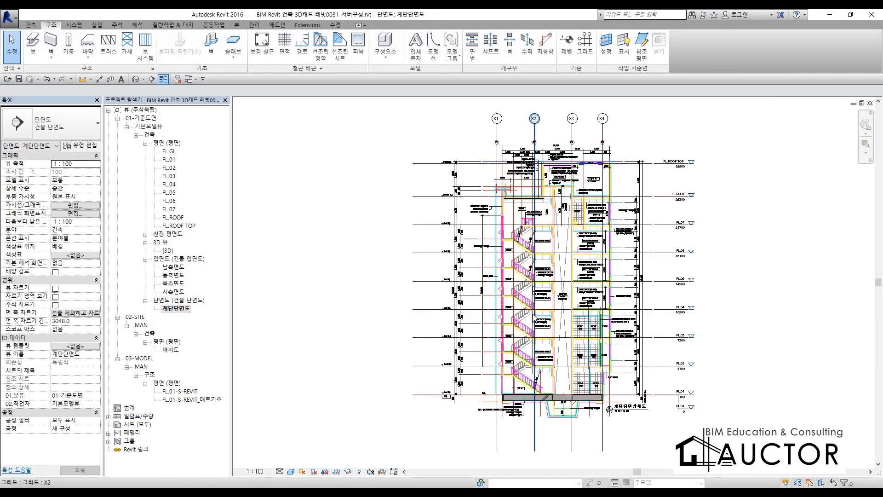
scroll(565, 415, "up", 5)
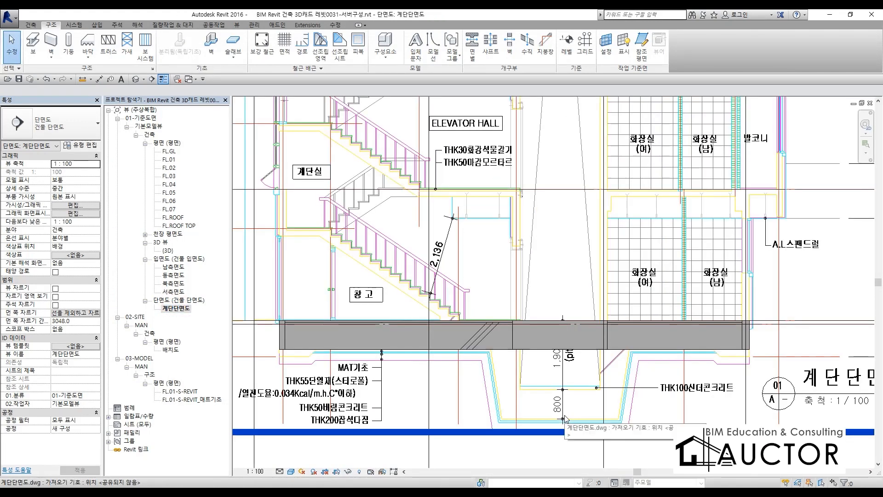
scroll(597, 378, "up", 2)
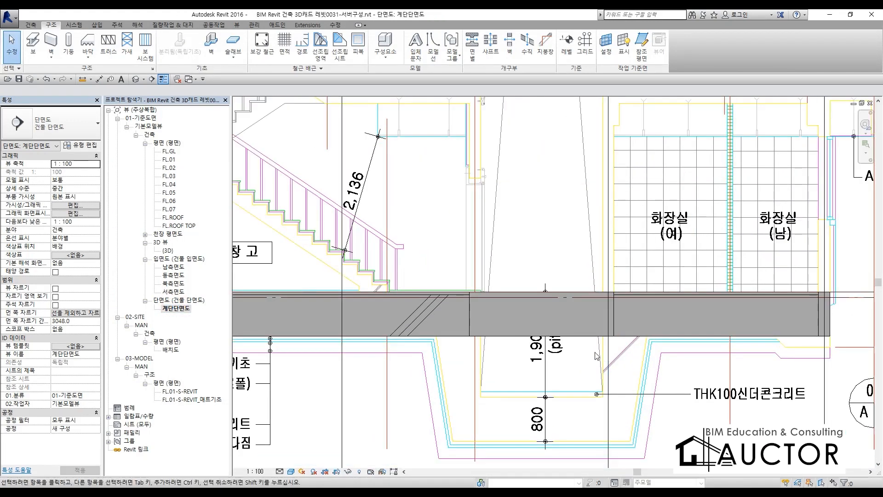
Step: Bring the imported 계단단면도.dwg to the foreground so it draws in front of the foundation floors
left_click(701, 394)
left_click(102, 90)
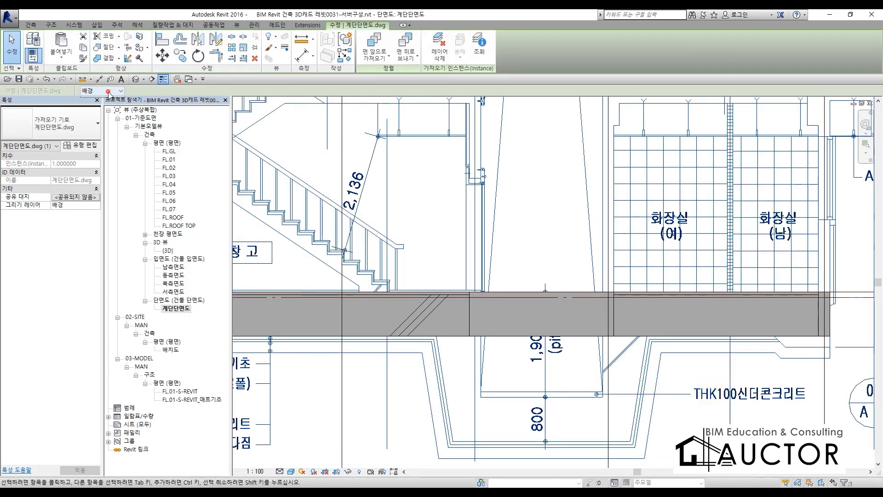
left_click(94, 108)
left_click(534, 221)
scroll(539, 230, "down", 4)
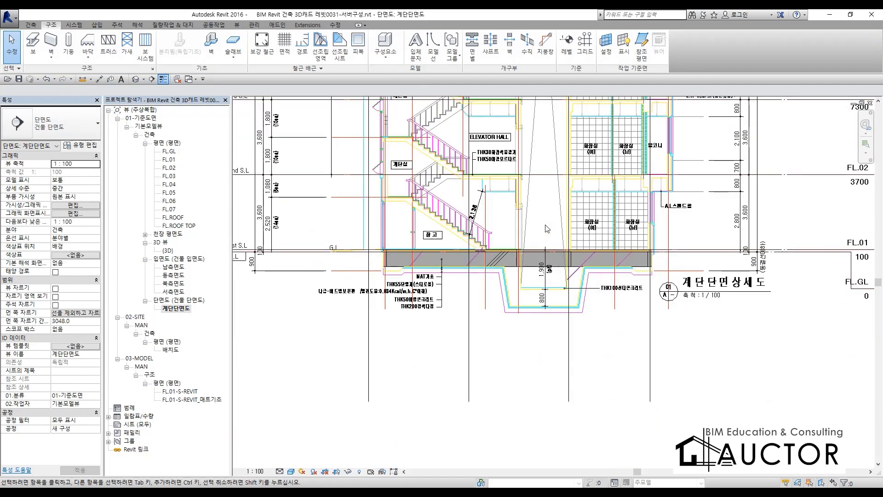
scroll(543, 253, "up", 4)
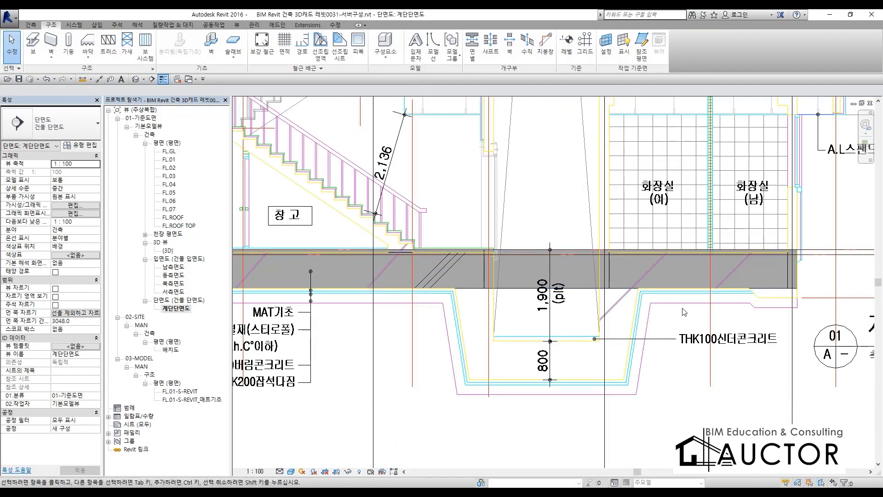
Step: Duplicate the 계단단면도 section view with detailing and select the copy for editing
left_click(170, 309)
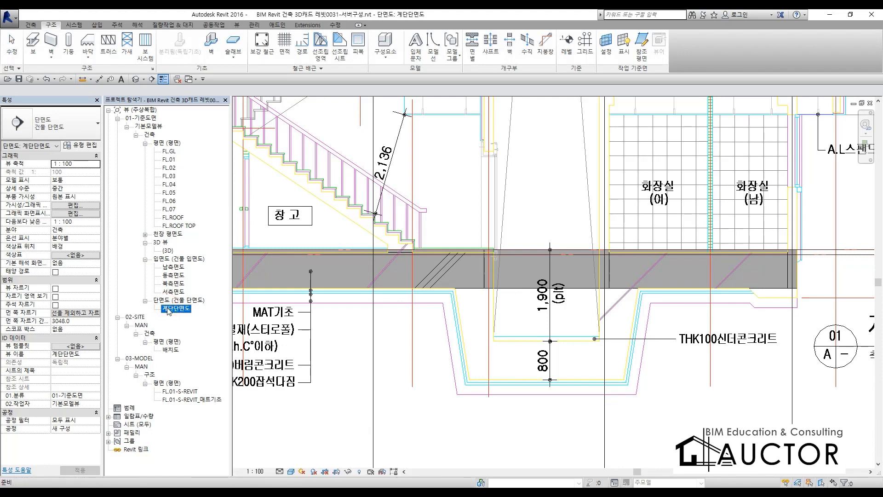
right_click(168, 309)
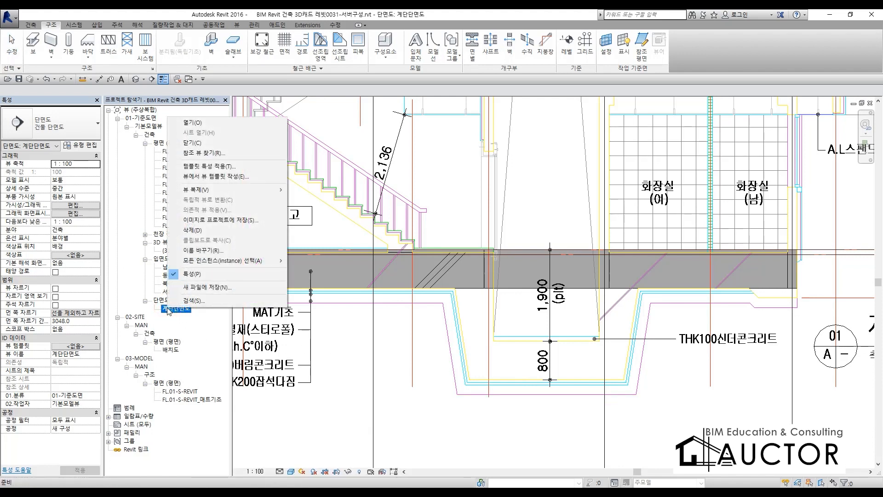
left_click(244, 190)
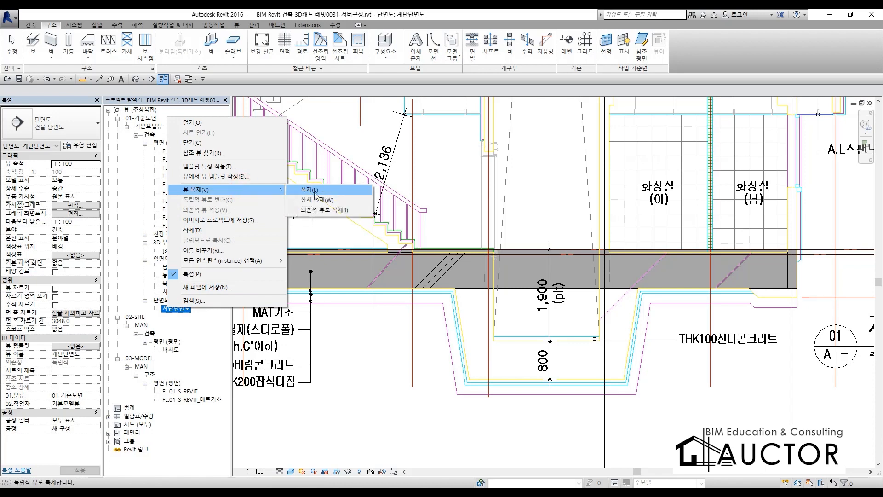
left_click(349, 200)
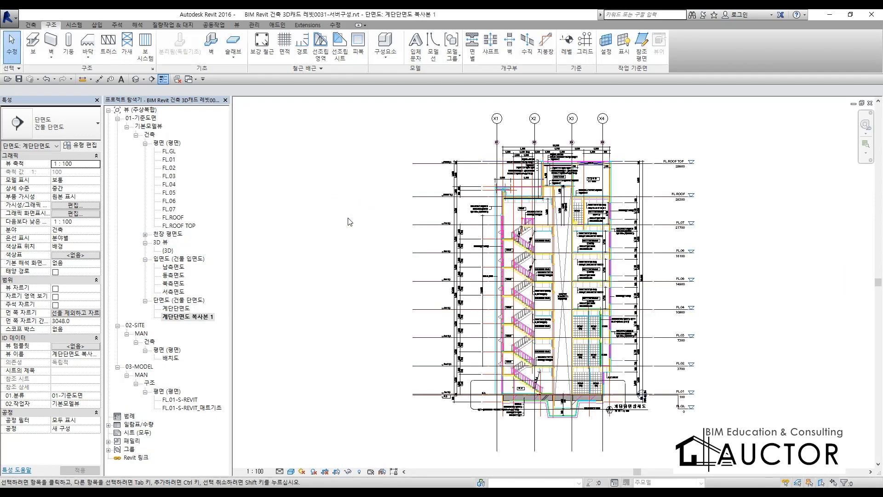
scroll(608, 446, "up", 1)
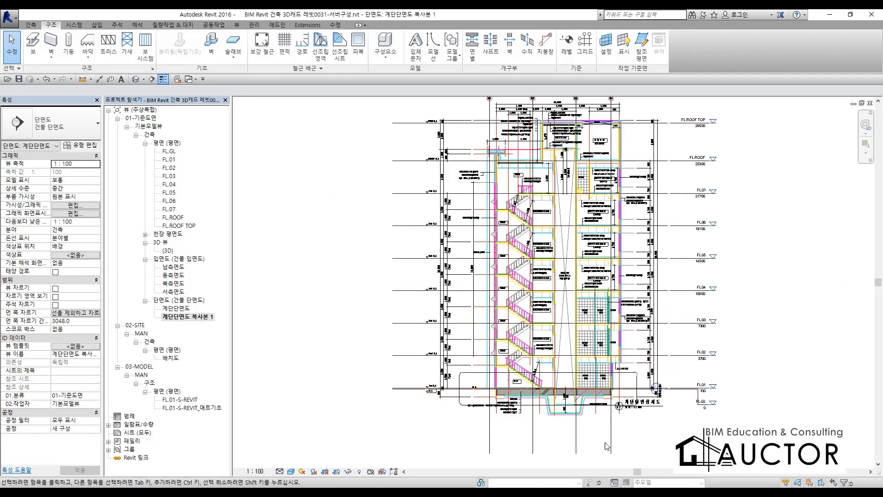
scroll(607, 446, "up", 2)
left_click(189, 317)
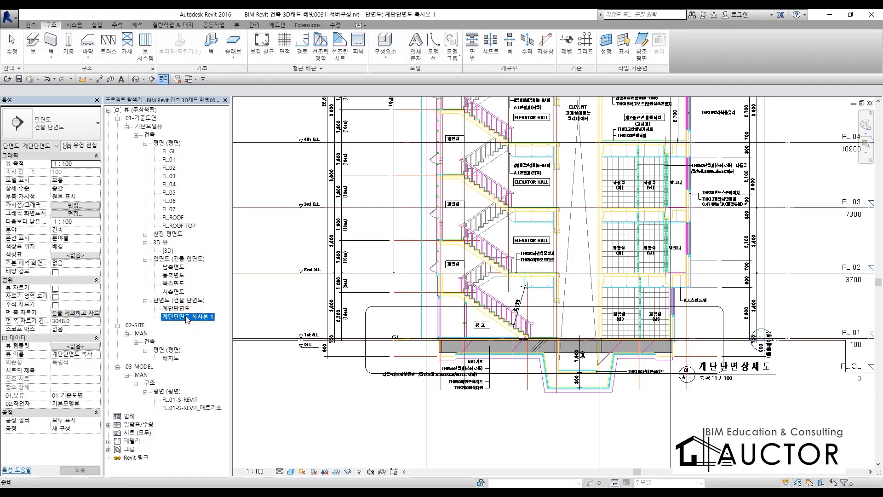
key("ctrl+F12")
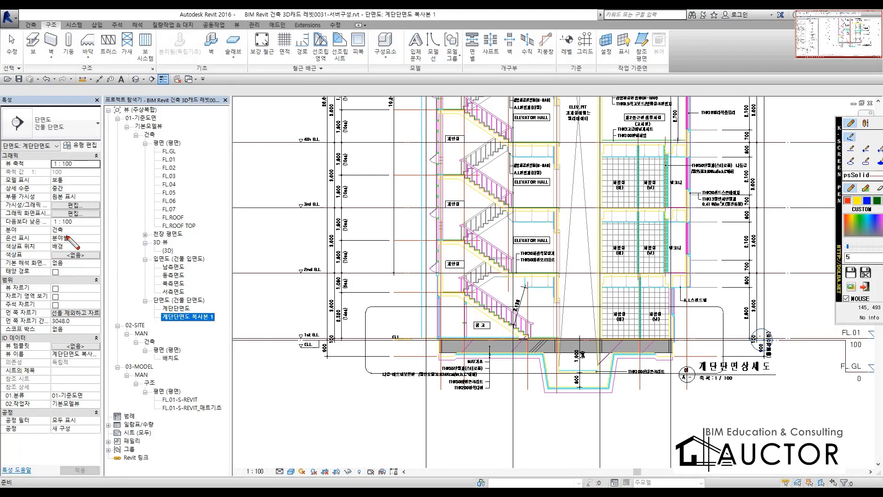
mouse_move(3, 236)
left_mouse_down()
mouse_move(93, 236)
mouse_move(65, 219)
mouse_move(4, 221)
mouse_move(7, 238)
left_mouse_up()
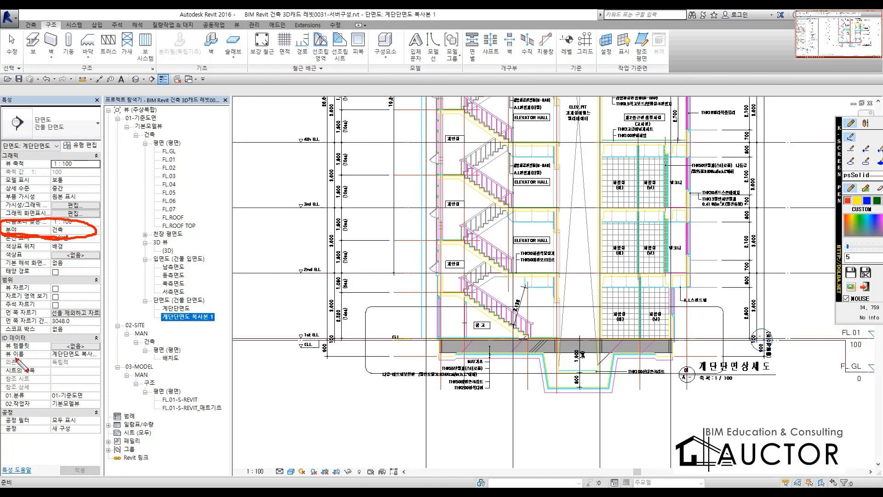
mouse_move(18, 362)
left_mouse_down()
mouse_move(131, 366)
mouse_move(122, 347)
mouse_move(17, 344)
left_mouse_up()
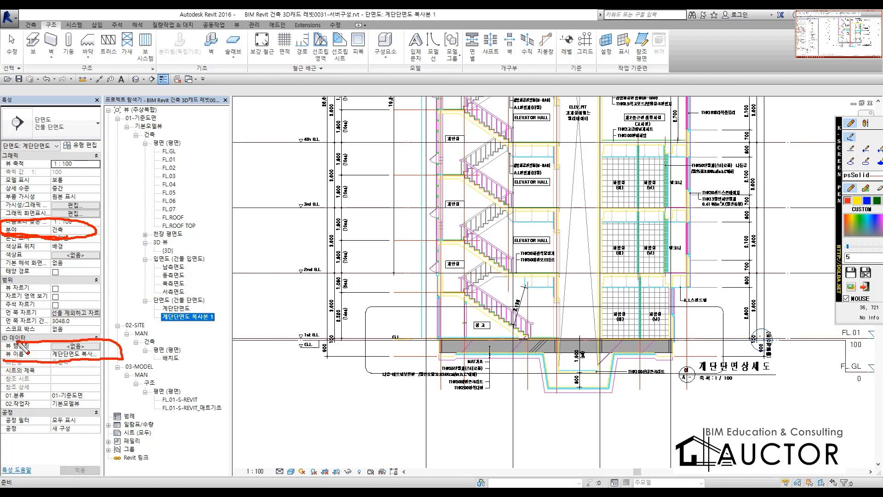
mouse_move(6, 412)
left_mouse_down()
mouse_move(105, 407)
mouse_move(106, 388)
mouse_move(21, 383)
mouse_move(6, 417)
left_mouse_up()
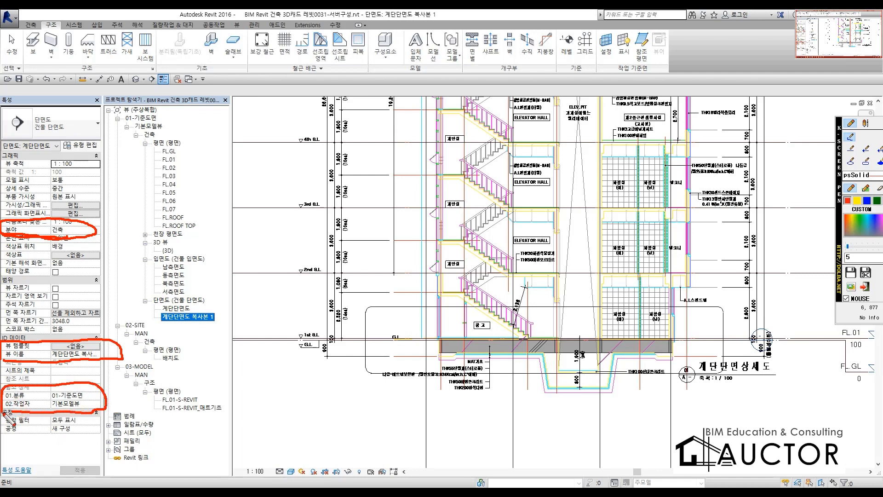
key("Escape")
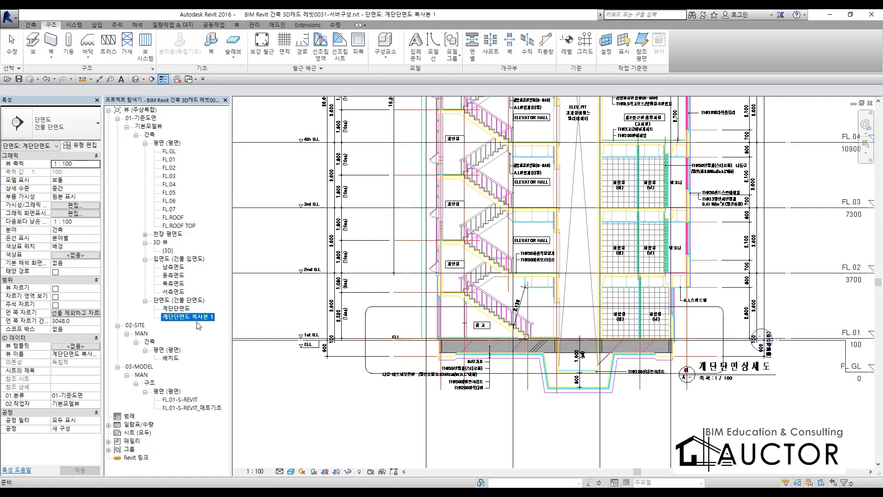
Step: Set the discipline of the duplicated section view to 구조
left_click(94, 230)
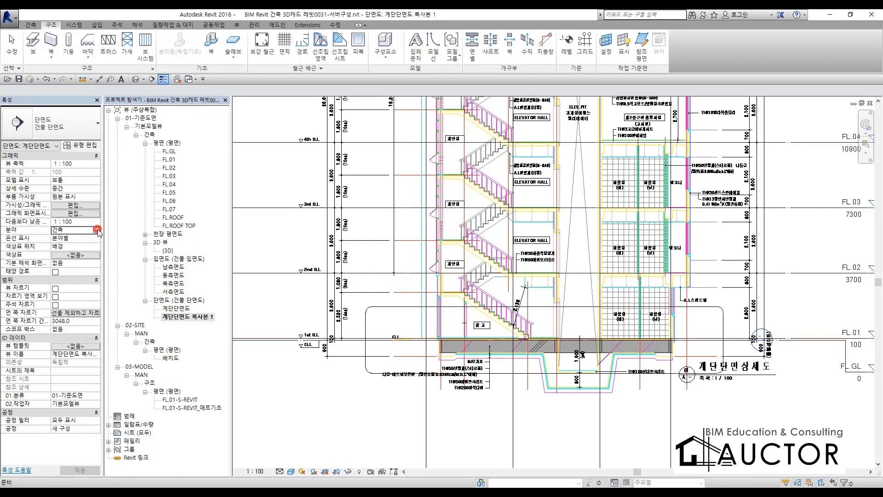
left_click(96, 230)
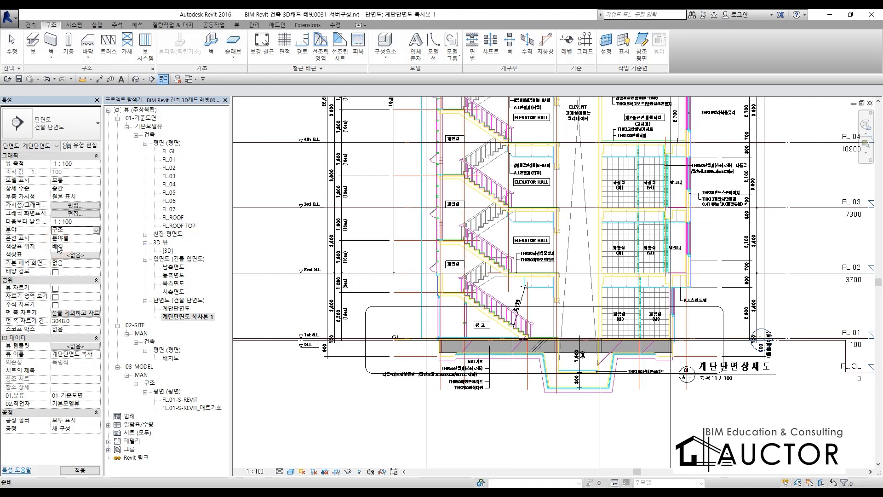
left_click(66, 354)
left_click(78, 355)
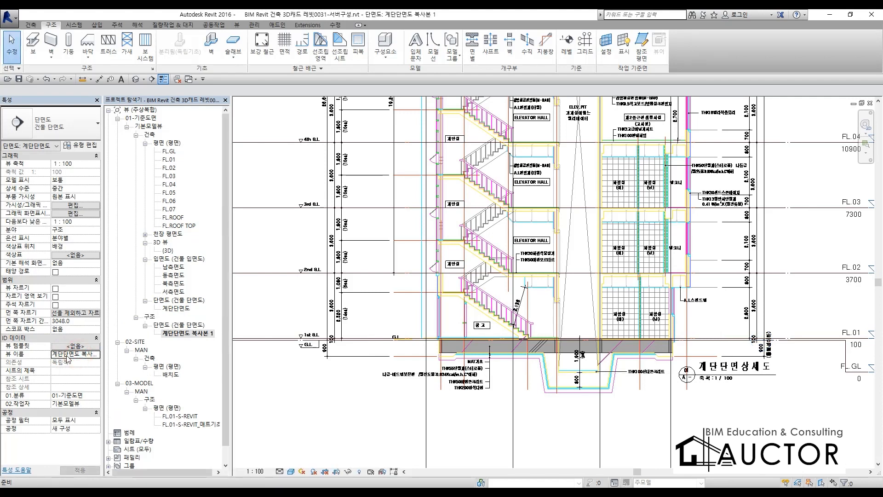
Step: Rename the duplicated structural section view to 계단단면도-S-REVIT
left_click(186, 334)
key("F2")
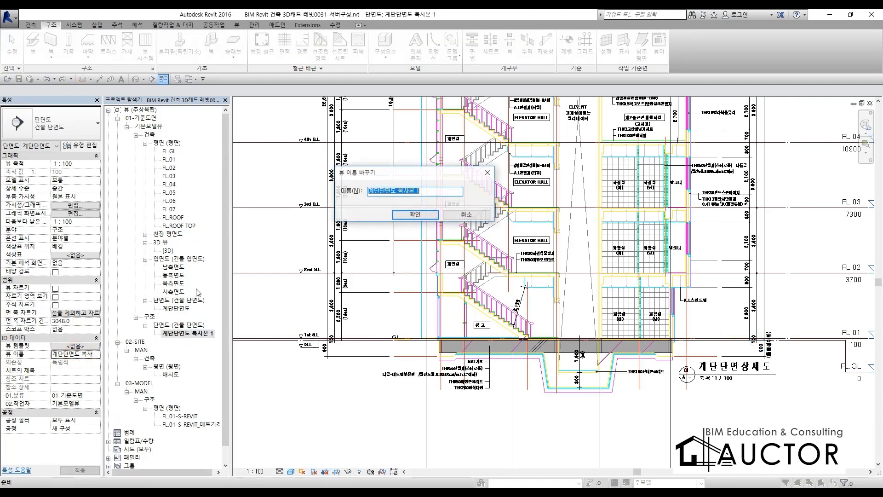
left_click(430, 193)
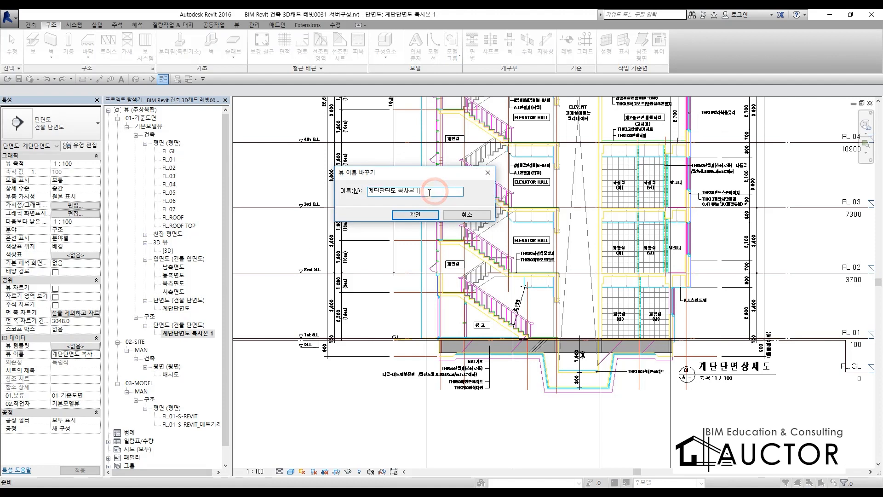
key("BackSpace")
type("S-REVIT")
left_click(415, 214)
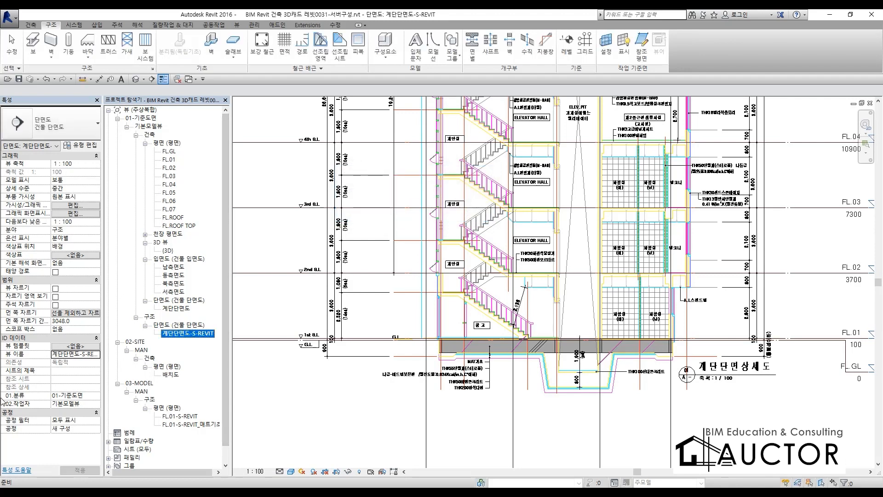
Step: Assign the 계단단면도-S-REVIT view to 03-MODEL for 01.분류 and MAN for 02.작업자
left_click(96, 398)
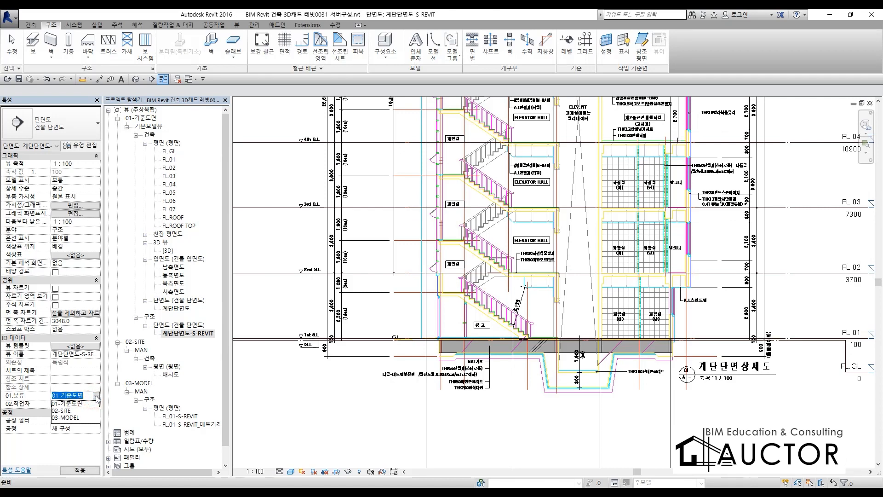
left_click(66, 418)
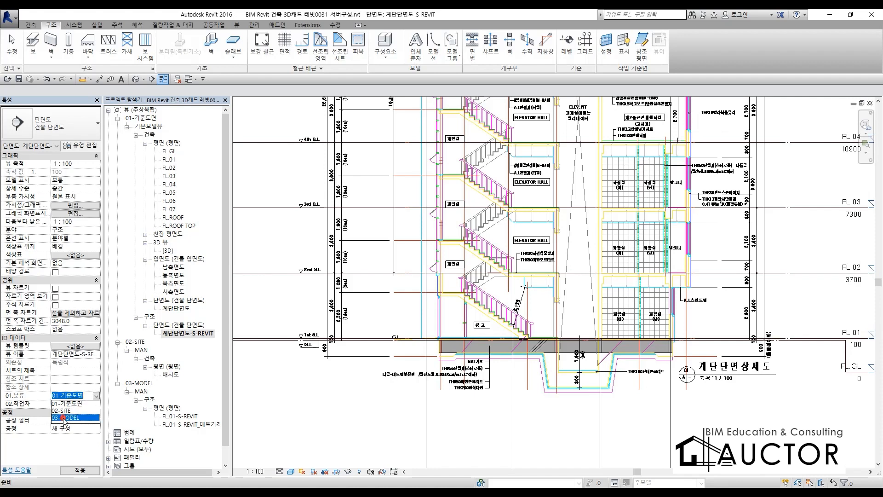
left_click(95, 403)
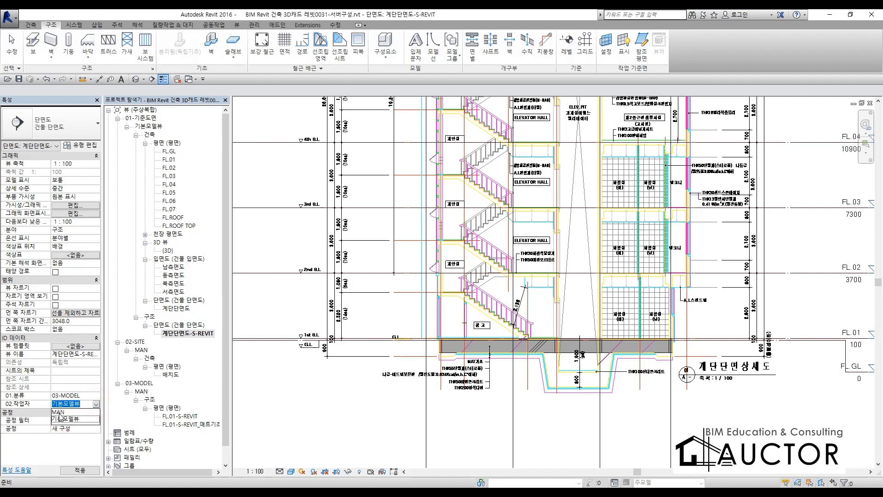
left_click(58, 412)
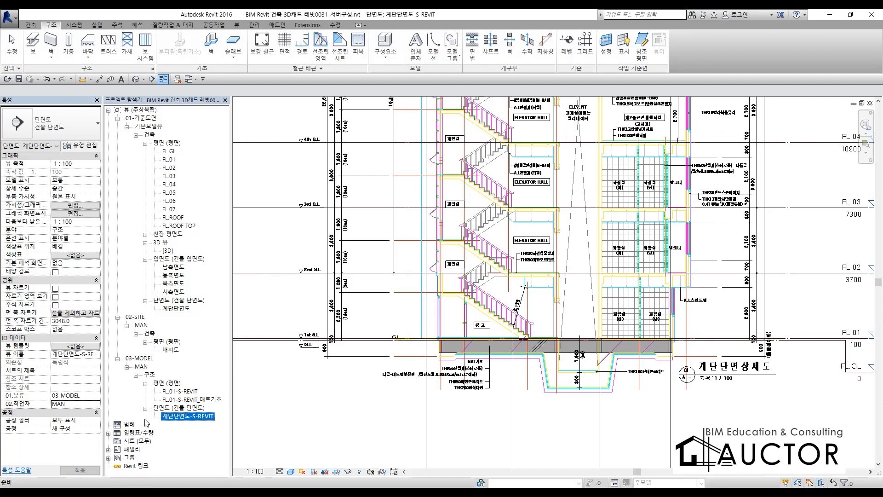
Step: Open the FL.01-S-REVIT structural plan at the elevator shaft between CW2 and CW2A
scroll(585, 354, "up", 8)
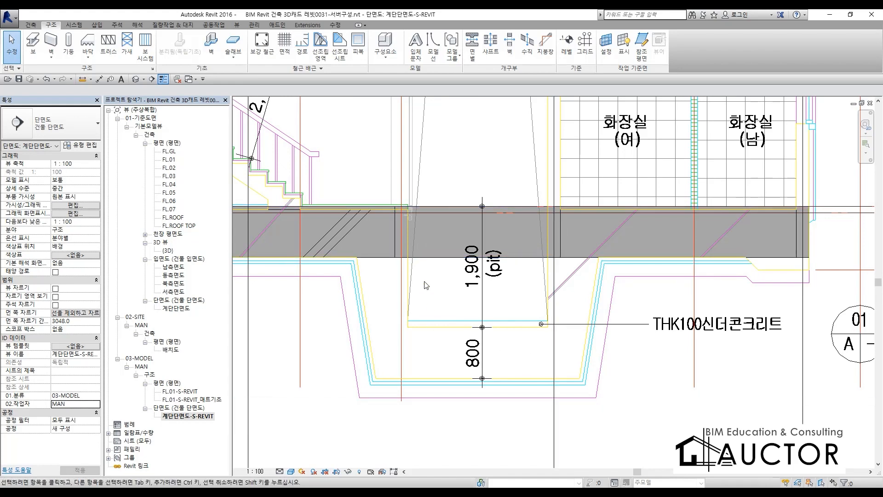
double_click(186, 392)
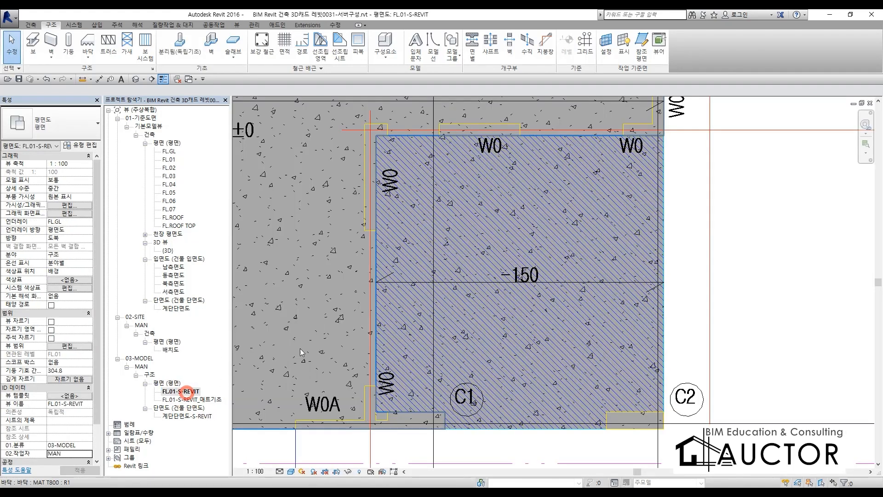
middle_click_drag(393, 232, 645, 392)
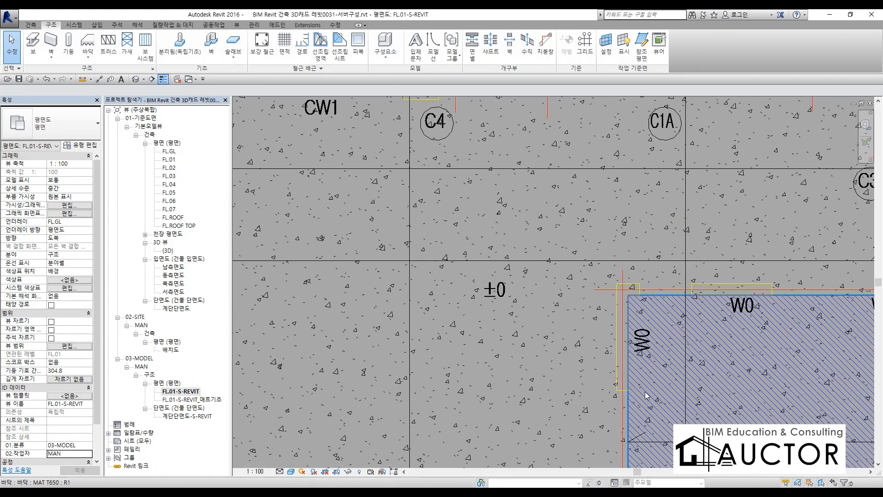
scroll(641, 350, "down", 5)
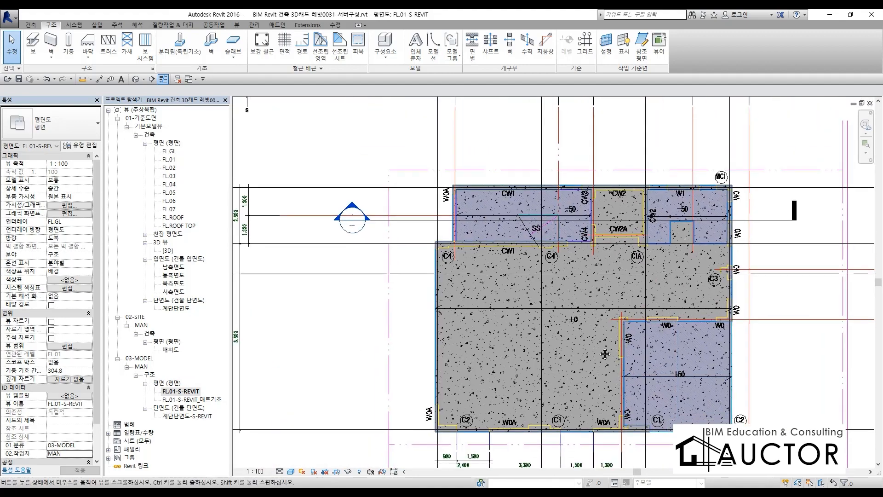
scroll(554, 287, "up", 2)
scroll(553, 287, "up", 4)
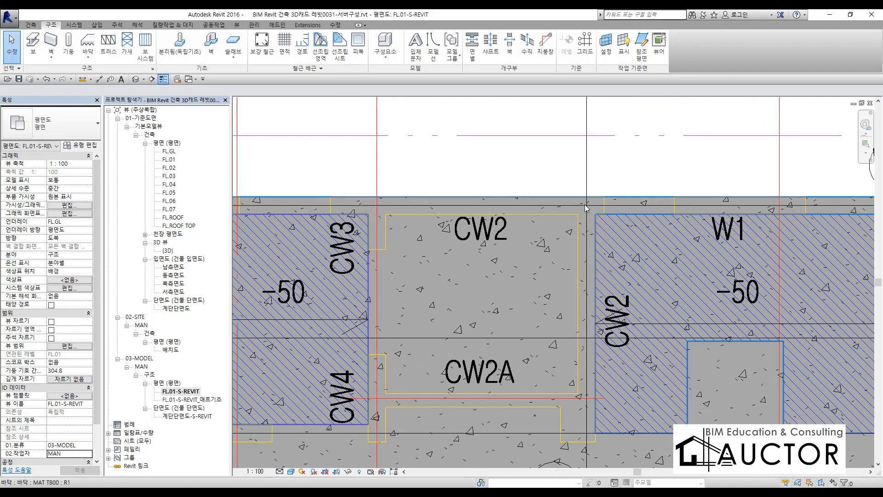
key("ctrl+F1")
mouse_move(386, 198)
left_mouse_down()
mouse_move(386, 393)
mouse_move(583, 394)
mouse_move(588, 137)
left_mouse_up()
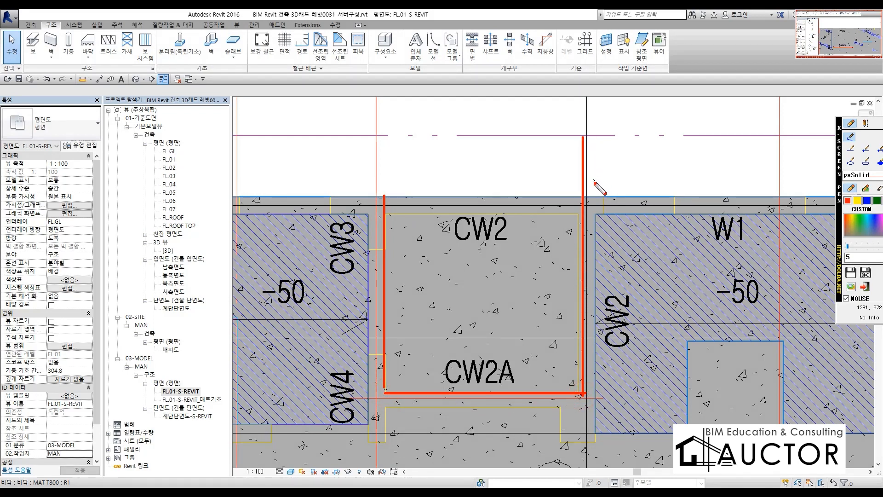
key("ctrl+F1")
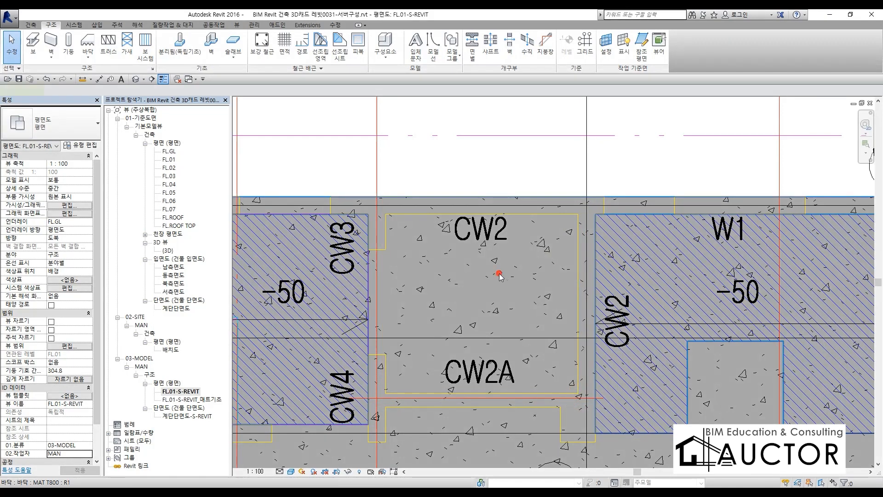
Step: Edit the MAT T800 floor's boundary and pick the side and CW2A lines of the elevator shaft as boundary lines
left_click(500, 274)
left_click(479, 169)
left_click(430, 346)
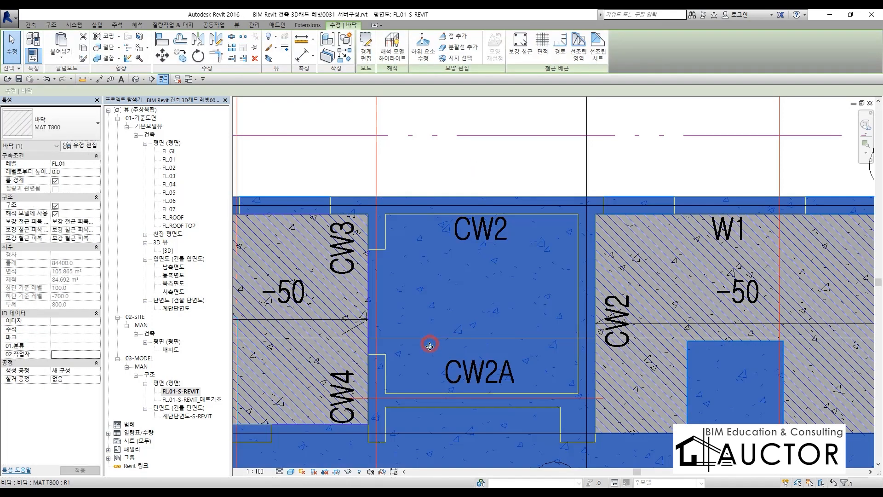
left_click(374, 64)
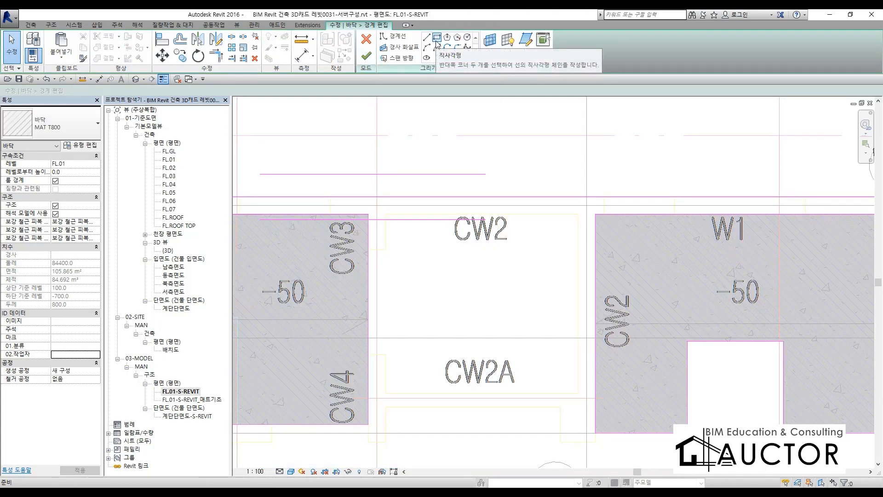
left_click(446, 58)
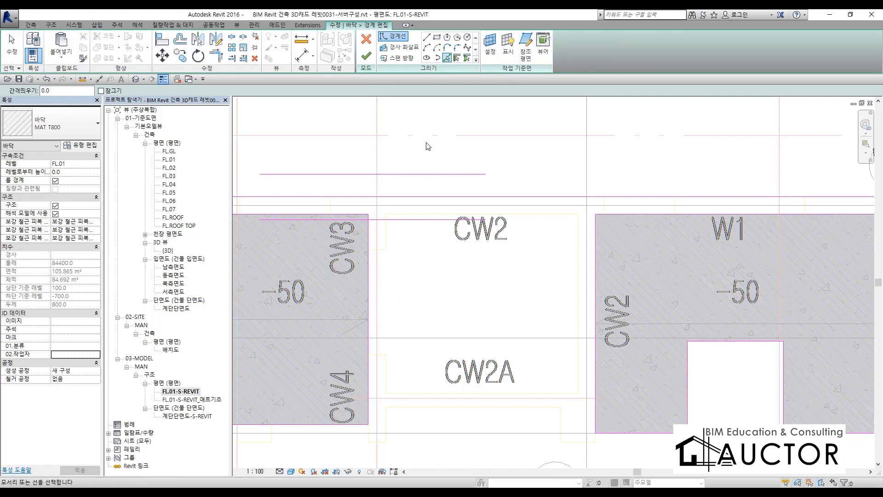
middle_click_drag(404, 309, 407, 314)
left_click(388, 250)
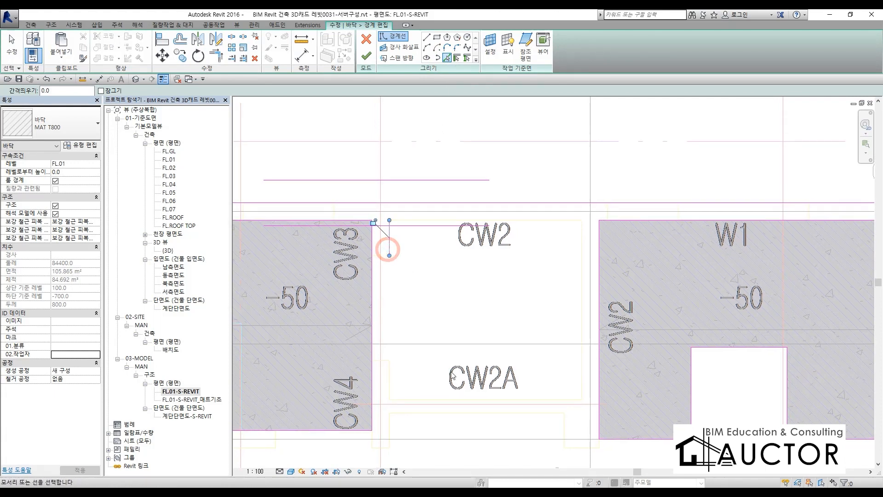
left_click(440, 397)
left_click(581, 290)
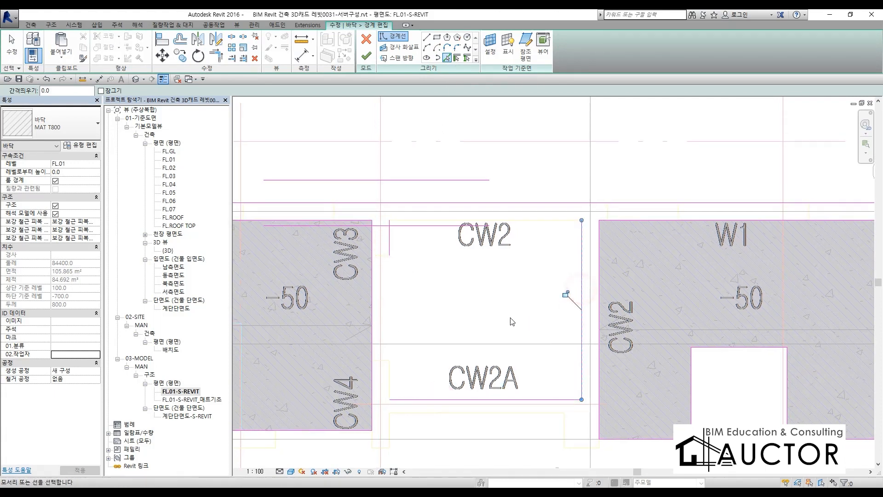
key("Escape")
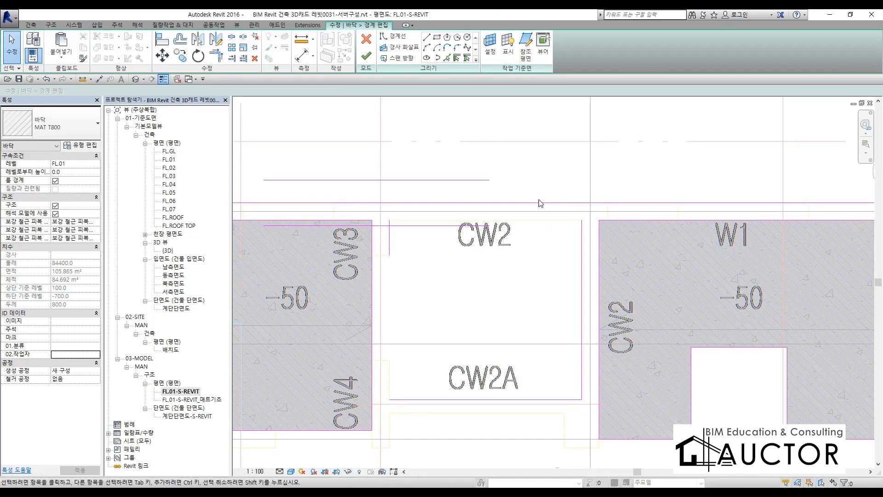
key("F9")
mouse_move(493, 245)
left_mouse_down()
mouse_move(485, 328)
mouse_move(463, 312)
left_mouse_up()
mouse_move(523, 248)
left_mouse_down()
mouse_move(544, 319)
mouse_move(559, 316)
left_mouse_up()
mouse_move(445, 386)
left_mouse_down()
mouse_move(615, 251)
mouse_move(414, 277)
mouse_move(478, 388)
left_mouse_up()
key("F9")
Step: Split the floor's outer boundary line above CW2, between the two sides of the elevator shaft
key("s")
key("l")
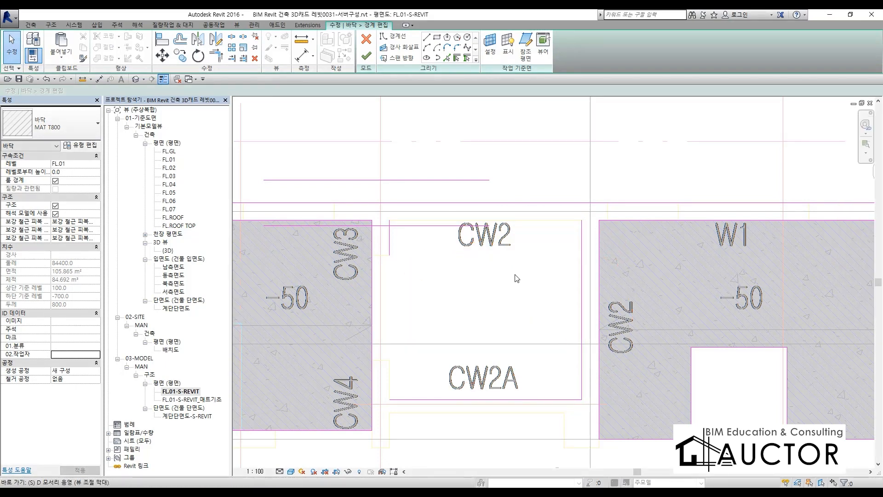
left_click(486, 201)
key("Escape")
Step: Trim the shaft lines to each other and to the split outer boundary, and finish the MAT T800 floor with the shaft cut out
key("t")
key("r")
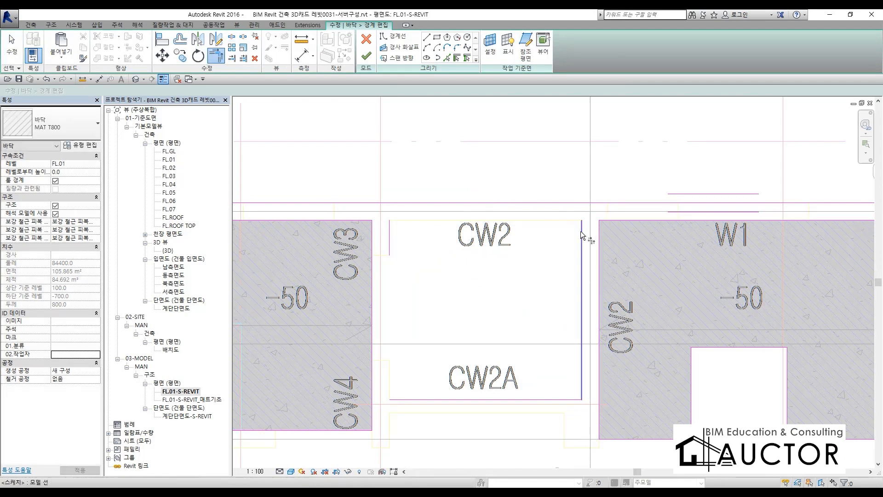
left_click(581, 232)
left_click(614, 203)
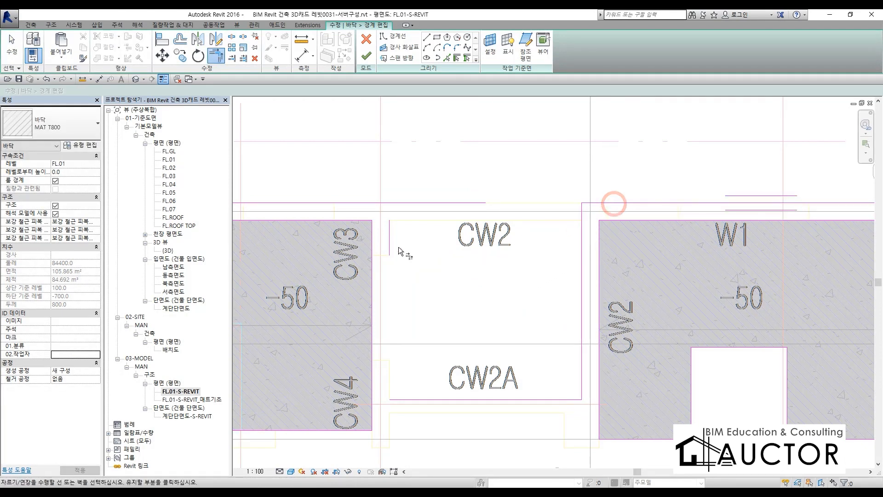
left_click(390, 232)
left_click(348, 204)
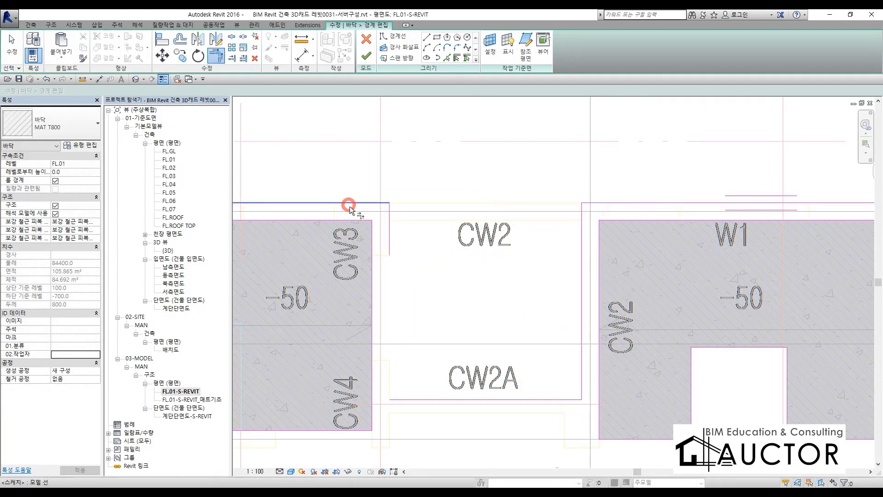
left_click(450, 399)
left_click(389, 252)
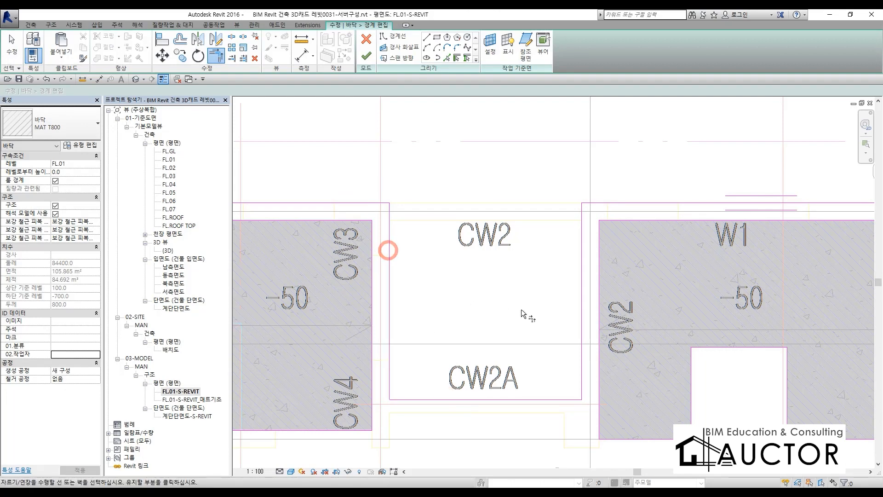
left_click(366, 55)
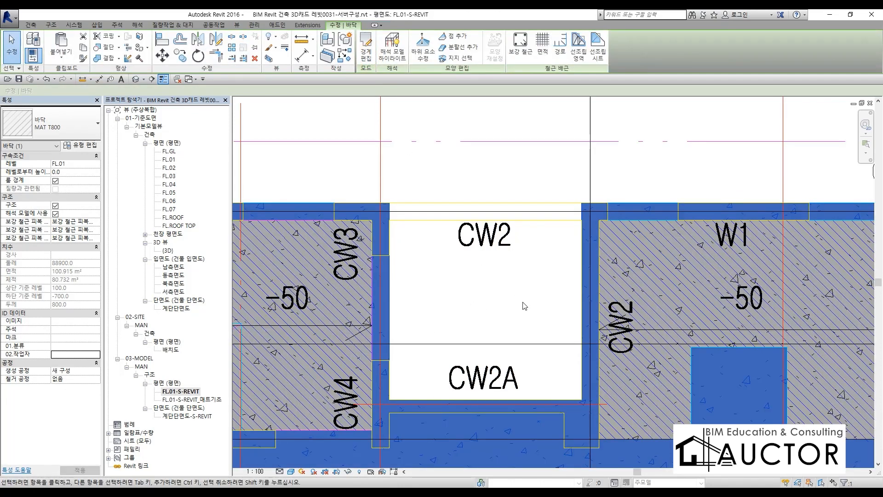
Step: Deselect the edited floor and open the 계단단면도-S-REVIT section view at the elevator pit
left_click(497, 276)
scroll(470, 244, "down", 5)
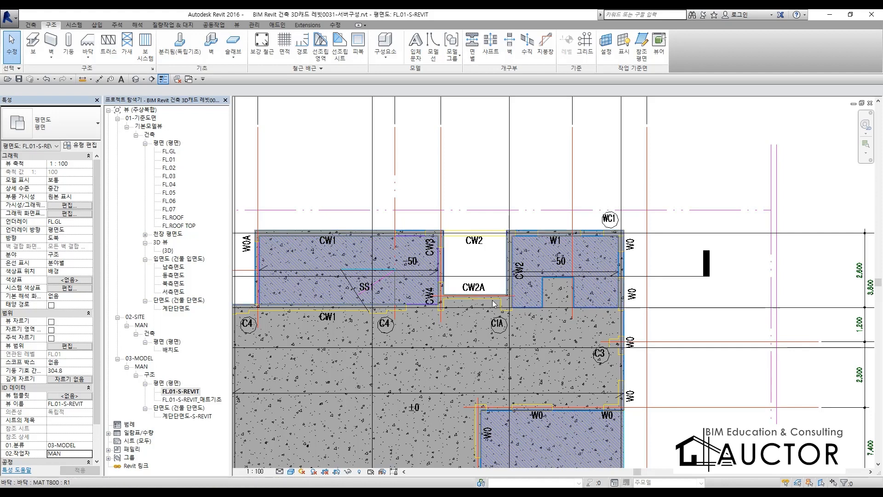
double_click(205, 416)
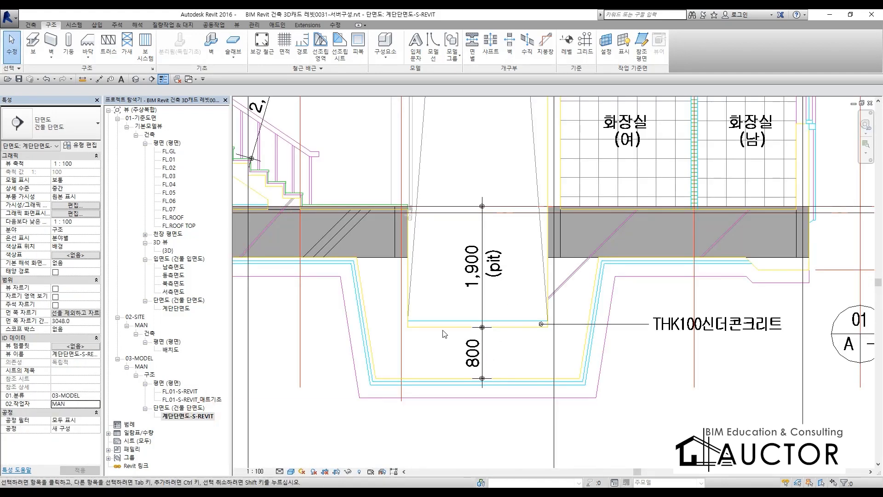
key("F12")
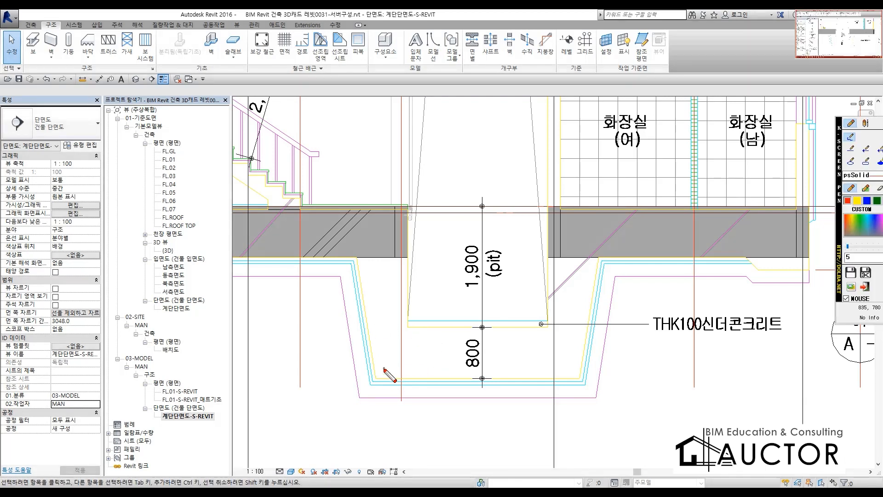
mouse_move(408, 327)
left_mouse_down()
mouse_move(408, 375)
mouse_move(544, 382)
mouse_move(548, 329)
mouse_move(398, 328)
left_mouse_up()
left_click_drag(403, 242, 389, 380)
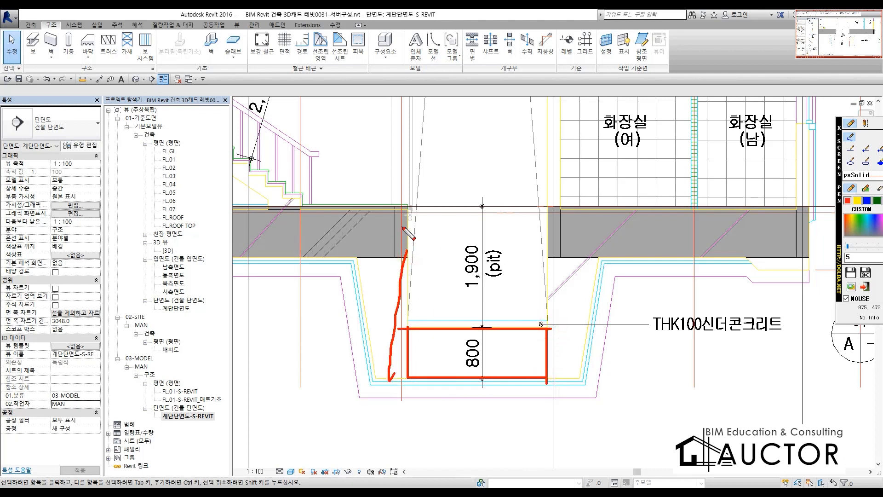
mouse_move(403, 241)
left_mouse_down()
mouse_move(409, 387)
mouse_move(381, 380)
mouse_move(358, 262)
mouse_move(405, 262)
mouse_move(406, 377)
mouse_move(392, 386)
mouse_move(367, 273)
mouse_move(412, 261)
mouse_move(409, 363)
left_mouse_up()
mouse_move(515, 279)
left_mouse_down()
mouse_move(524, 123)
mouse_move(550, 131)
mouse_move(562, 312)
mouse_move(524, 304)
left_mouse_up()
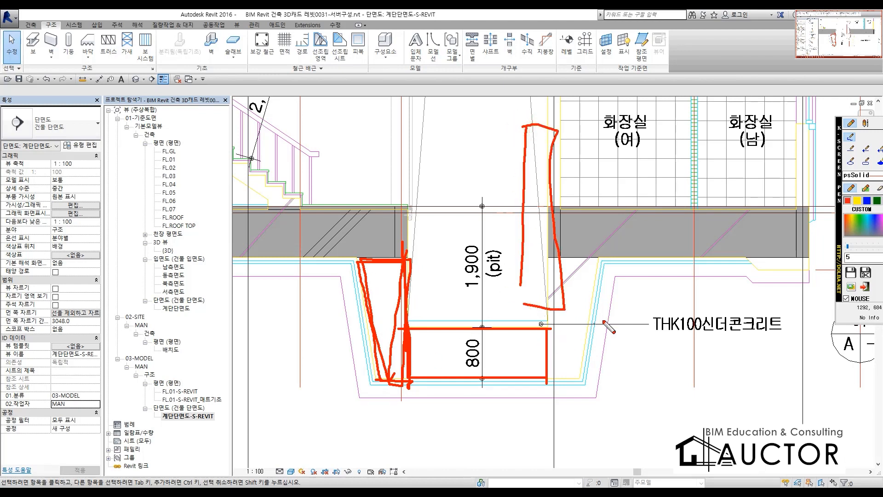
mouse_move(723, 146)
left_mouse_down()
mouse_move(653, 378)
mouse_move(700, 380)
mouse_move(772, 135)
mouse_move(703, 132)
left_mouse_up()
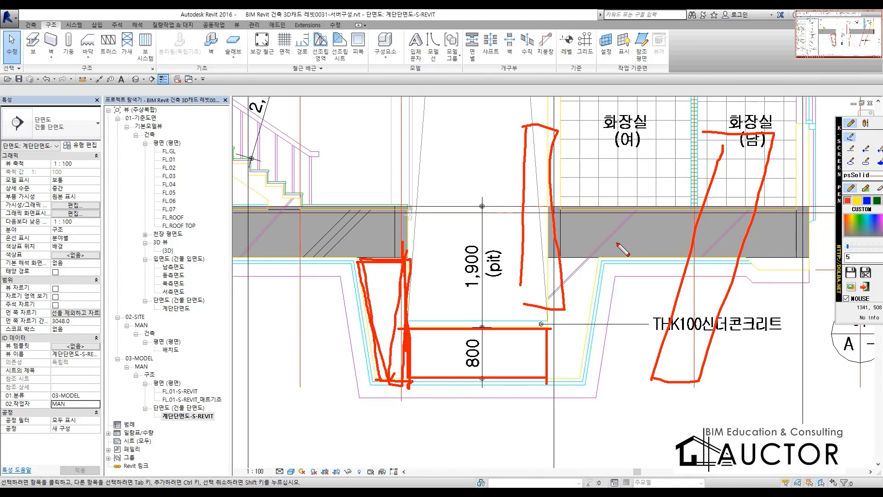
mouse_move(603, 193)
left_mouse_down()
mouse_move(641, 219)
mouse_move(683, 221)
left_mouse_up()
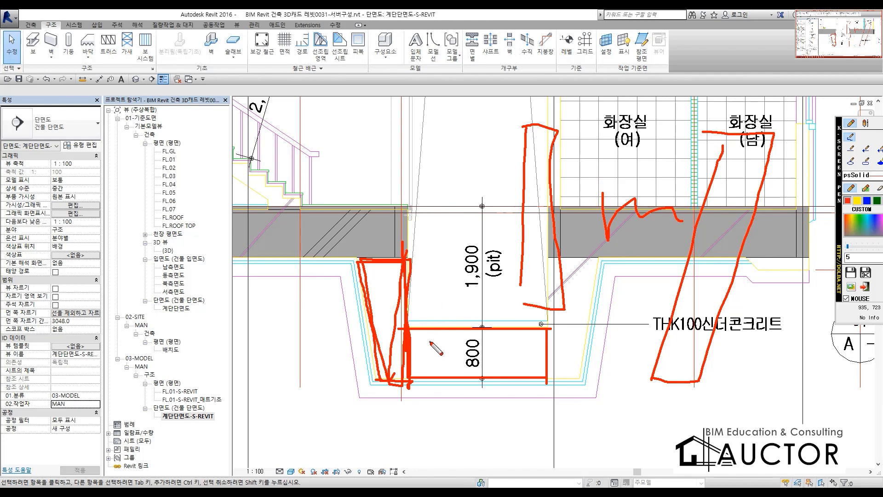
mouse_move(579, 384)
left_mouse_down()
mouse_move(428, 397)
mouse_move(392, 380)
left_mouse_up()
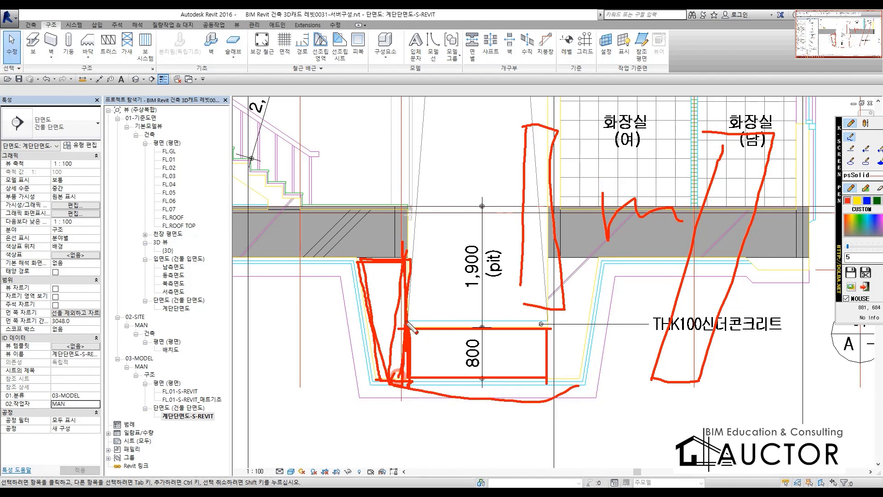
mouse_move(406, 260)
left_mouse_down()
mouse_move(361, 398)
mouse_move(428, 392)
left_mouse_up()
mouse_move(542, 379)
left_mouse_down()
mouse_move(564, 249)
mouse_move(621, 340)
mouse_move(578, 407)
mouse_move(557, 327)
mouse_move(561, 251)
left_mouse_up()
mouse_move(401, 328)
left_mouse_down()
mouse_move(549, 329)
mouse_move(454, 386)
mouse_move(536, 399)
left_mouse_up()
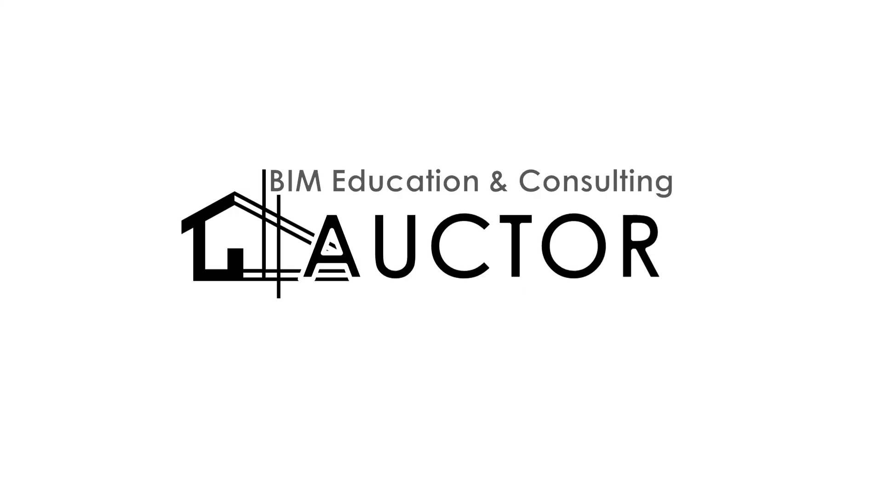
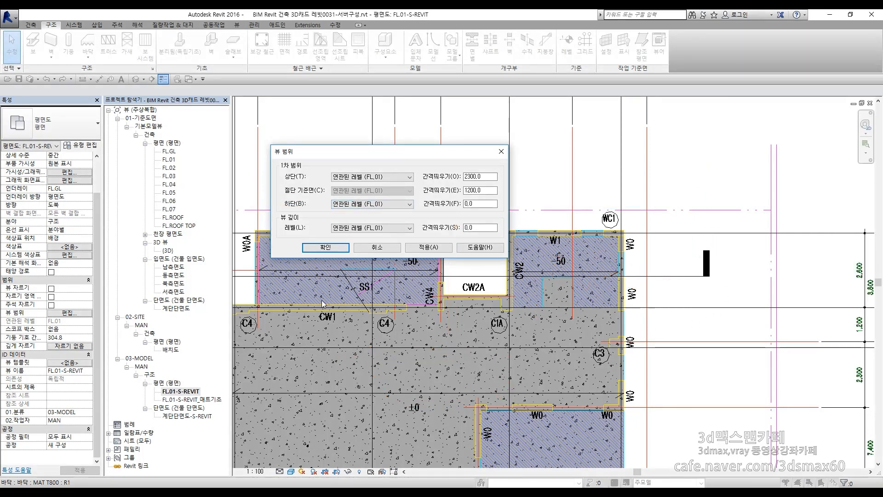
Step: Set both the bottom and the view depth level in the FL.01-S-REVIT plan's view range to 무제한
left_click(354, 204)
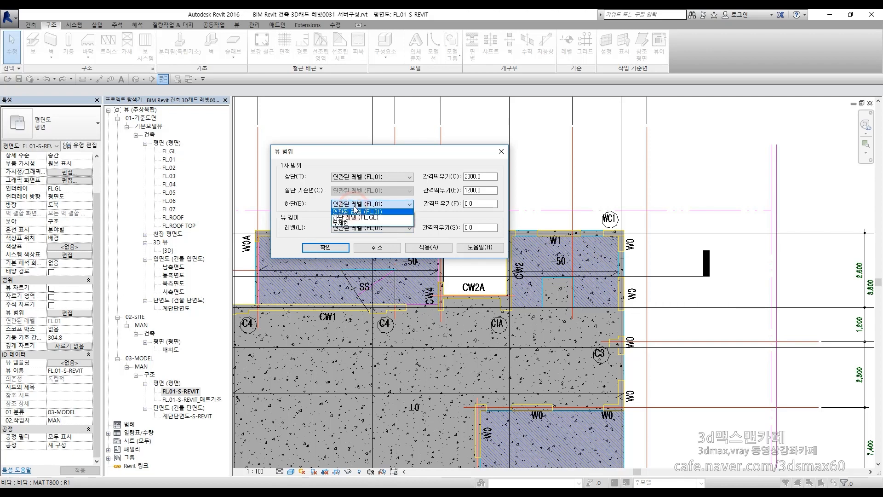
left_click(343, 222)
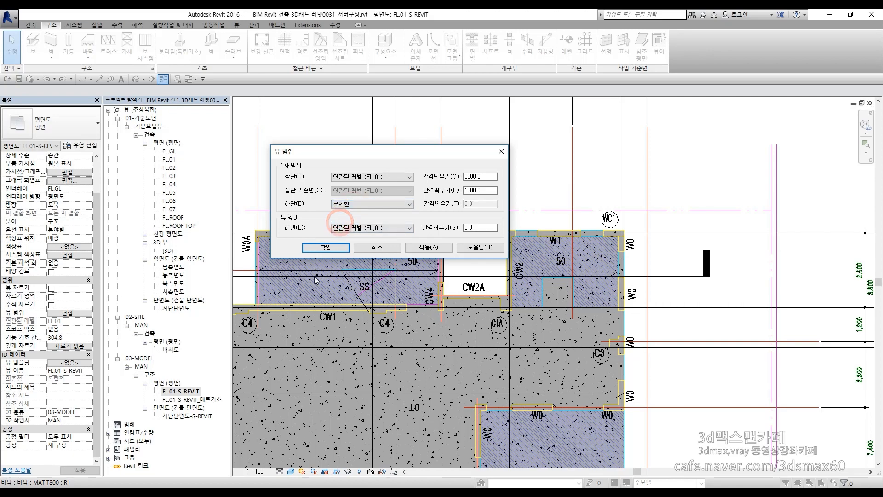
left_click(366, 226)
left_click(344, 247)
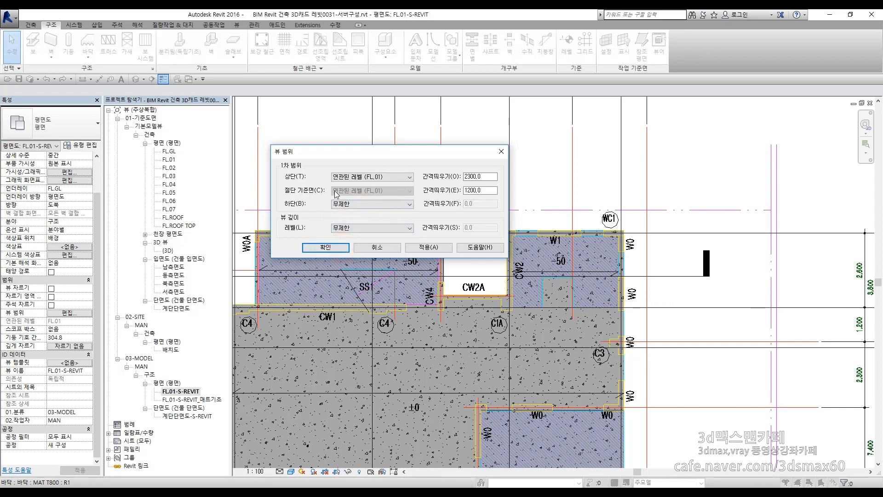
key("F9")
mouse_move(359, 220)
left_mouse_down()
mouse_move(344, 204)
mouse_move(346, 246)
left_mouse_up()
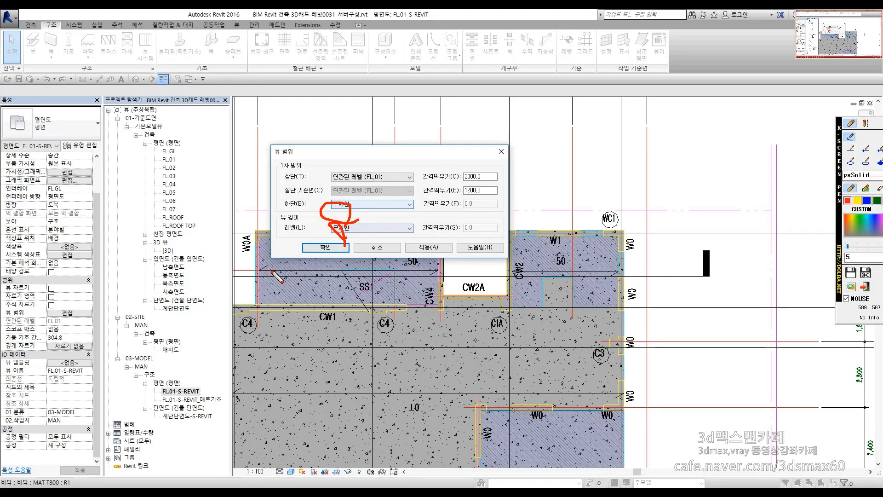
left_click_drag(250, 265, 239, 279)
key("Delete")
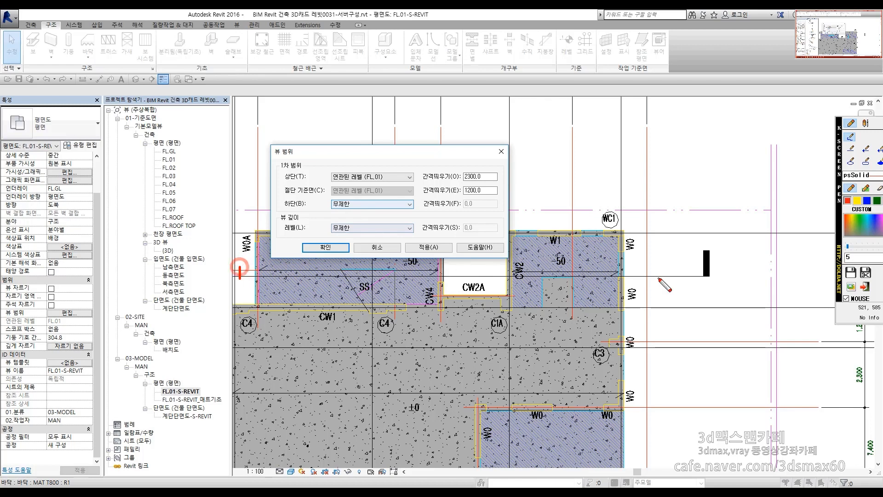
left_click_drag(116, 205, 653, 205)
left_click_drag(676, 156, 674, 208)
mouse_move(704, 153)
left_mouse_down()
mouse_move(704, 193)
mouse_move(733, 189)
left_mouse_up()
mouse_move(735, 153)
left_mouse_down()
mouse_move(736, 188)
mouse_move(755, 127)
left_mouse_up()
mouse_move(404, 202)
left_mouse_down()
mouse_move(404, 352)
mouse_move(473, 343)
mouse_move(409, 364)
left_mouse_up()
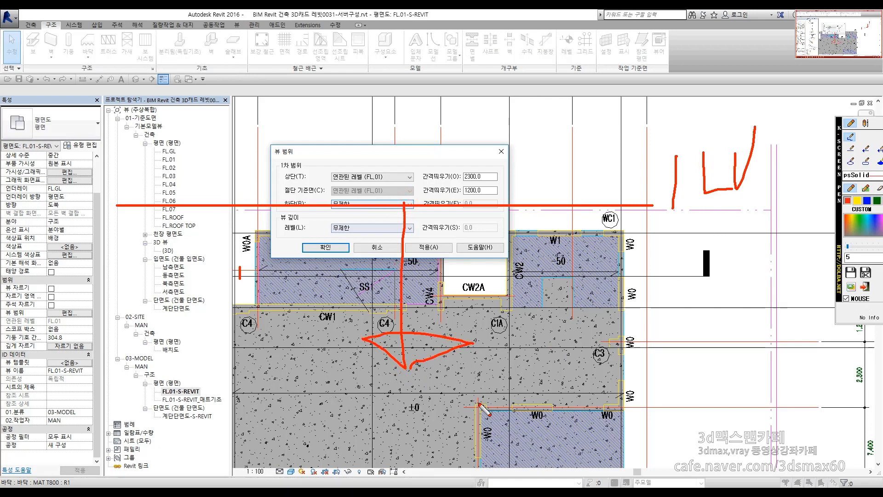
key("Escape")
Step: Apply the view range with the bottom and the view depth level set to Unlimited (무제한)
left_click(325, 248)
Step: Start a structural floor of type MAT T800 with a height offset of -1900 from level FL.01
scroll(450, 256, "up", 4)
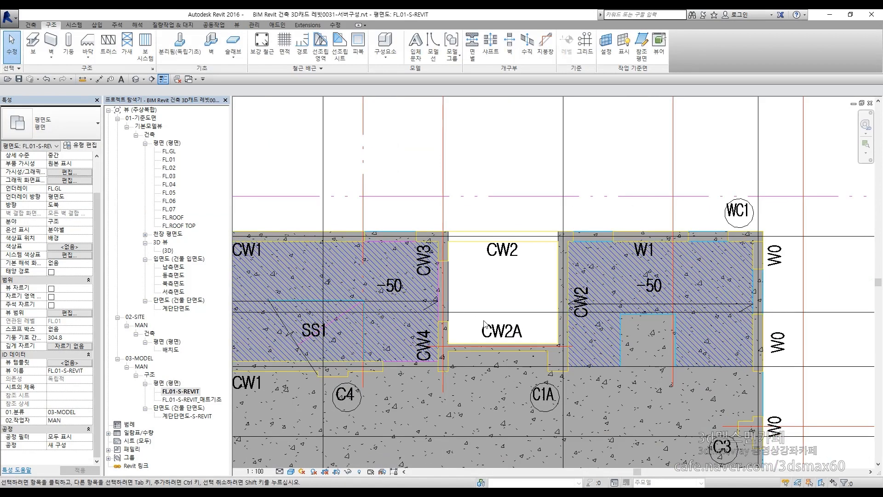
left_click(87, 41)
left_click(27, 125)
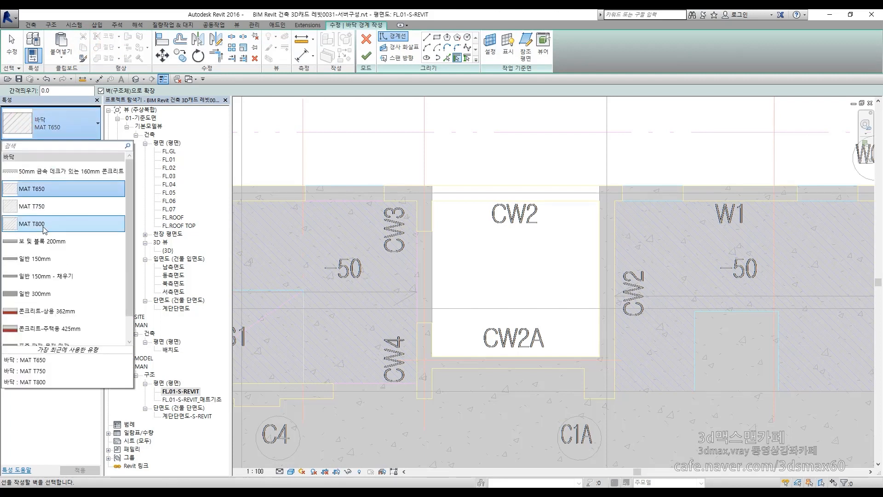
left_click(44, 225)
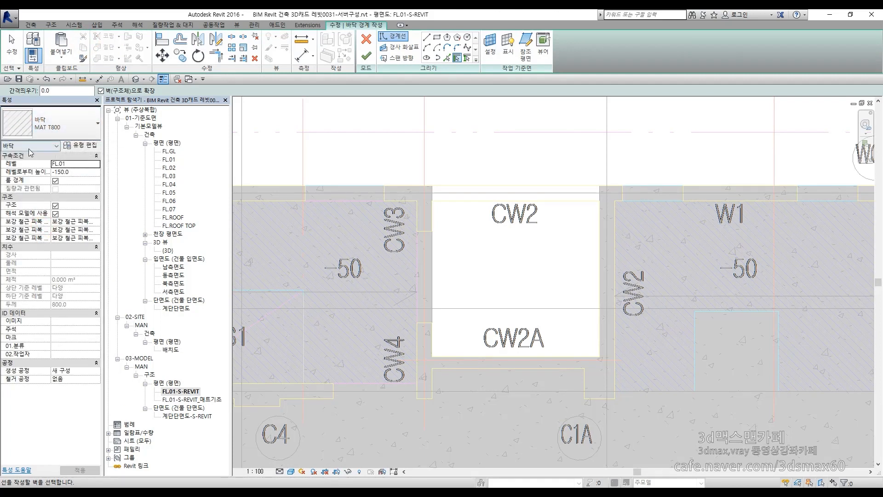
left_click(85, 172)
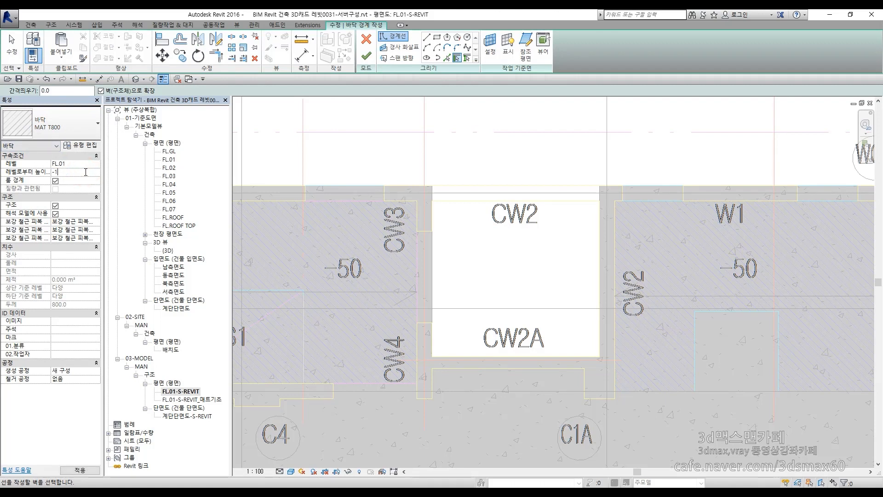
key("Return")
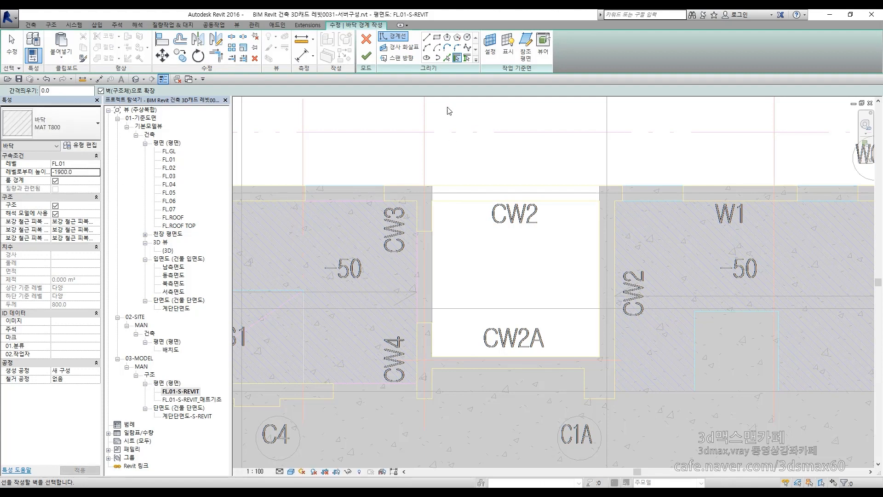
Step: Sketch a rectangular floor boundary filling the empty pit opening between CW2 and CW2A, and finish the floor
left_click(438, 36)
left_click(435, 188)
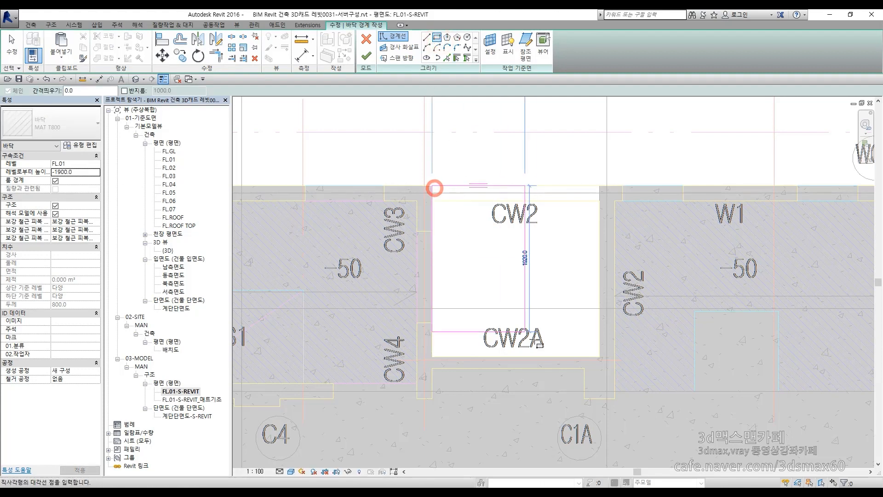
left_click(601, 357)
left_click(367, 56)
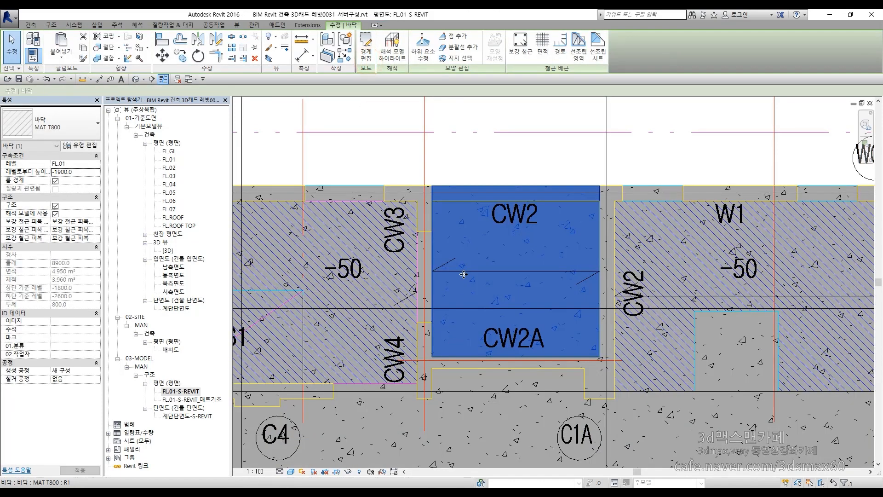
key("Escape")
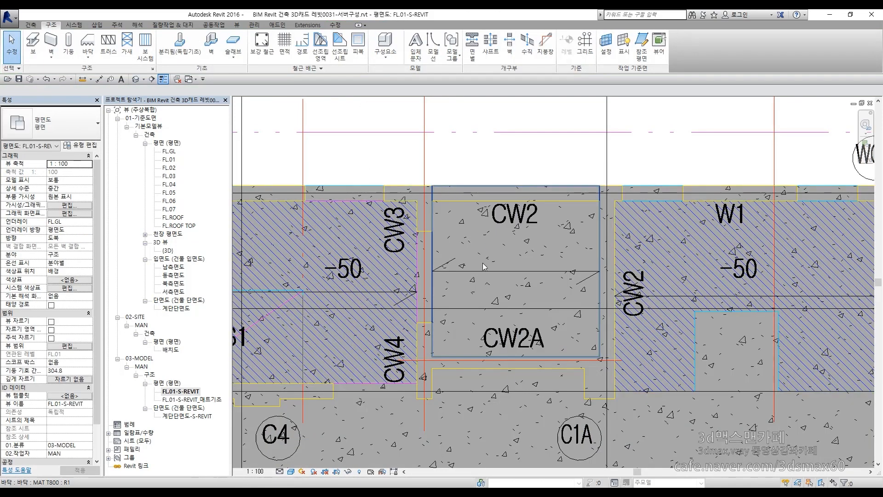
Step: Open the section view 계단단면도-S-REVIT and examine the pit slab against the drawing's pit depth and thickness dimensions
left_click(483, 266)
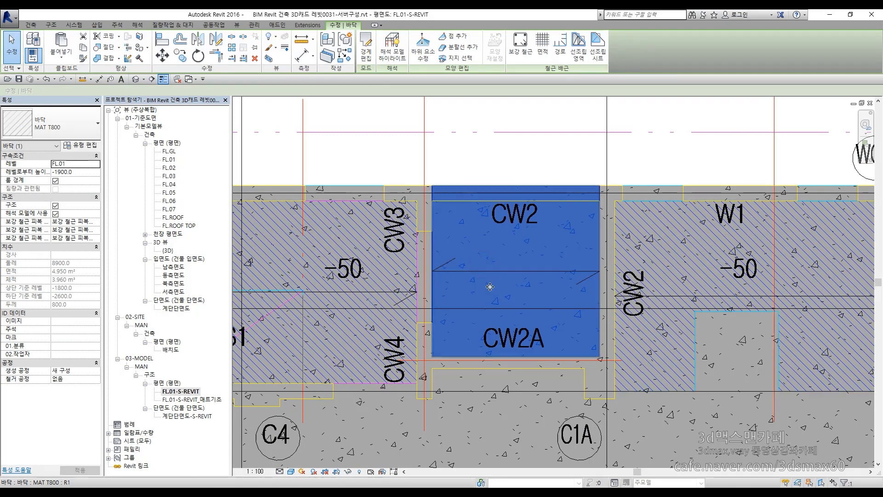
left_click(191, 416)
double_click(191, 416)
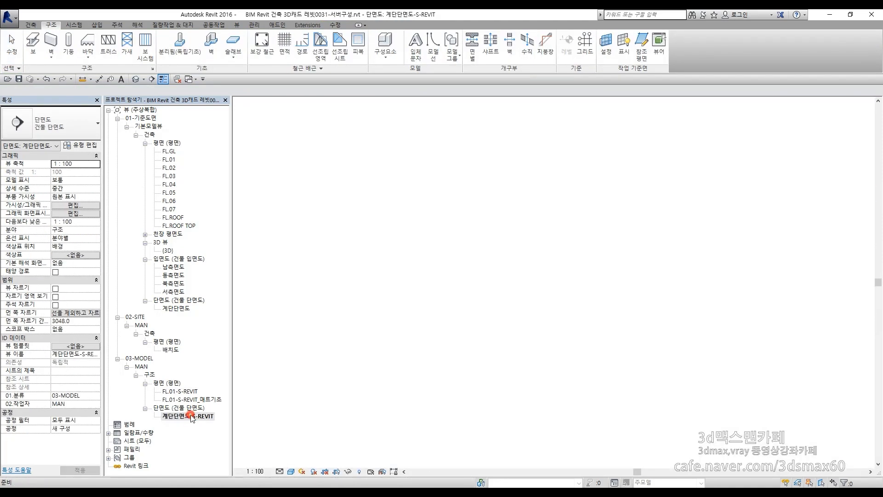
left_click(529, 352)
left_click(456, 444)
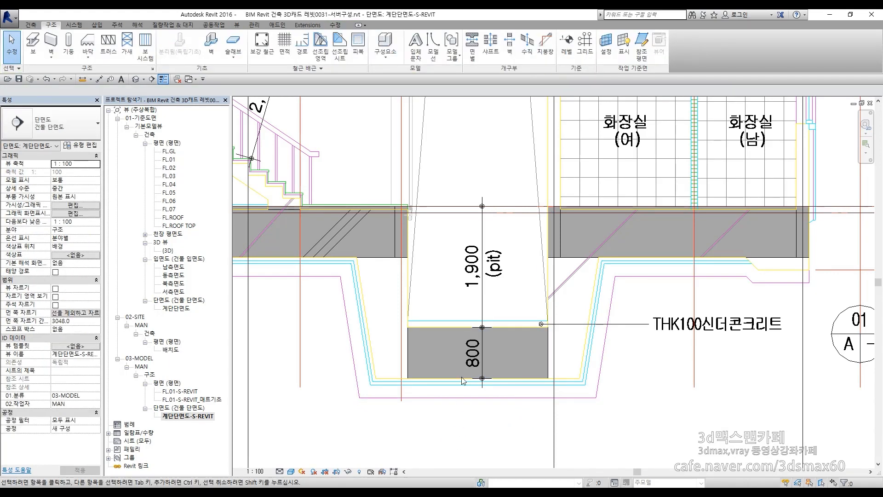
Step: Switch to the 3D view and show the pit slab together with the surrounding mat slabs
key("ctrl+Tab")
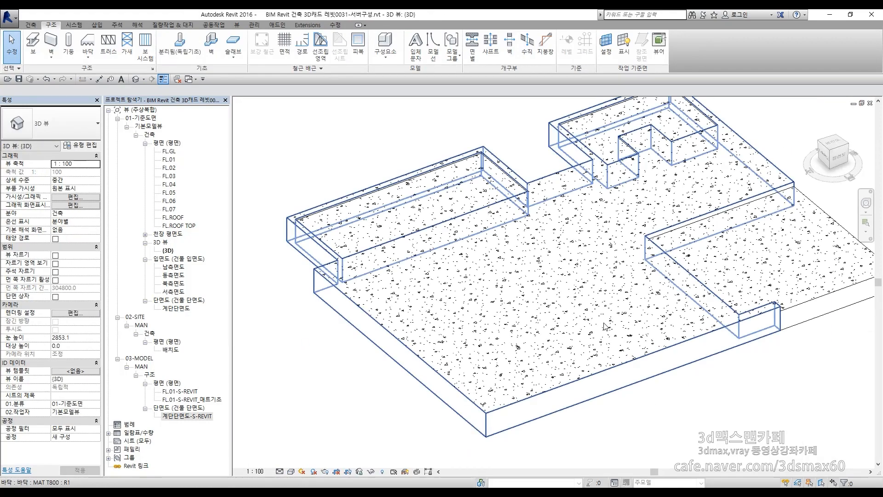
middle_click_drag(396, 310, 461, 399, "shift")
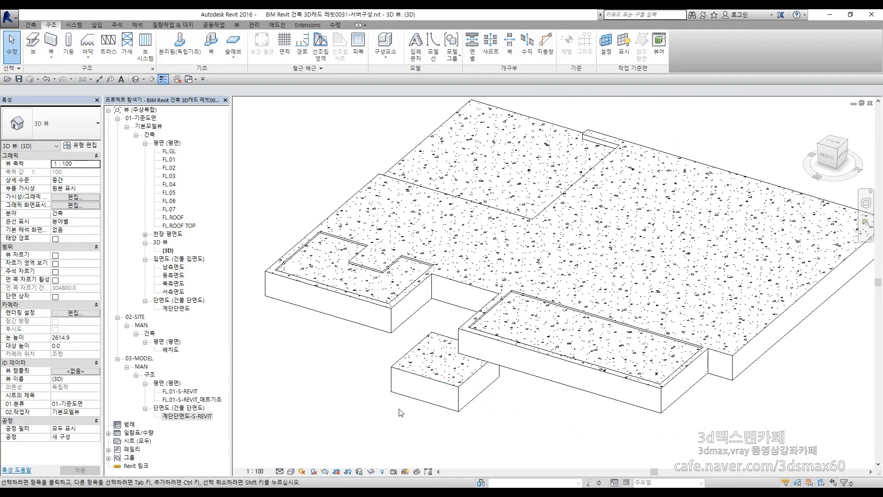
scroll(400, 412, "up", 2)
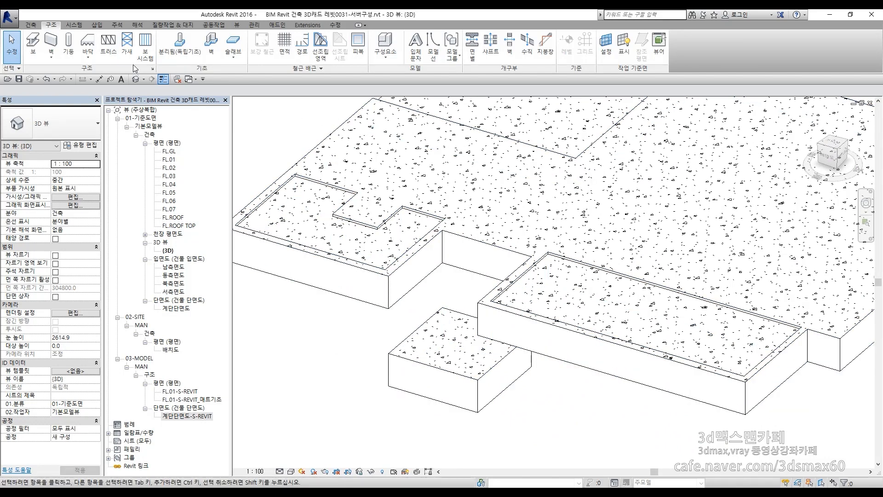
key("F12")
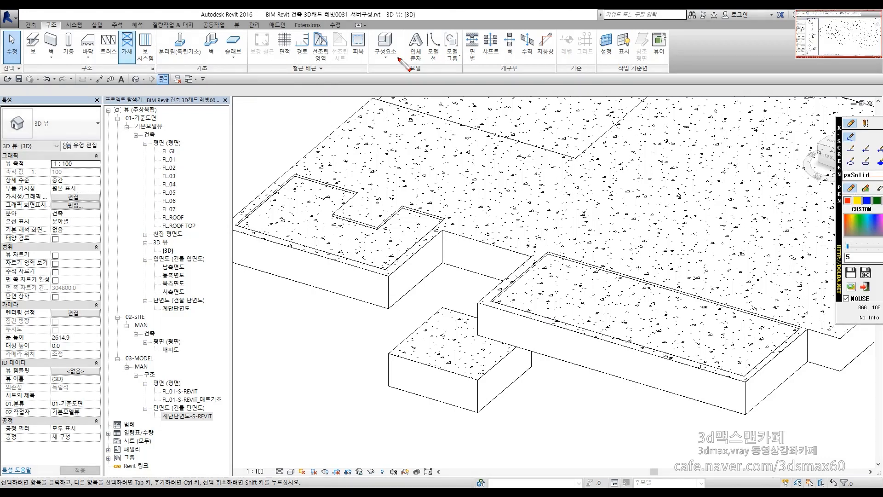
mouse_move(408, 78)
left_mouse_down()
mouse_move(387, 24)
mouse_move(404, 92)
left_mouse_up()
key("F12")
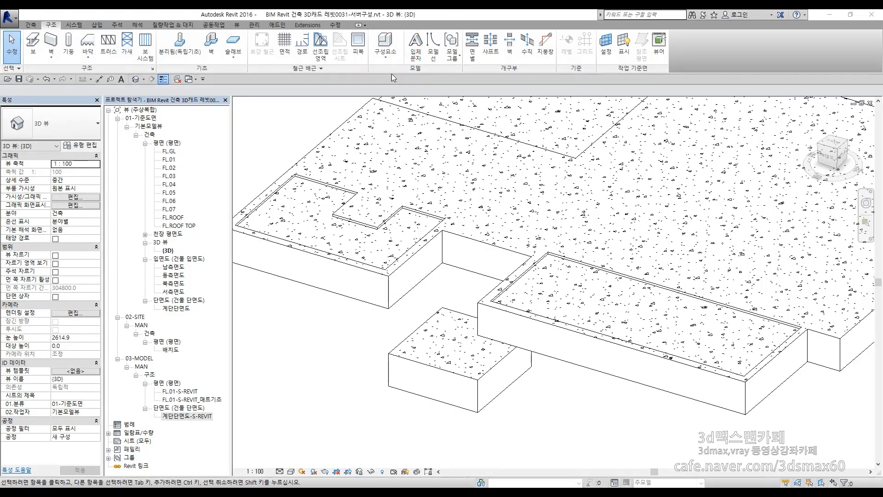
Step: Start an in-place model component in the Floors (바닥) family category
left_click(386, 54)
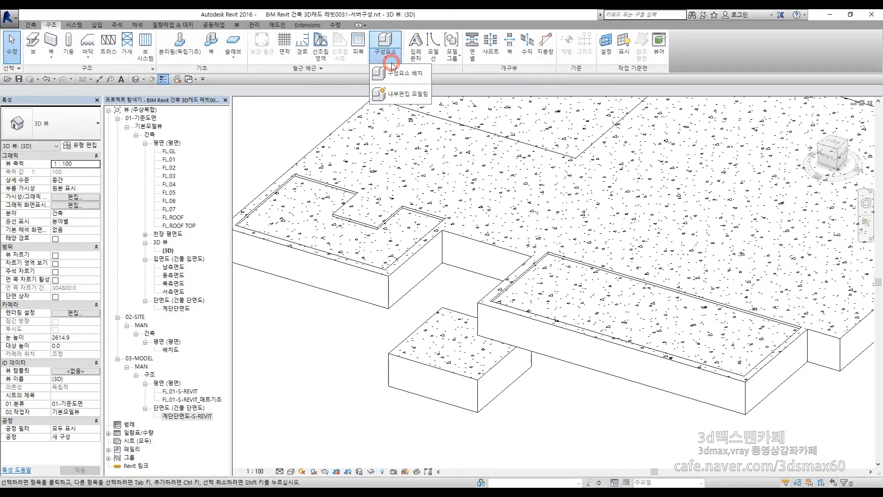
left_click(388, 94)
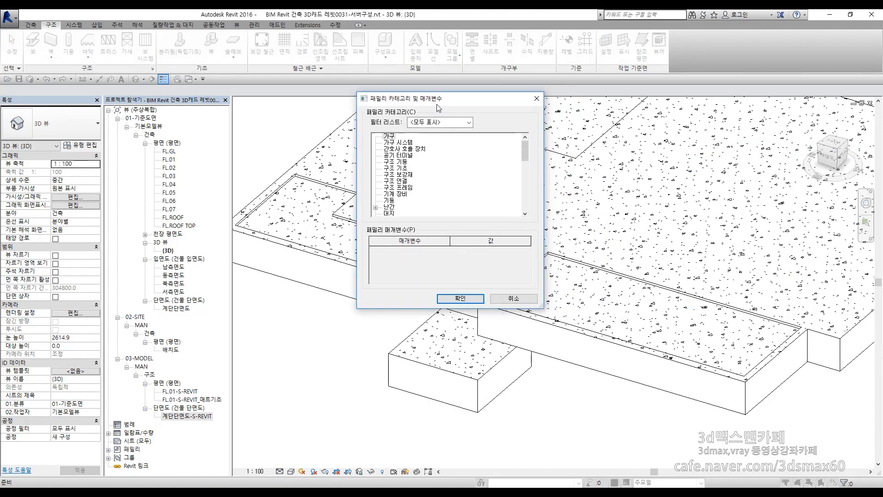
scroll(413, 179, "down", 1)
scroll(413, 179, "down", 3)
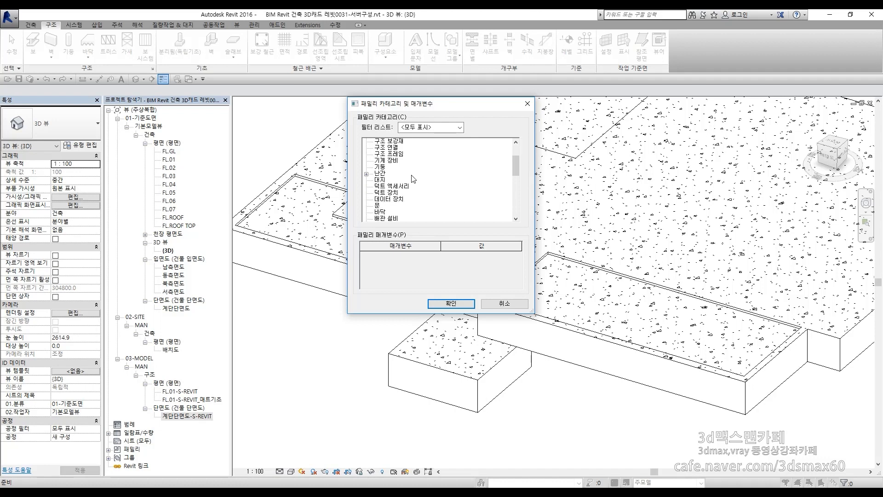
left_click(377, 180)
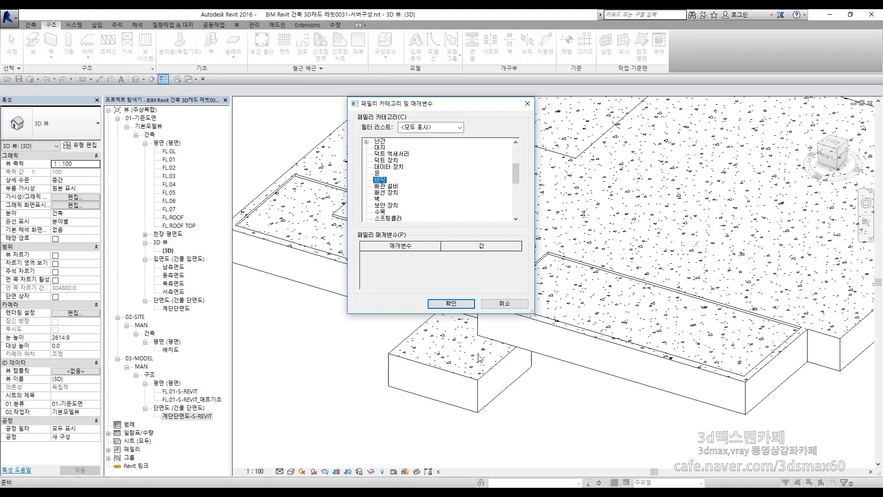
left_click(450, 304)
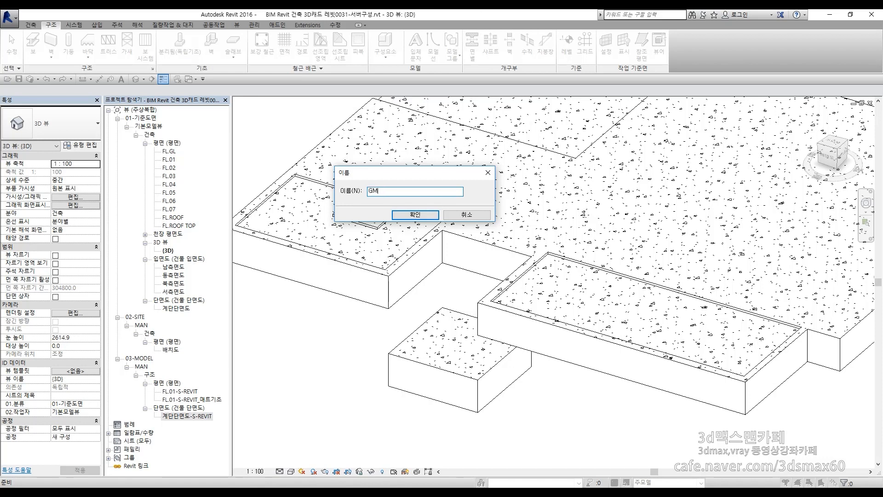
Step: Name the in-place component 바닥벽체 and enter its modelling mode
key("BackSpace")
type("호")
key("BackSpace")
key("BackSpace")
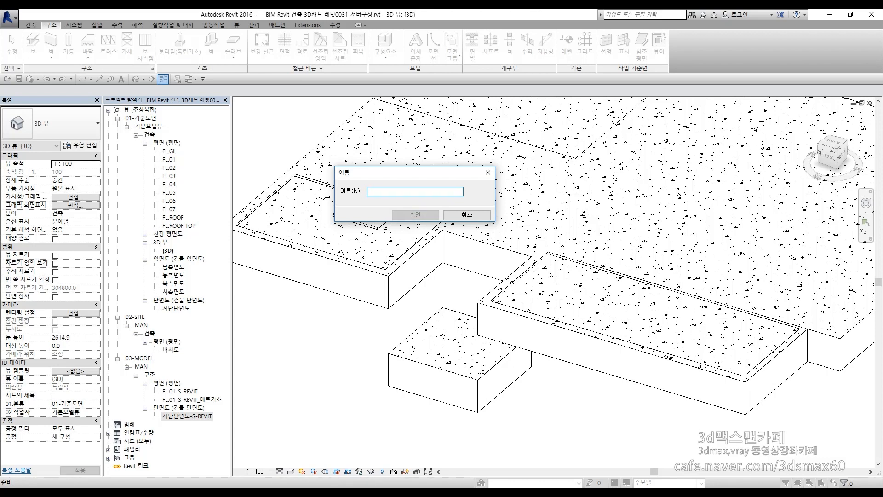
type("바닥벽체")
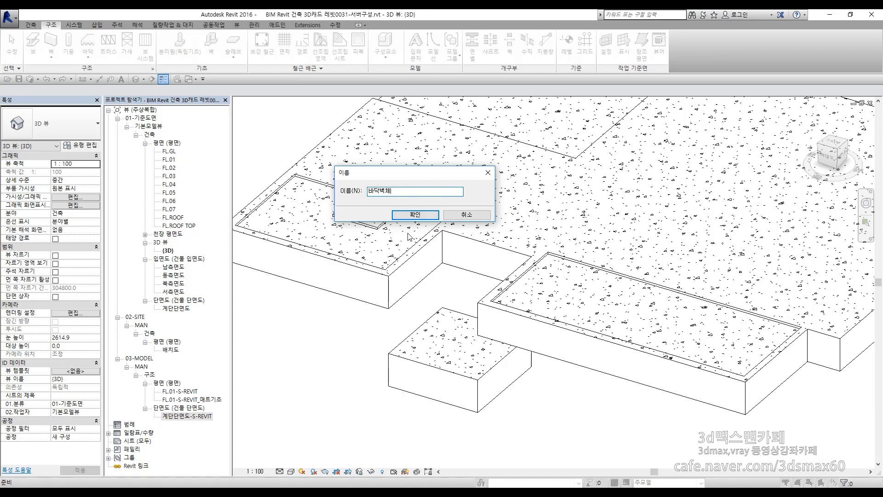
left_click(415, 215)
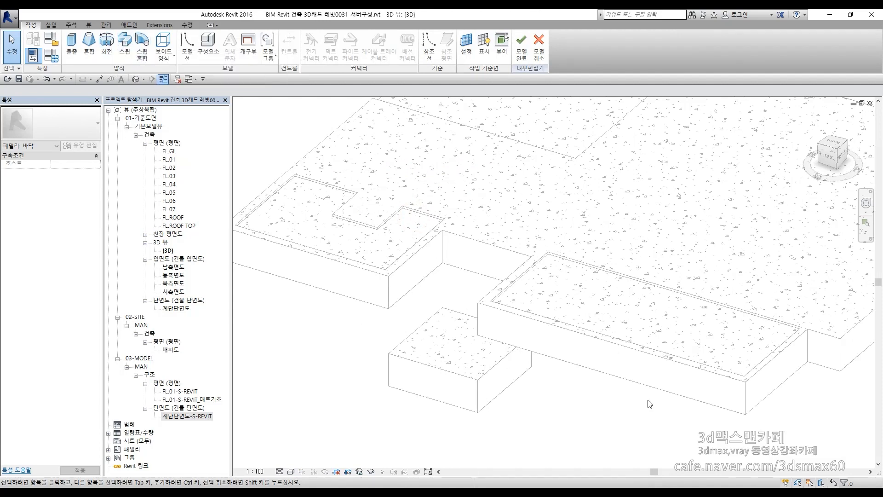
key("ctrl+F1")
mouse_move(390, 354)
left_mouse_down()
mouse_move(429, 312)
mouse_move(525, 332)
mouse_move(475, 382)
mouse_move(540, 384)
mouse_move(523, 401)
mouse_move(513, 382)
mouse_move(534, 319)
mouse_move(425, 278)
mouse_move(356, 330)
left_mouse_up()
left_click(474, 365)
mouse_move(304, 281)
left_mouse_down()
mouse_move(339, 310)
mouse_move(315, 312)
left_mouse_up()
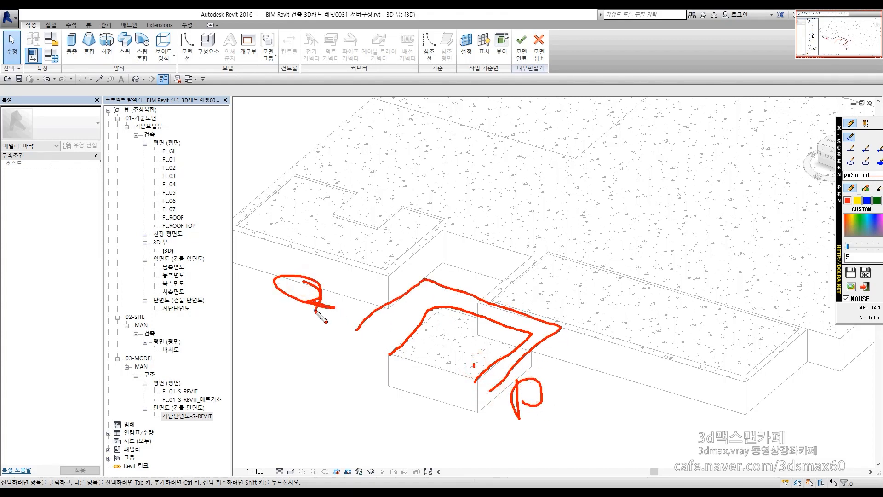
right_click(516, 337)
mouse_move(442, 309)
left_mouse_down()
mouse_move(522, 344)
mouse_move(469, 374)
mouse_move(348, 355)
left_mouse_up()
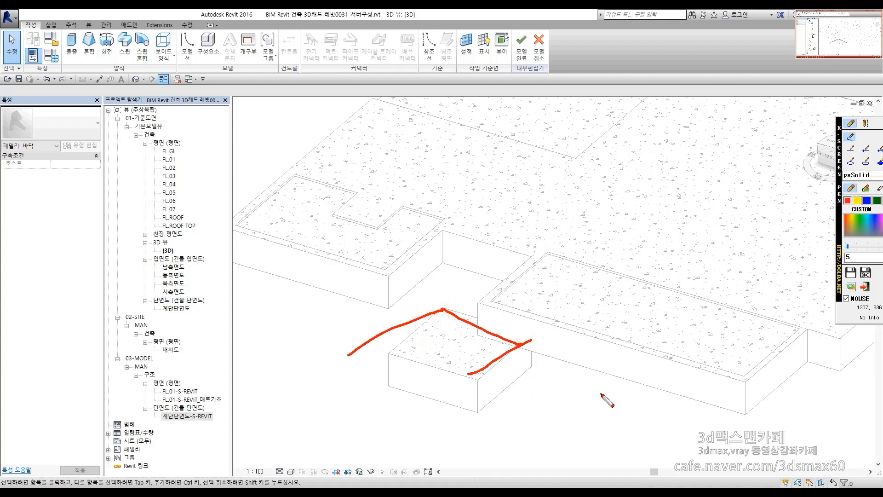
left_click_drag(129, 22, 139, 68)
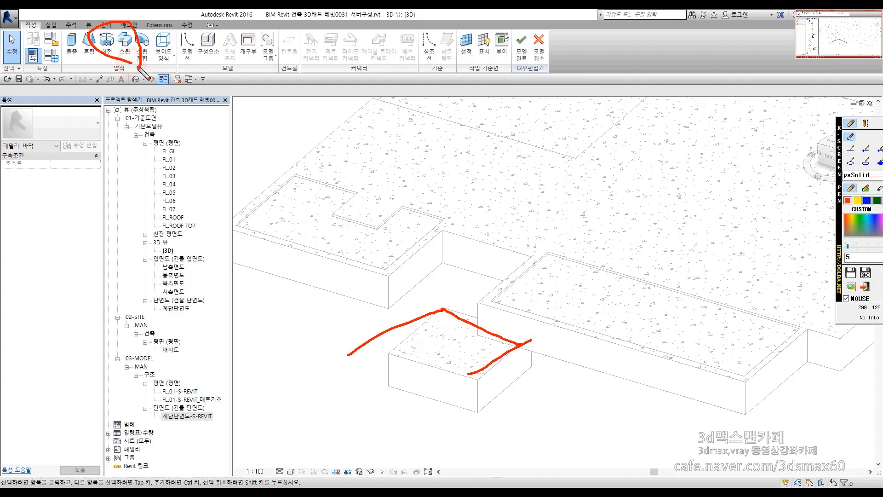
right_click(363, 336)
left_click_drag(390, 356, 459, 299)
mouse_move(400, 272)
left_mouse_down()
mouse_move(391, 405)
mouse_move(459, 319)
mouse_move(360, 340)
left_mouse_up()
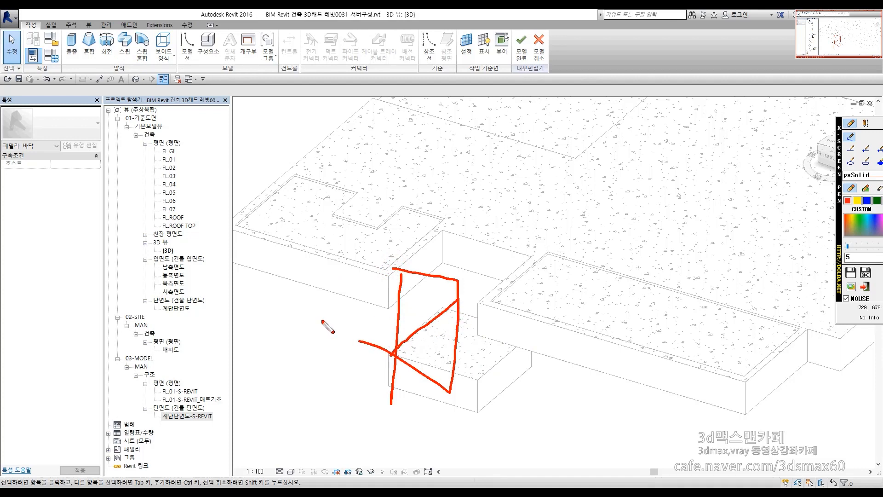
mouse_move(164, 417)
left_mouse_down()
mouse_move(221, 431)
mouse_move(152, 410)
mouse_move(263, 445)
left_mouse_up()
mouse_move(280, 395)
left_mouse_down()
mouse_move(376, 330)
mouse_move(377, 358)
left_mouse_up()
key("Escape")
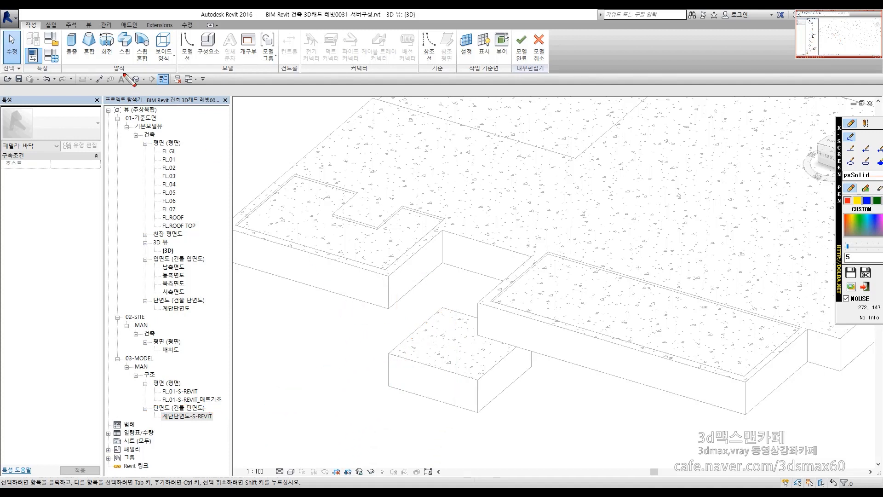
Step: Create a sweep and pick the pit slab's three upper edges bordering the surrounding mat as its path
left_click(125, 46)
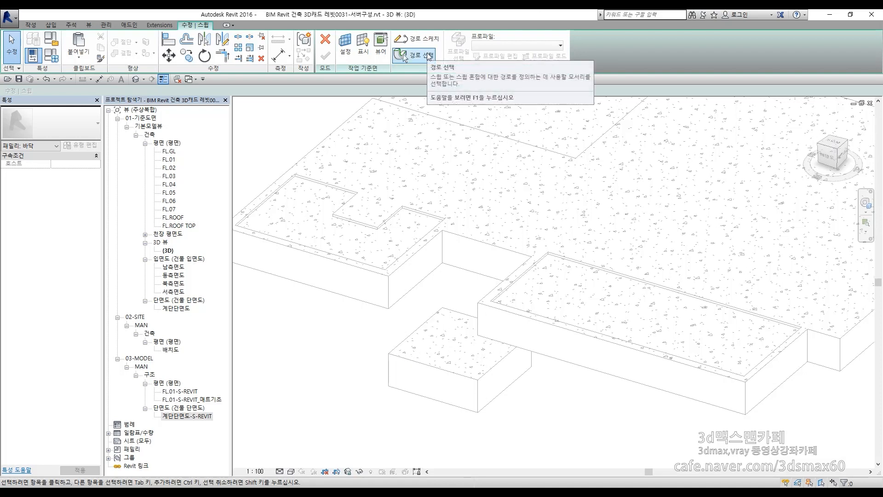
left_click(423, 54)
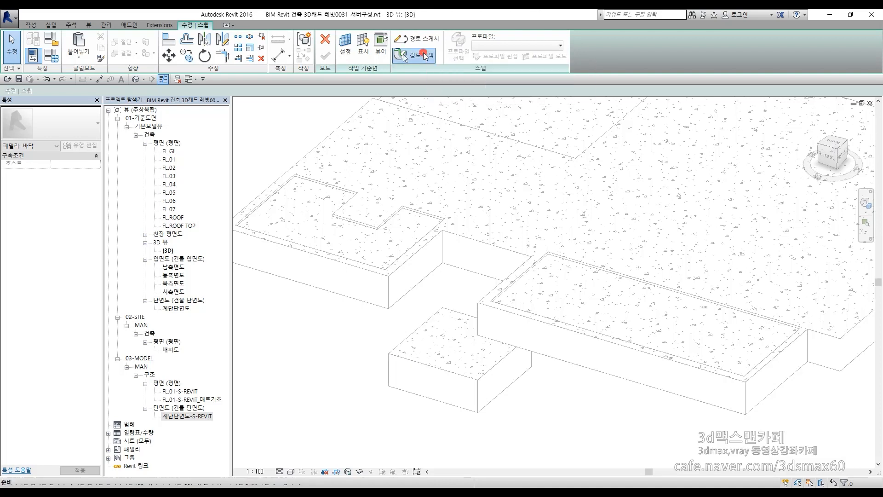
left_click(412, 334)
left_click(463, 313)
left_click(501, 360)
key("Escape")
middle_click_drag(396, 360, 873, 113, "shift")
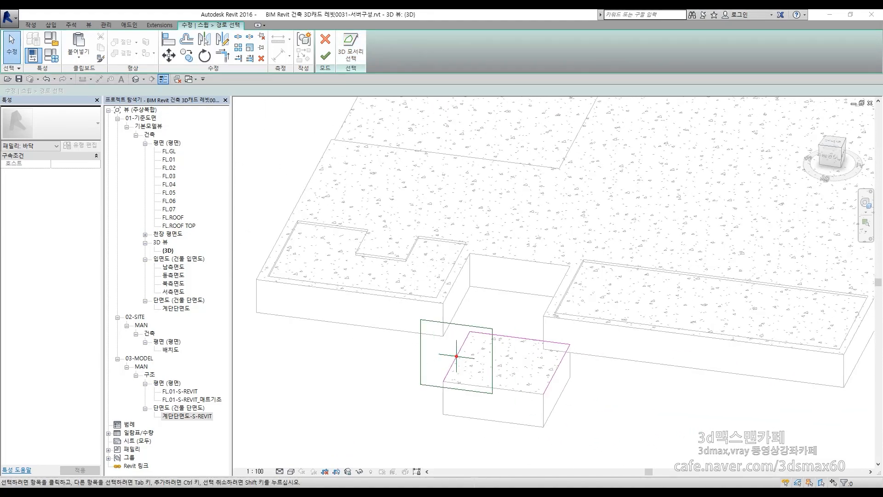
left_click(680, 48)
middle_click_drag(590, 380, 474, 384, "shift")
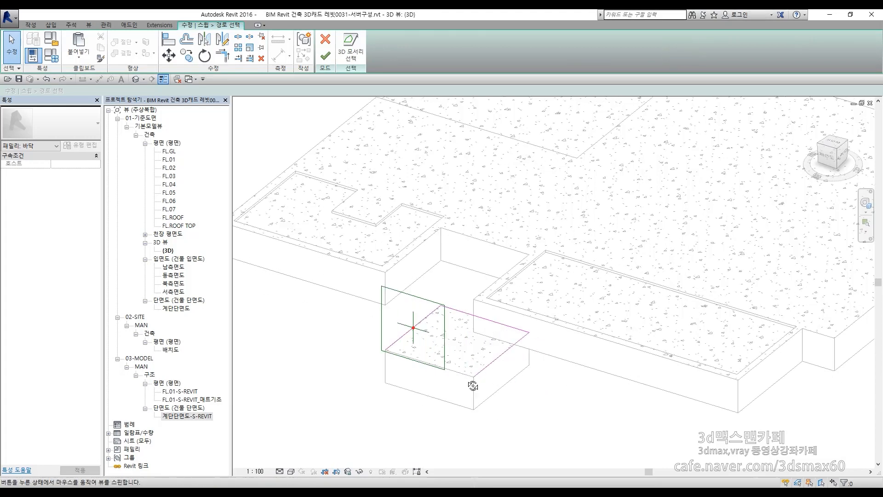
left_click(325, 56)
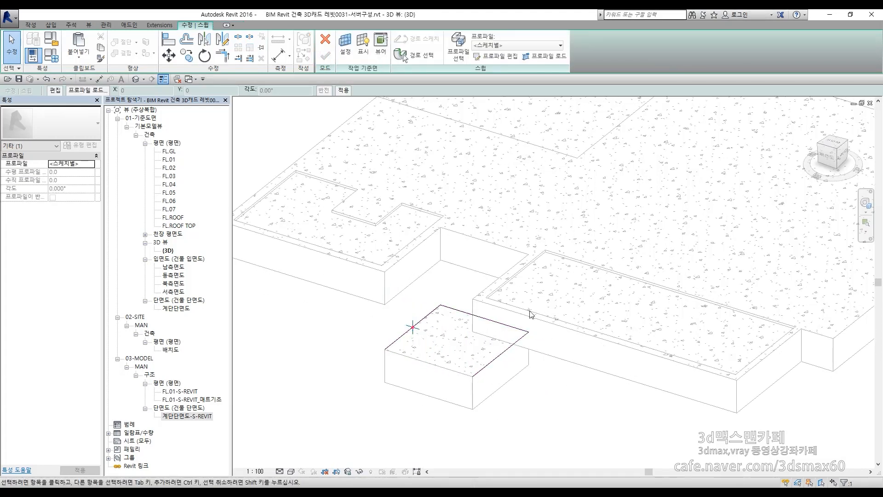
Step: Edit the sweep profile in section 계단단면도-S-REVIT, picking the pit side, mat underside, sloping drawing line and pit slab bottom as profile lines
left_click(497, 56)
scroll(414, 348, "up", 5)
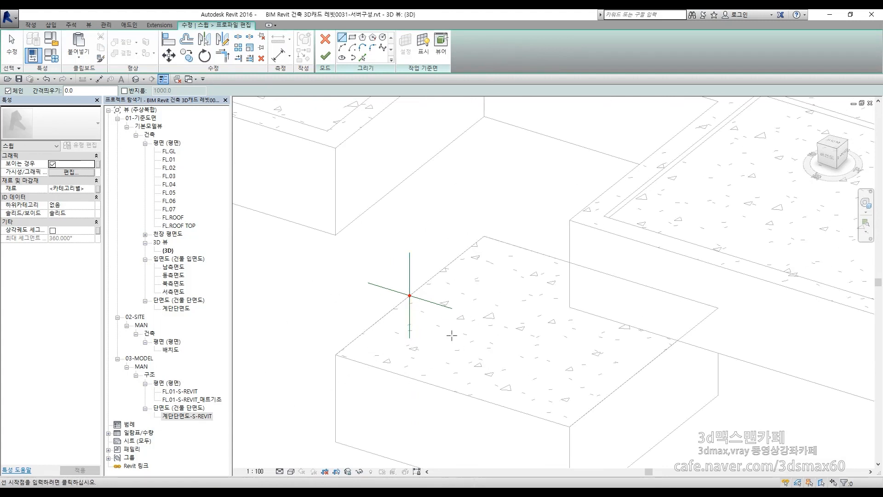
double_click(183, 418)
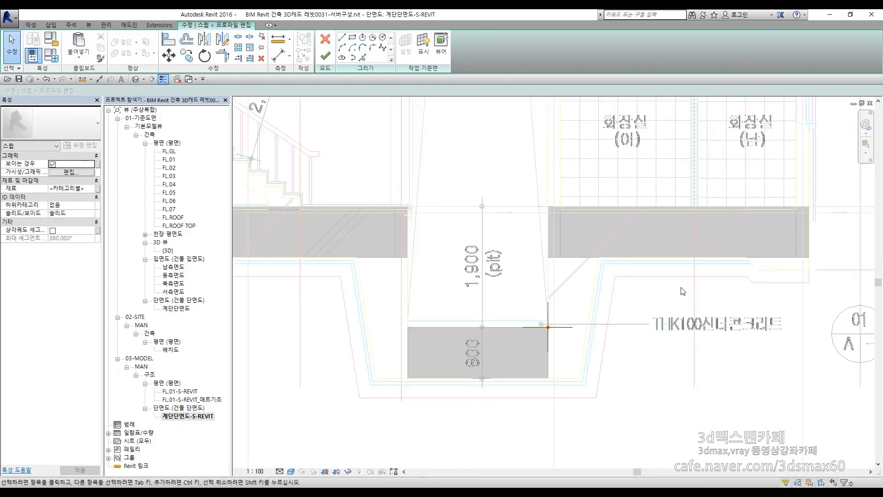
scroll(585, 354, "up", 3)
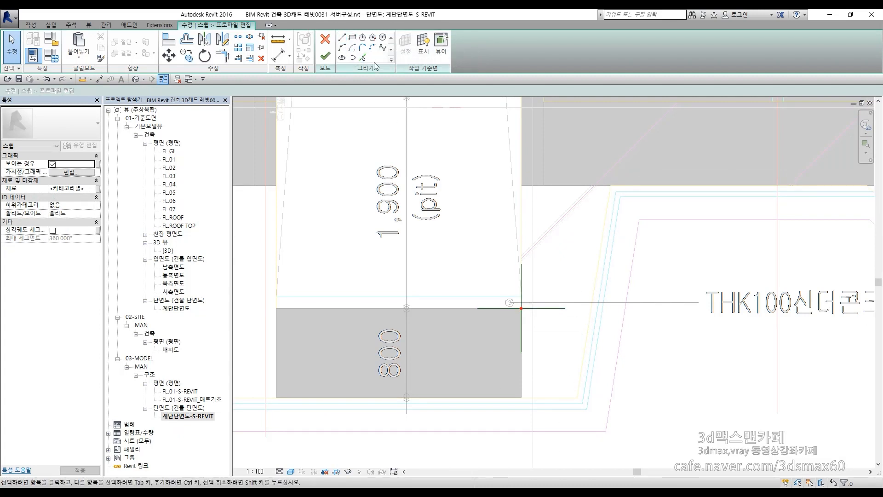
left_click(362, 58)
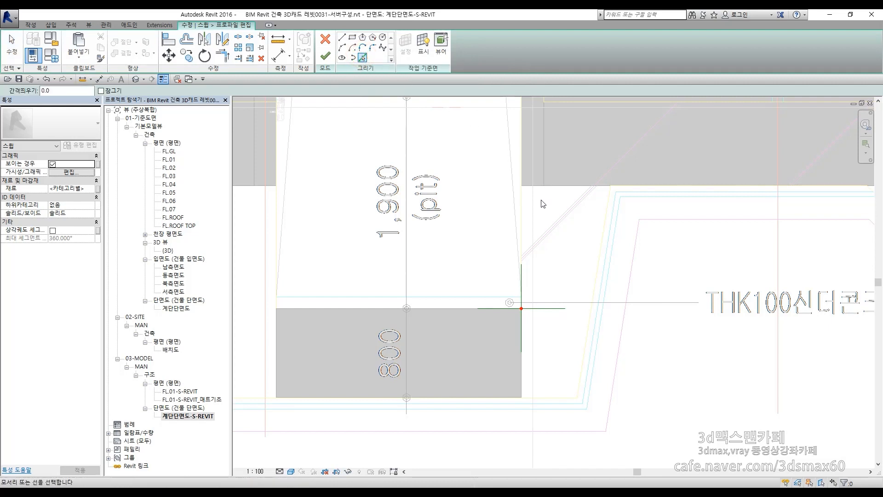
left_click(520, 213)
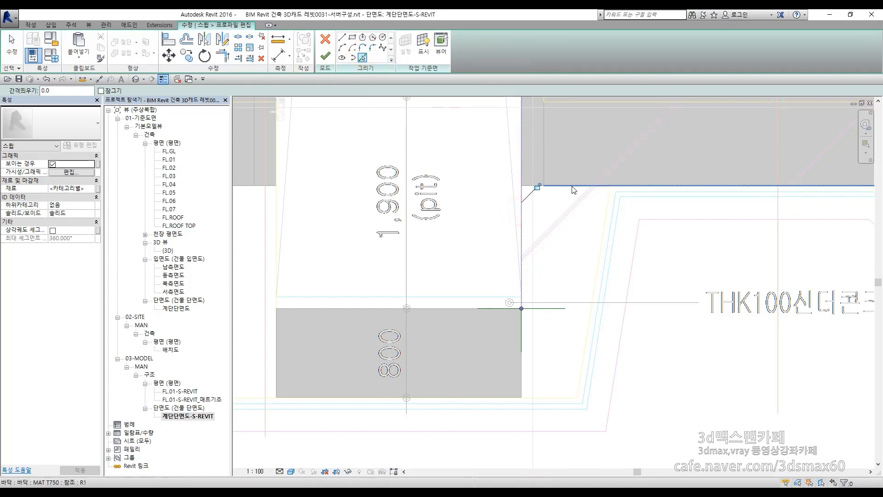
left_click(572, 186)
left_click(605, 229)
key("Escape")
key("Escape")
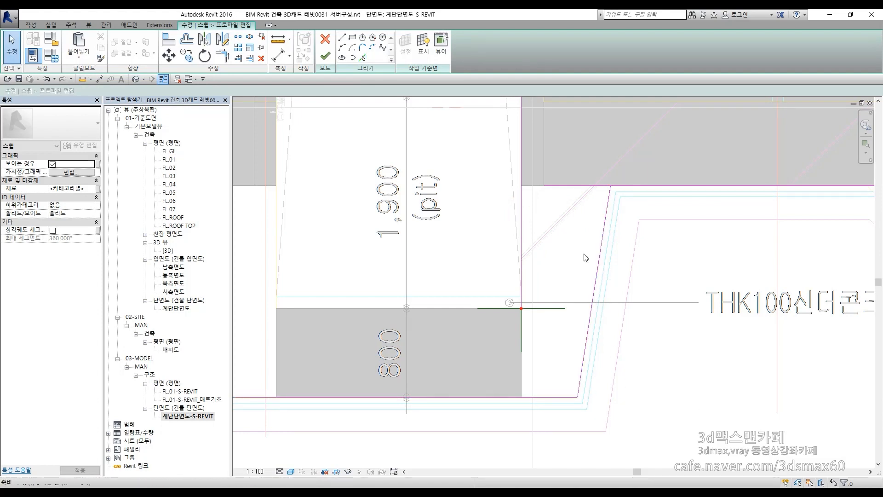
Step: Trim the picked profile lines to each other to form a closed wall section with a sloping outer face
key("t")
key("r")
left_click(590, 187)
left_click(610, 199)
left_click(574, 187)
left_click(521, 205)
left_click(521, 238)
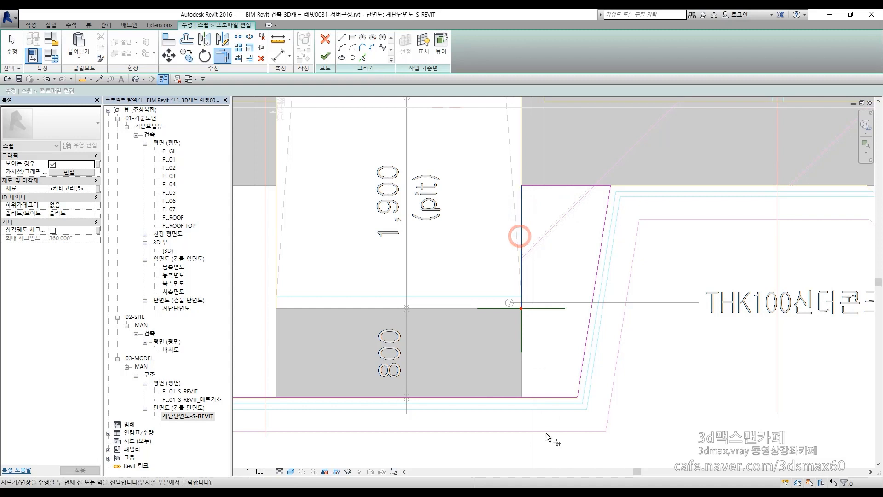
left_click(544, 396)
key("Escape")
key("Escape")
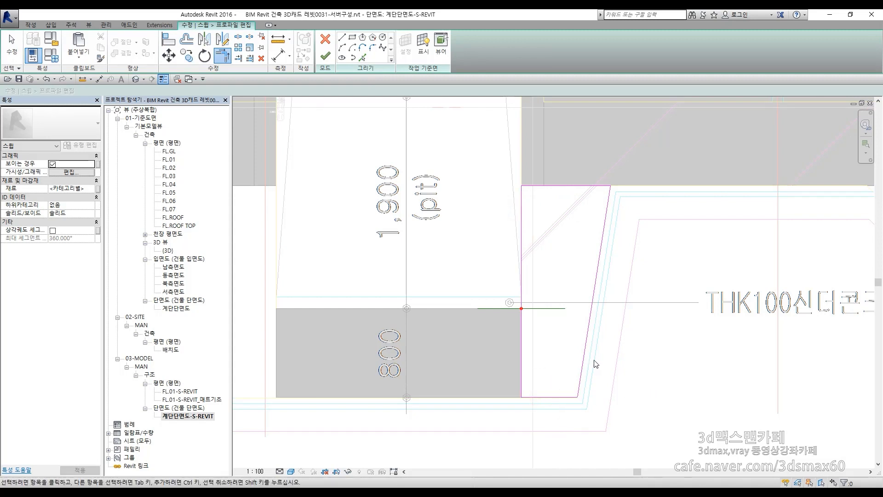
Step: Assign the material 00.콘크리트 to the sweep and finish its profile and the sweep itself
left_click(92, 189)
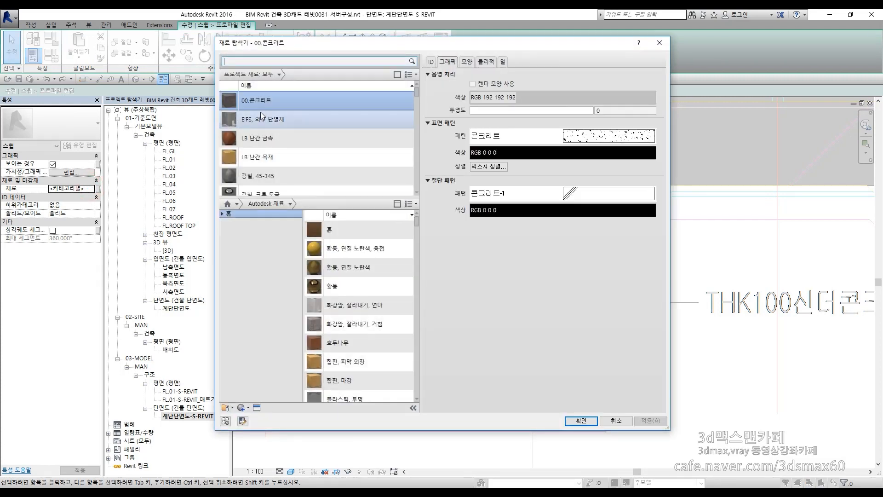
left_click(582, 421)
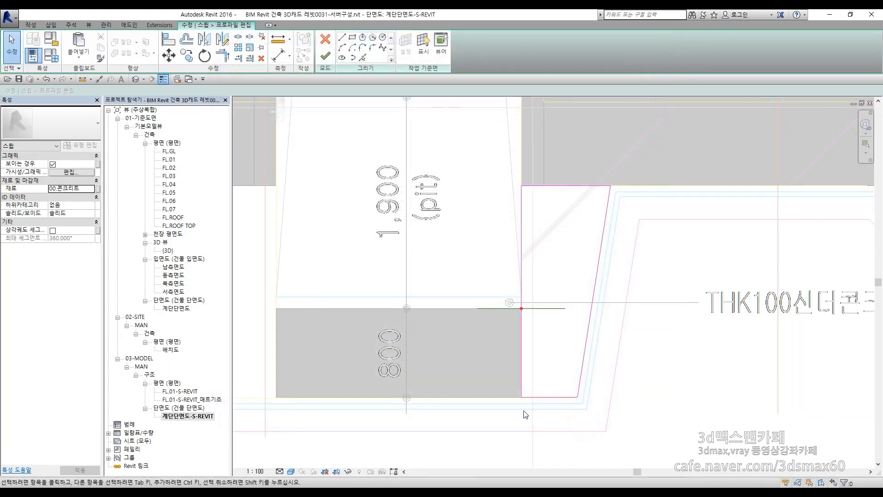
left_click(325, 55)
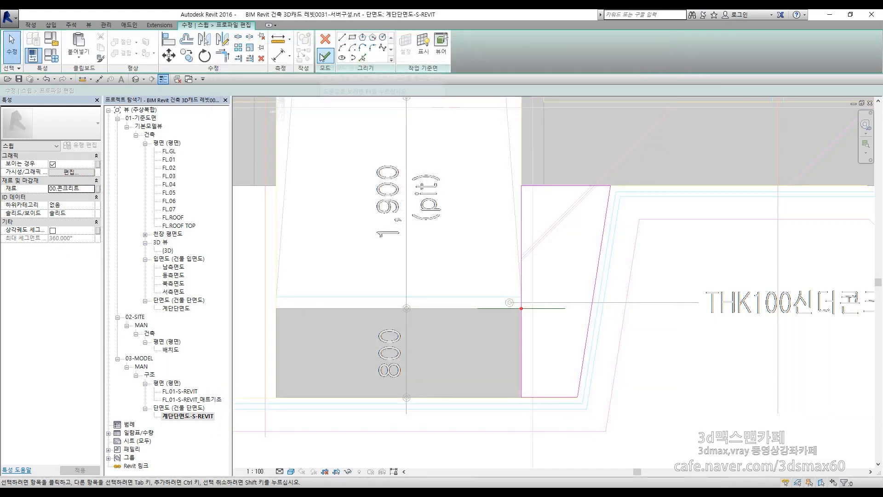
left_click(679, 352)
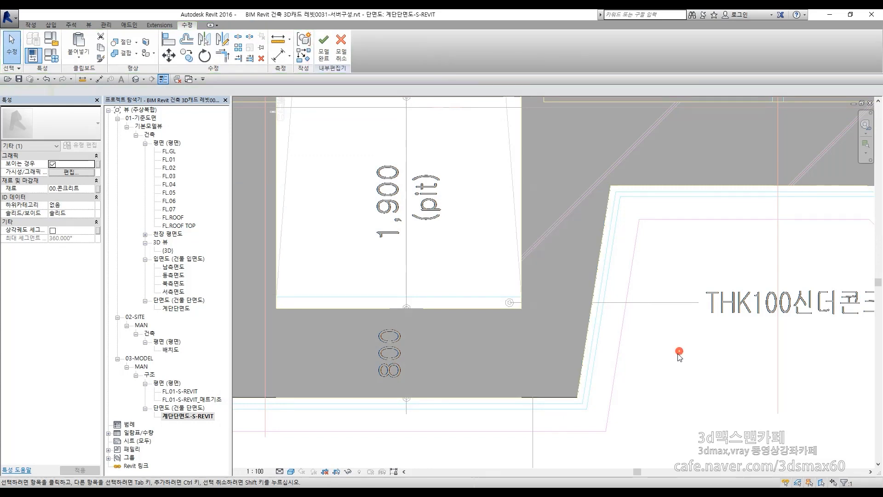
Step: Show the swept pit walls in the 3D view and finish the in-place model
key("ctrl+Tab")
scroll(481, 322, "down", 6)
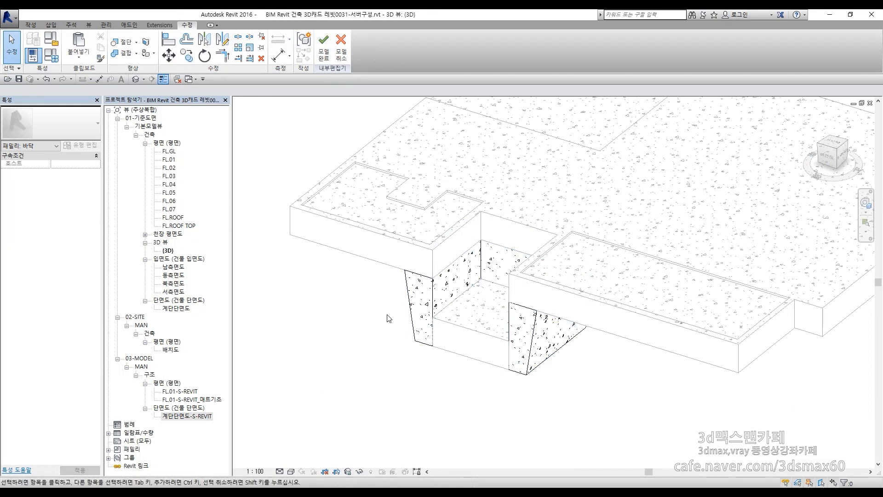
key("F12")
left_click(432, 278)
mouse_move(432, 278)
left_mouse_down()
mouse_move(513, 294)
mouse_move(506, 325)
left_mouse_up()
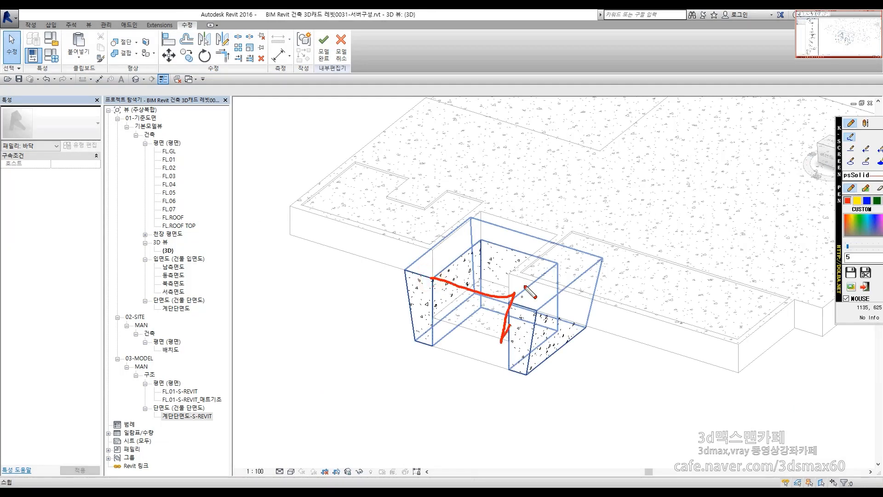
mouse_move(526, 277)
left_mouse_down()
mouse_move(442, 249)
mouse_move(436, 324)
mouse_move(513, 339)
mouse_move(515, 277)
mouse_move(390, 235)
left_mouse_up()
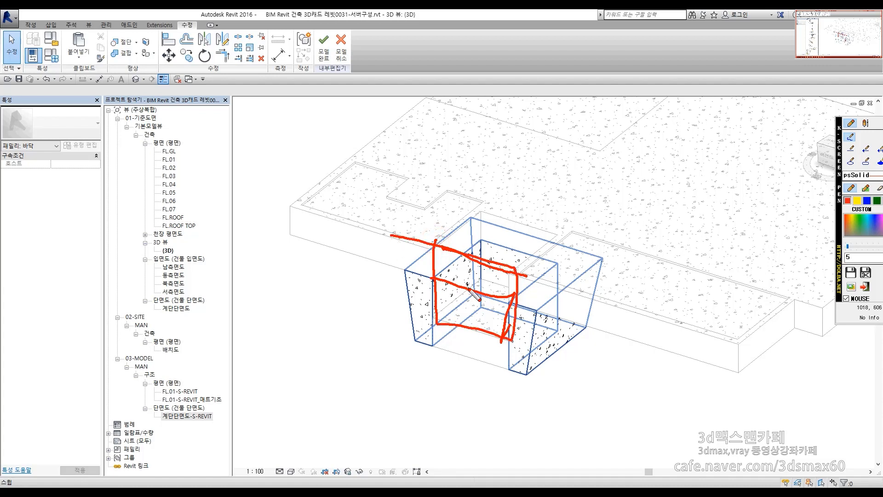
key("Escape")
left_click(323, 41)
Step: Examine in 3D how the in-place pit walls meet the pit slab and the surrounding mat slab
left_click(395, 381)
middle_click_drag(394, 381, 558, 371, "shift")
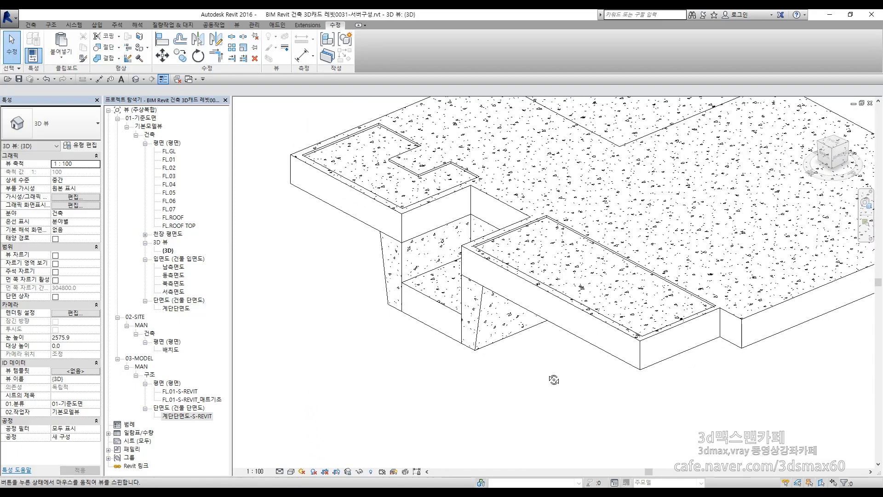
scroll(464, 305, "up", 3)
middle_click_drag(355, 397, 401, 433)
left_click(438, 359)
left_click(361, 420)
left_click(394, 257)
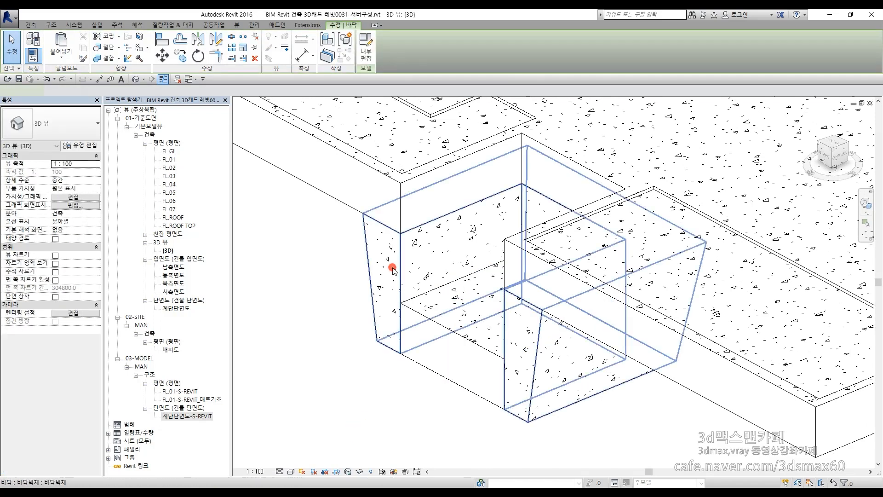
left_click(331, 384)
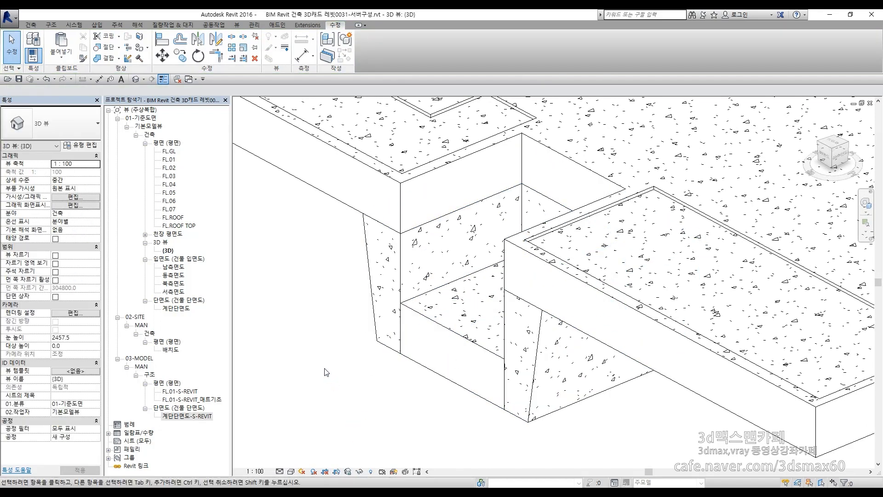
key("ctrl+1")
mouse_move(110, 72)
left_mouse_down()
mouse_move(88, 64)
mouse_move(109, 49)
left_mouse_up()
key("ctrl+1")
Step: Join the geometry of the in-place pit walls with the pit slab and with the surrounding mat slab
left_click(109, 58)
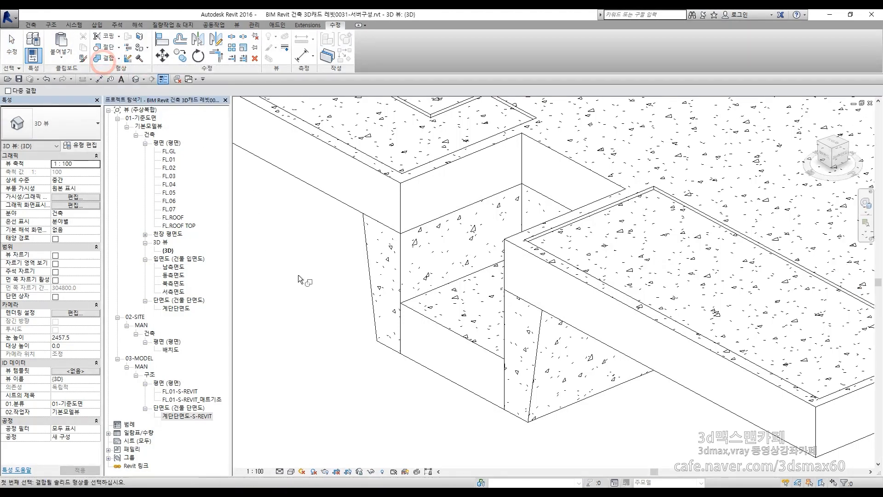
left_click(412, 338)
left_click(402, 278)
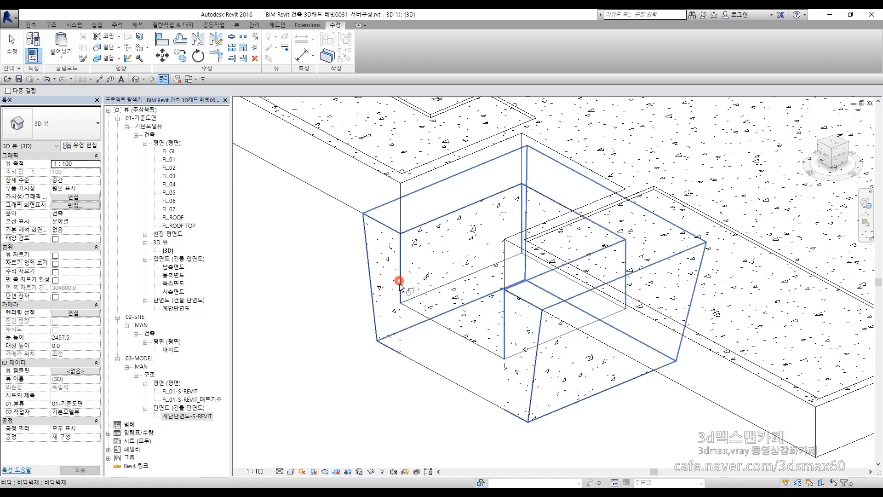
left_click(404, 253)
left_click(416, 197)
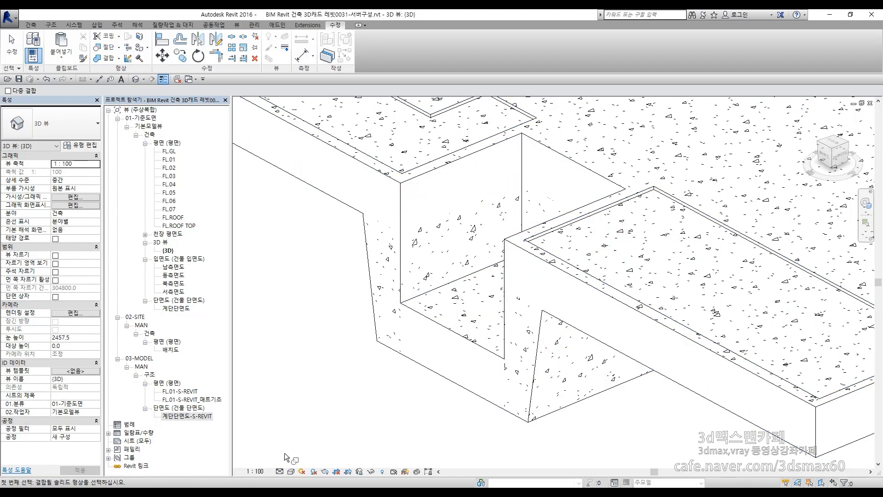
key("Escape")
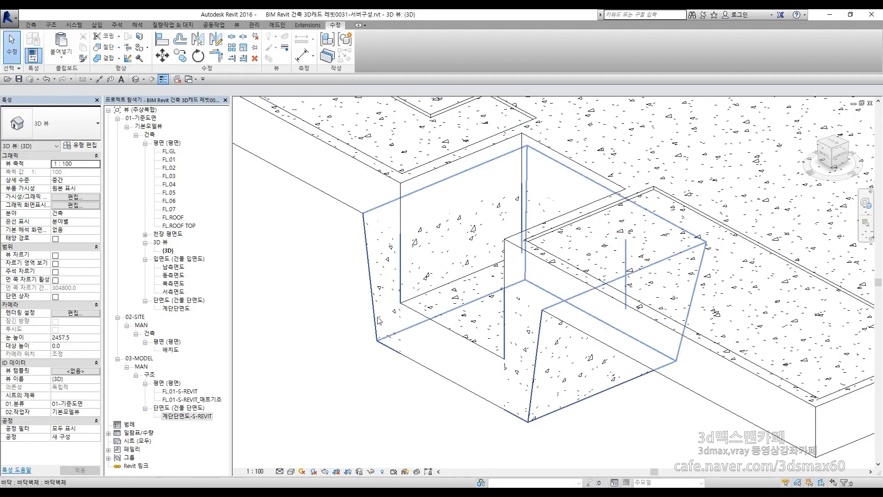
left_click(378, 297)
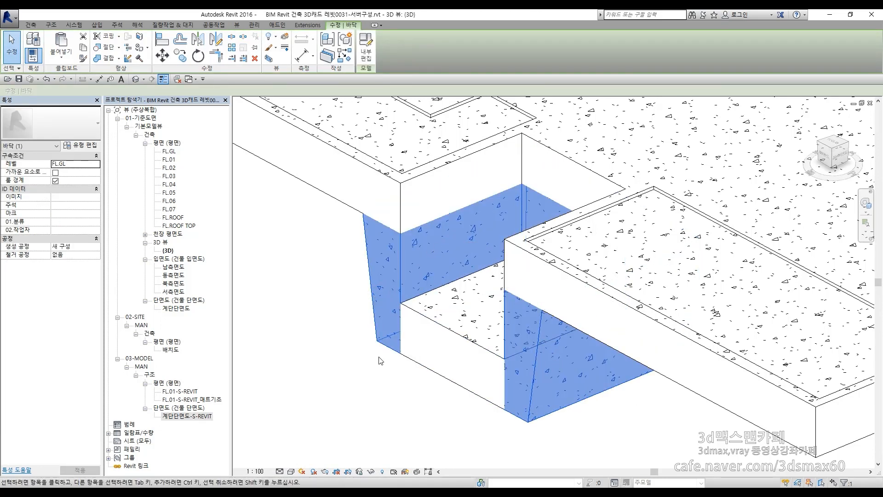
left_click(386, 416)
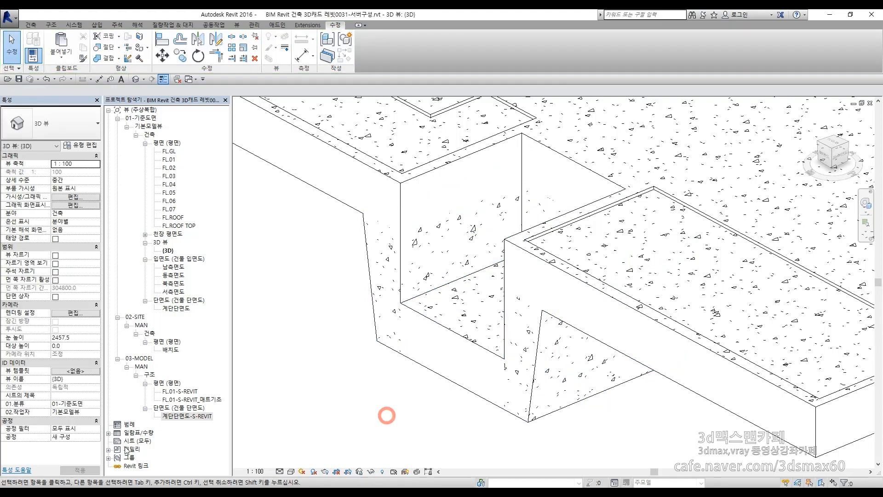
Step: Open section 계단단면도-S-REVIT and examine the width and depth of the thickened mat edge below the restrooms
double_click(187, 416)
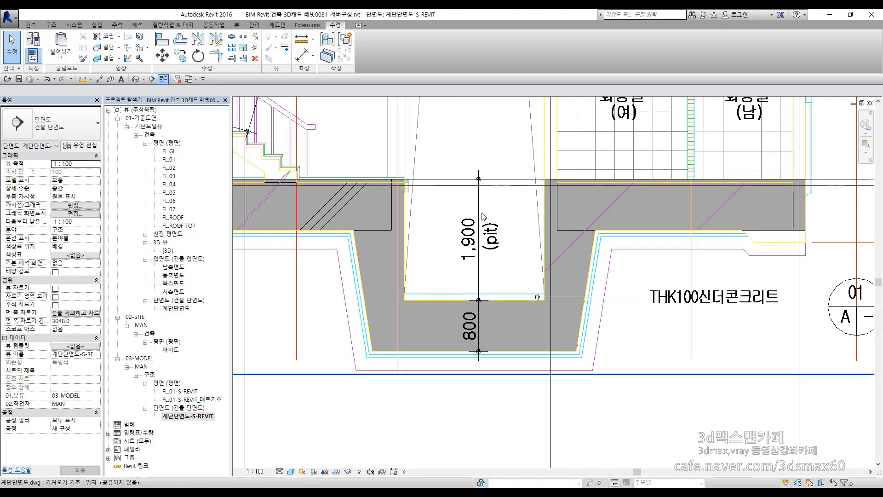
middle_click_drag(722, 316, 509, 348)
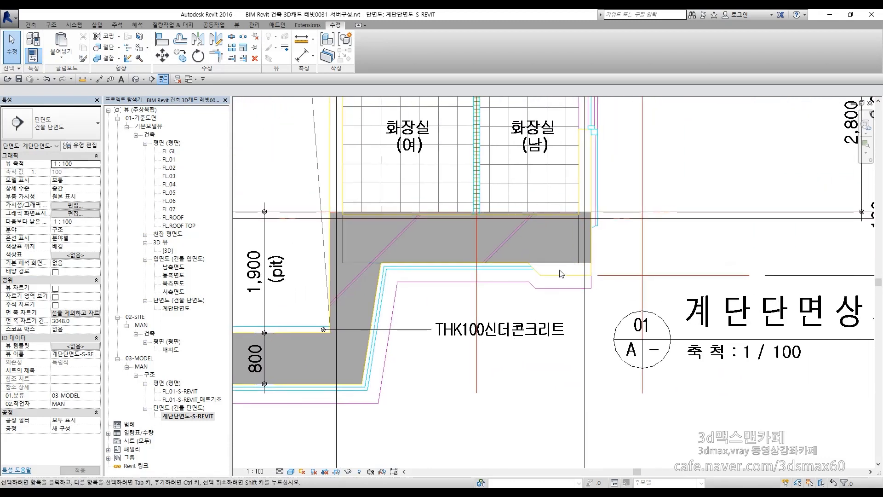
scroll(575, 264, "up", 4)
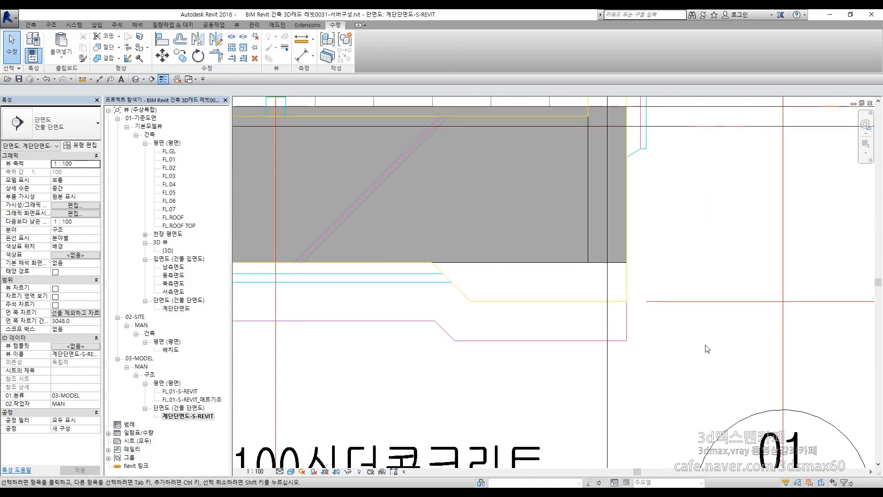
key("F9")
mouse_move(431, 259)
left_mouse_down()
mouse_move(435, 201)
mouse_move(630, 234)
left_mouse_up()
left_click_drag(629, 265, 631, 199)
mouse_move(637, 259)
left_mouse_down()
mouse_move(677, 259)
mouse_move(658, 301)
mouse_move(692, 303)
left_mouse_up()
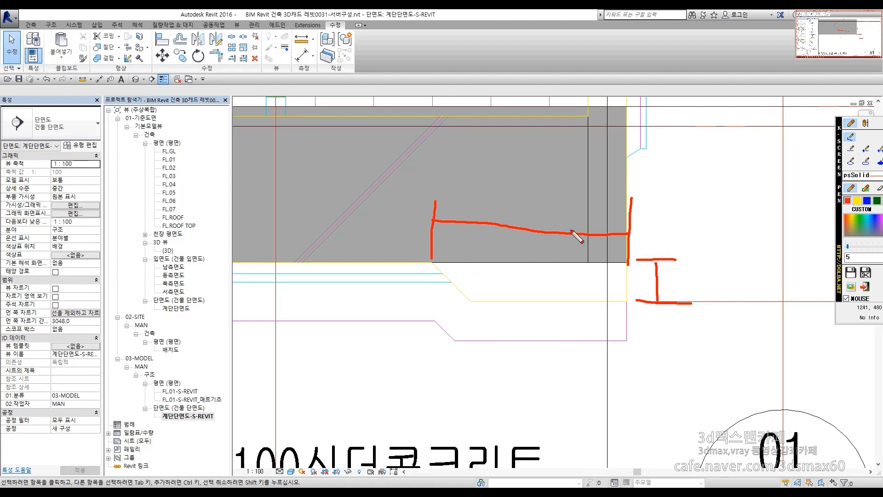
key("Escape")
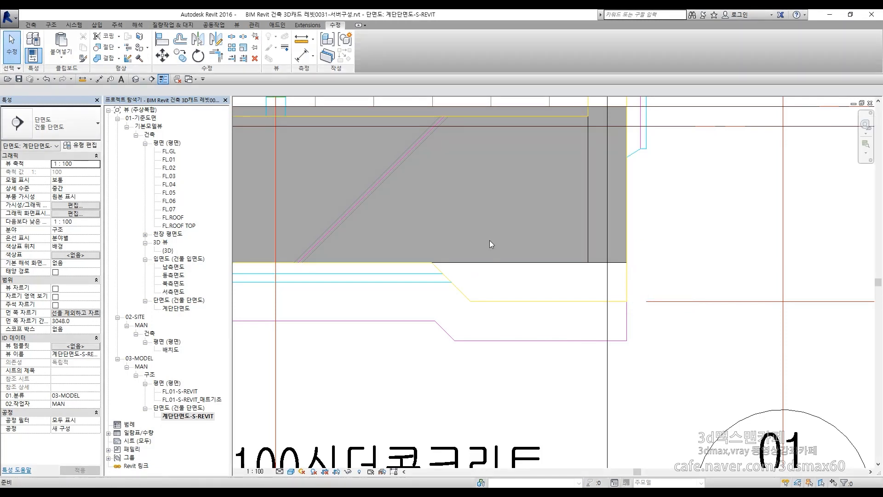
Step: Dimension the width and the depth of the thickened mat edge in the section with aligned dimensions
key("d")
key("i")
left_click(627, 276)
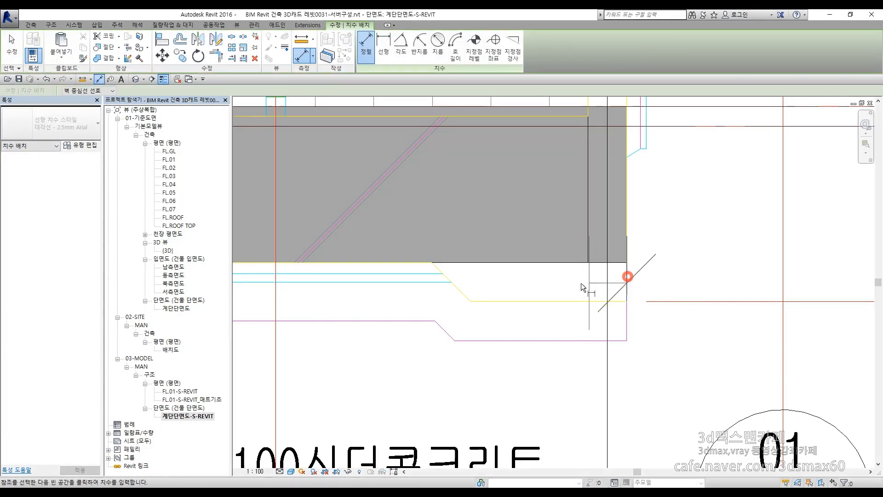
left_click(431, 263)
left_click(446, 222)
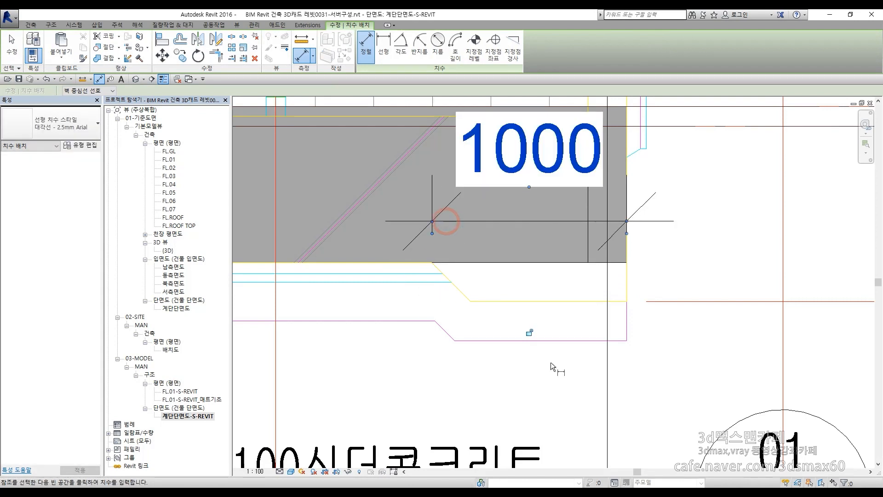
left_click(587, 300)
left_click(580, 263)
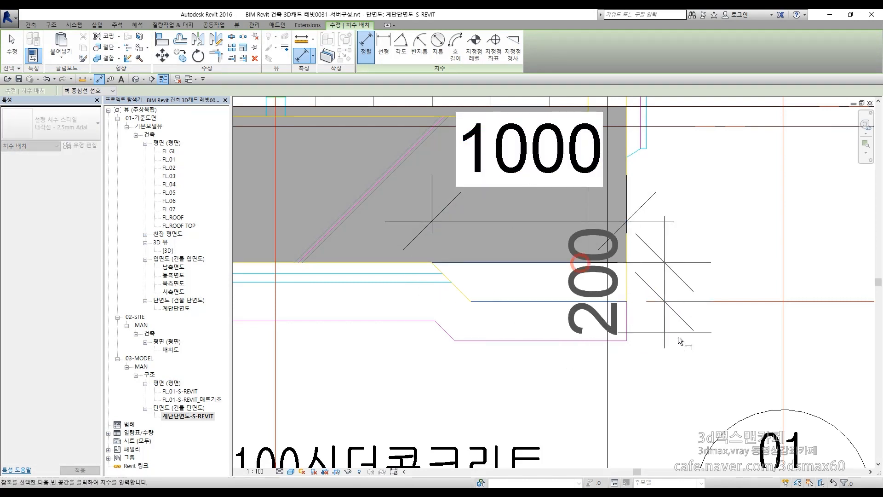
left_click(814, 343)
key("Escape")
key("Escape")
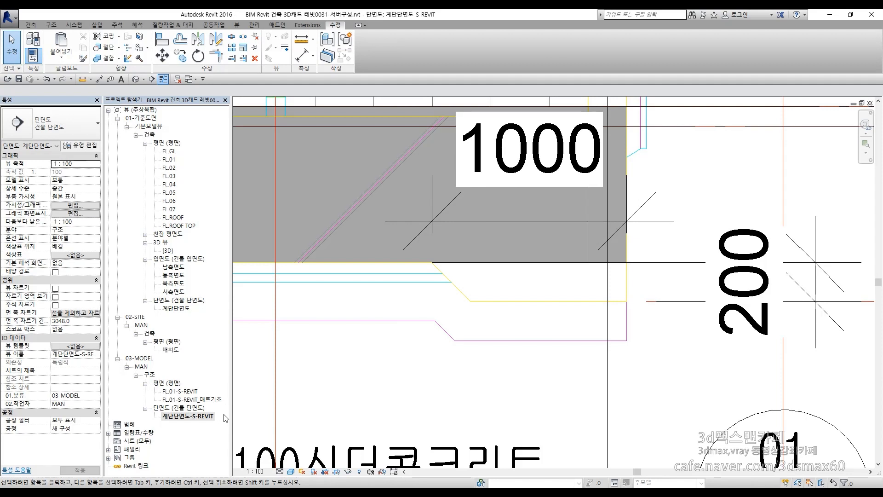
Step: Duplicate the 900 x 450mm type of the profile family M_슬래브 모서리-두껍게 and name the copy 1000 x 200mm
double_click(131, 451)
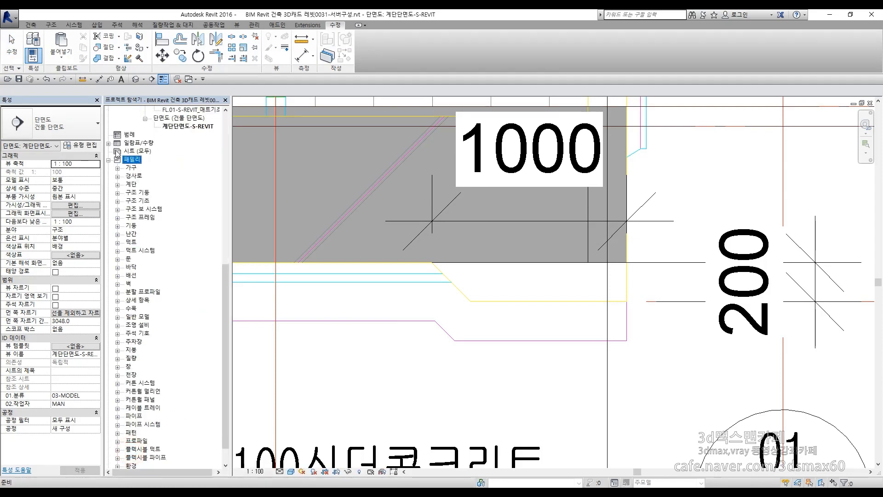
scroll(199, 401, "down", 1)
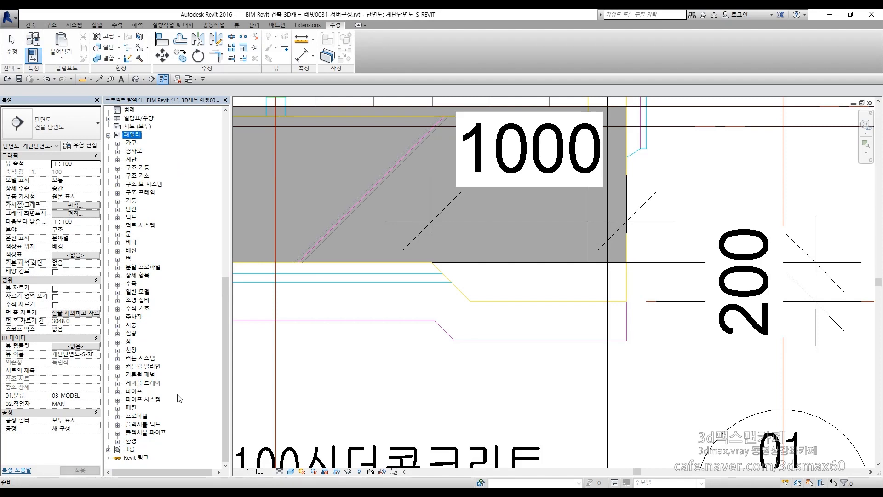
double_click(135, 415)
scroll(145, 364, "down", 2)
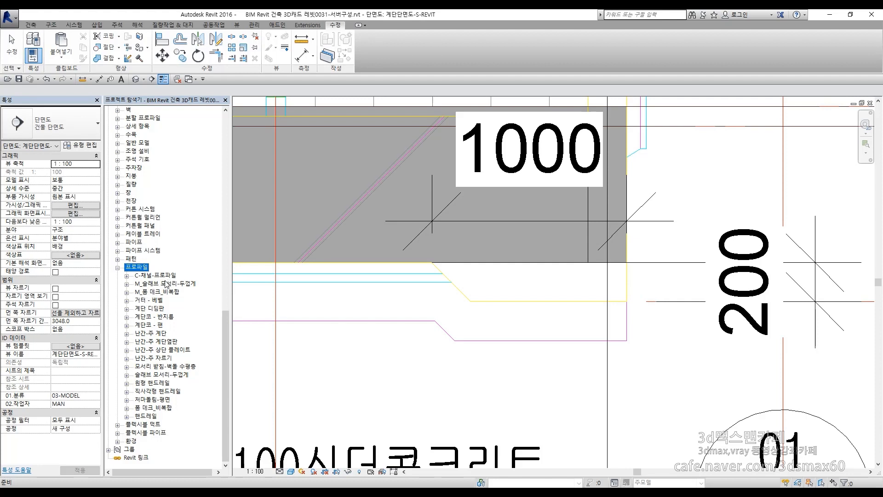
left_click(152, 283)
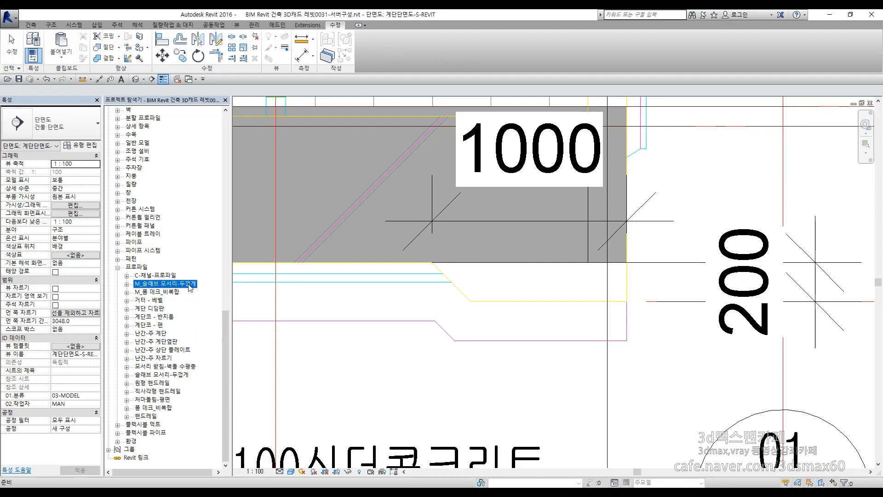
double_click(185, 286)
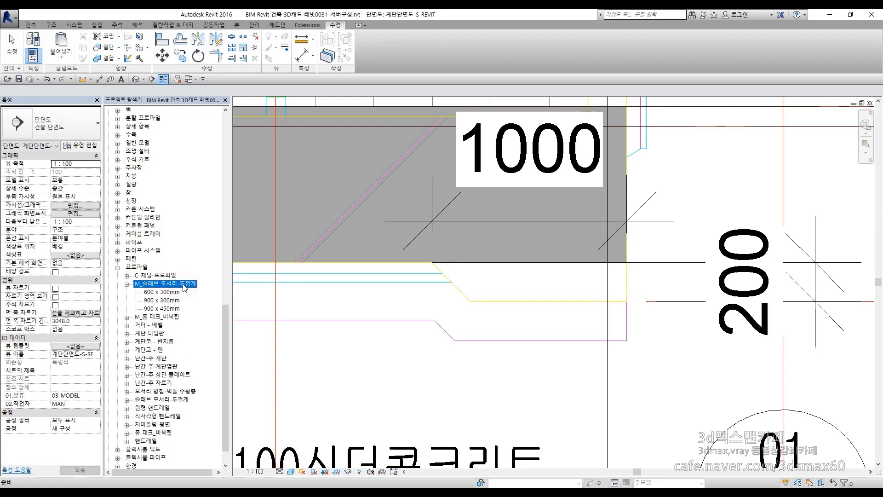
left_click(165, 309)
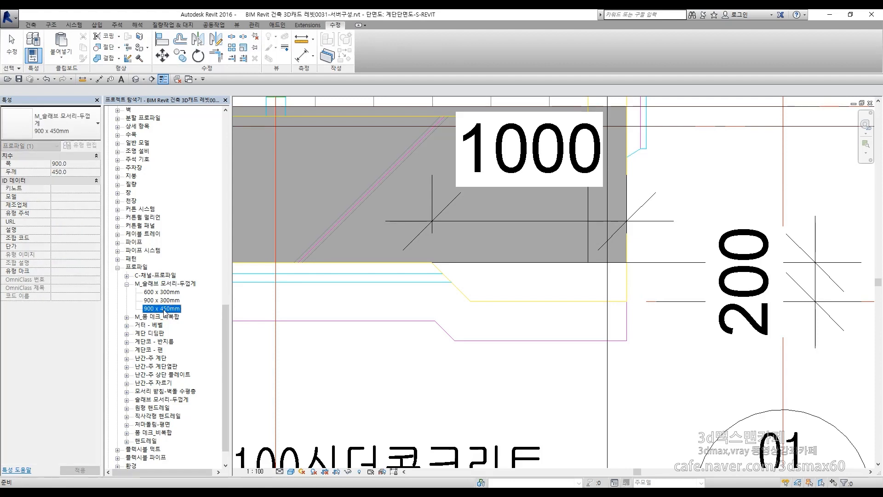
right_click(164, 311)
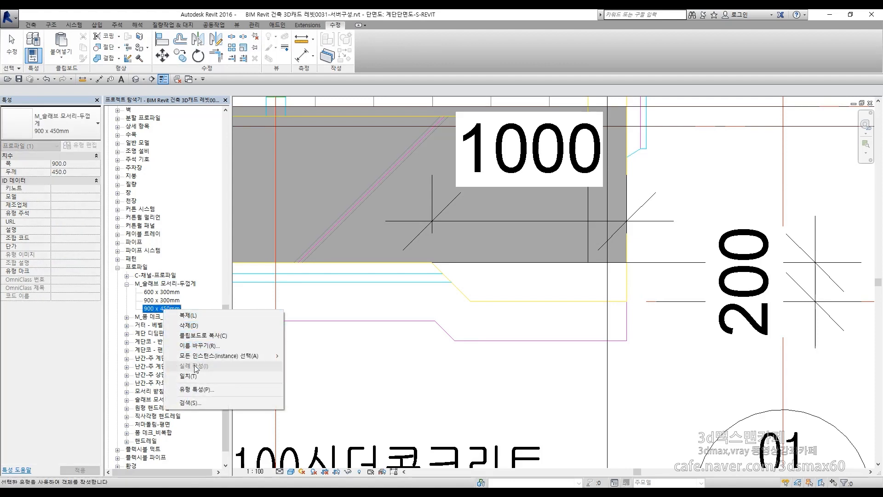
left_click(203, 316)
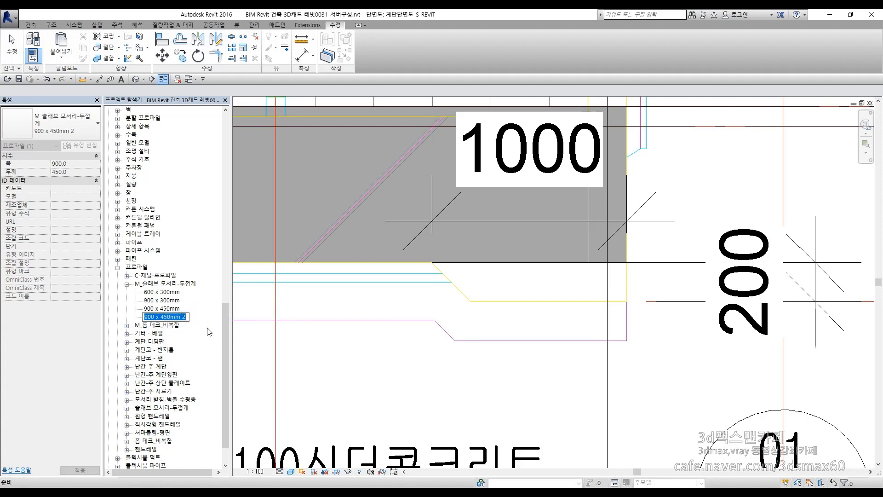
key("Home")
key("BackSpace")
type("100")
key("Return")
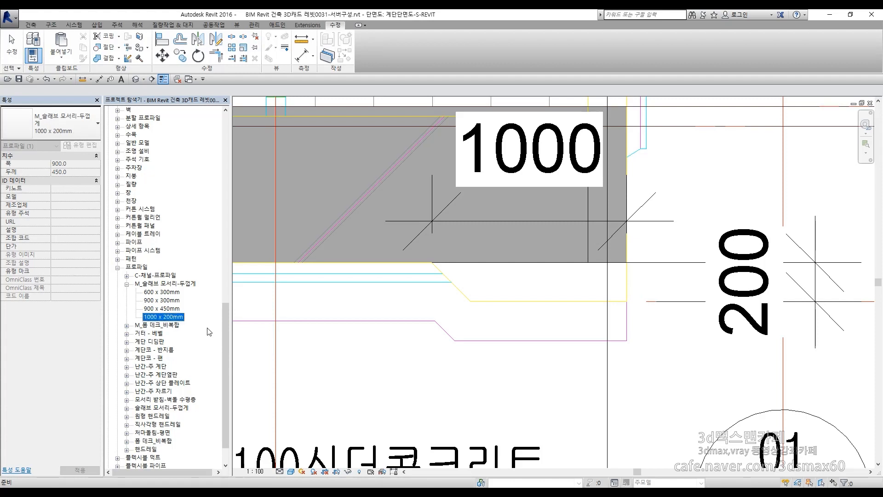
Step: Set the 1000 x 200mm profile type's width (폭) to 1000 and its thickness (두께) to 200
double_click(170, 317)
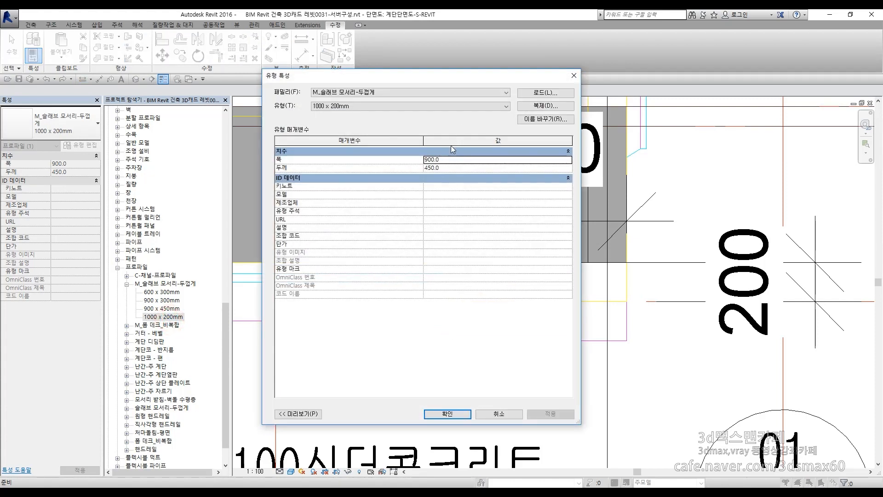
left_click(449, 160)
type("10")
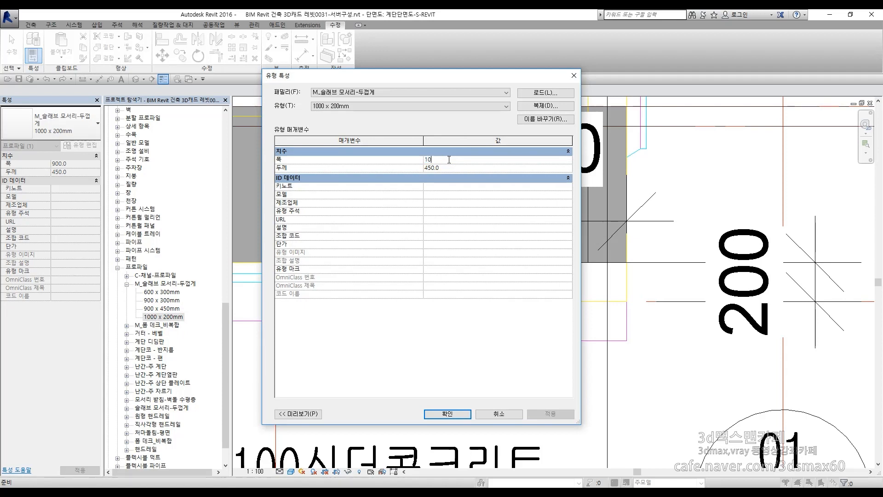
key("Tab")
type("200.0")
left_click(453, 413)
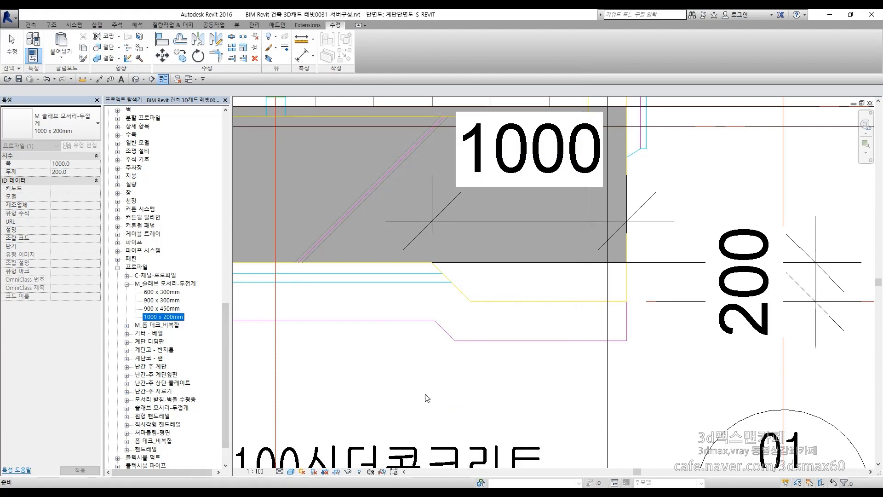
Step: Switch to the {3D} view and show the whole mat foundation from below
left_click(423, 394)
key("ctrl+Tab")
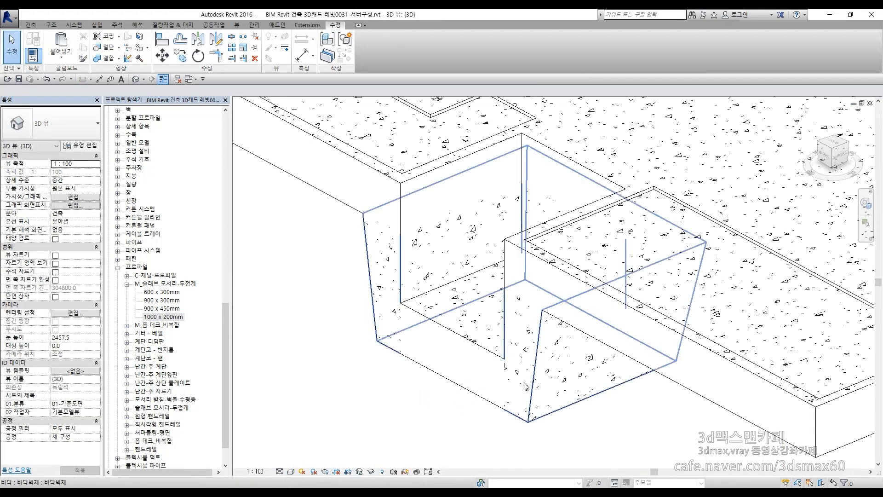
scroll(526, 386, "down", 5)
middle_click_drag(526, 387, 529, 294, "shift")
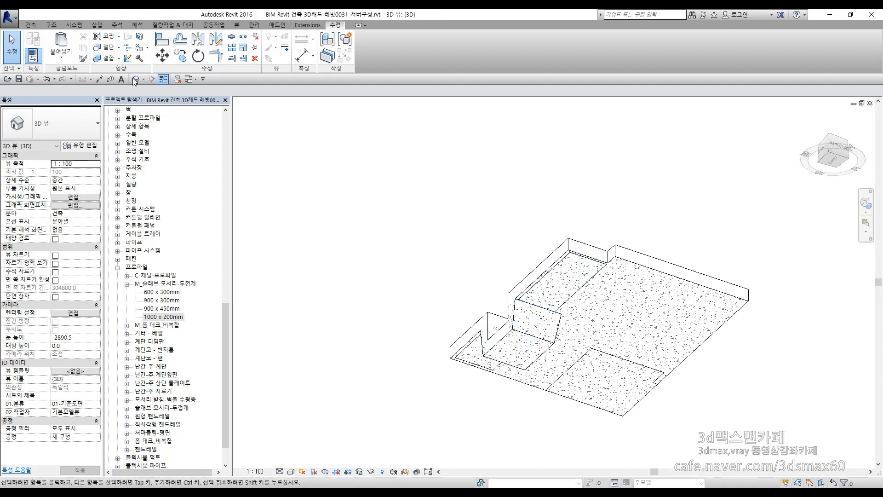
Step: Start a floor slab edge (슬래브 모서리) and duplicate its type under the name 1000X200
left_click(50, 24)
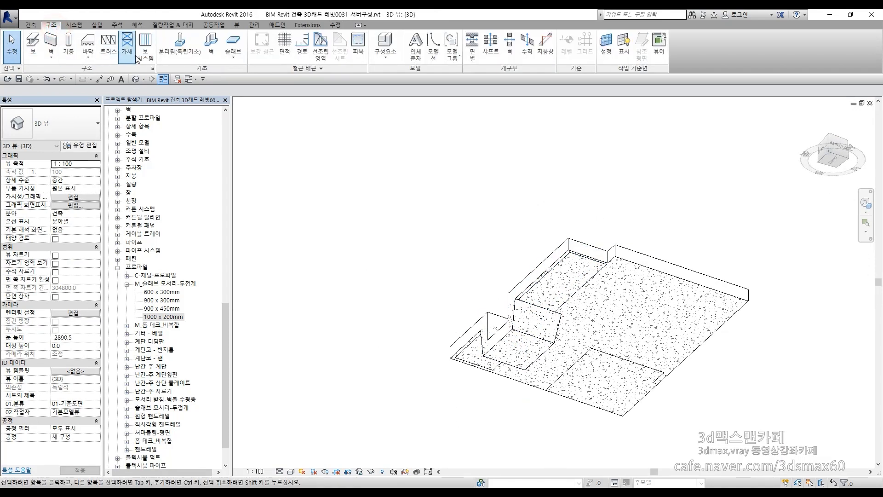
left_click(84, 58)
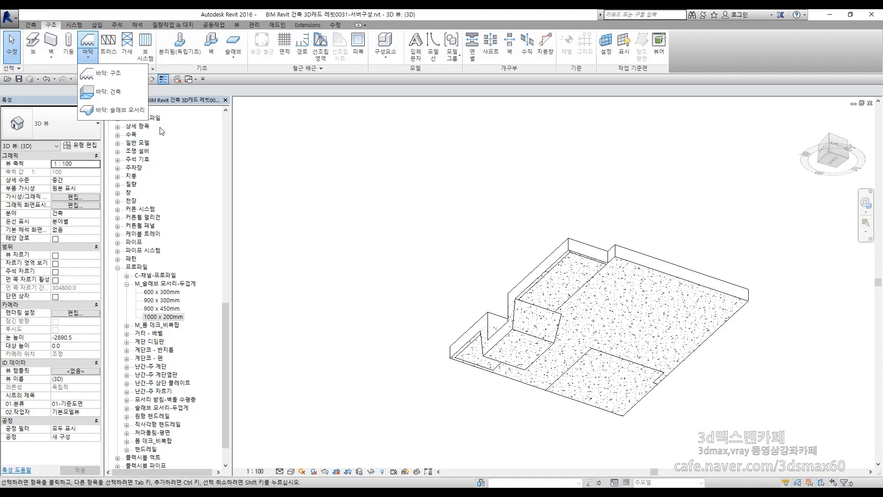
left_click(120, 111)
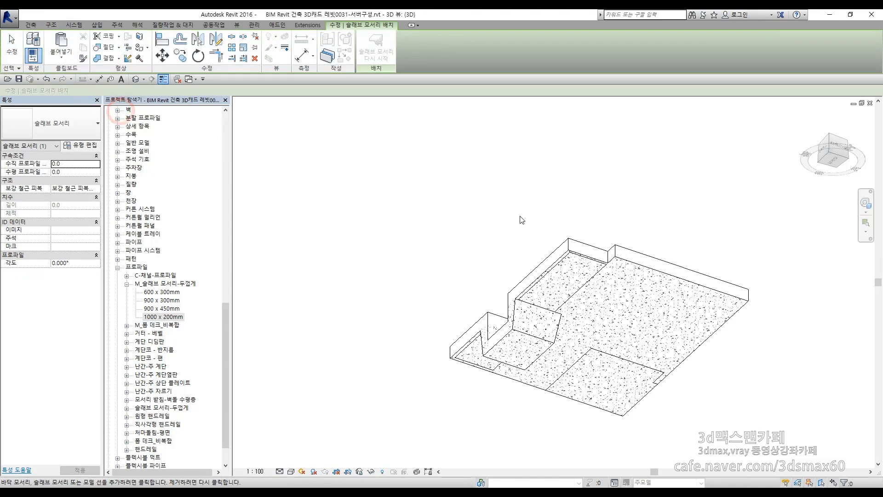
left_click(79, 145)
left_click(543, 106)
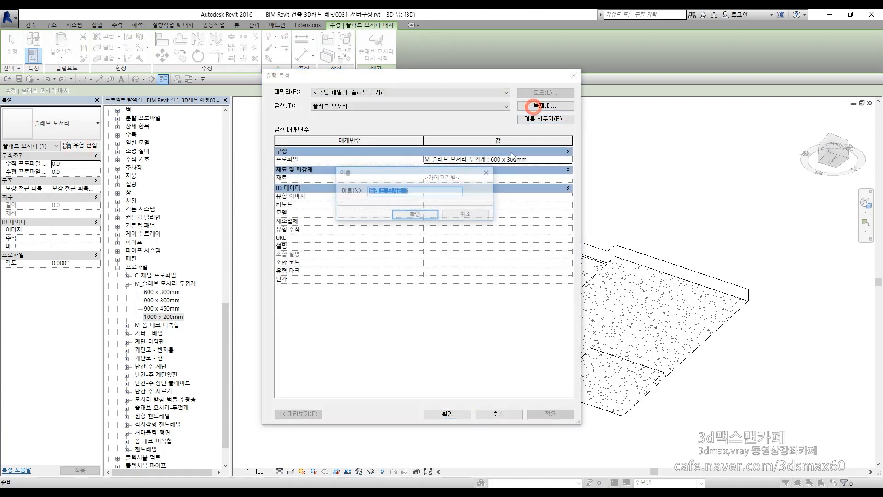
type("l")
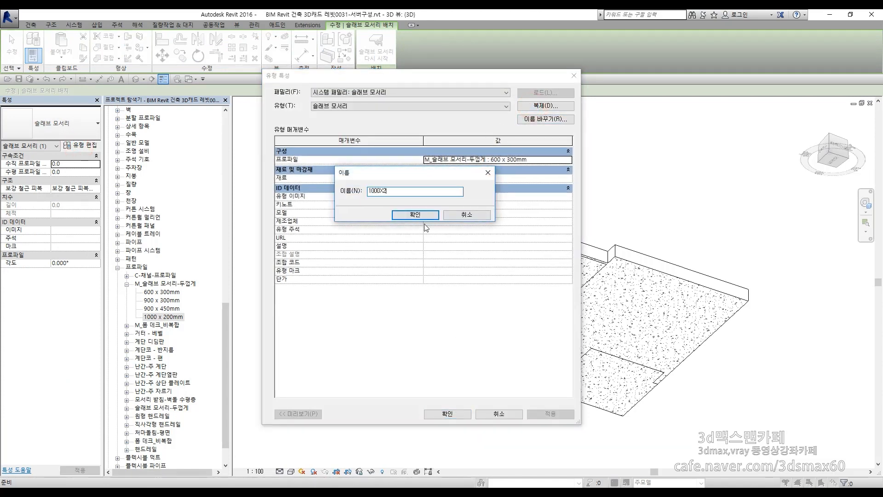
left_click(416, 214)
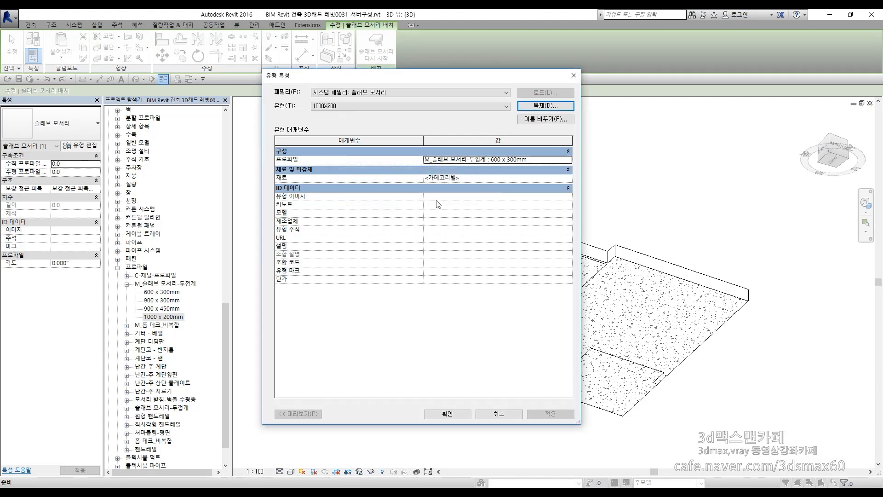
Step: Assign the profile M_슬래브 모서리-두껍게 : 1000 x 200mm and the material 00.콘크리트 to the 1000X200 slab edge type
left_click(569, 160)
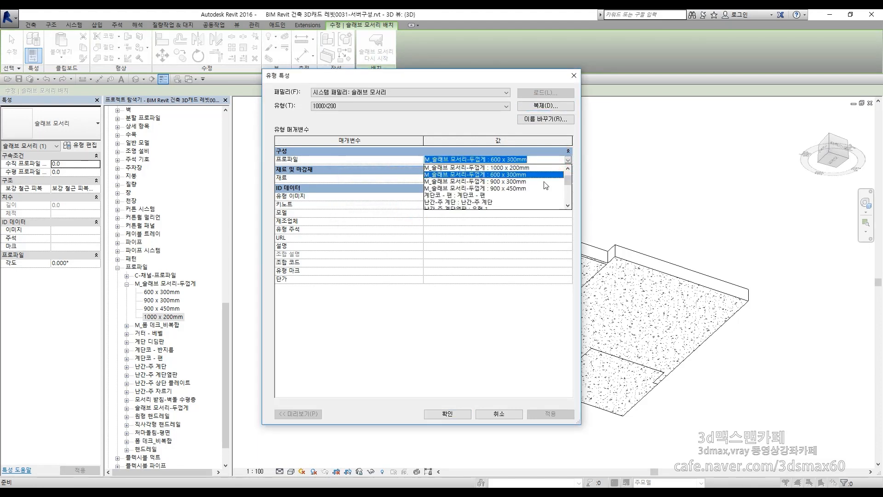
left_click(495, 167)
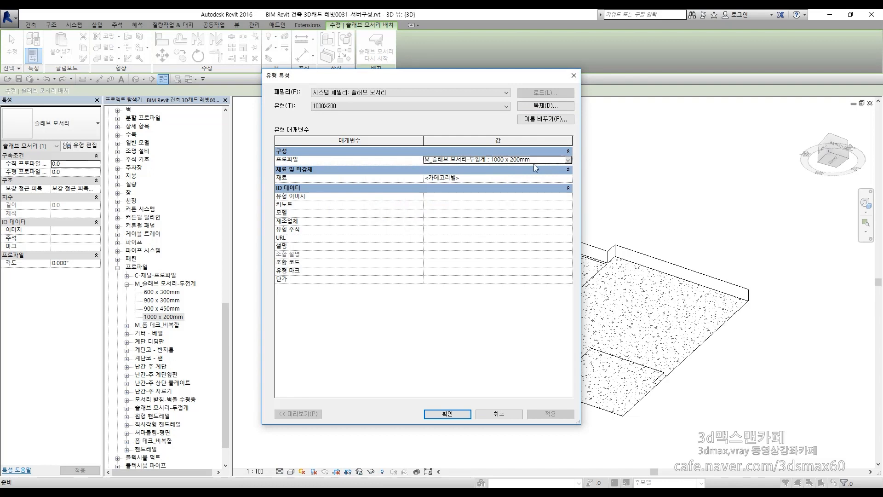
left_click(571, 177)
left_click(568, 177)
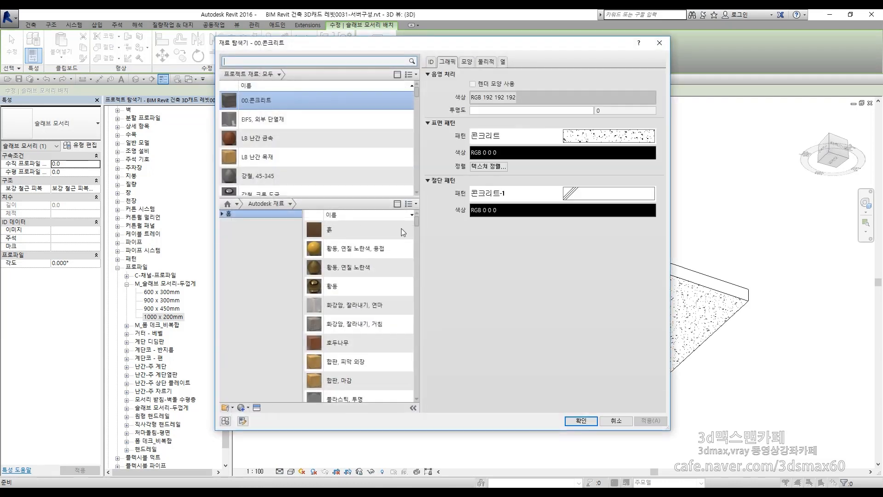
left_click(580, 421)
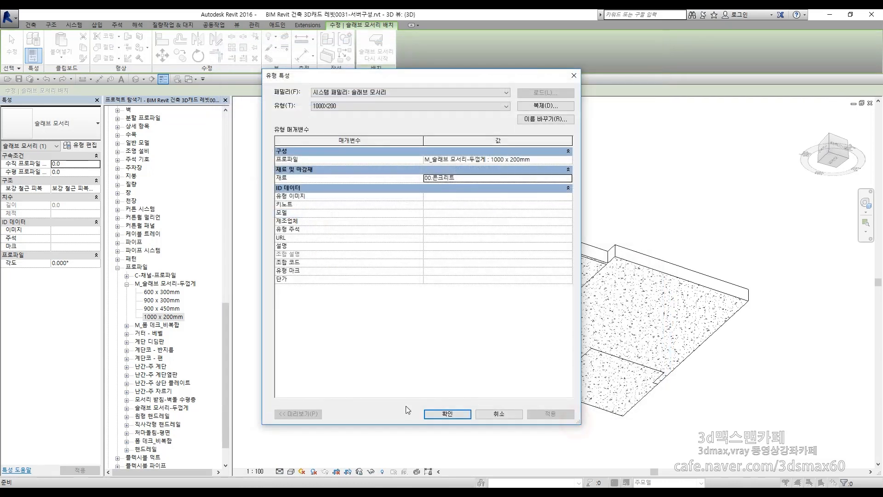
left_click(426, 413)
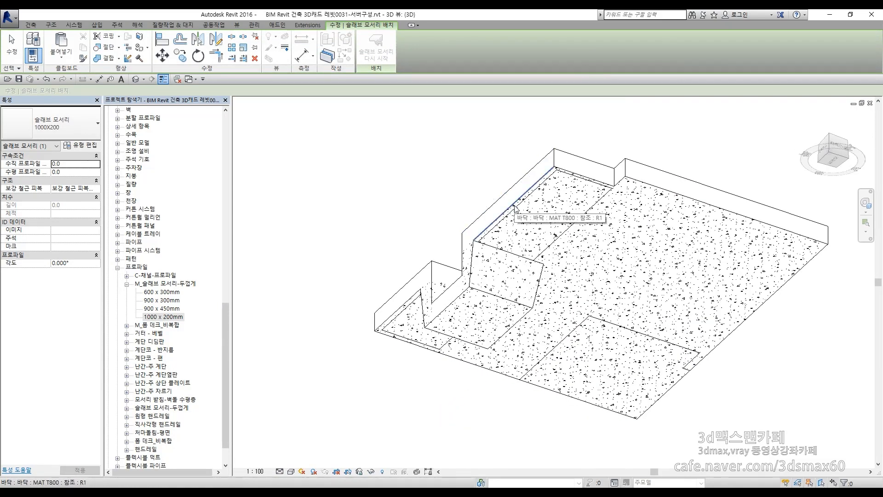
Step: Check which bottom edges of the MAT T800 slab belong to the edge chain for the slab edge
key("Tab")
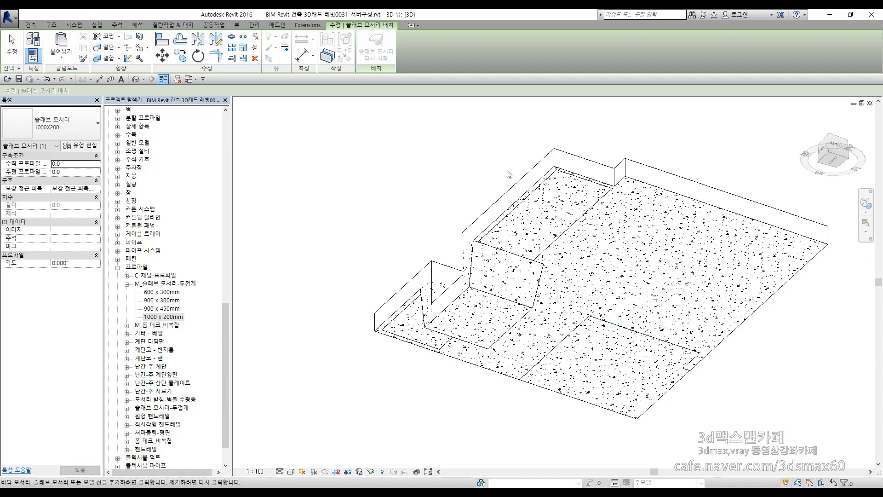
key("Tab")
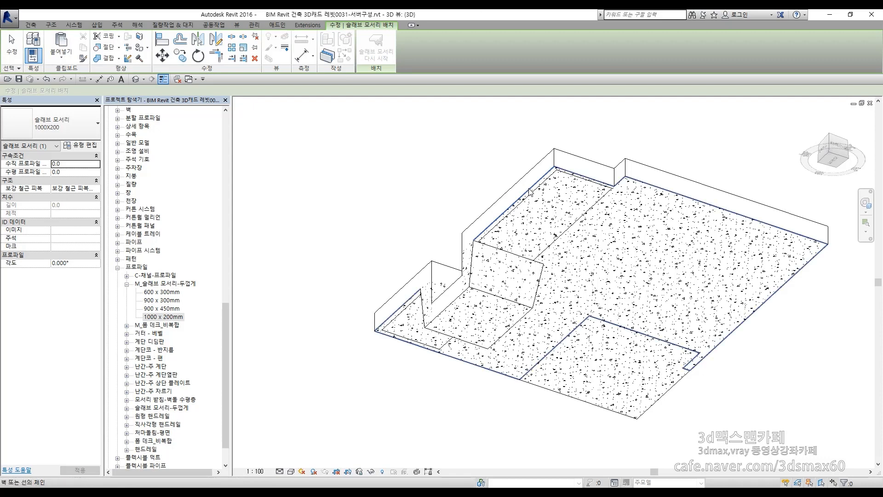
key("F12")
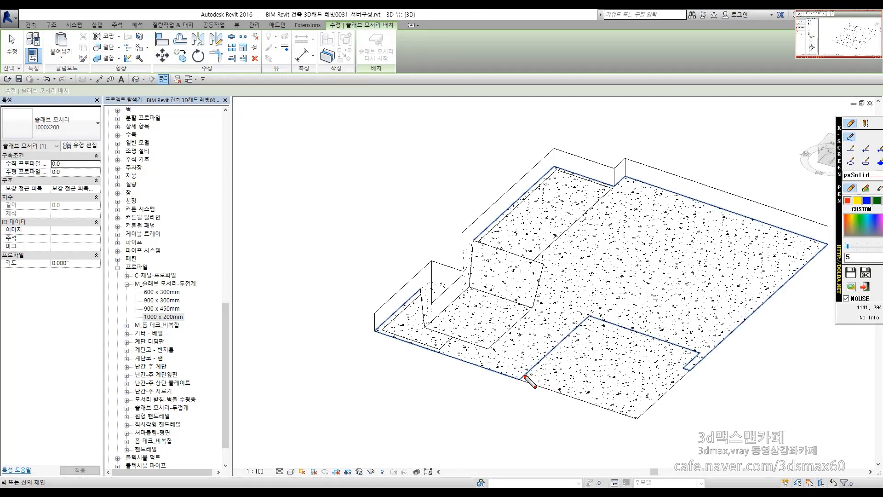
left_click_drag(540, 390, 665, 424)
mouse_move(690, 373)
left_mouse_down()
mouse_move(592, 309)
mouse_move(566, 386)
left_mouse_up()
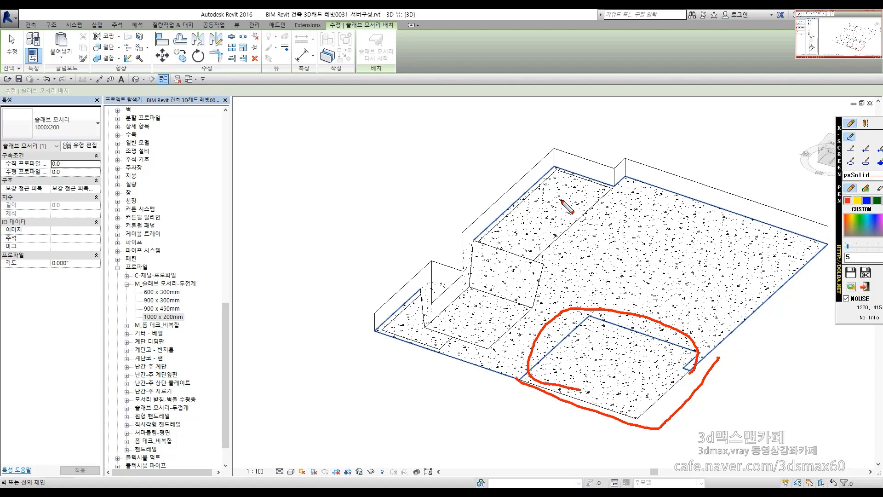
right_click(519, 255)
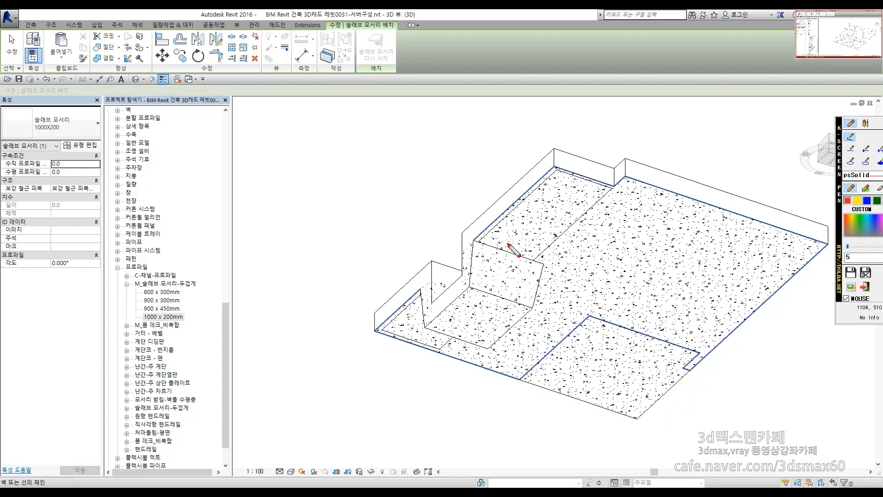
key("Escape")
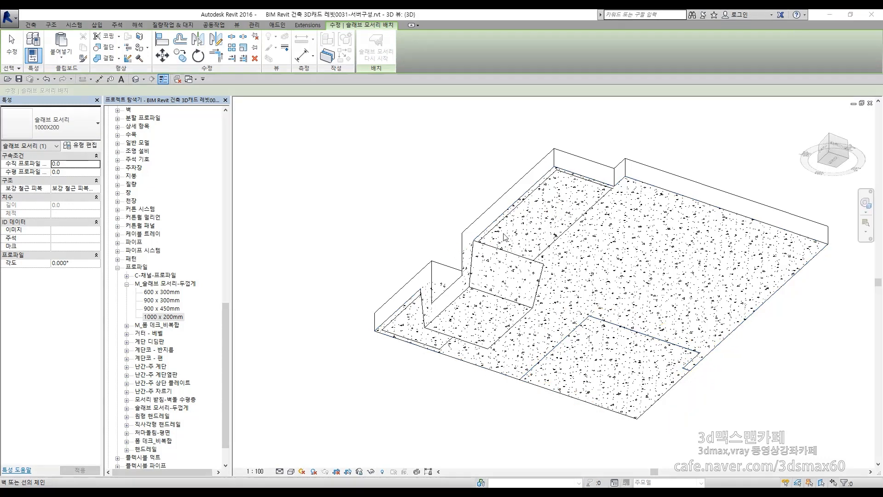
Step: Place the 1000X200 slab edge along the outer bottom edges all around the mat foundation, then finish the placement
left_click(522, 198)
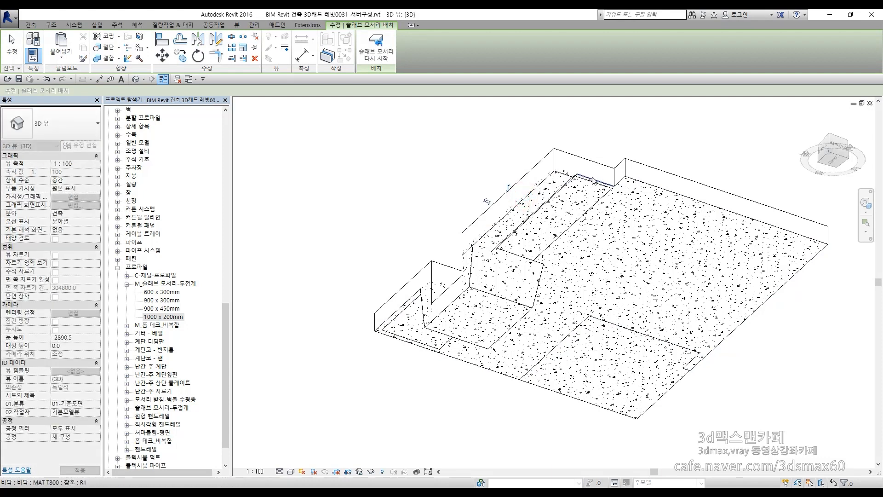
left_click(621, 185)
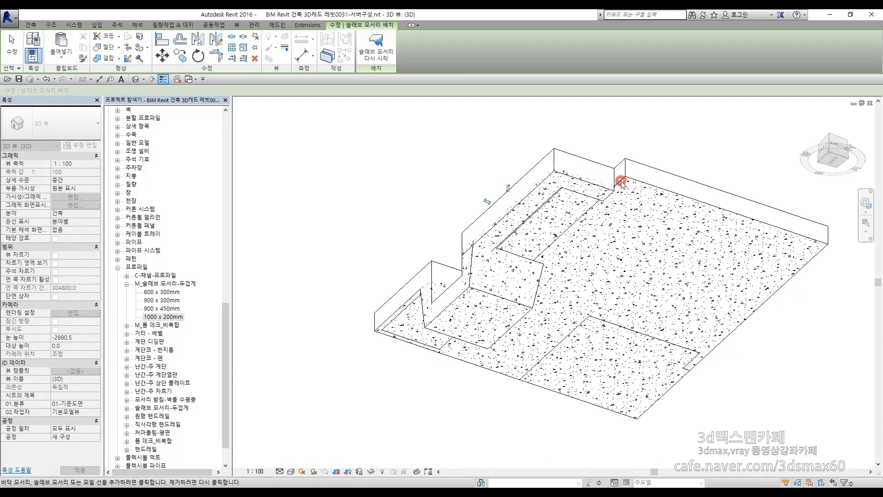
left_click(678, 197)
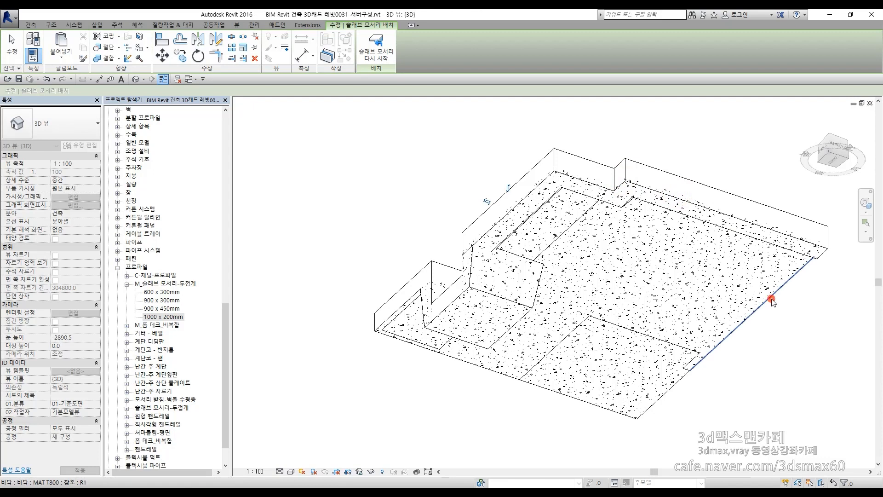
left_click(770, 297)
left_click(661, 399)
left_click(548, 387)
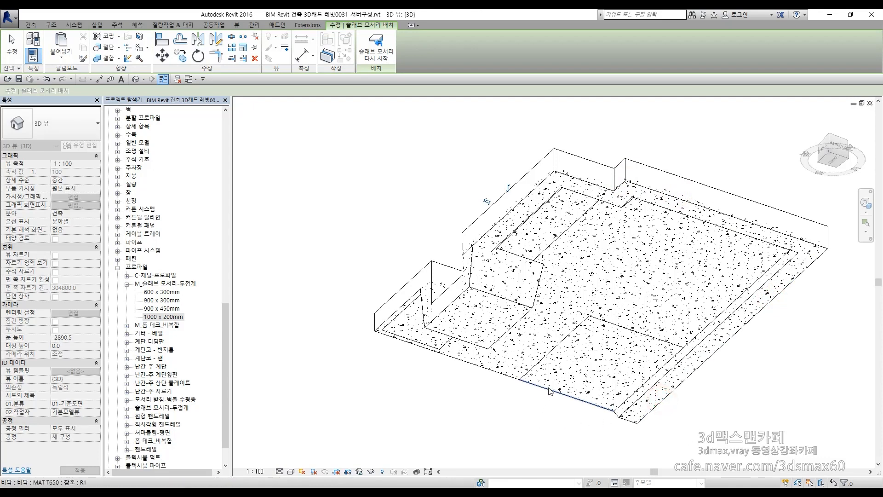
left_click(468, 366)
left_click(405, 304)
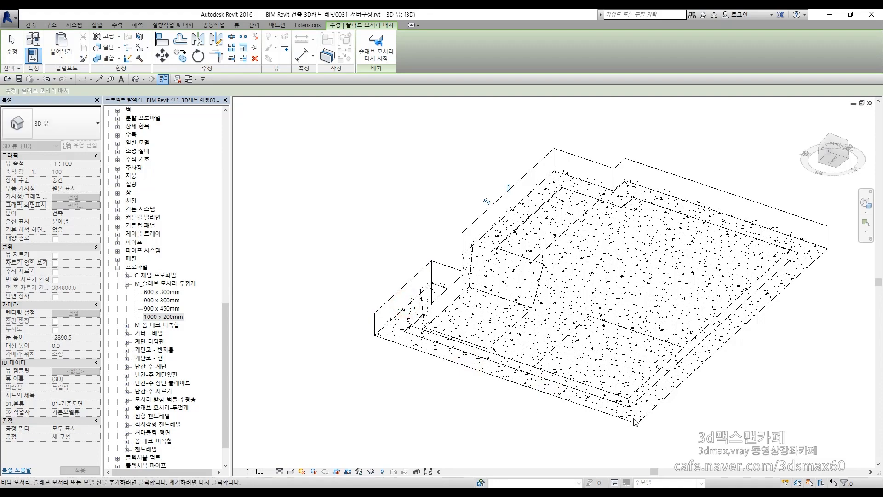
key("Escape")
key("Escape")
Step: Join the geometry of the 1000X200 slab edge with the sloped elevator pit foundation
scroll(587, 299, "down", 2)
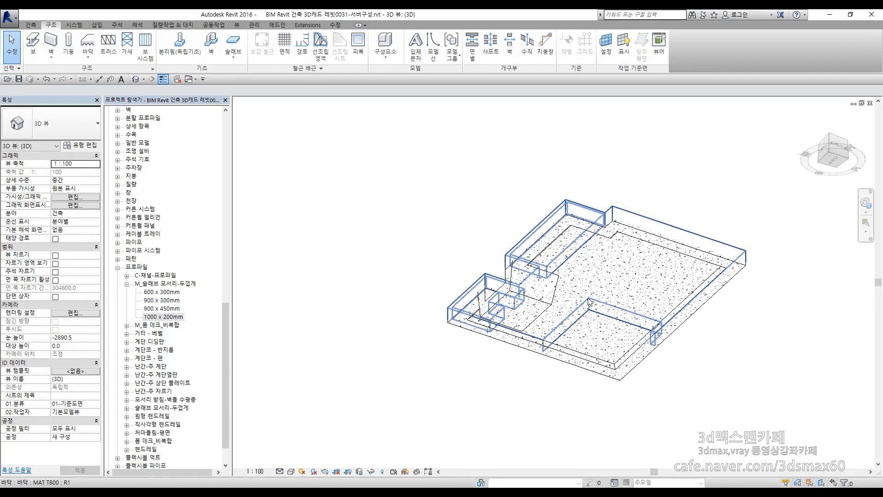
middle_click_drag(466, 192, 669, 188, "shift")
scroll(644, 212, "up", 5)
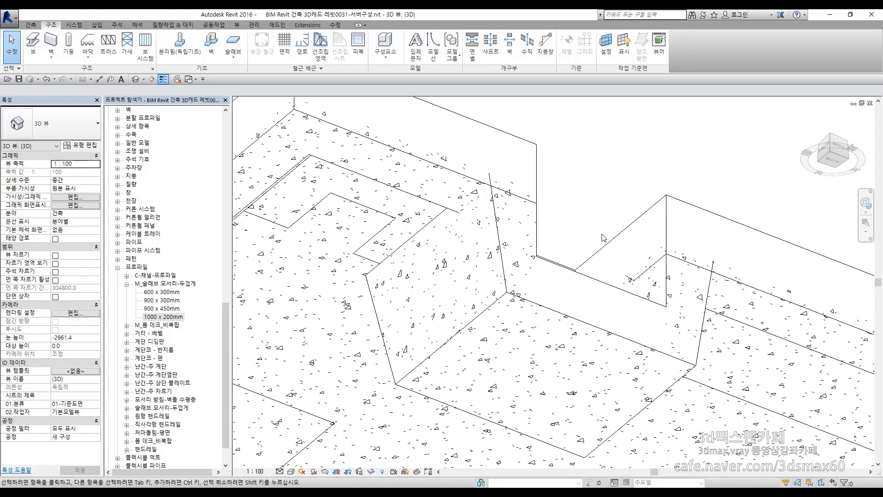
left_click(489, 259)
left_click(455, 192)
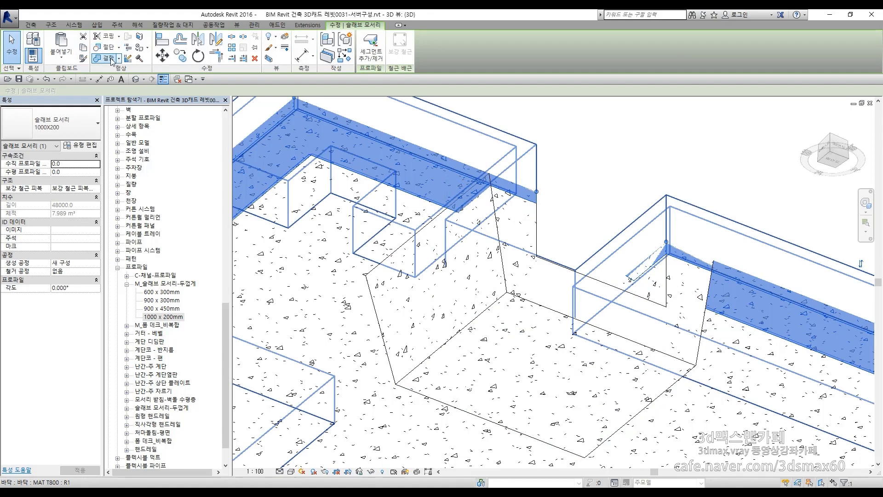
key("Escape")
left_click(446, 182)
left_click(446, 174)
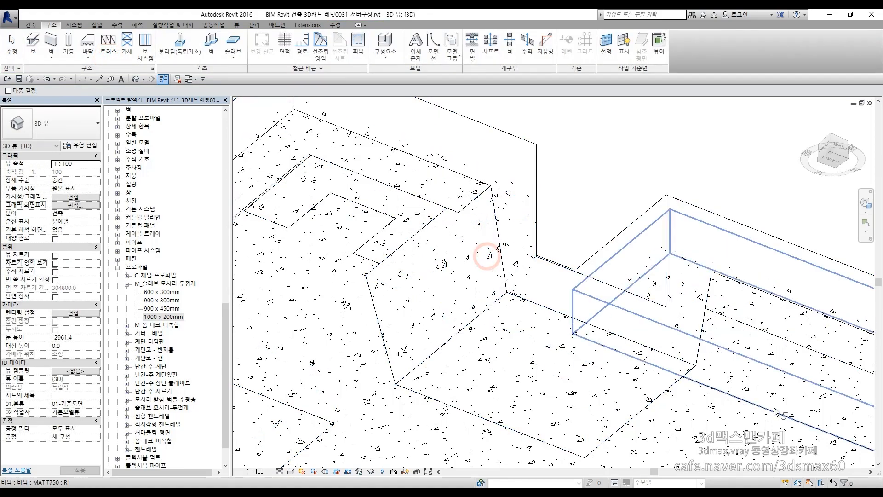
key("Escape")
scroll(525, 229, "down", 3)
middle_click_drag(633, 258, 506, 435, "shift")
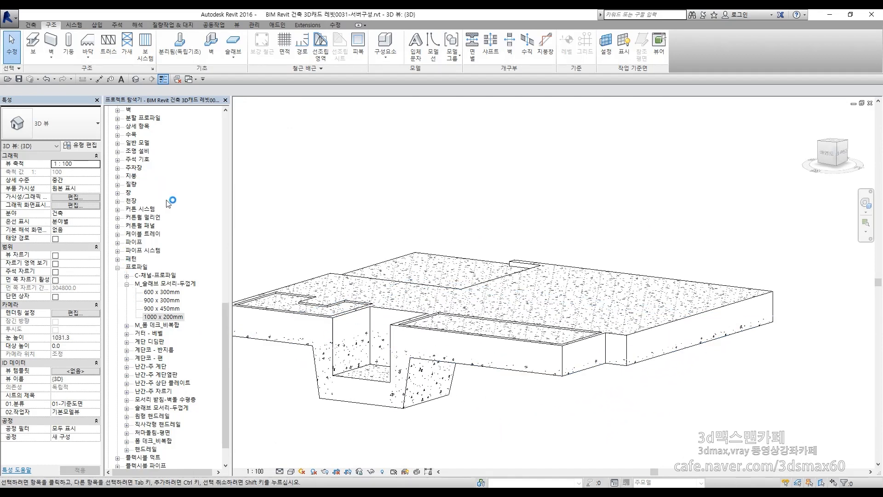
Step: Collapse the family list in the project browser and open the 계단단면도-S-REVIT section view
left_click_drag(225, 320, 225, 234)
left_click(109, 194)
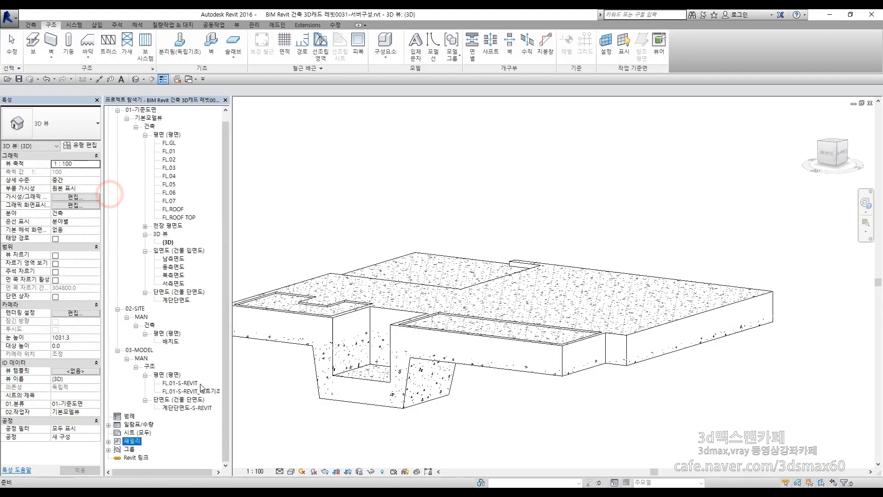
left_click(190, 407)
double_click(185, 408)
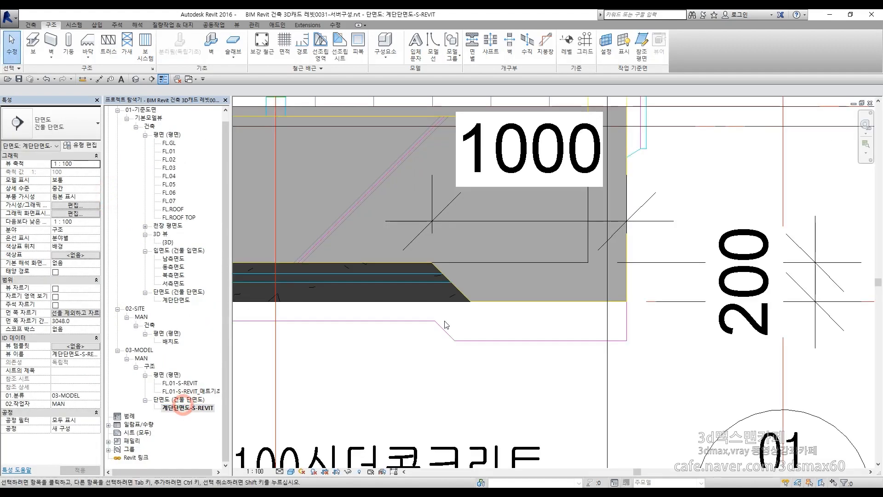
Step: Examine how the 1000X200 slab edge and the pit side match the section drawing beneath the mat
scroll(442, 317, "down", 3)
middle_click_drag(430, 328, 798, 331)
middle_click_drag(487, 385, 393, 274)
scroll(576, 228, "up", 2)
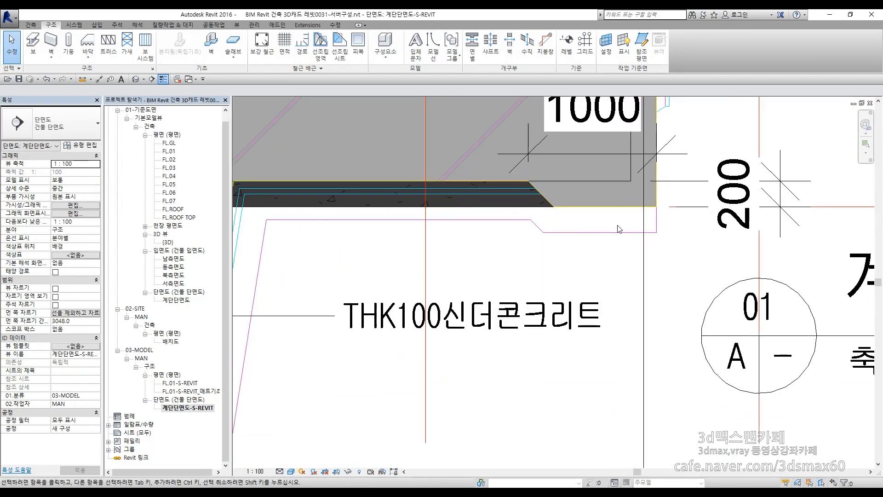
middle_click_drag(374, 219, 598, 187)
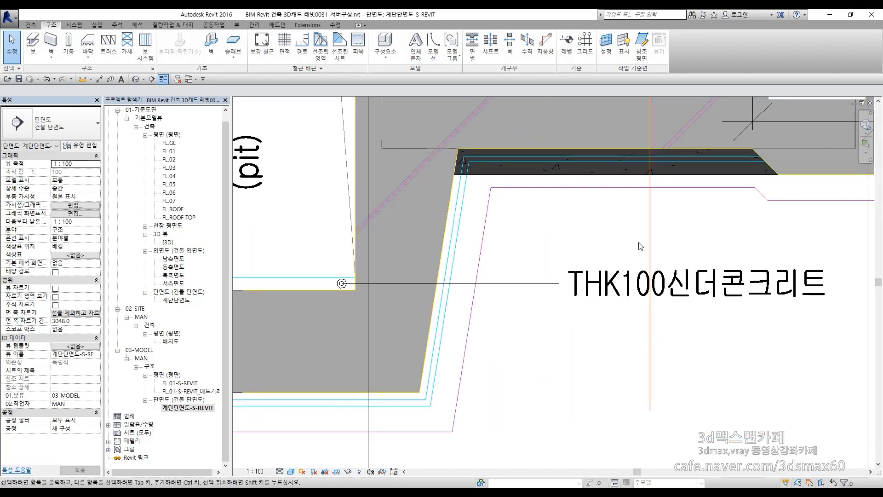
scroll(485, 184, "down", 3)
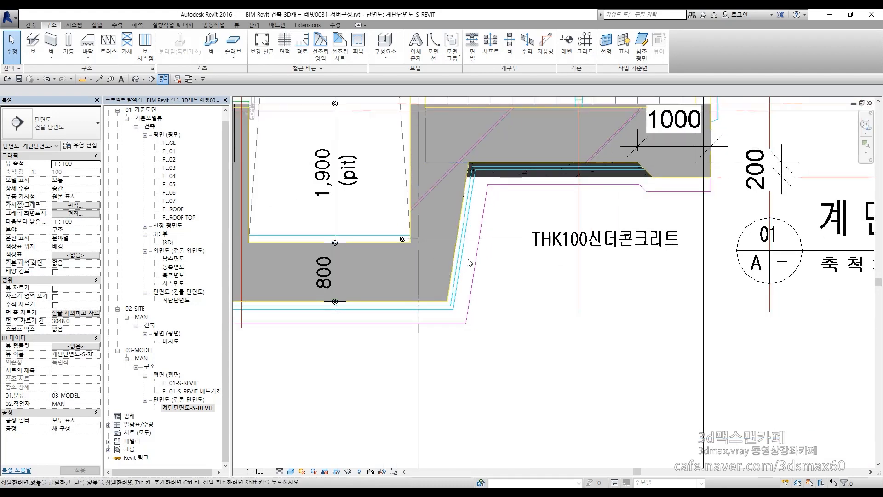
scroll(600, 174, "up", 3)
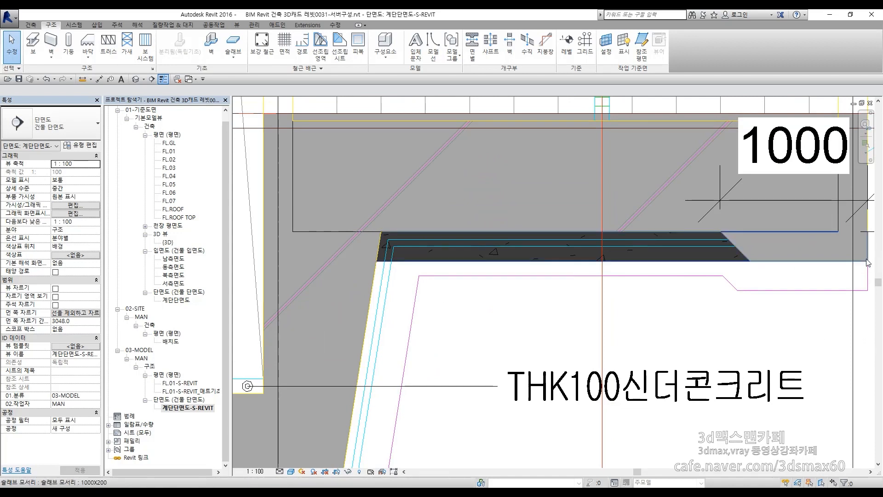
Step: Mark the mat's underside, the pit's sloped side and the magenta outline with the screen pen, then clear the marks
key("F12")
left_click_drag(795, 262, 429, 226)
mouse_move(729, 292)
left_mouse_down()
mouse_move(541, 278)
mouse_move(404, 352)
mouse_move(389, 407)
left_mouse_up()
left_click_drag(375, 221, 349, 435)
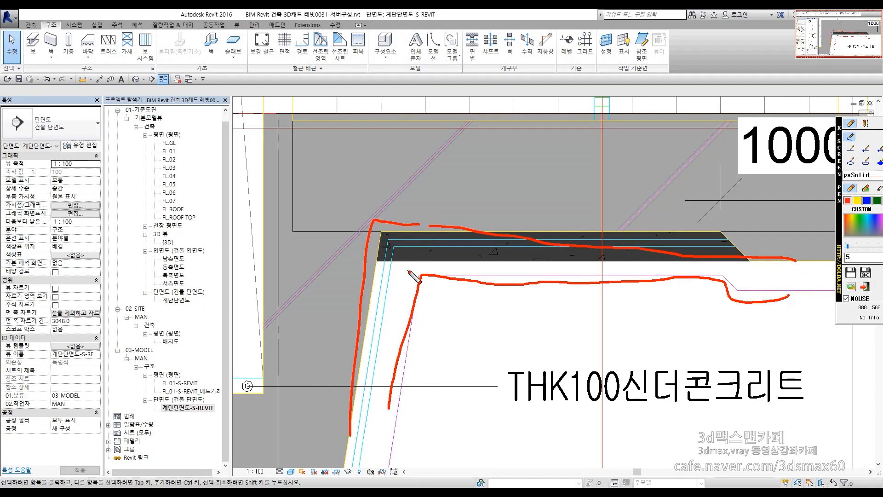
left_click_drag(444, 228, 753, 247)
key("Escape")
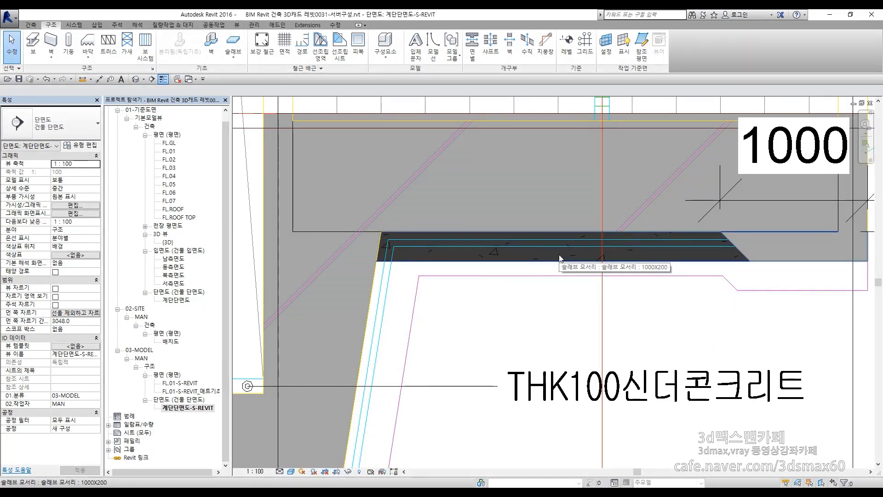
Step: Examine the insulation, blinding concrete and rubble layers noted below the mat and the elevator pit in the section
scroll(561, 259, "down", 2)
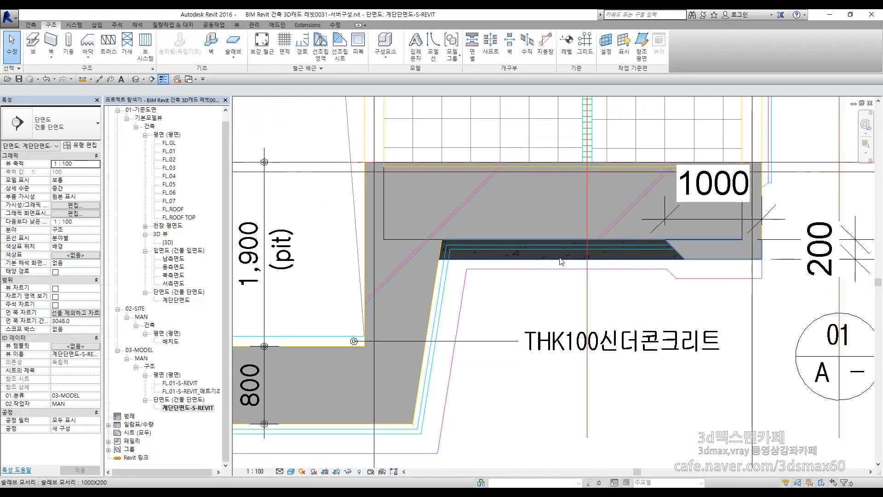
middle_click_drag(429, 403, 599, 354)
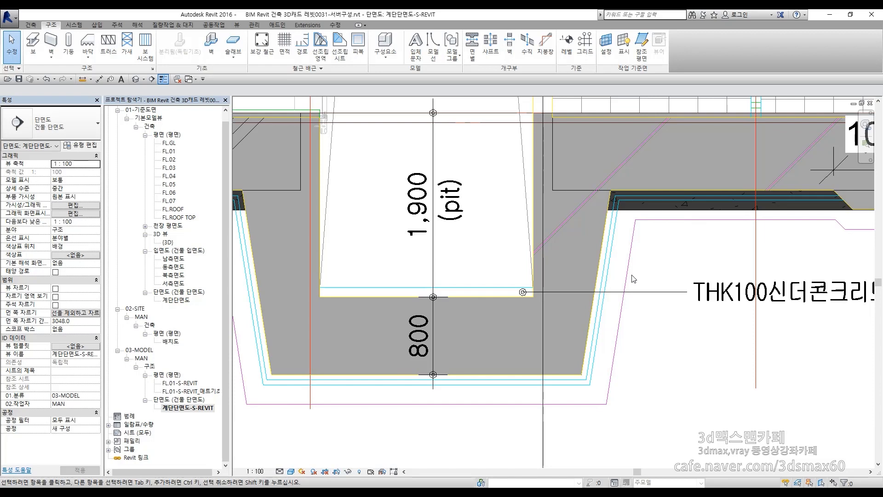
scroll(632, 281, "down", 2)
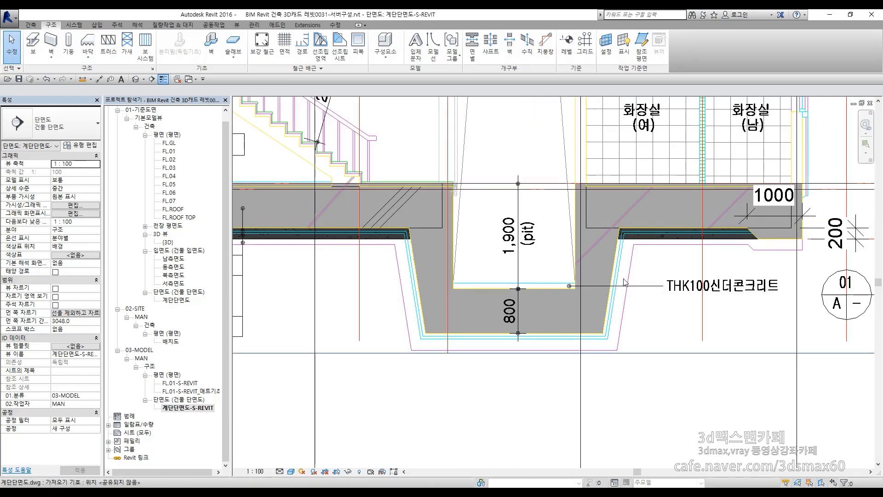
middle_click_drag(334, 304, 497, 377)
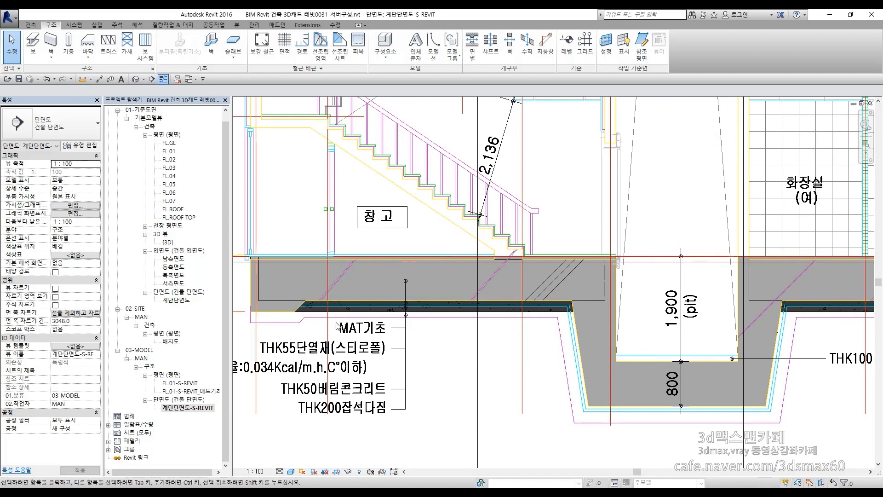
middle_click_drag(336, 409, 413, 362)
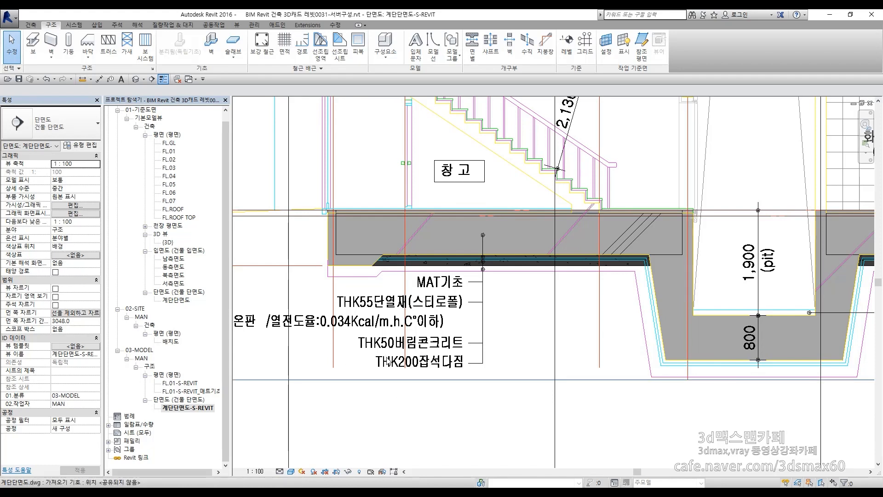
scroll(388, 362, "down", 3)
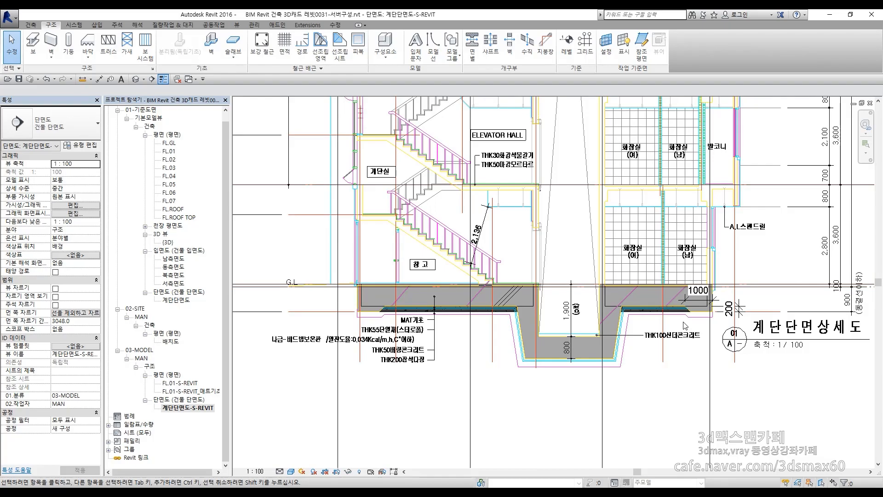
Step: Return to the {3D} view and show the whole mat foundation from above
key("ctrl+Tab")
middle_click_drag(686, 325, 422, 355, "shift")
scroll(422, 354, "up", 2)
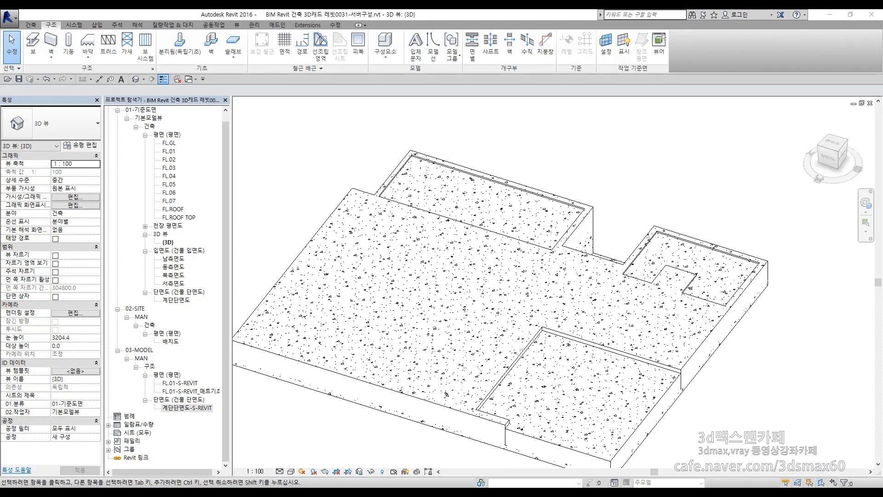
Step: Switch to File Explorer, go to the 구조 folder under dwg-l04 and select WALL LIST.dwg
left_click_drag(513, 27, 377, 74)
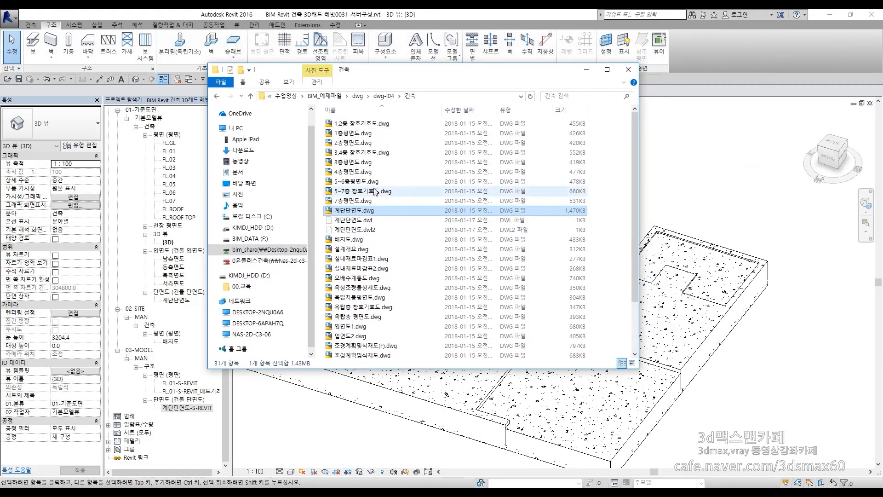
left_click(381, 277)
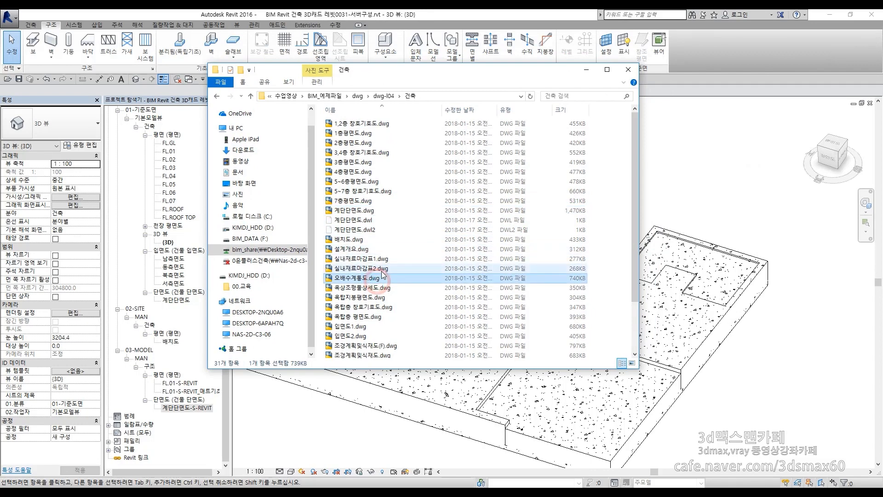
left_click(384, 96)
double_click(341, 133)
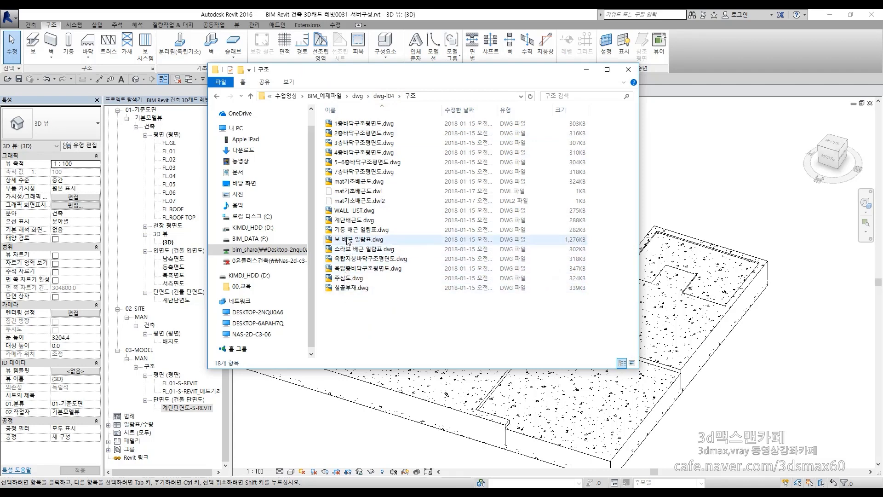
left_click(364, 213)
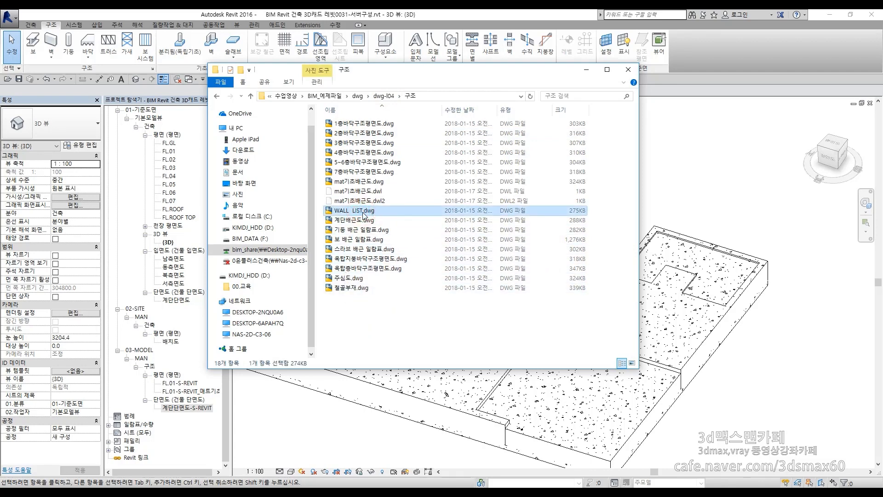
Step: Circle the WALL LIST.dwg file with the screen pen and clear the mark
key("F12")
left_click_drag(324, 214, 390, 206)
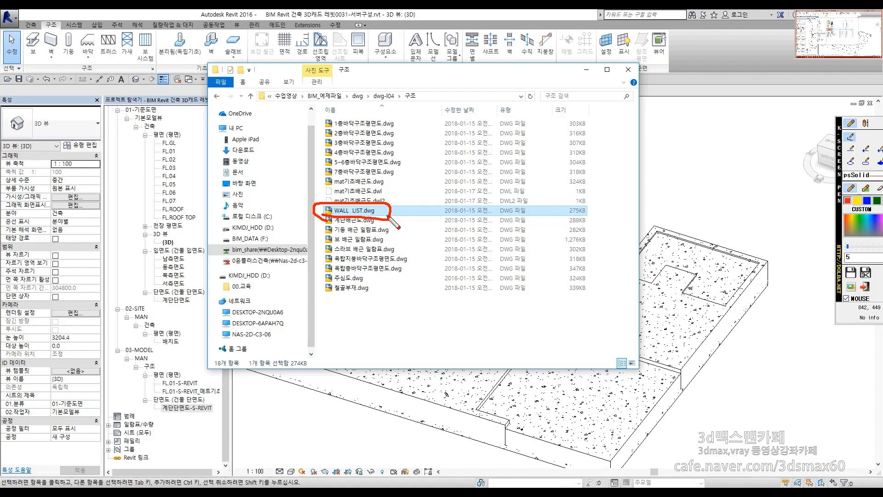
key("F12")
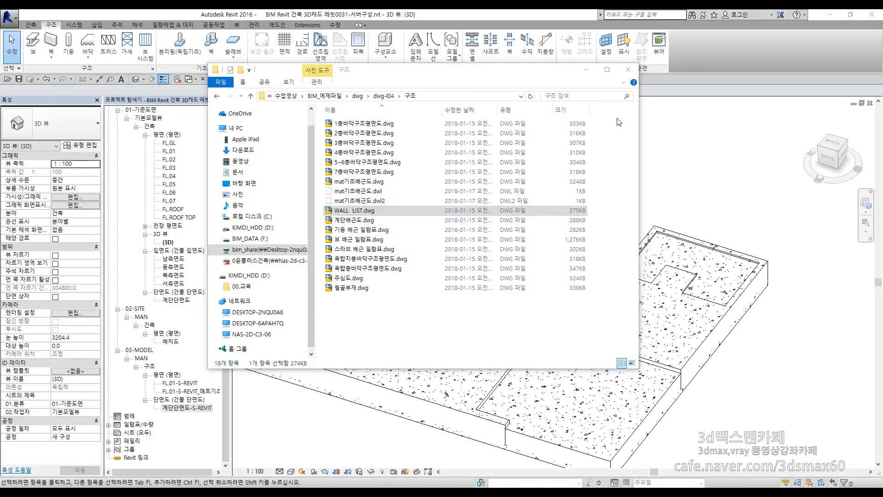
Step: Switch to WALL LIST.dwg in AutoCAD and examine the wall thicknesses per story in the CW1 to CW4 tables
left_click_drag(882, 103, 354, 36)
scroll(301, 218, "up", 10)
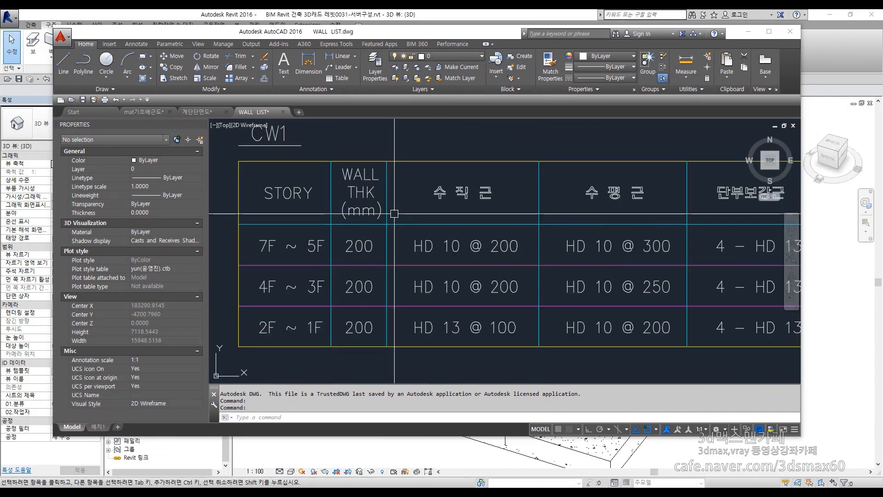
scroll(394, 213, "down", 2)
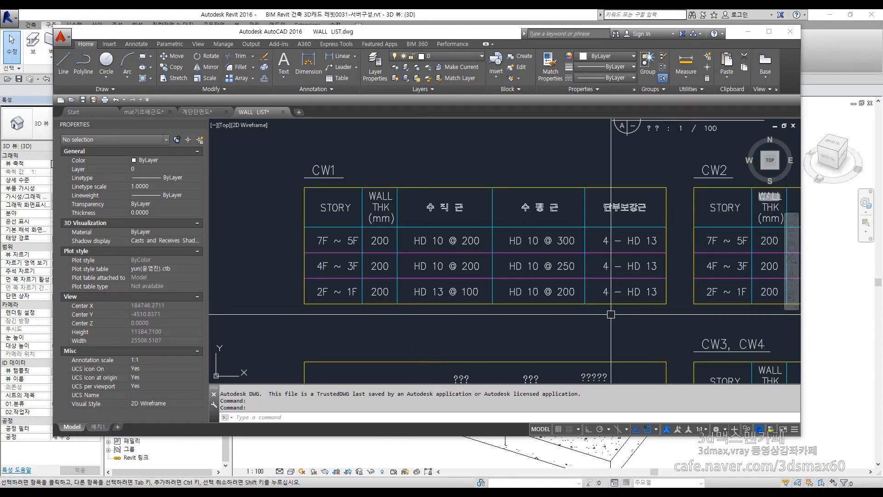
scroll(553, 295, "down", 2)
scroll(437, 234, "up", 5)
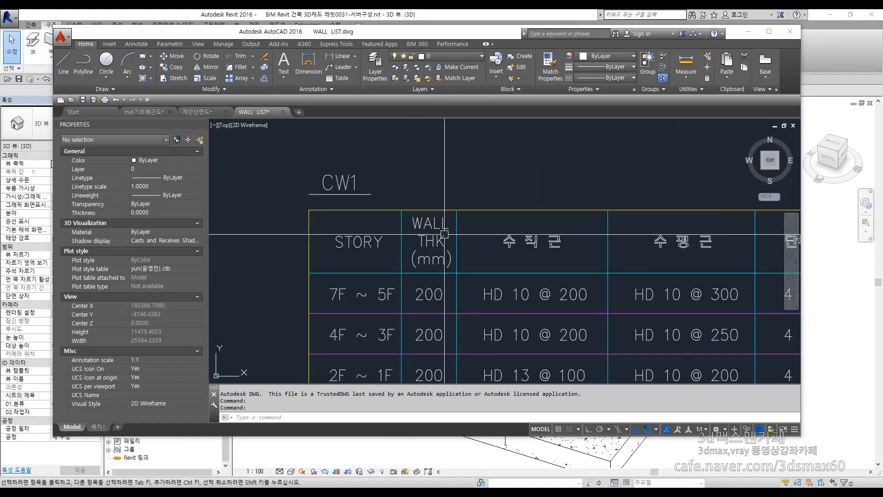
scroll(331, 193, "down", 3)
middle_click_drag(565, 256, 460, 234)
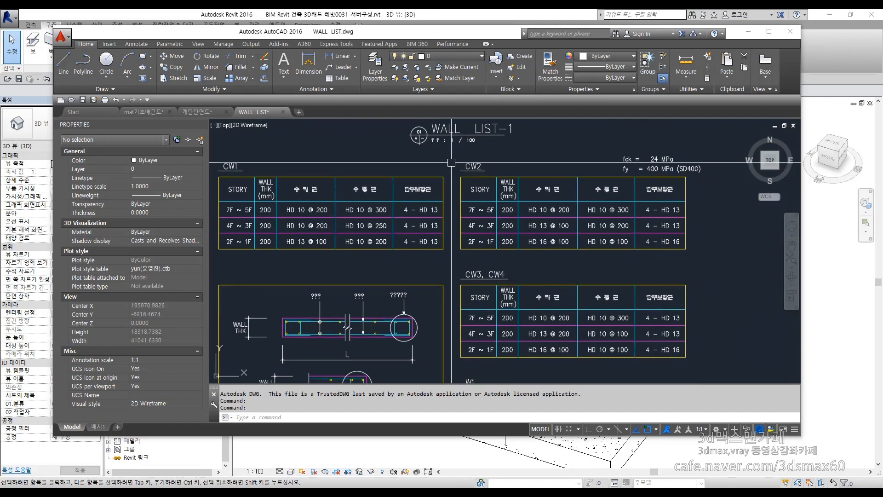
Step: Look over the remaining wall tables, return to Revit and open the FL.01-S-REVIT structural plan
mouse_move(555, 337)
middle_mouse_down()
mouse_move(550, 256)
mouse_move(538, 297)
middle_mouse_up()
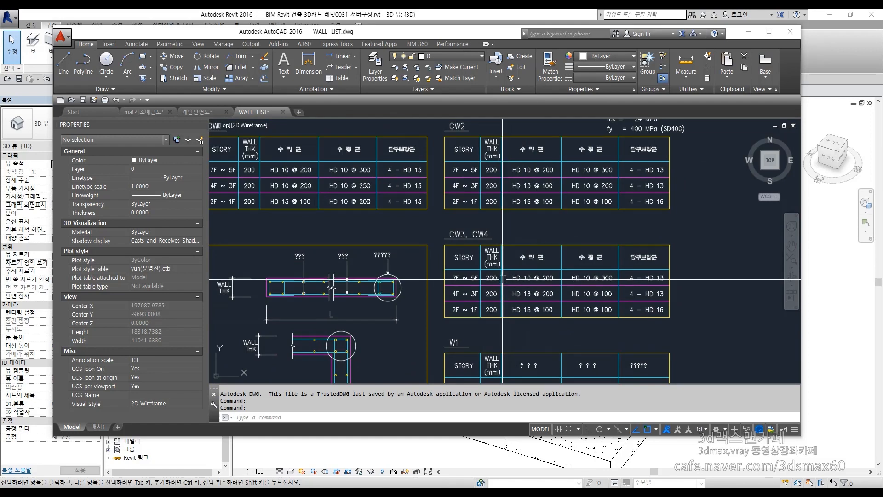
middle_click_drag(501, 278, 682, 297)
scroll(617, 253, "down", 4)
scroll(695, 316, "up", 4)
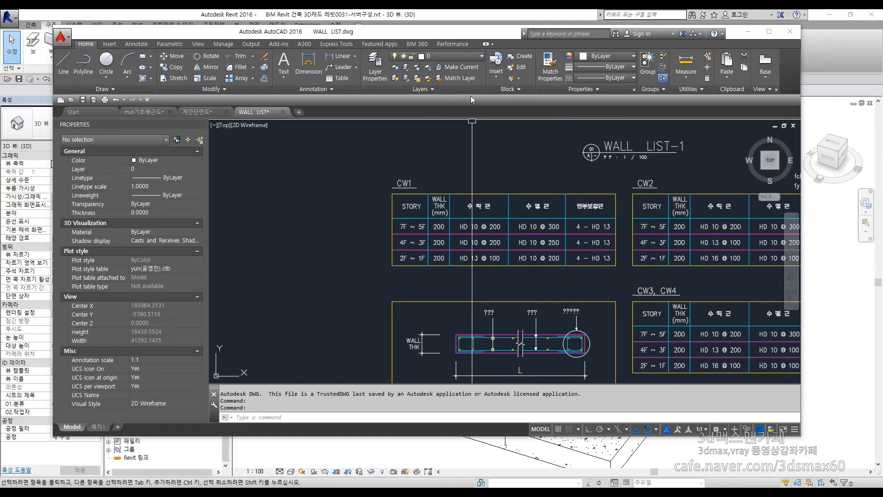
left_click_drag(437, 36, 882, 69)
left_click(627, 70)
left_click(606, 166)
double_click(184, 382)
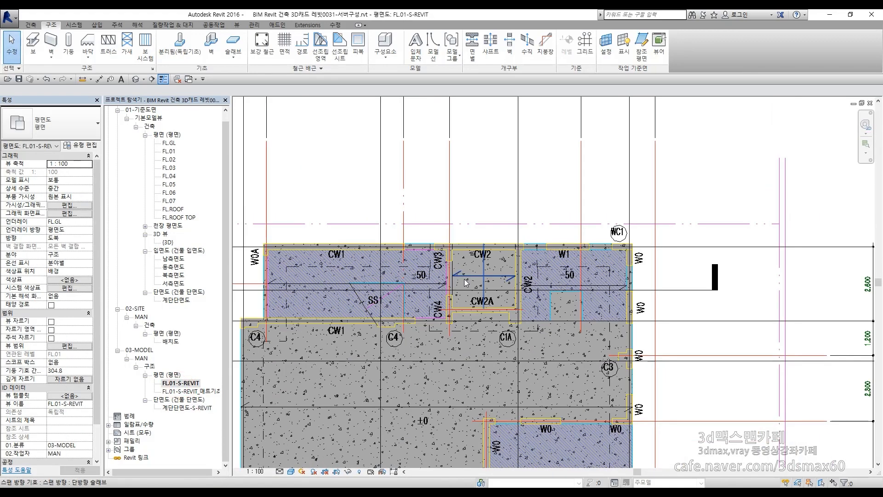
Step: Start a structural wall on the plan without saving the project, using the wall type 일반 - 200mm
scroll(465, 281, "down", 5)
scroll(408, 329, "up", 4)
middle_click_drag(393, 340, 798, 301)
middle_click_drag(721, 287, 347, 223)
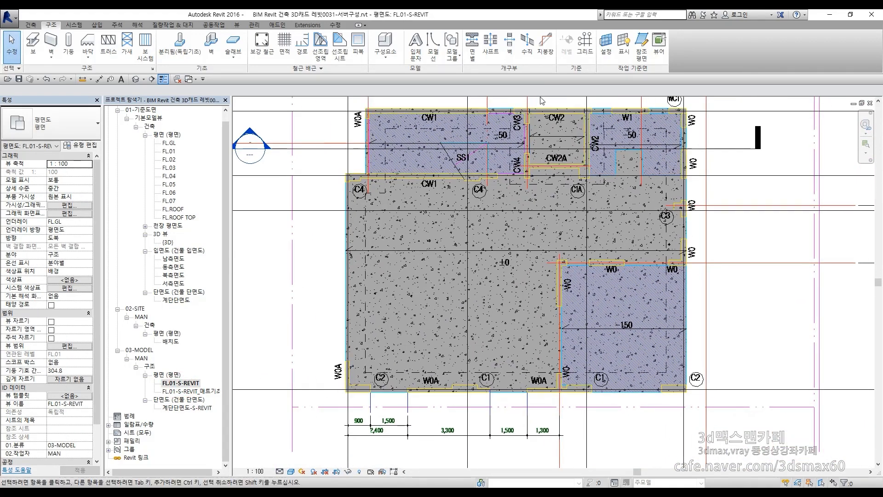
middle_click_drag(519, 265, 757, 310)
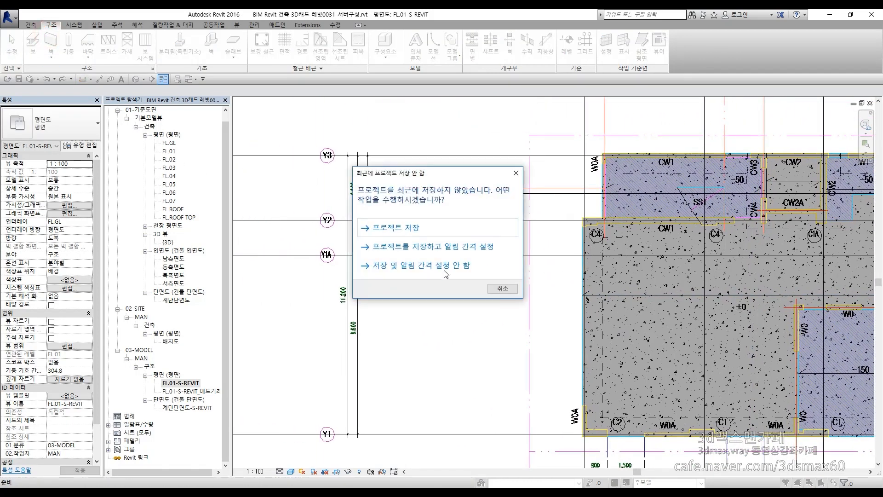
left_click(496, 290)
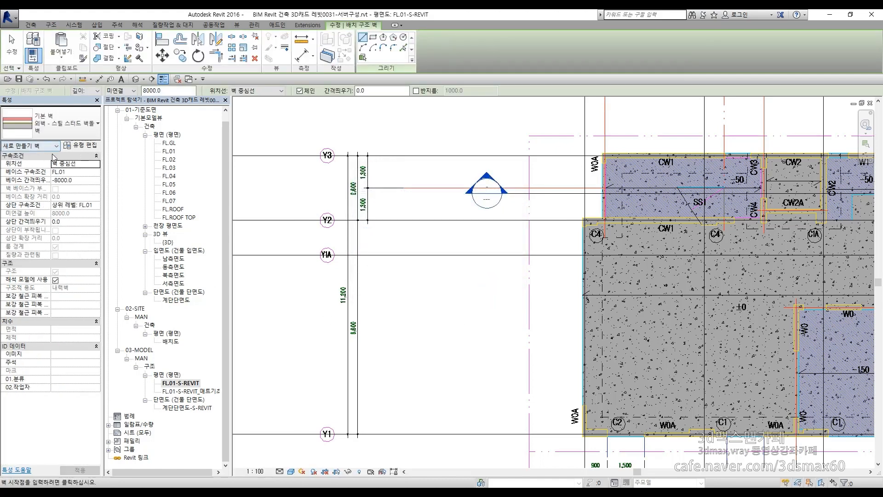
left_click(61, 118)
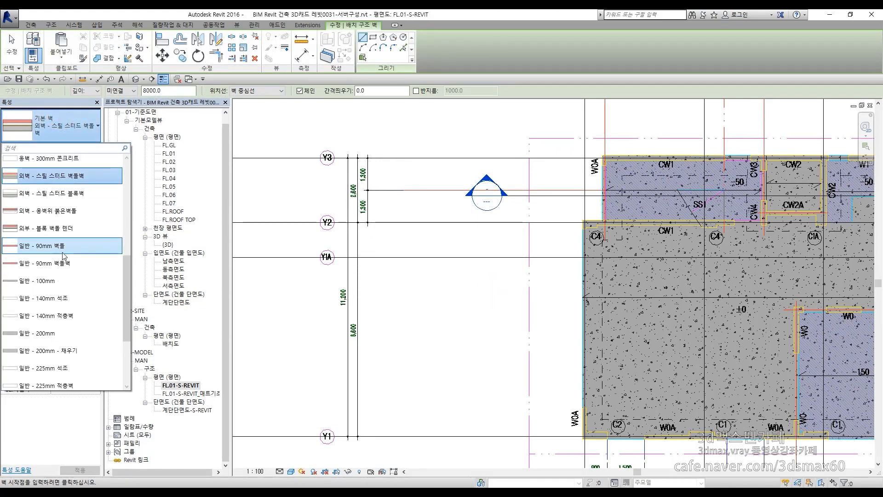
left_click(61, 337)
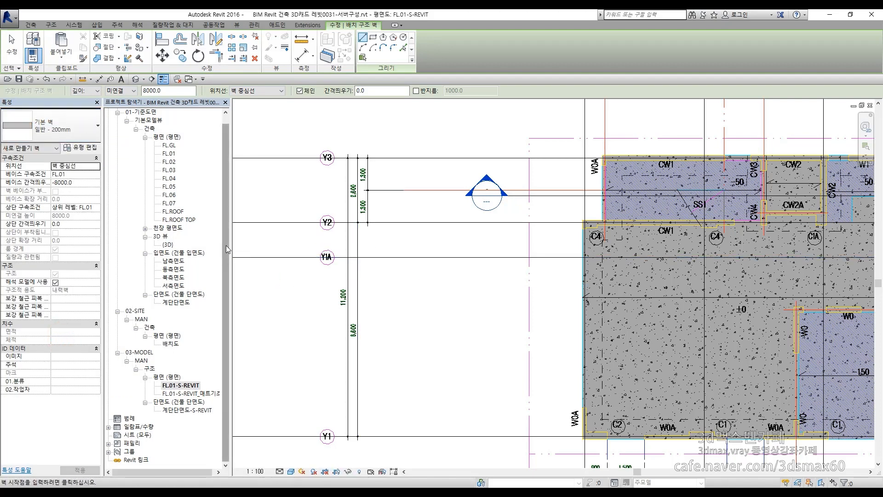
Step: Circle the 구조 label and the wall's 깊이 setting with the screen pen, and clear the marks
key("F12")
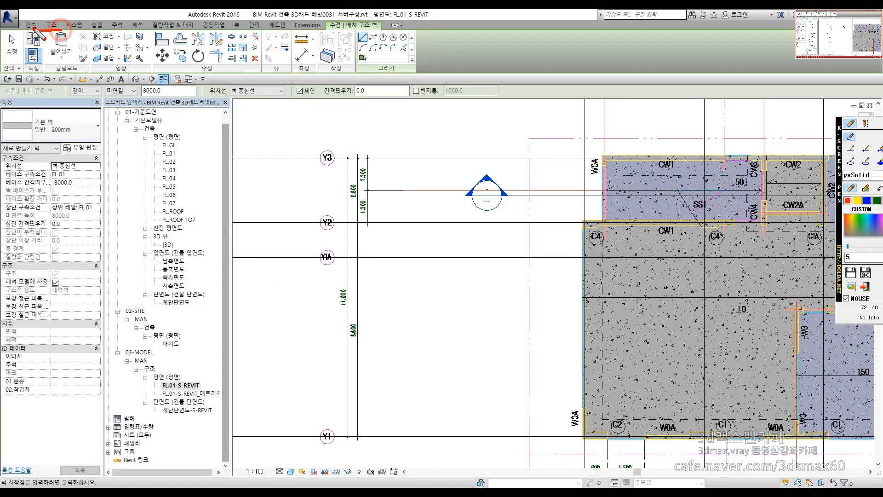
left_click_drag(62, 99, 108, 99)
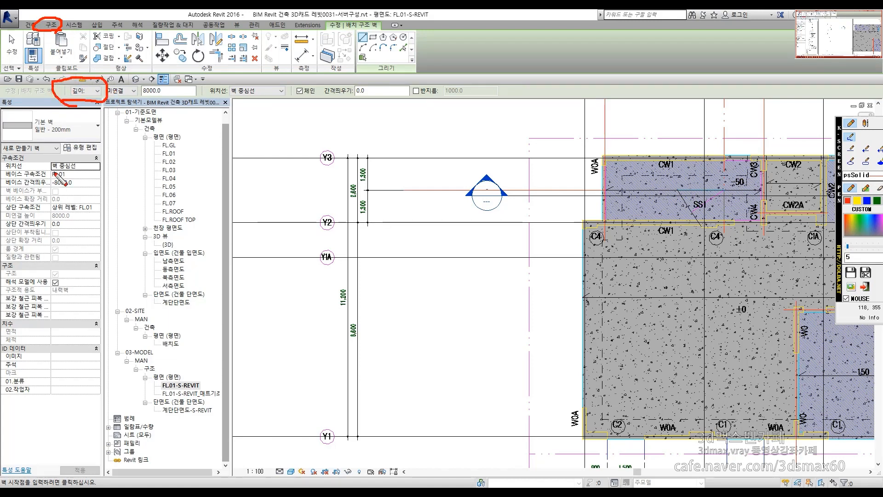
key("F12")
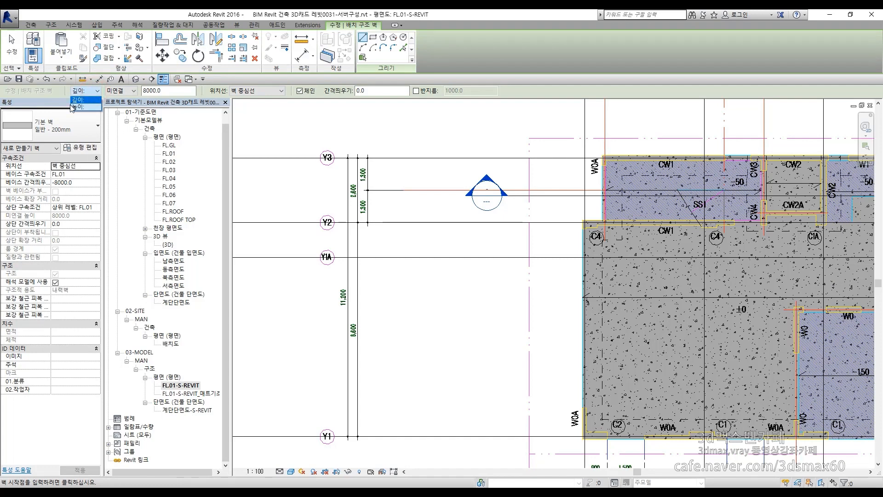
Step: Constrain the wall by height (높이) up to FL.02 and draw a horizontal wall about 1600 mm long outside the building, just below grid Y1A
left_click(74, 110)
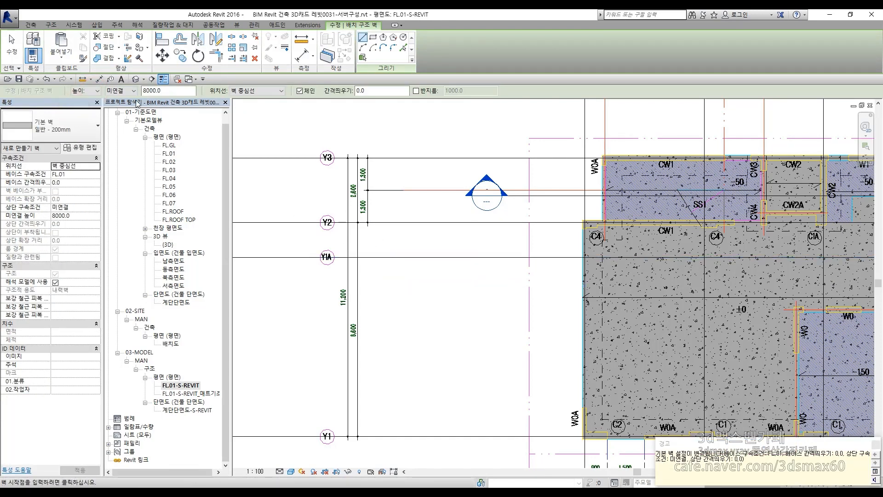
left_click(121, 90)
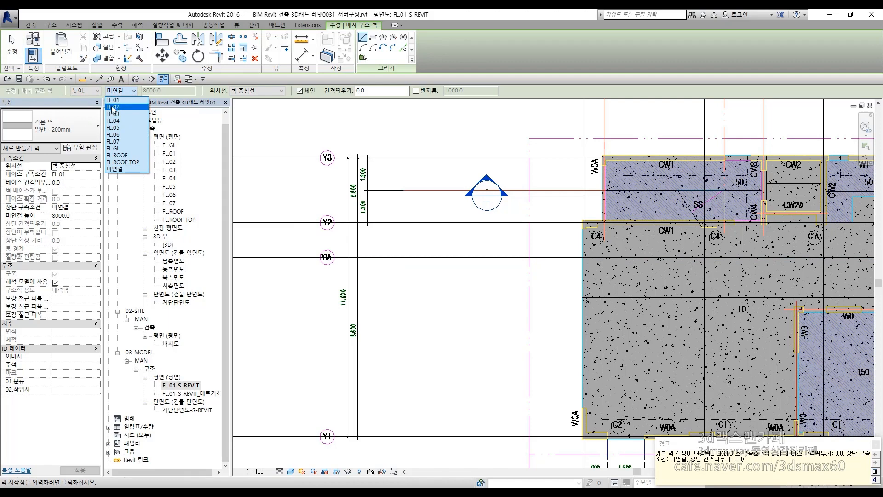
left_click(113, 107)
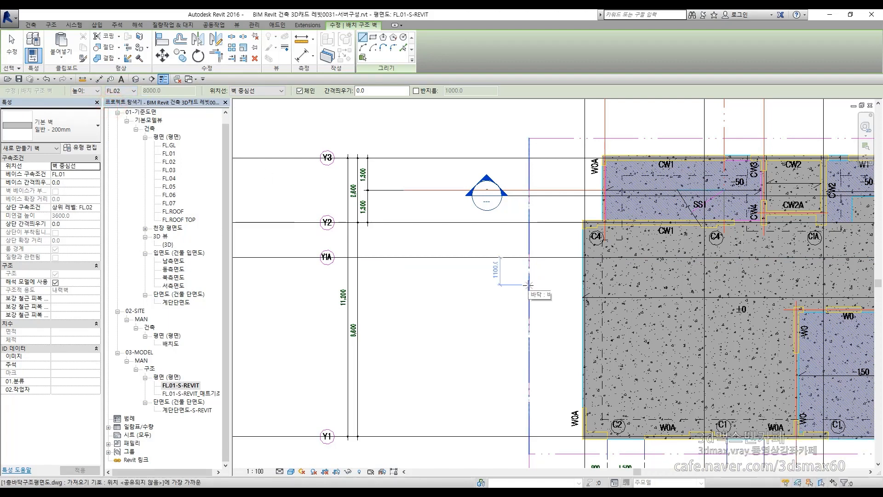
scroll(432, 295, "up", 1)
left_click(426, 273)
left_click(472, 273)
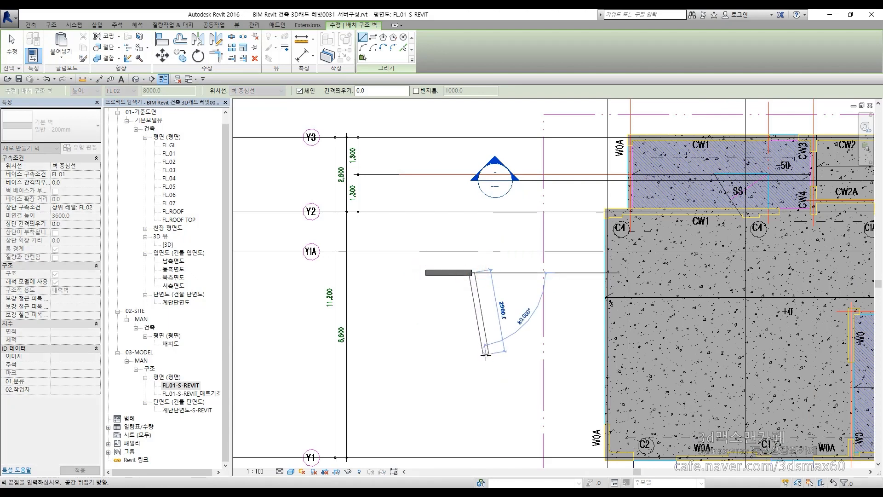
key("Escape")
key("Escape")
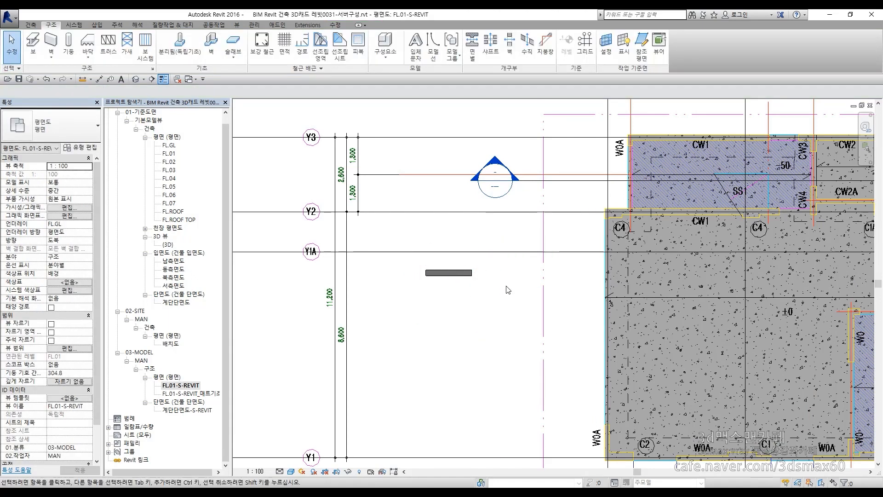
Step: Check the CW1 table in WALL LIST.dwg in AutoCAD and return to the Revit plan
middle_click_drag(504, 291, 339, 286)
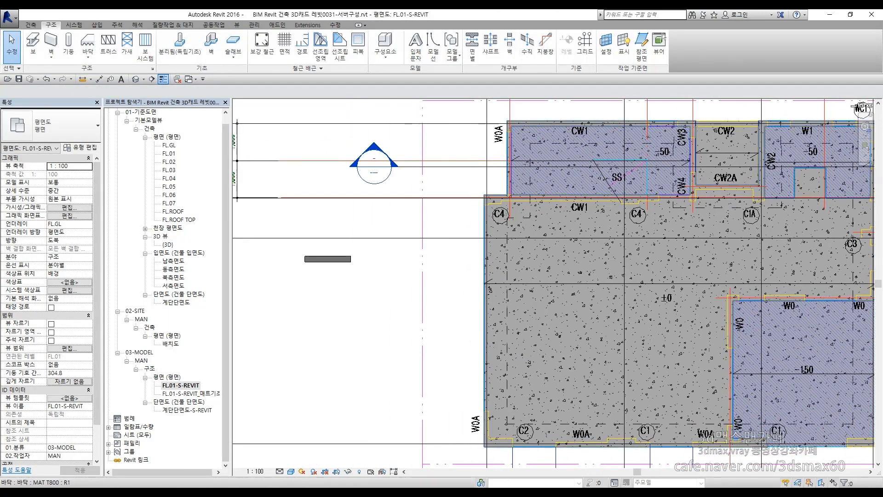
left_click_drag(882, 77, 463, 58)
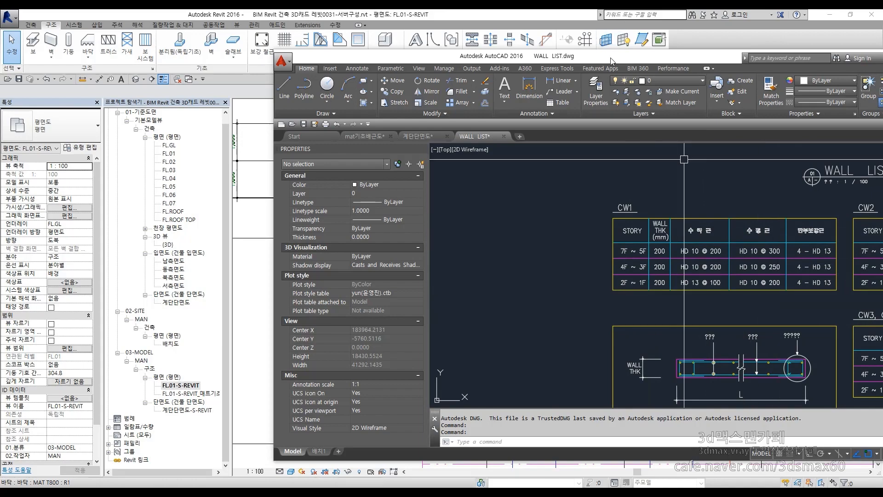
left_click_drag(611, 63, 881, 65)
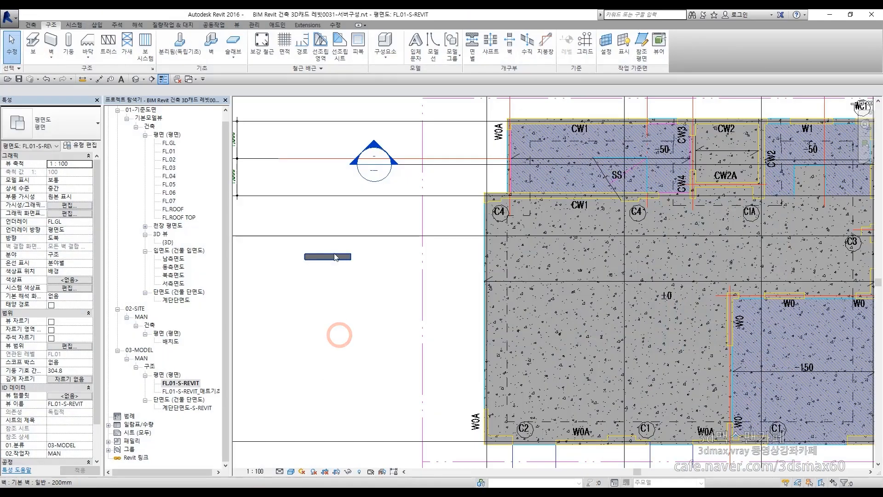
Step: Duplicate the type of the newly drawn wall and enter 1CW1 as the new type name
left_click(333, 256)
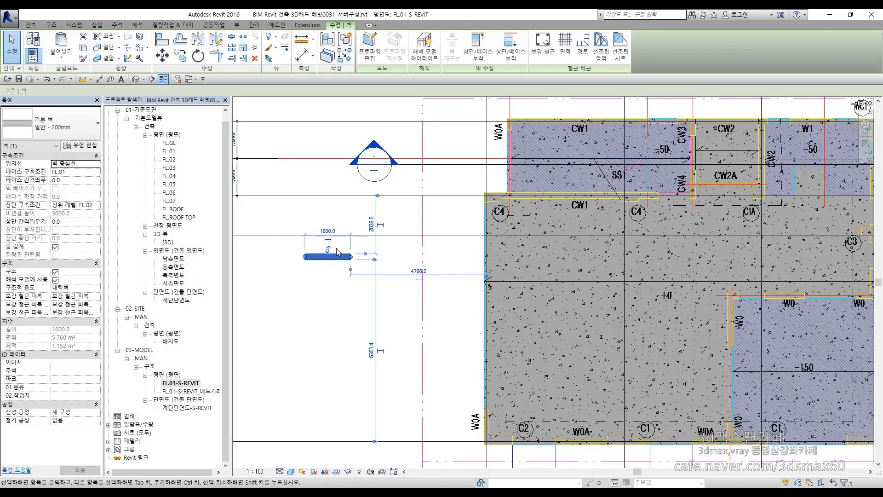
left_click(77, 146)
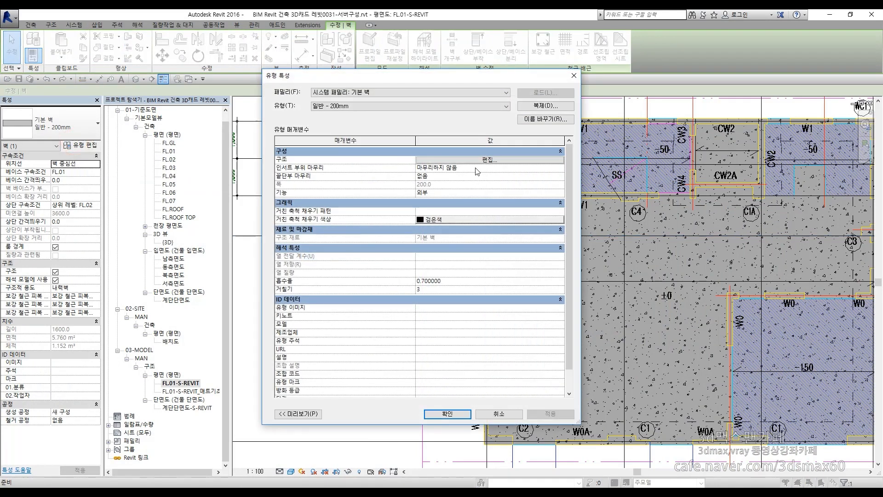
left_click(537, 106)
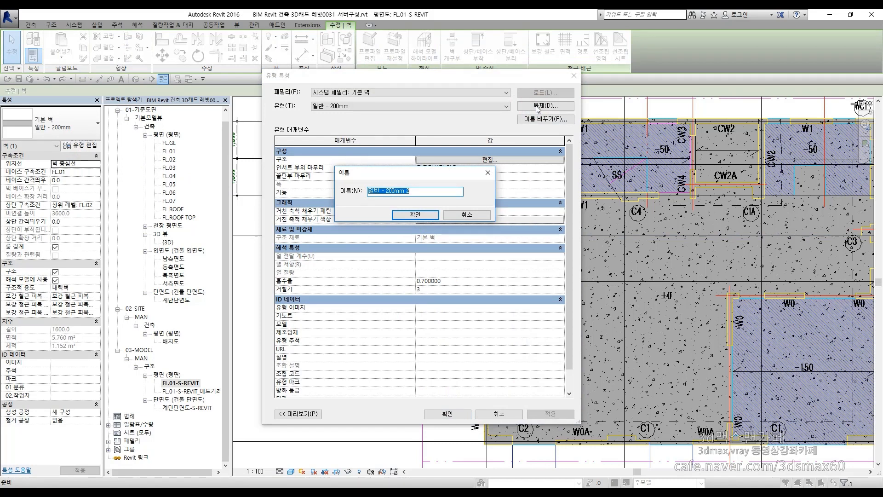
type("1CW1")
Step: Handwrite 1CW1 over the dialog with the screen pen, circle the leading story number, and clear the marks
key("ctrl+2")
left_click_drag(292, 105, 281, 193)
mouse_move(394, 127)
left_mouse_down()
mouse_move(310, 186)
mouse_move(379, 206)
left_mouse_up()
mouse_move(398, 118)
left_mouse_down()
mouse_move(420, 187)
mouse_move(480, 117)
left_mouse_up()
left_click_drag(547, 105, 551, 202)
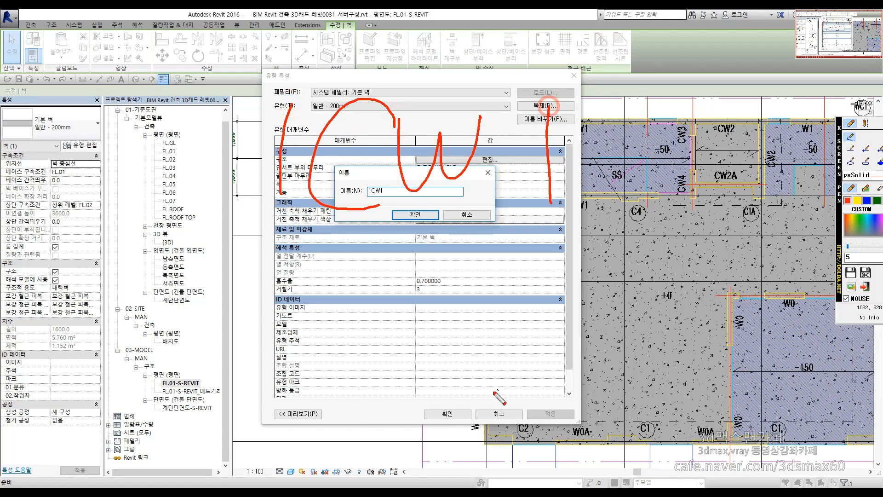
mouse_move(306, 209)
left_mouse_down()
mouse_move(223, 177)
mouse_move(314, 99)
mouse_move(308, 233)
left_mouse_up()
left_click_drag(106, 241, 100, 300)
left_click_drag(126, 239, 147, 251)
mouse_move(108, 259)
left_mouse_down()
mouse_move(147, 257)
mouse_move(184, 275)
left_mouse_up()
left_click_drag(157, 313, 182, 292)
mouse_move(229, 276)
left_mouse_down()
mouse_move(293, 223)
mouse_move(336, 239)
mouse_move(569, 217)
left_mouse_up()
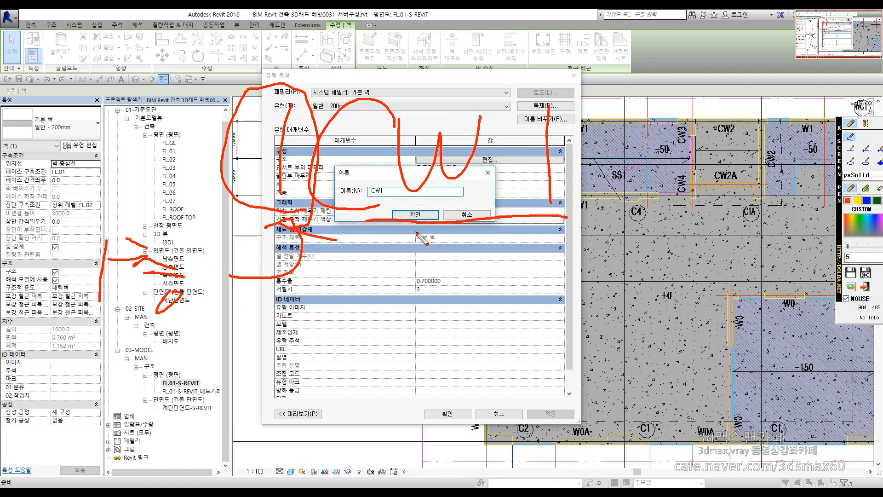
key("Escape")
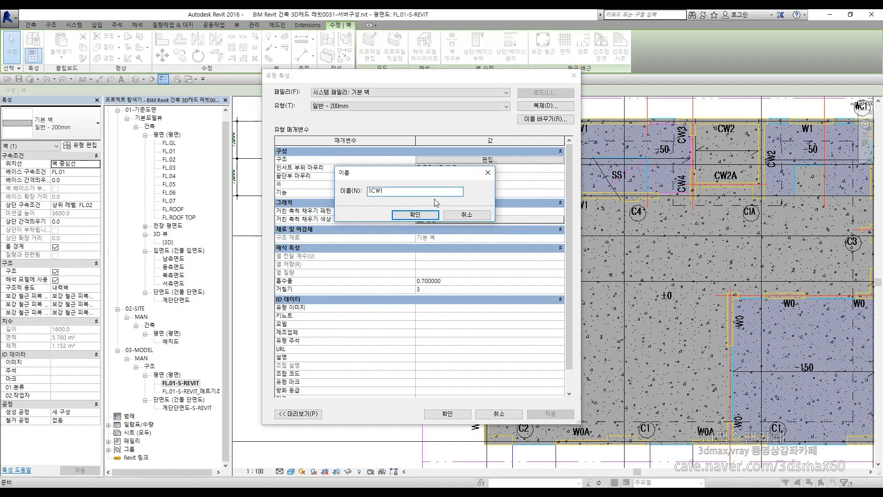
Step: Confirm the 1CW1 type and assign the material 00.콘크리트 to its structural layer
left_click(428, 216)
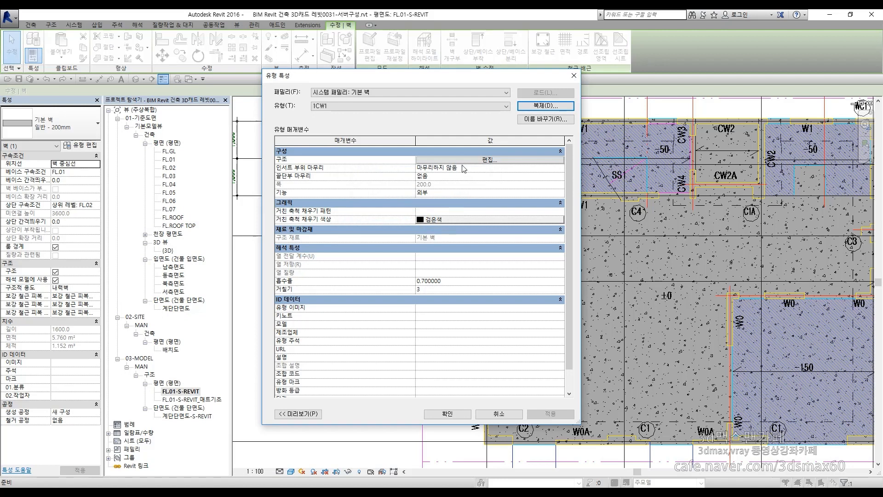
left_click(489, 159)
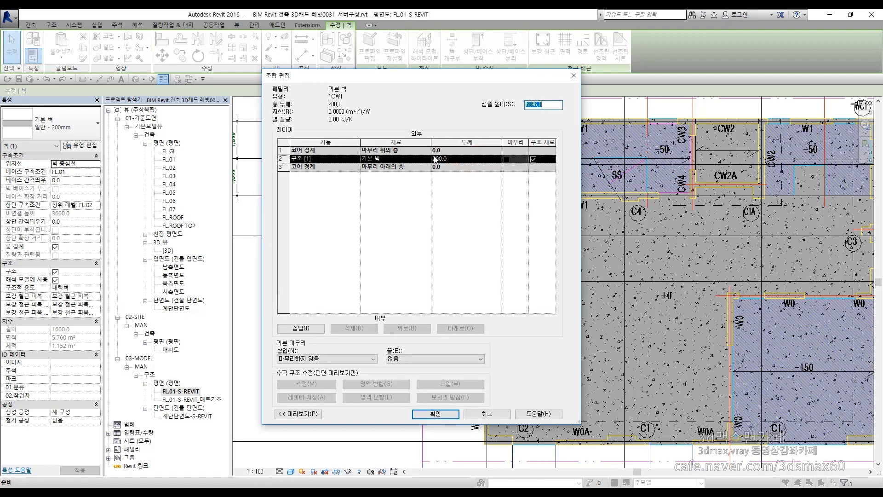
left_click(427, 159)
left_click(428, 158)
scroll(319, 150, "up", 5)
left_click(296, 103)
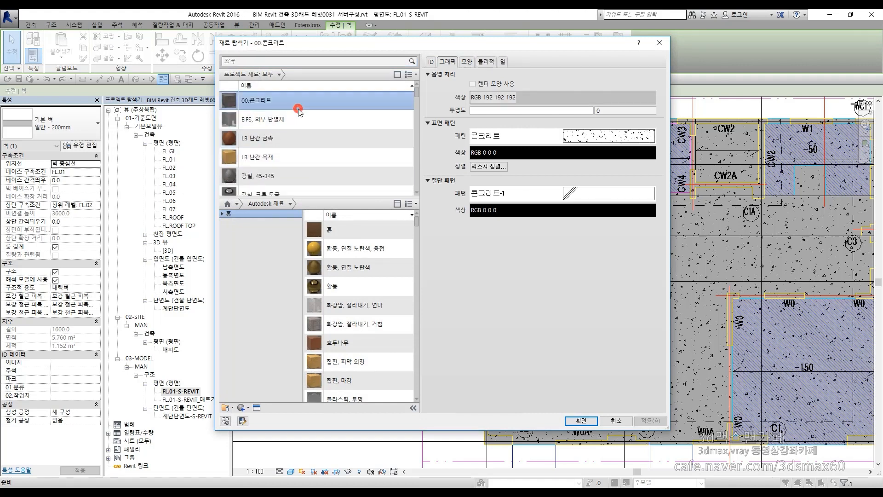
left_click(581, 421)
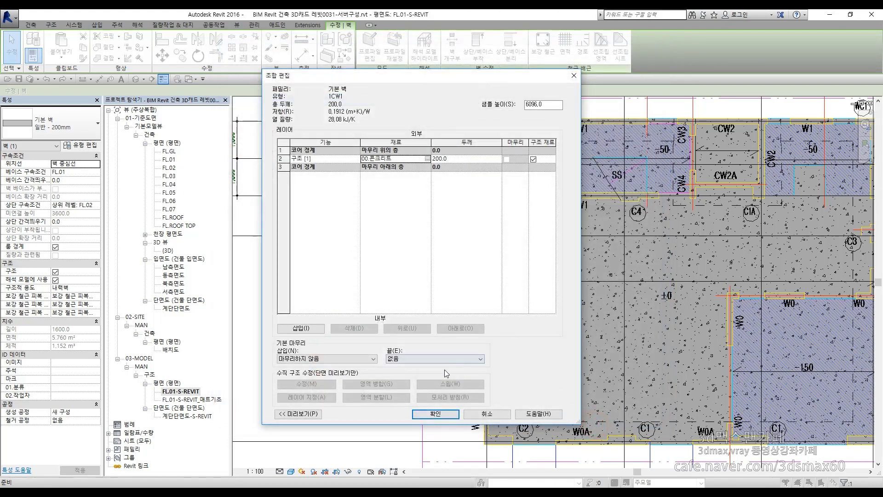
left_click(436, 413)
left_click(460, 410)
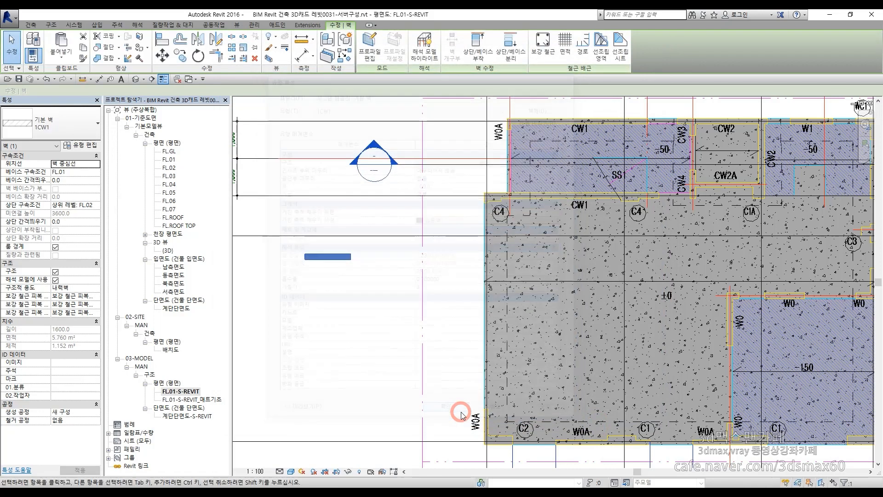
Step: Inspect the sample wall up close and check its 1CW1 type and FL.01 to FL.02 constraints
left_click(312, 298)
scroll(473, 296, "up", 5)
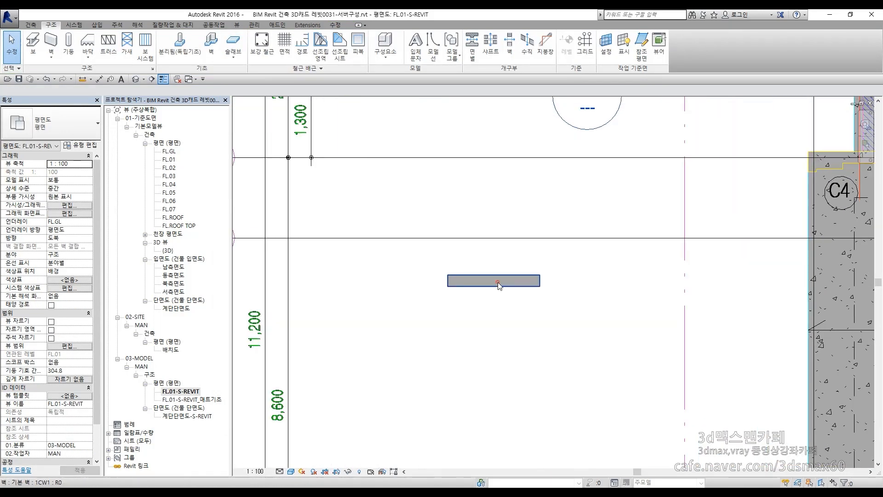
left_click(500, 284)
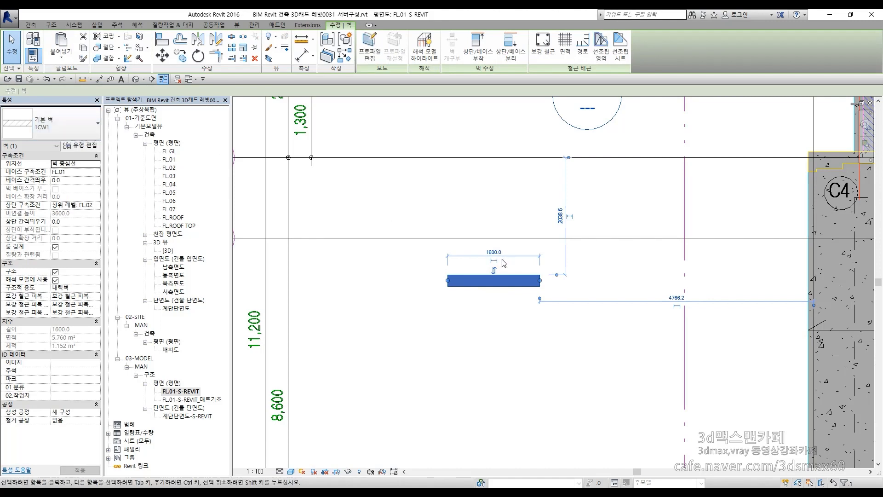
left_click(565, 335)
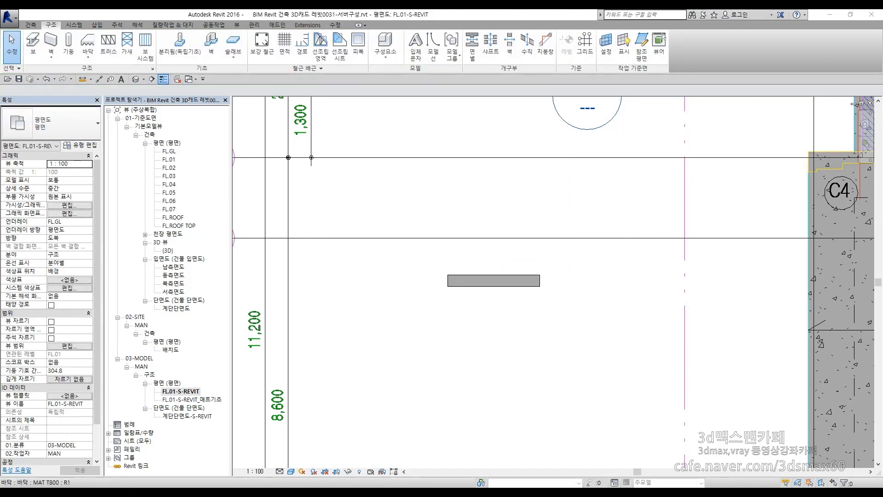
Step: Switch to WALL LIST.dwg in AutoCAD, examine the CW2, CW3/CW4 and W1 tables for wall names and thicknesses, and return to Revit
left_click_drag(882, 69, 345, 39)
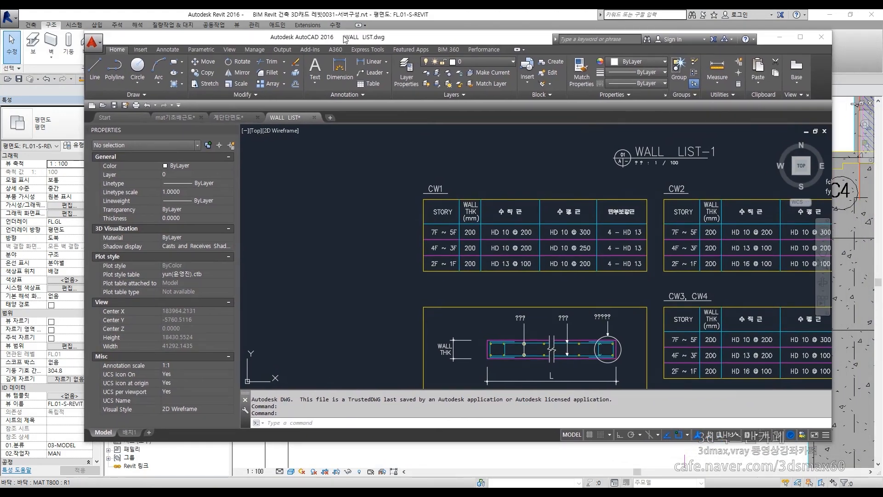
middle_click_drag(628, 267, 467, 237)
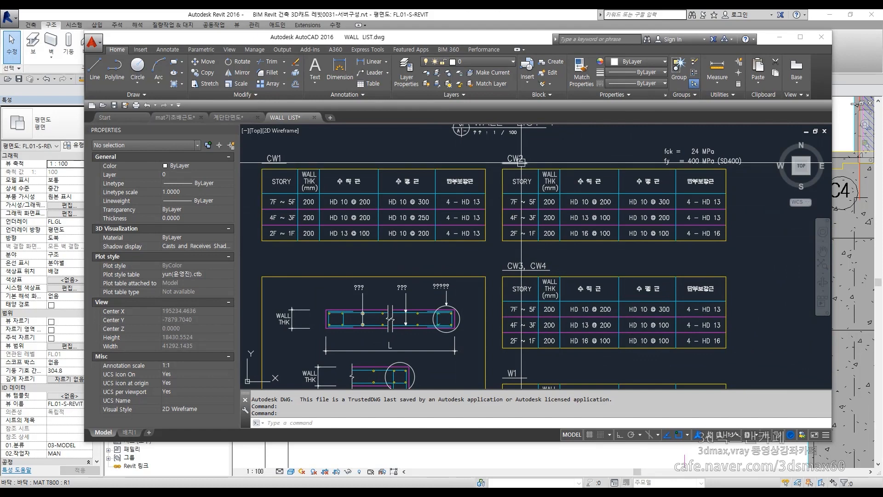
mouse_move(552, 369)
middle_mouse_down()
mouse_move(558, 259)
mouse_move(519, 291)
middle_mouse_up()
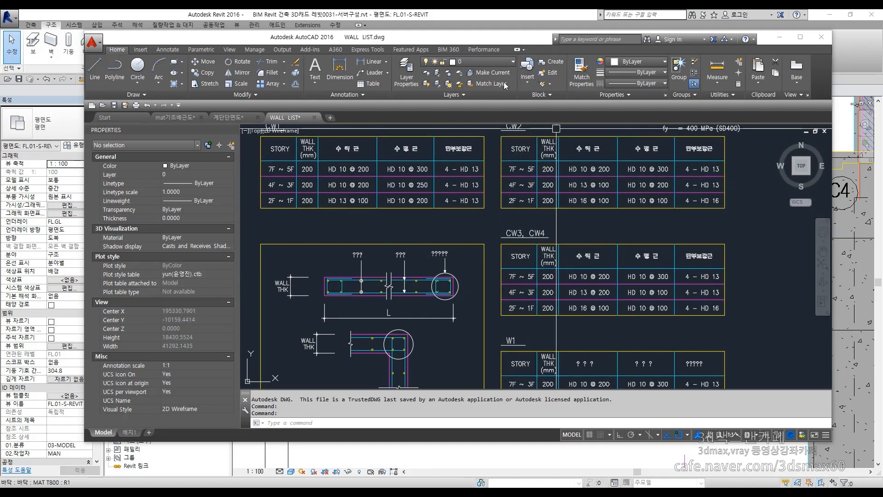
left_click(780, 37)
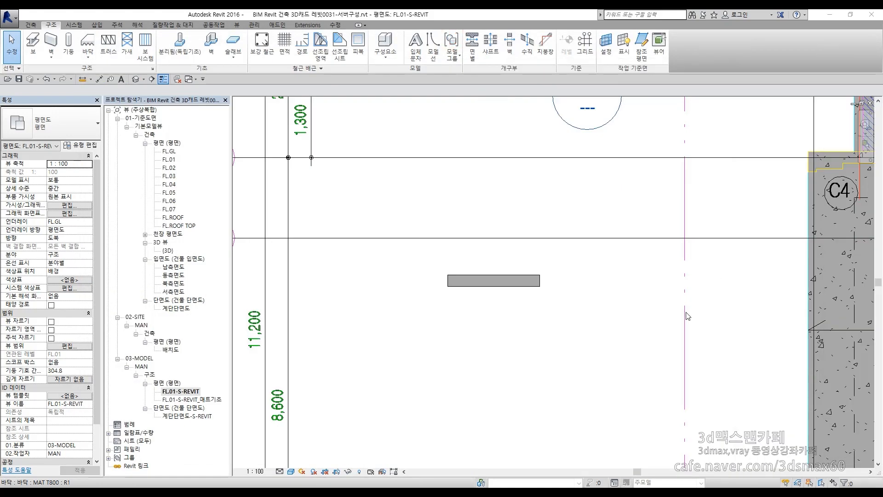
Step: Copy the 1CW1 sample wall four times straight below it, with the constrain (구속) and multiple (다중) options enabled
left_click_drag(572, 355, 413, 256)
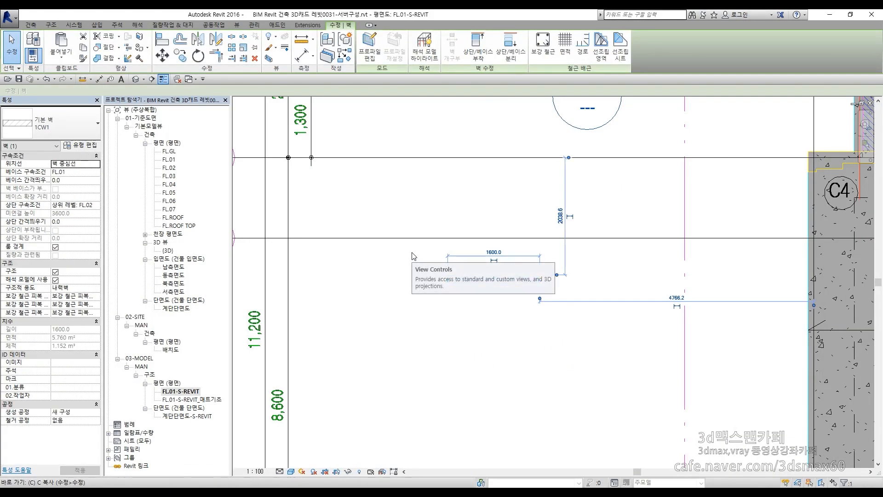
key("c")
left_click(92, 91)
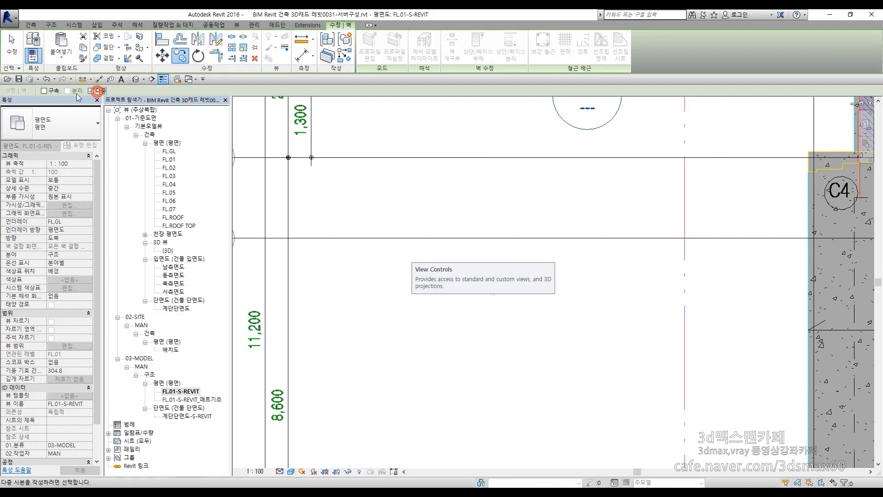
left_click(44, 91)
left_click(390, 275)
left_click(389, 327)
left_click(387, 357)
left_click(383, 387)
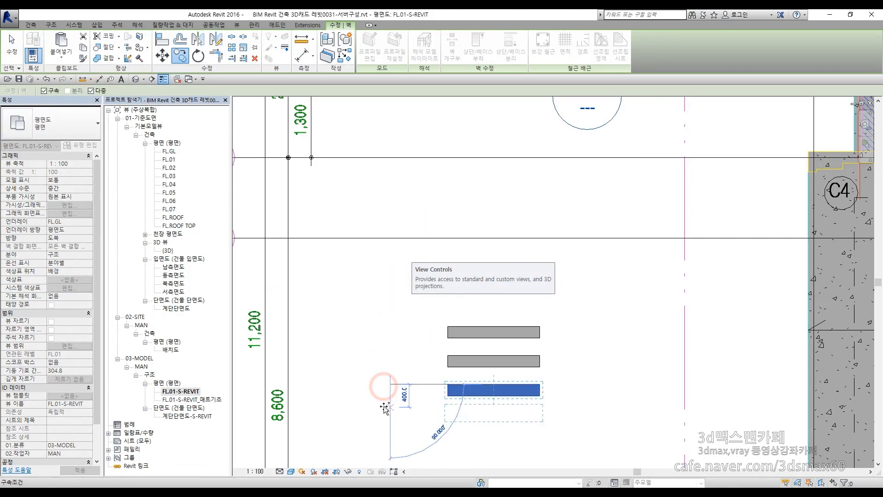
left_click(386, 407)
middle_click_drag(529, 367, 522, 261)
key("Escape")
scroll(520, 233, "down", 3)
key("Escape")
left_click(570, 306)
left_click(522, 278)
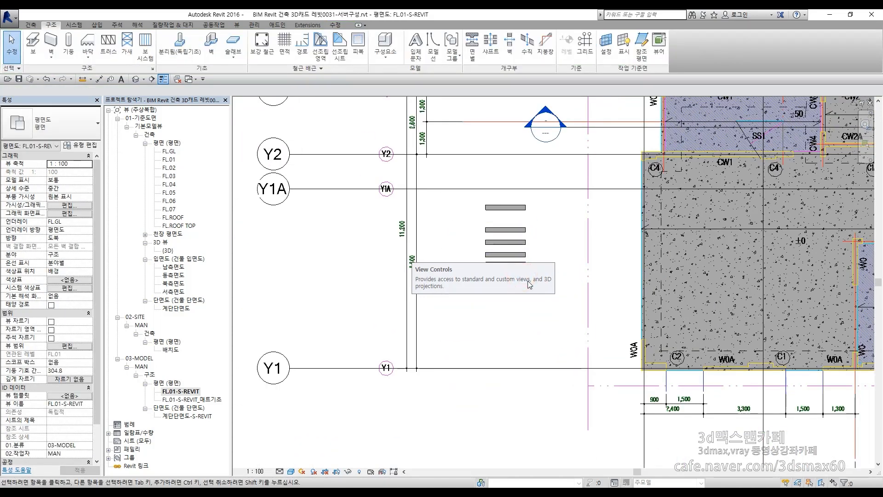
Step: Duplicate the type of the first copied wall as 1CW2 and check the wall's assigned type
left_click(513, 226)
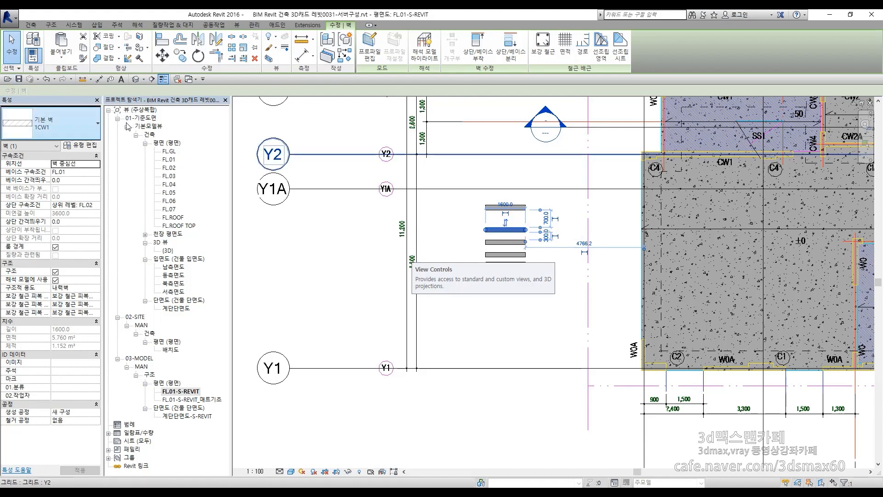
left_click(81, 146)
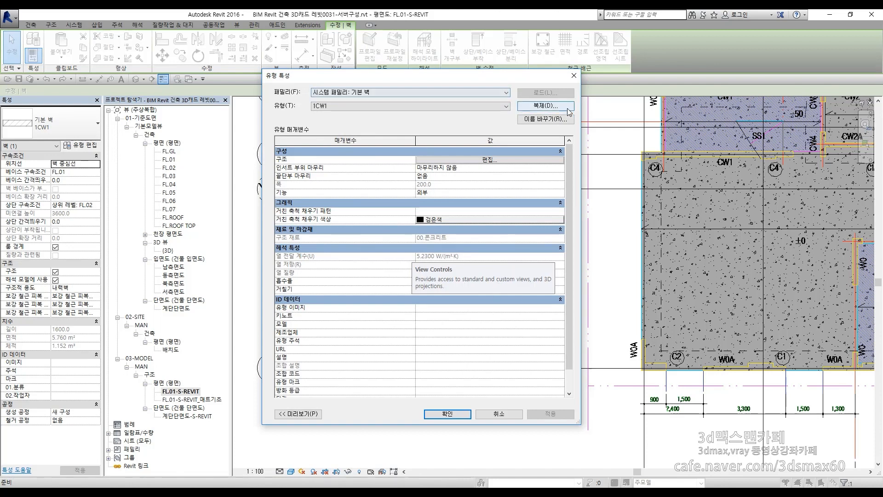
left_click(555, 108)
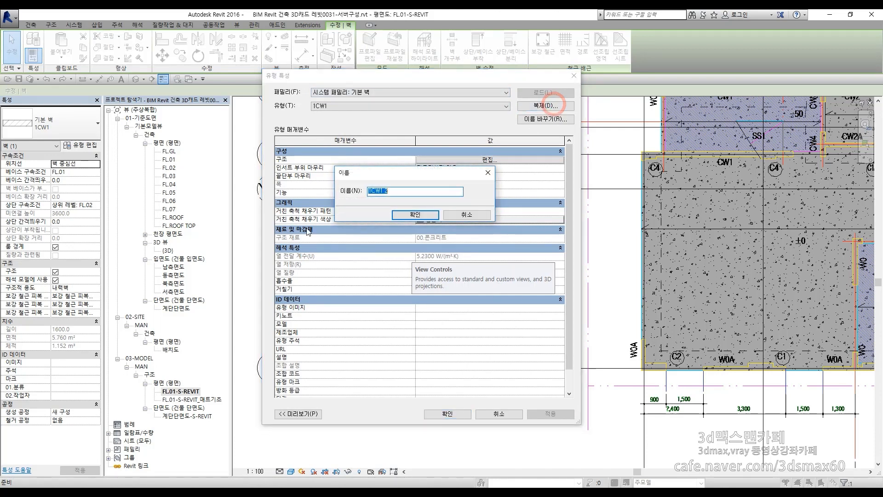
left_click(407, 216)
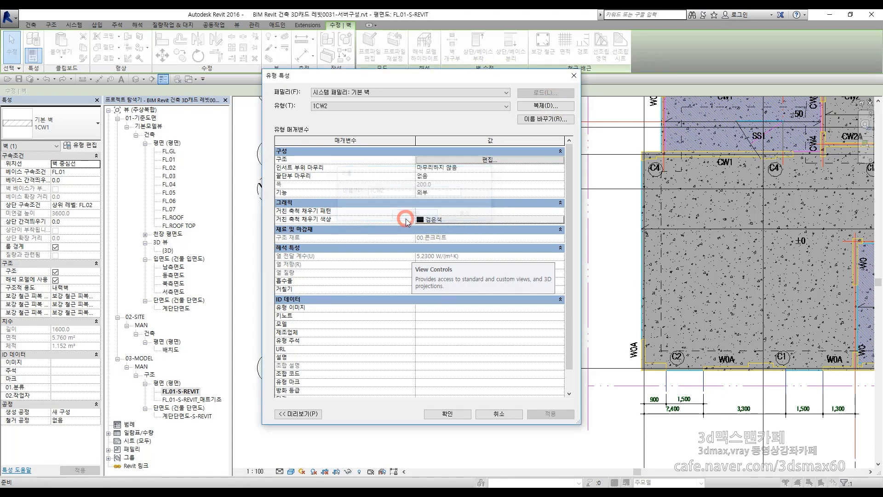
left_click(448, 414)
left_click(830, 15)
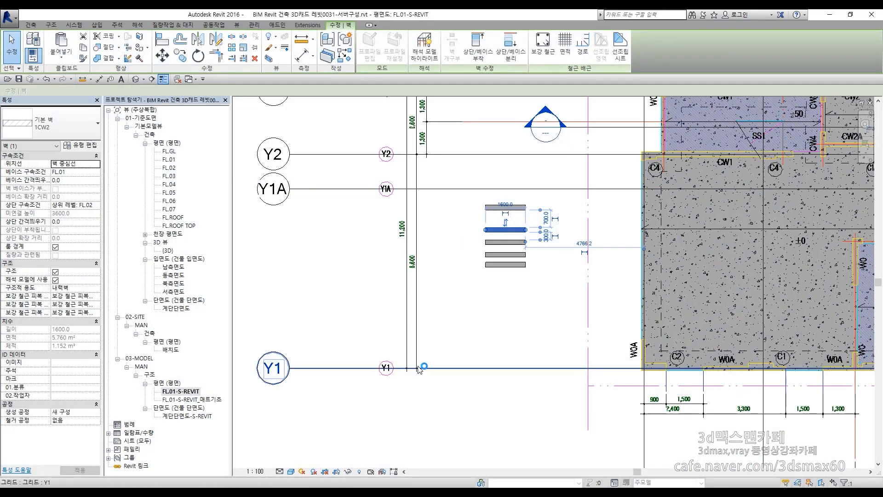
left_click(496, 305)
scroll(510, 206, "up", 5)
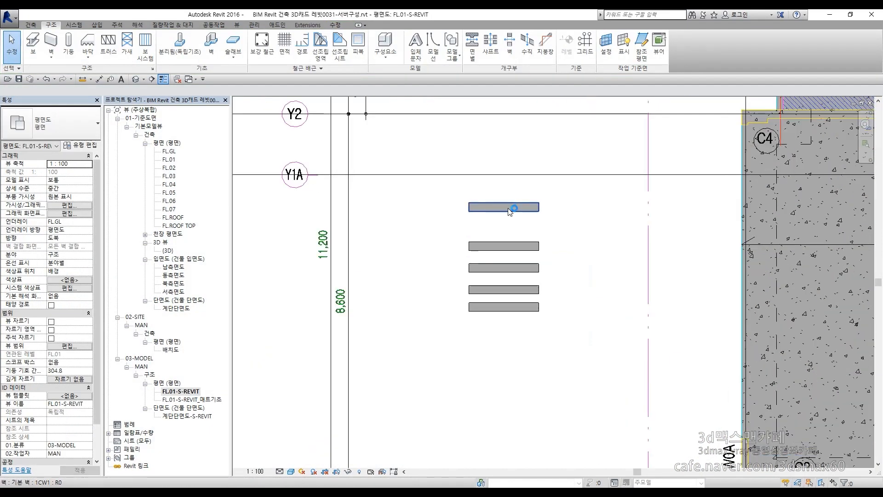
left_click(509, 263)
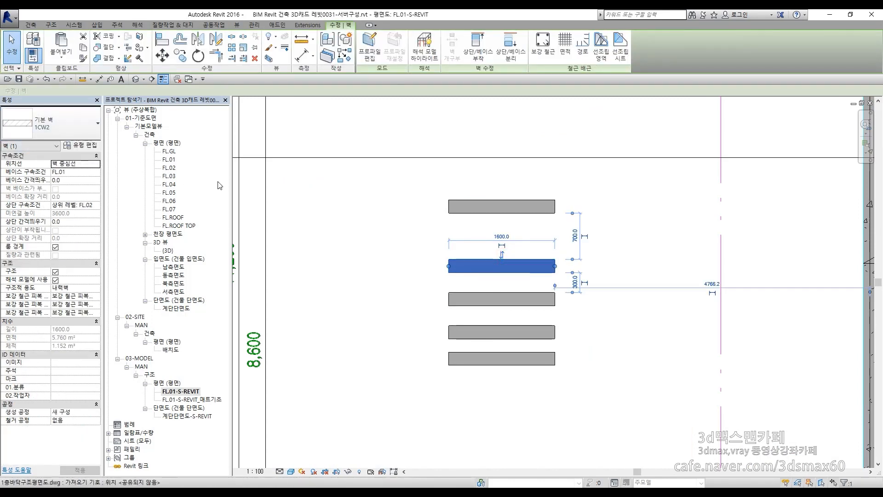
left_click(233, 256)
Step: Duplicate the 1CW1 type of the third wall in the column as 1CW3
left_click(514, 306)
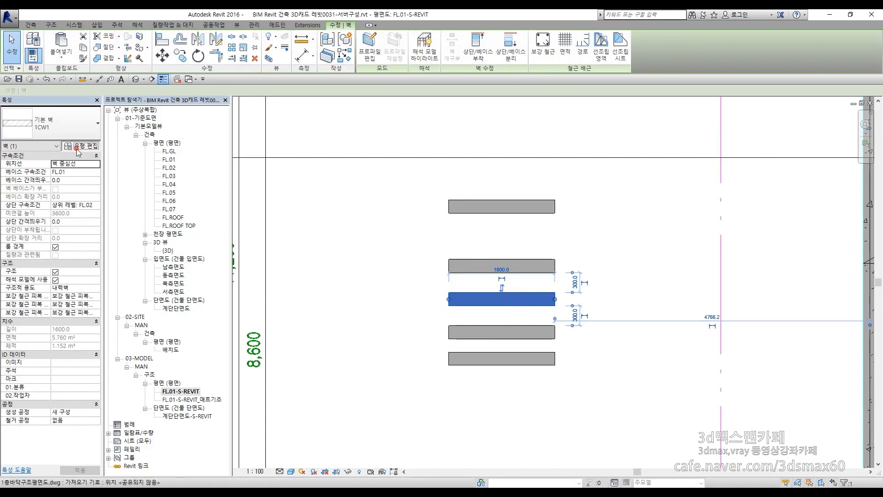
left_click(77, 149)
left_click(546, 106)
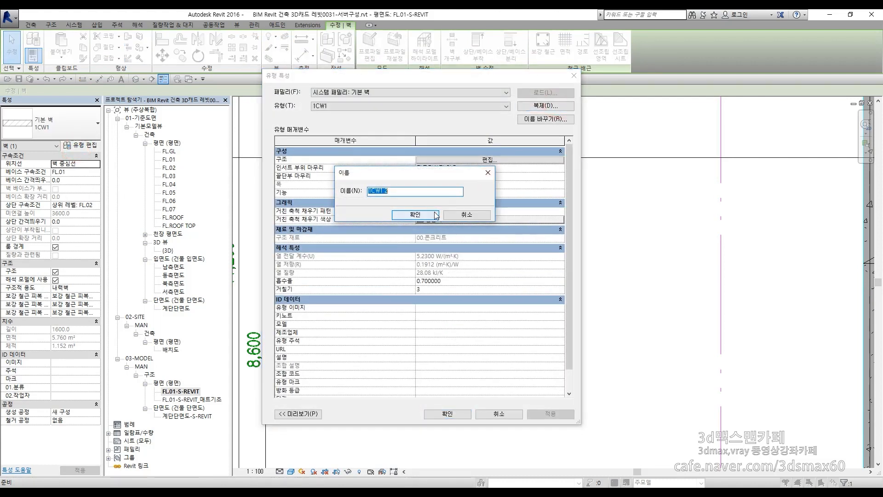
left_click(424, 193)
key("BackSpace")
key("Return")
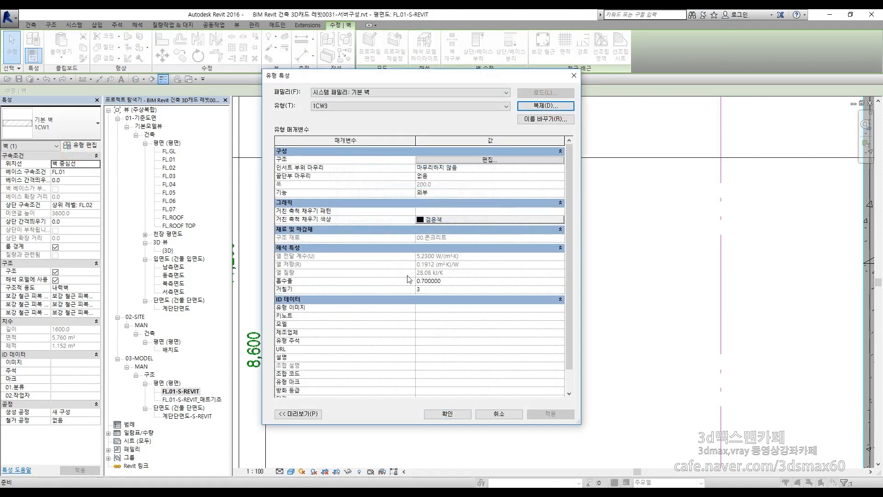
left_click(459, 411)
left_click(375, 236)
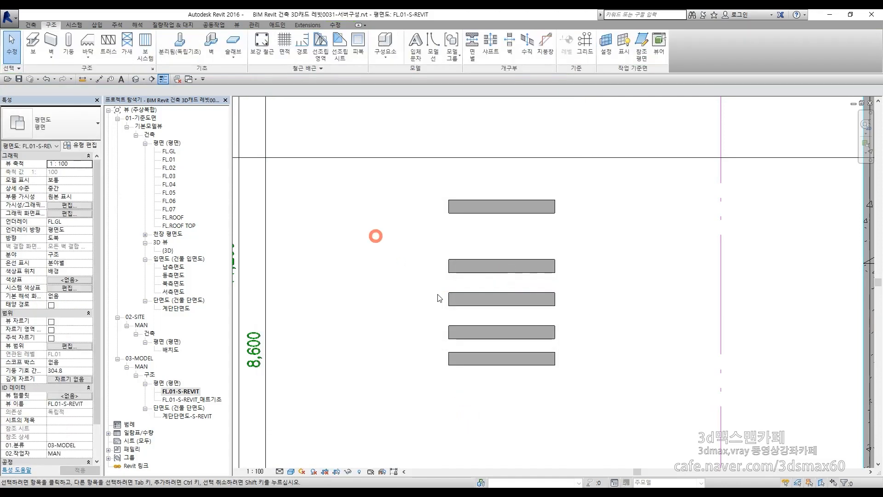
Step: Duplicate the 1CW1 type of the fourth wall in the column as 1CW4
left_click(499, 337)
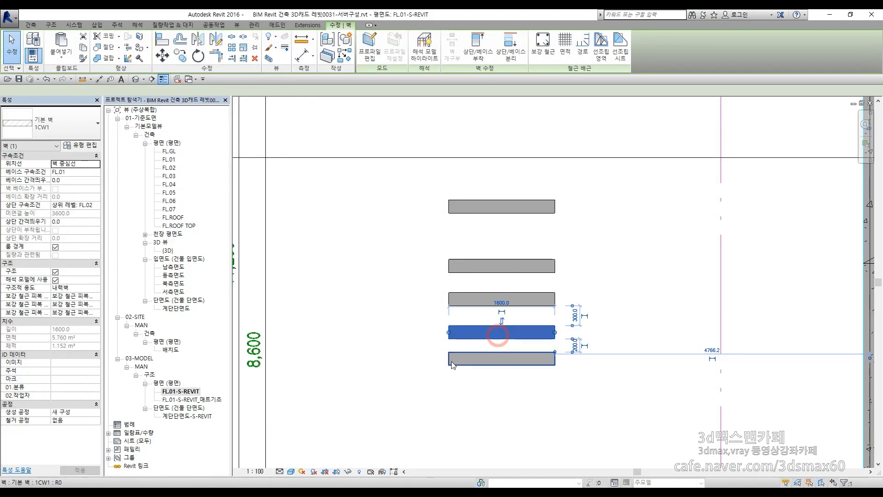
left_click(89, 146)
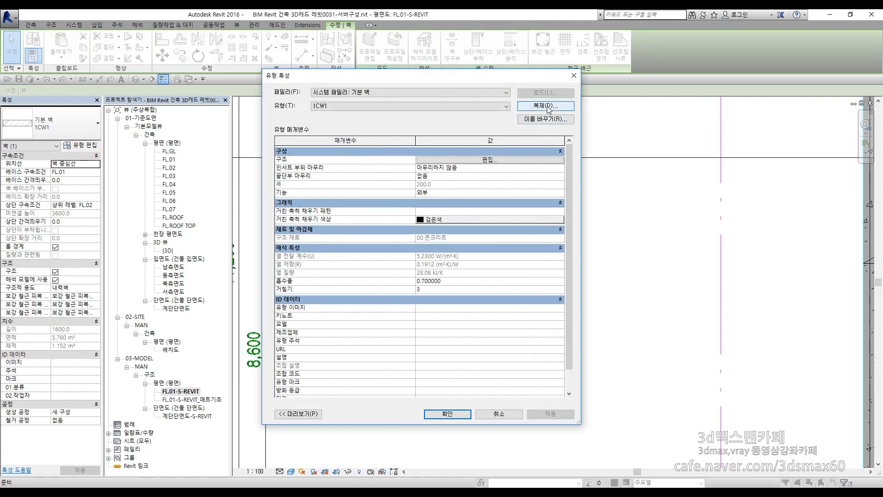
left_click(547, 107)
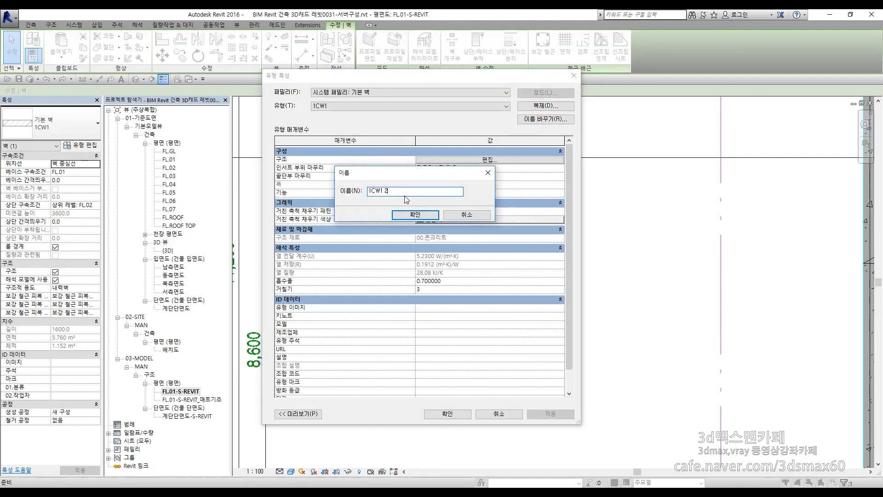
type("1CW4")
key("Return")
left_click(440, 411)
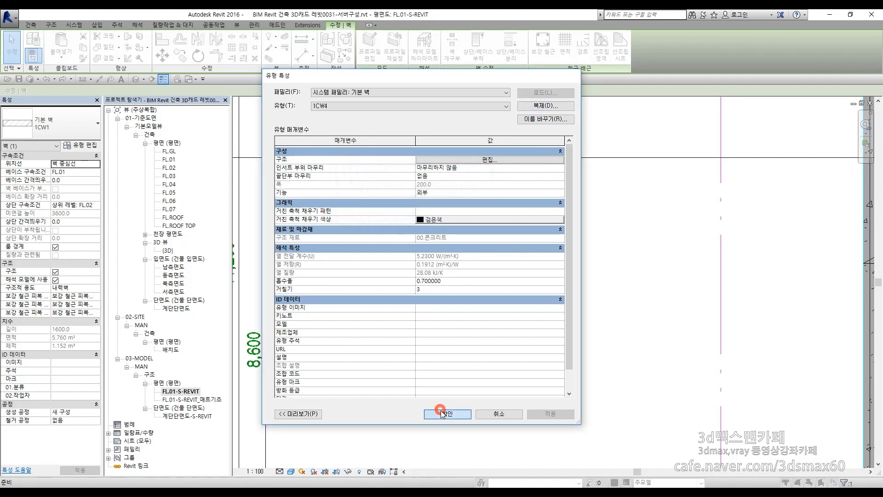
Step: Check the layer structure of the lowest wall's 1CW1 type and duplicate the type as 1W1
left_click(488, 363)
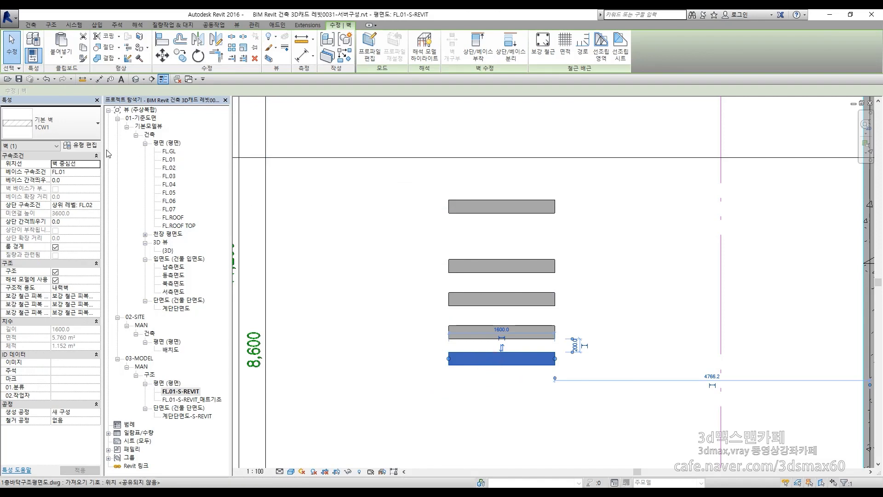
left_click(81, 145)
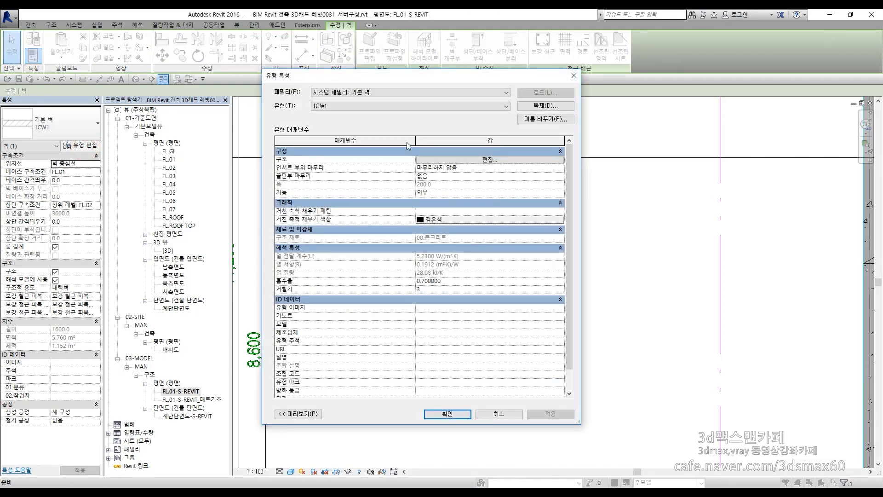
left_click(456, 160)
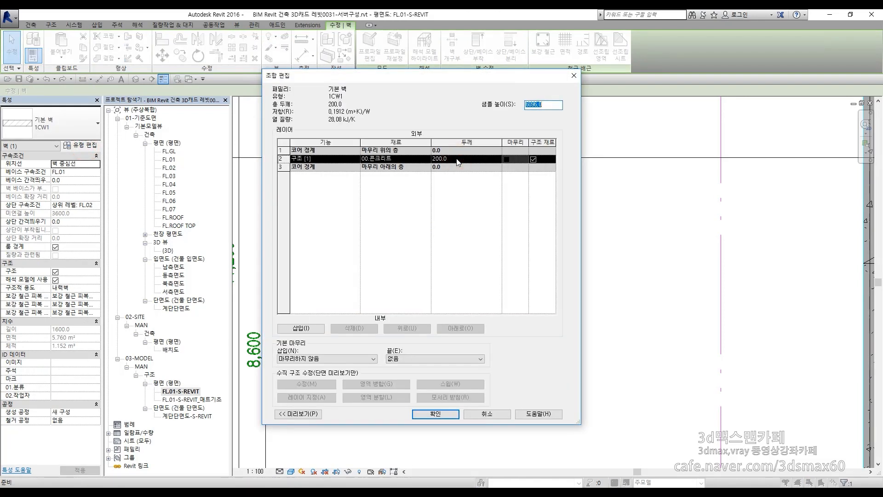
left_click(571, 77)
left_click(543, 107)
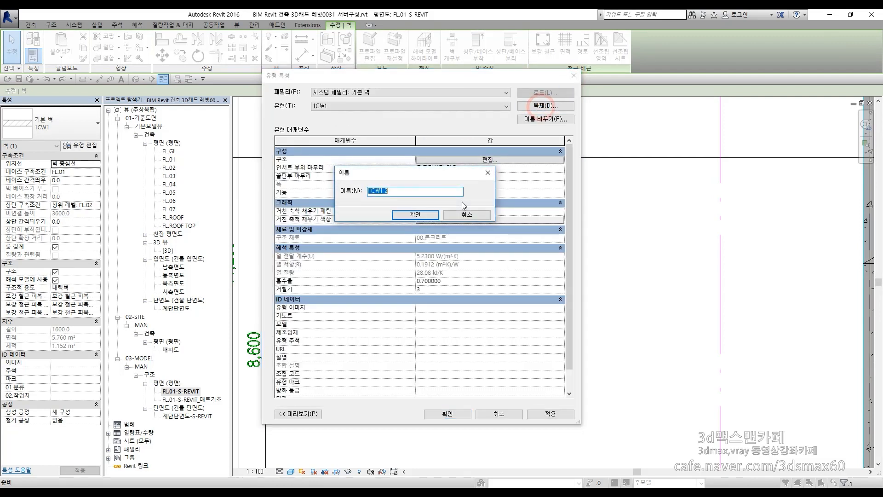
key("End")
key("BackSpace")
key("BackSpace")
left_click(428, 215)
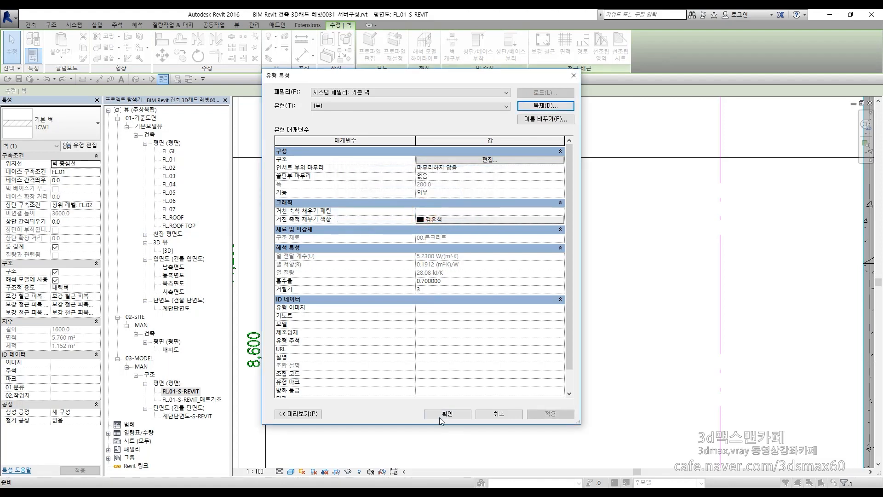
left_click(442, 414)
left_click(387, 263)
Step: Delete all five sample walls from the FL.01-S-REVIT plan
scroll(414, 295, "down", 2)
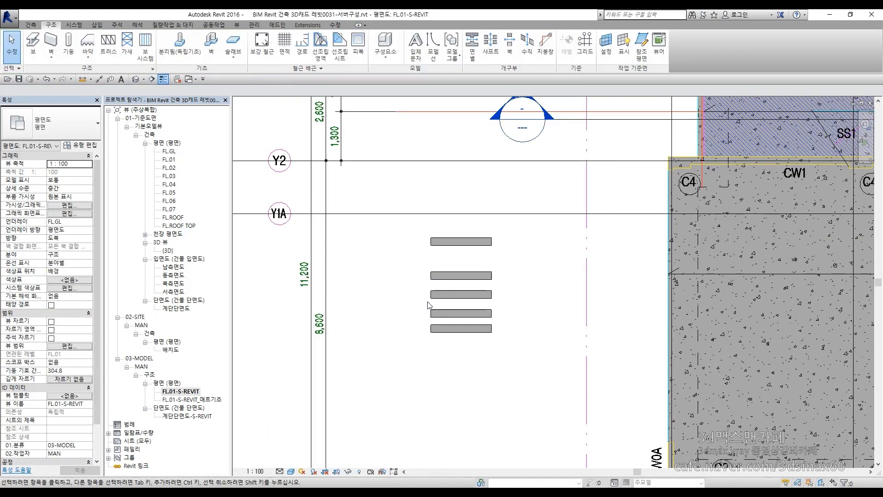
scroll(424, 306, "down", 1)
left_click_drag(503, 354, 395, 230)
left_click_drag(503, 361, 377, 244)
key("Delete")
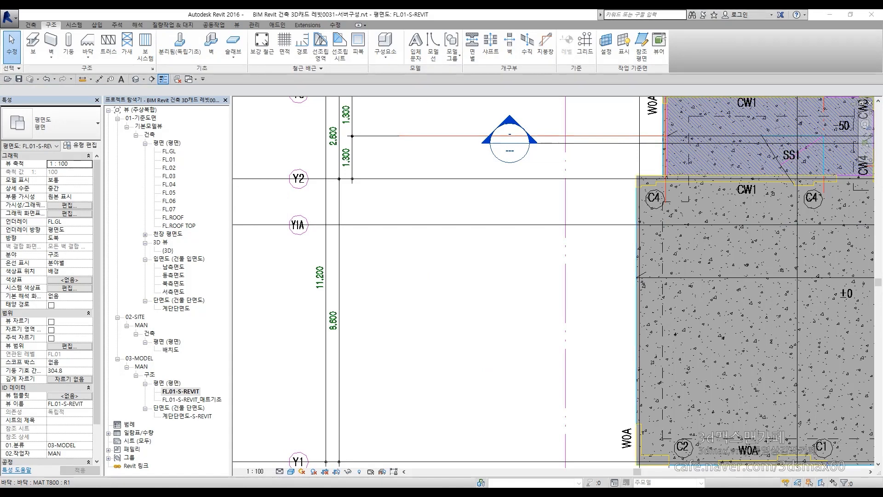
Step: Switch to WALL LIST.dwg in AutoCAD and examine the WALL LIST-2 tables, including W0A and CW2A, for their thicknesses and stories
key("alt+Tab")
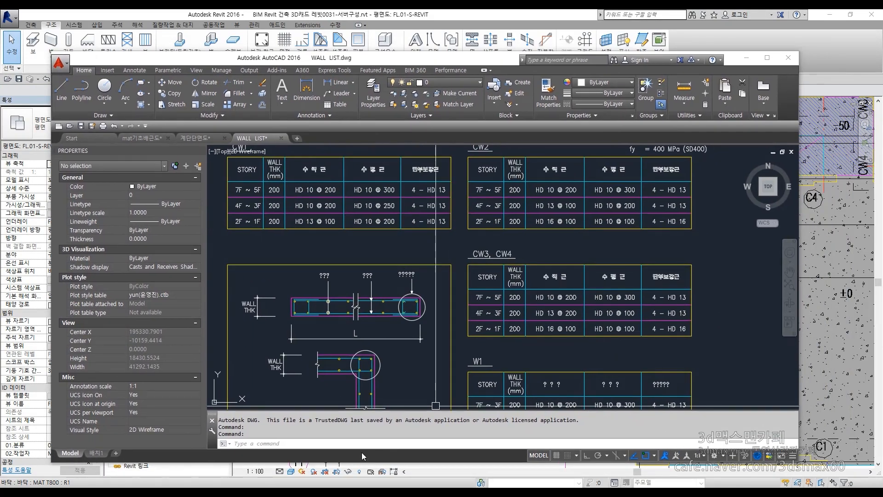
scroll(464, 301, "down", 6)
middle_click_drag(576, 305, 389, 288)
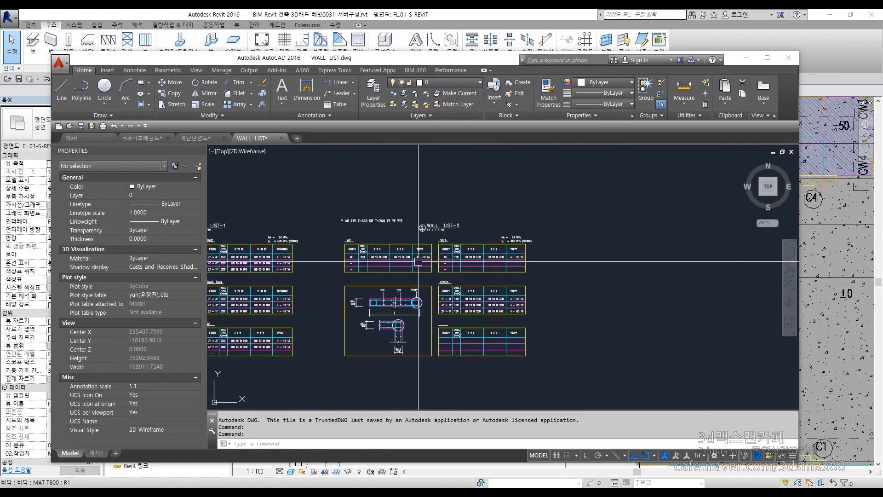
scroll(425, 260, "up", 6)
middle_click_drag(442, 308, 476, 255)
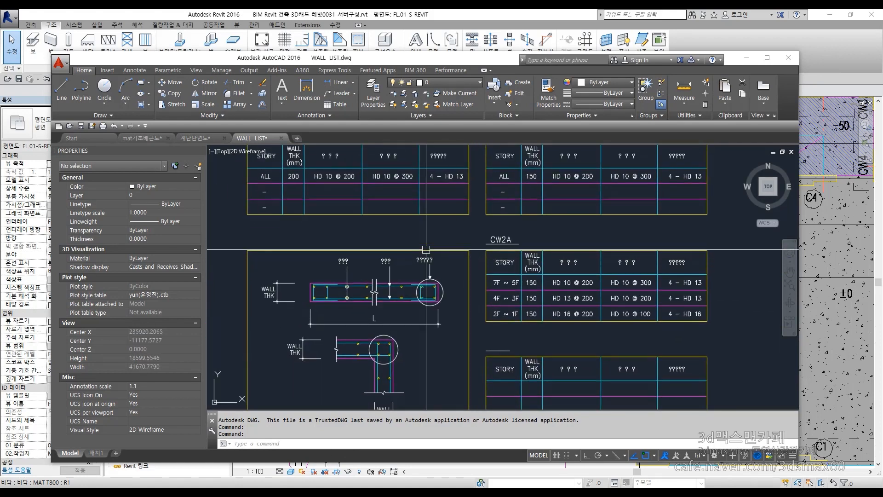
scroll(502, 194, "up", 5)
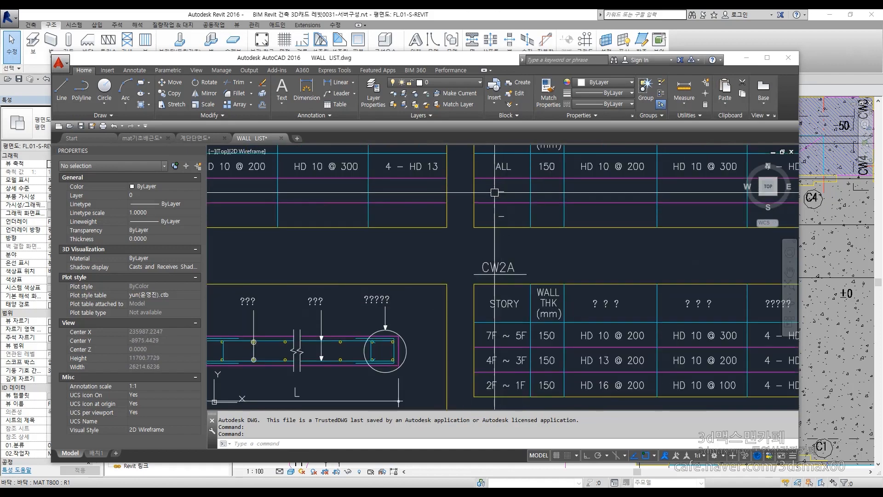
middle_click_drag(513, 240, 566, 263)
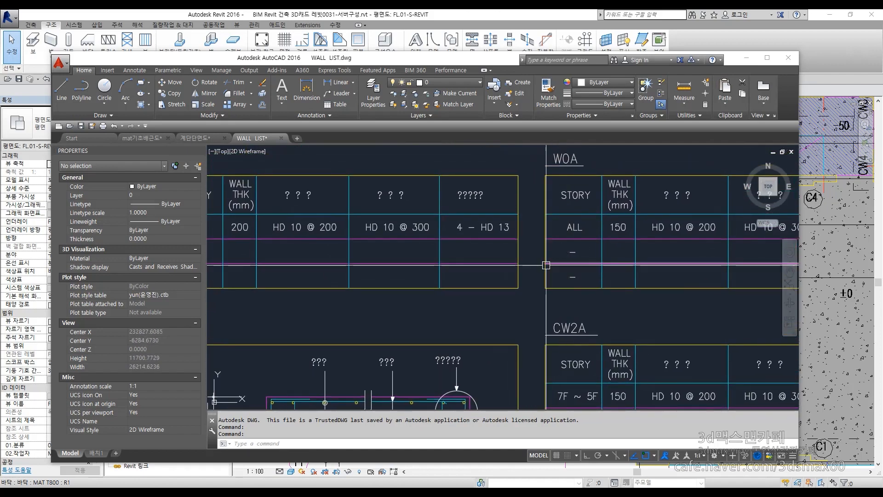
Step: Check the W0, W0A and CW2A tables in WALL LIST.dwg and move the AutoCAD window aside to return to Revit
scroll(547, 265, "down", 3)
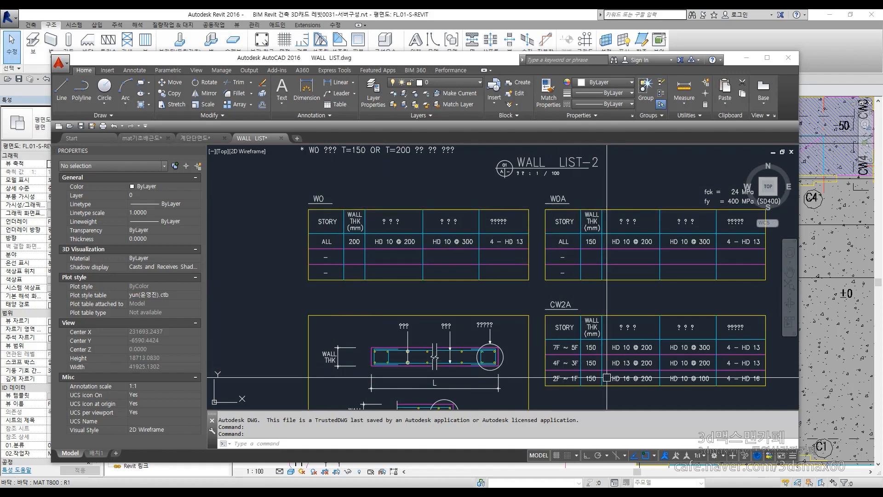
left_click_drag(444, 61, 882, 115)
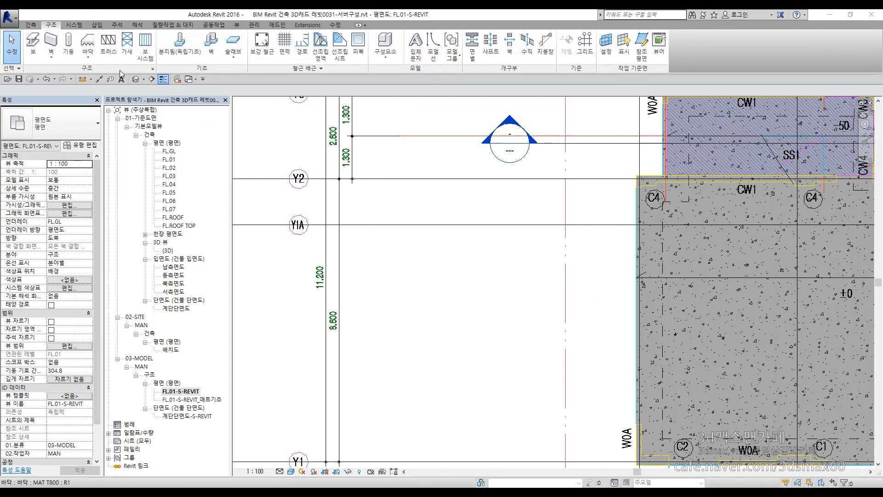
left_click(50, 43)
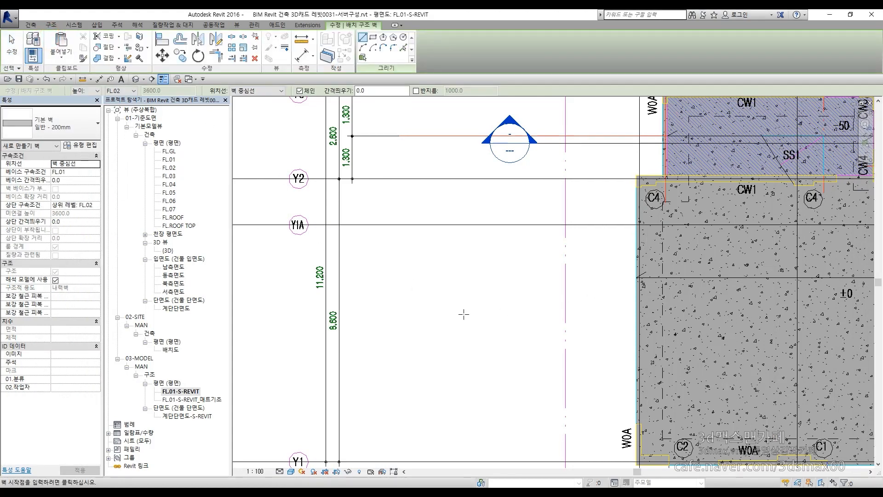
left_click(416, 293)
left_click(475, 293)
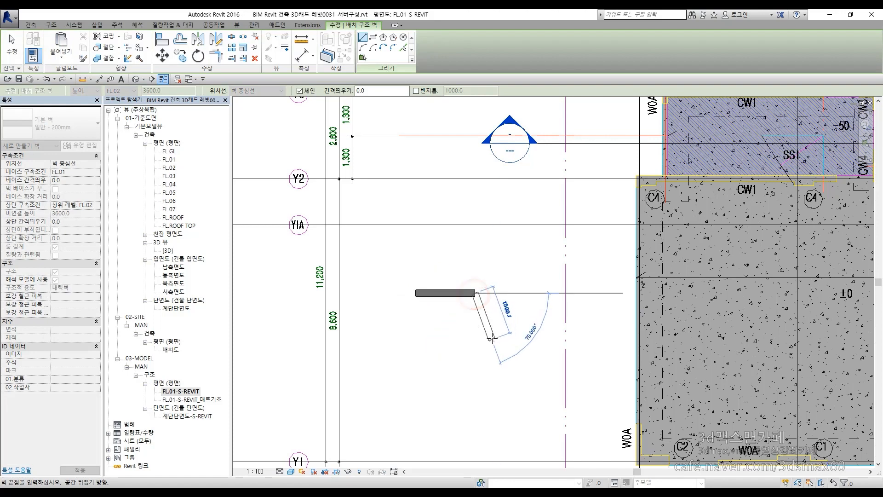
key("Escape")
key("Escape")
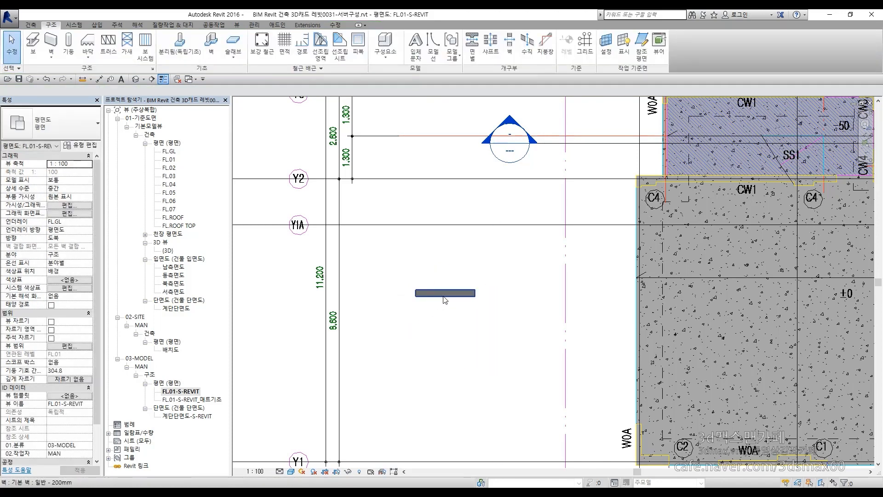
left_click(448, 295)
key("Delete")
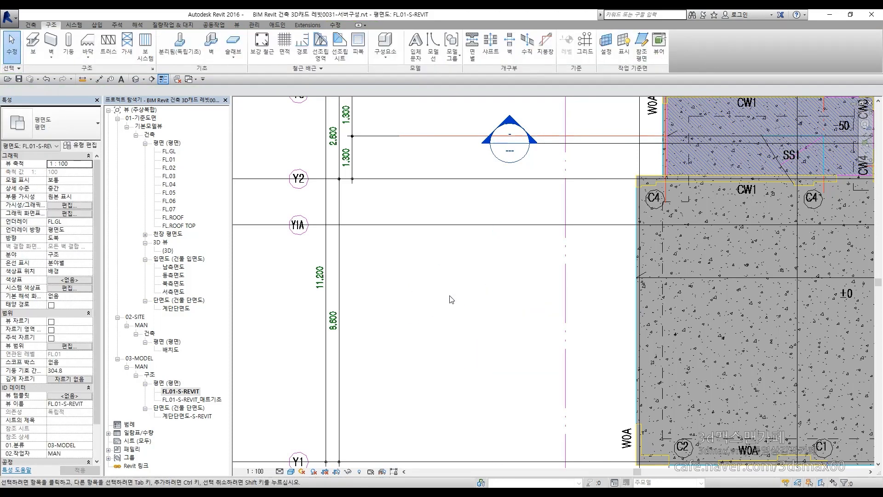
Step: Draw a horizontal structural wall of type 1CW1 about 1700 mm long in the empty area beside the building, below grid Y1A
left_click(55, 41)
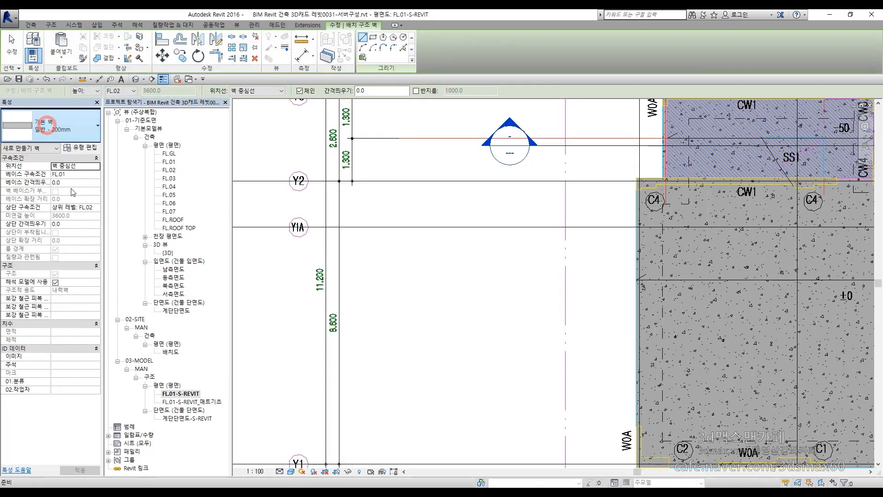
left_click(55, 125)
scroll(73, 228, "up", 8)
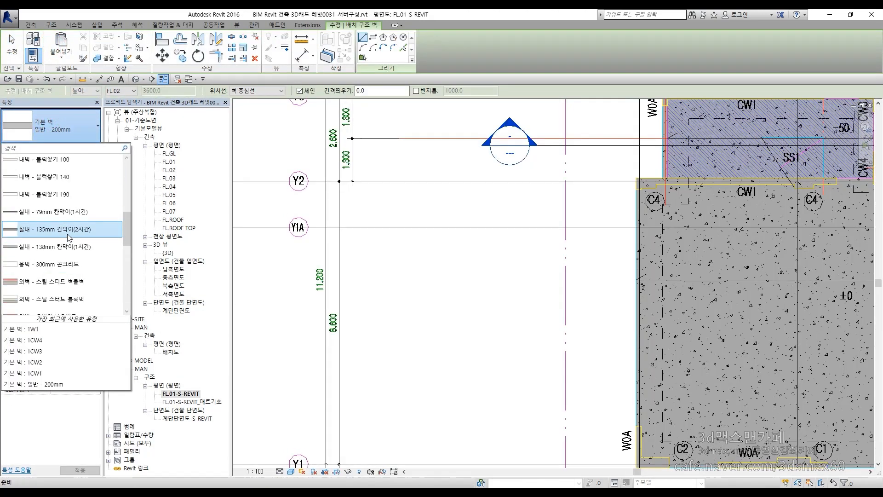
scroll(69, 238, "up", 4)
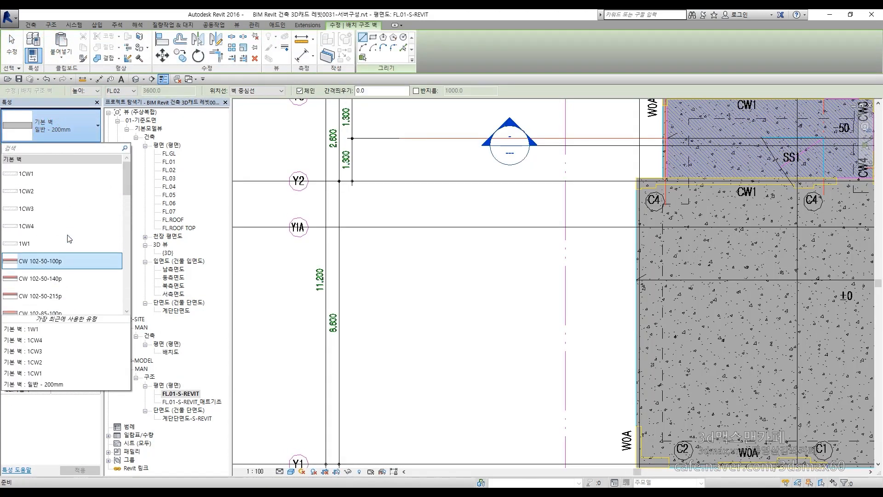
left_click(35, 177)
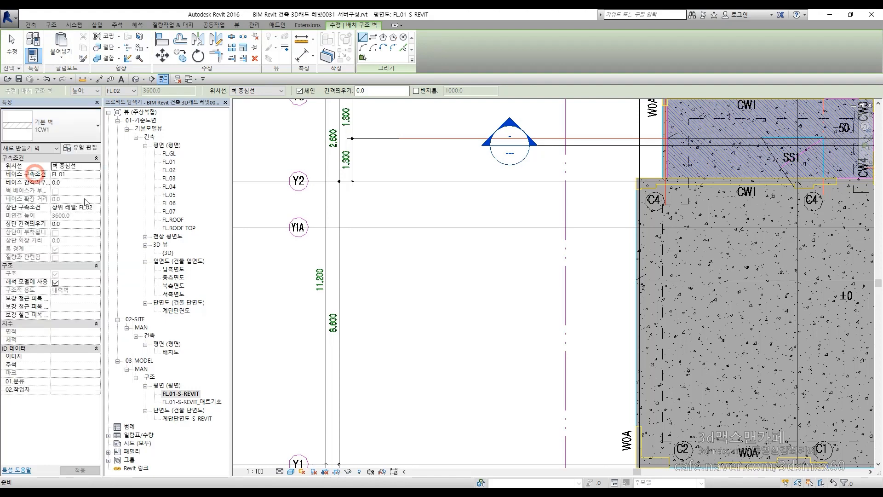
left_click(415, 287)
left_click(469, 287)
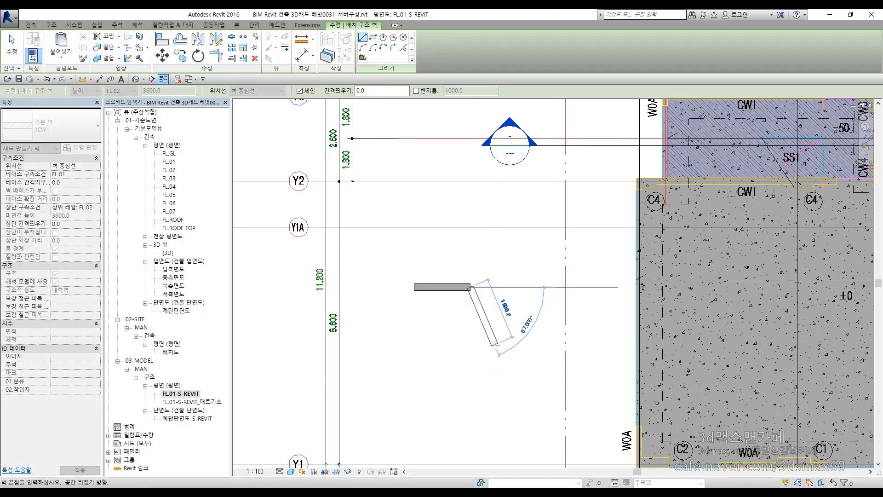
key("Escape")
key("Escape")
Step: Duplicate the new sample wall's 1CW1 type as 1W0
left_click(444, 292)
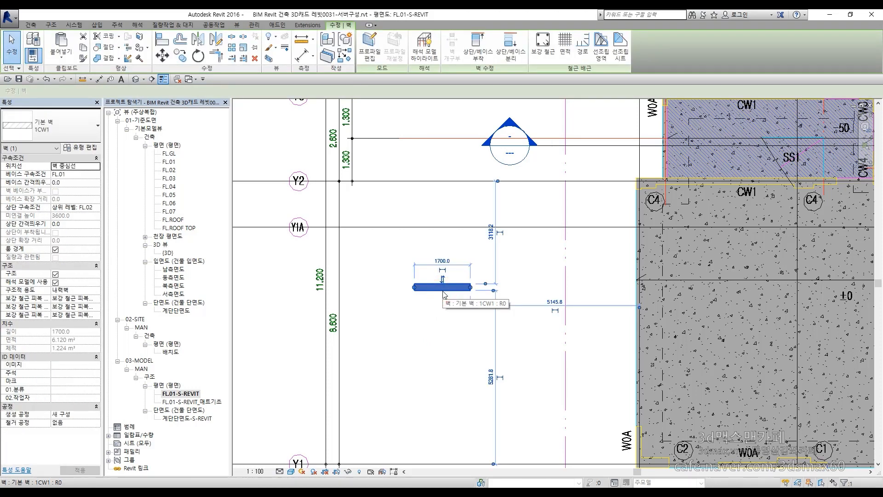
left_click(80, 147)
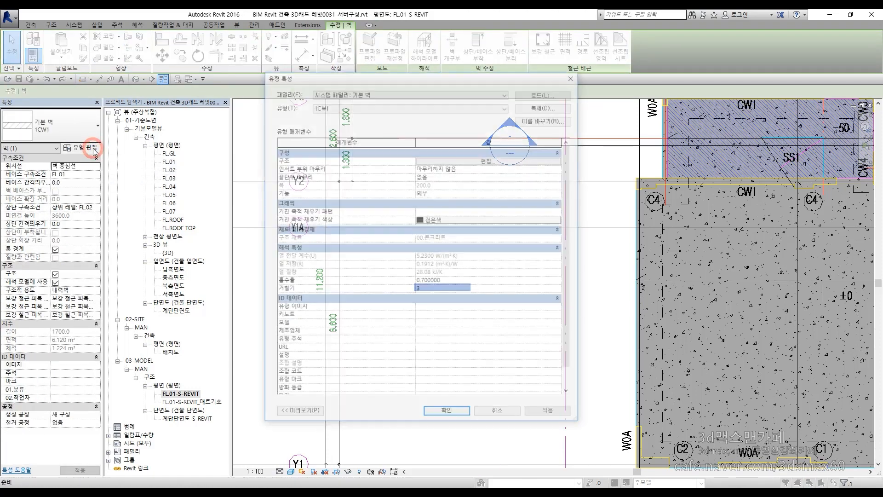
left_click(538, 107)
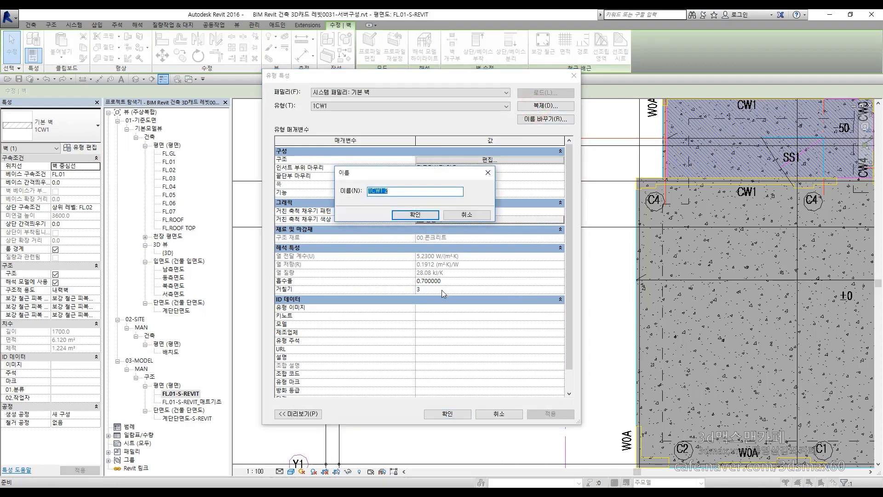
type("1W0")
left_click(395, 215)
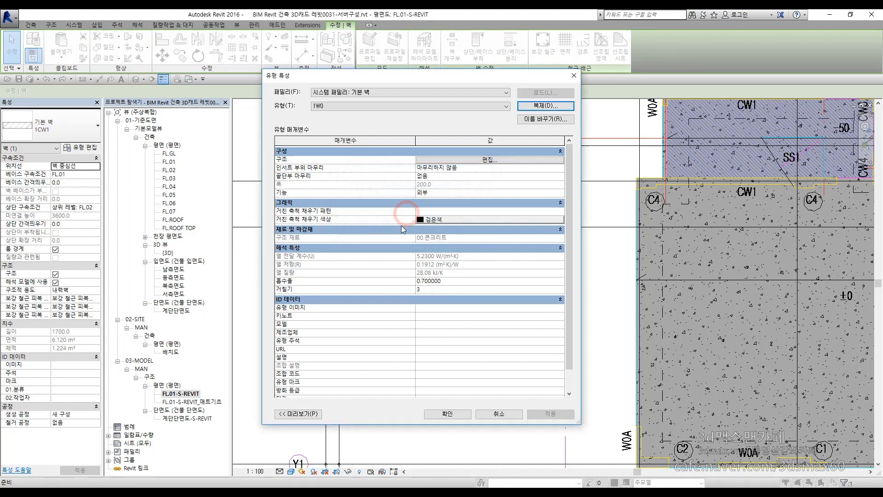
left_click(447, 414)
key("Escape")
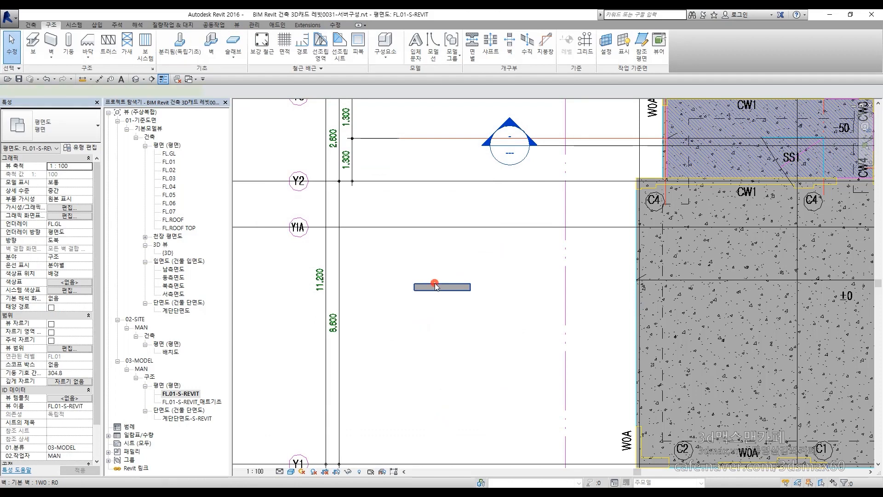
Step: Copy the 1W0 wall twice straight below itself to make a column of three walls
left_click(436, 287)
key("c")
key("o")
left_click(404, 331)
left_click(403, 349)
left_click(396, 371)
key("Escape")
key("Escape")
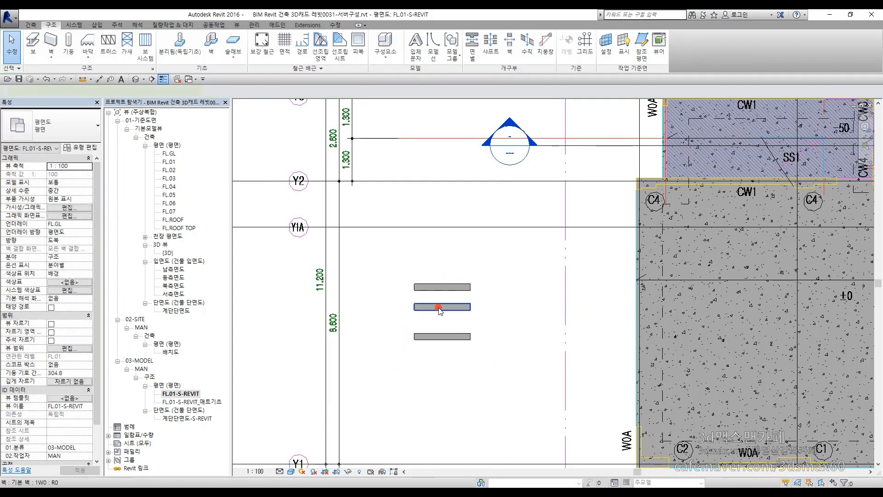
Step: Duplicate the middle wall's type as 1W0A and set its concrete layer thickness to 150 mm
left_click(439, 308)
left_click(81, 147)
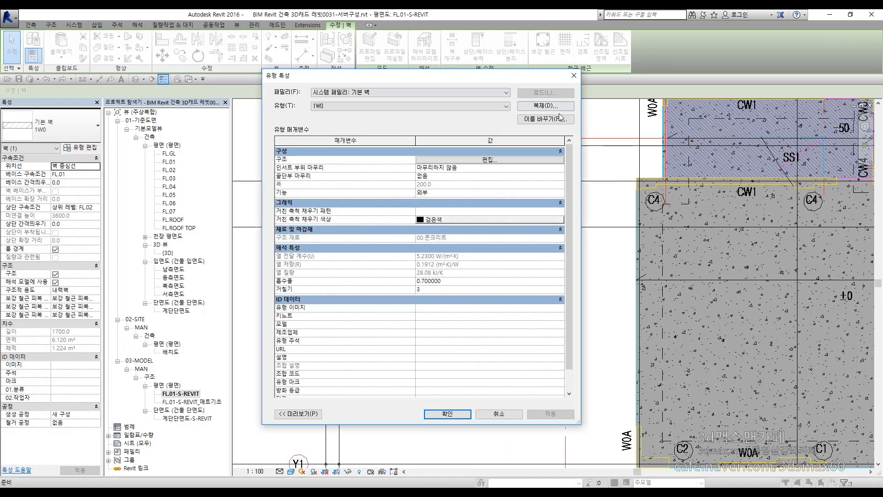
left_click(547, 107)
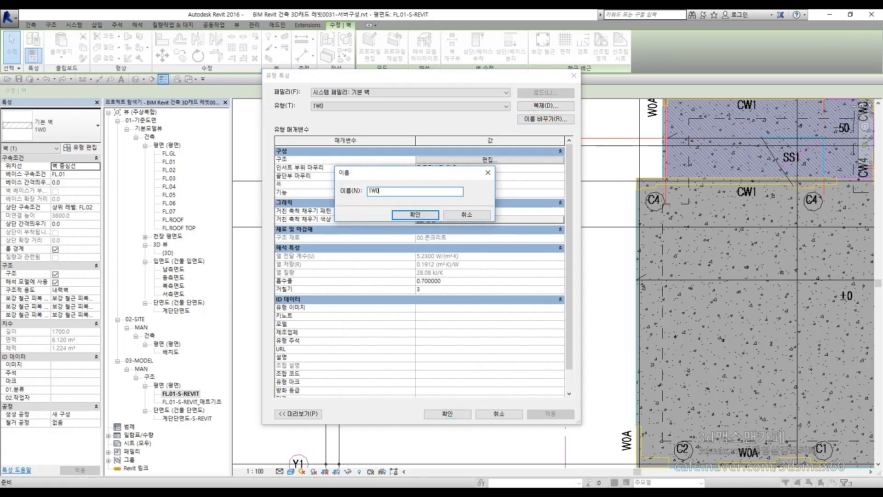
key("Return")
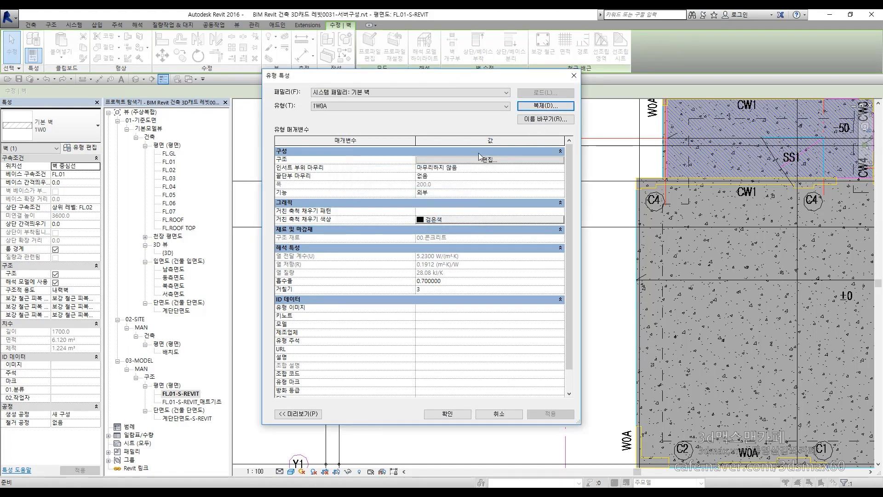
left_click(470, 161)
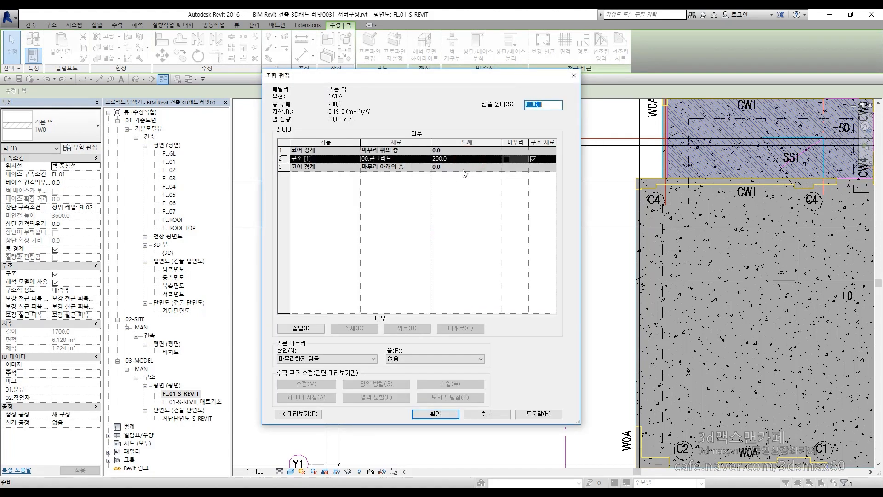
left_click(474, 162)
key("Tab")
left_click(474, 163)
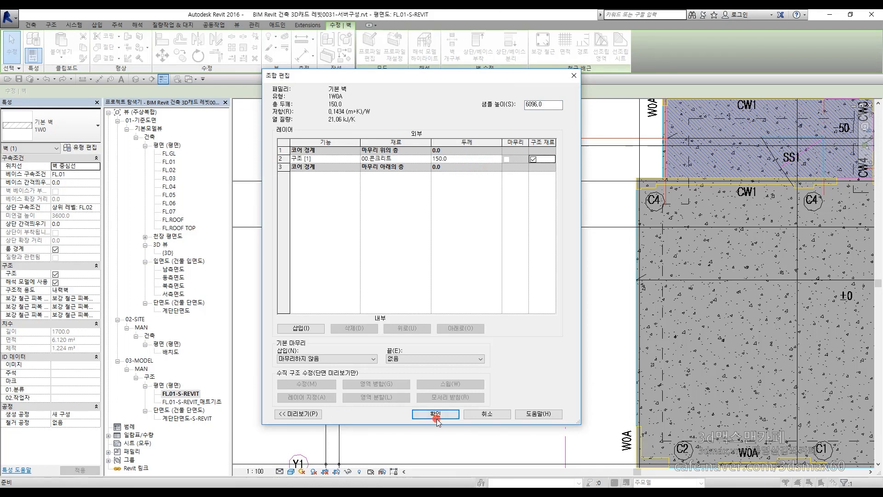
left_click(436, 414)
left_click(442, 467)
left_click(433, 379)
Step: Duplicate the lowest wall's 1W0 type as 1CW2A and set its concrete layer thickness to 150 mm
left_click(441, 338)
left_click(78, 148)
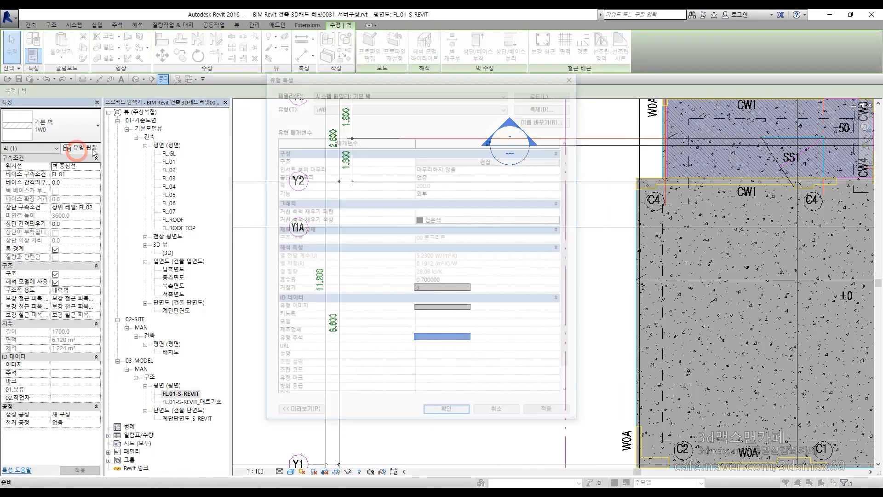
left_click(541, 107)
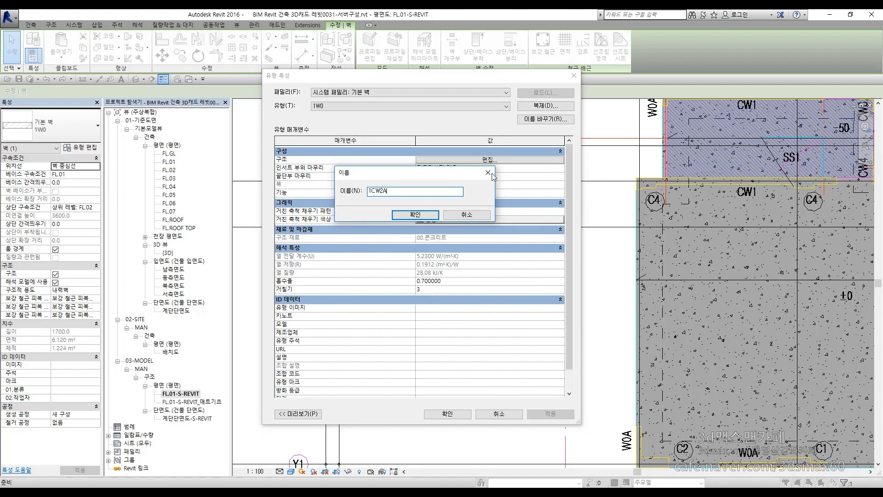
left_click(418, 215)
left_click(461, 160)
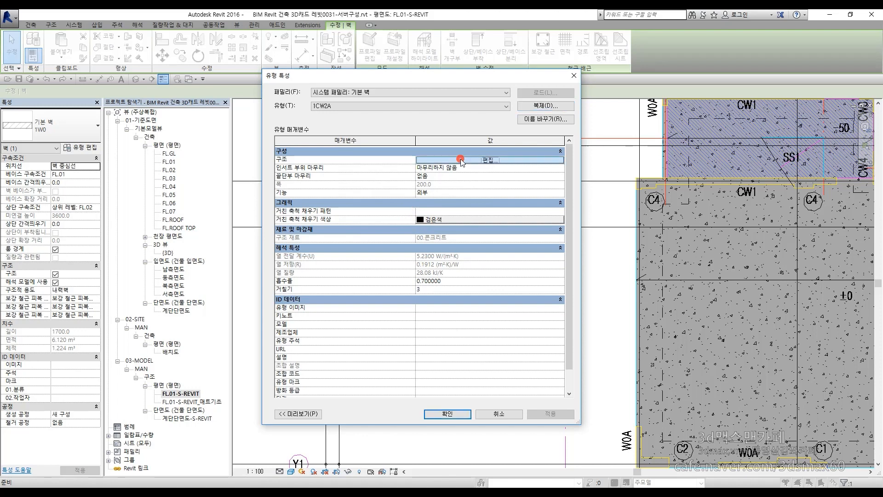
left_click(463, 158)
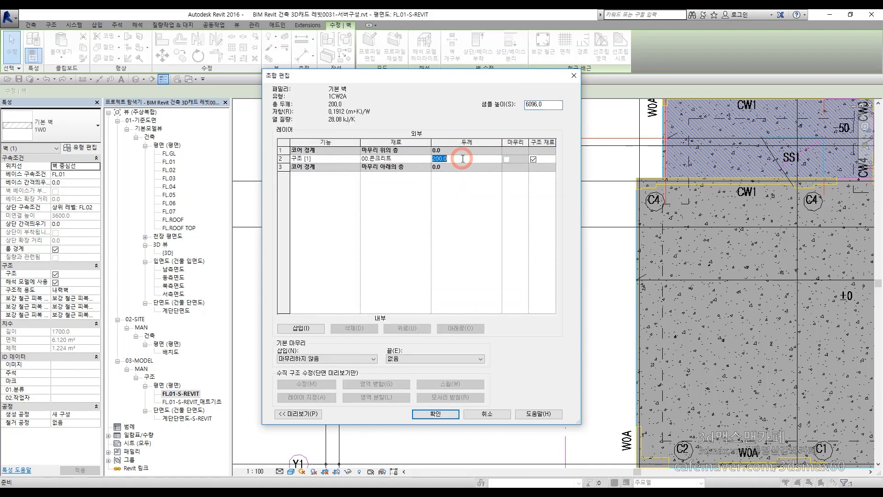
left_click(425, 414)
left_click(423, 409)
left_click(444, 385)
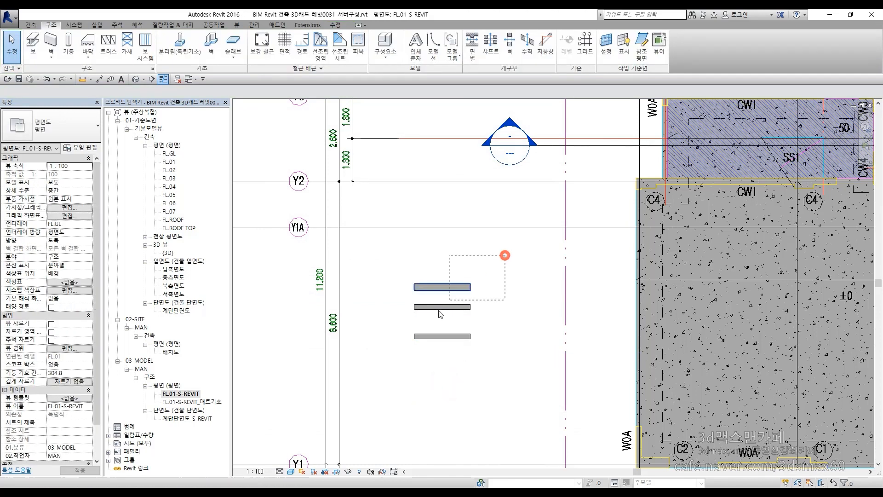
Step: Delete all three sample walls from beside the building
left_click_drag(488, 276, 380, 361)
key("Delete")
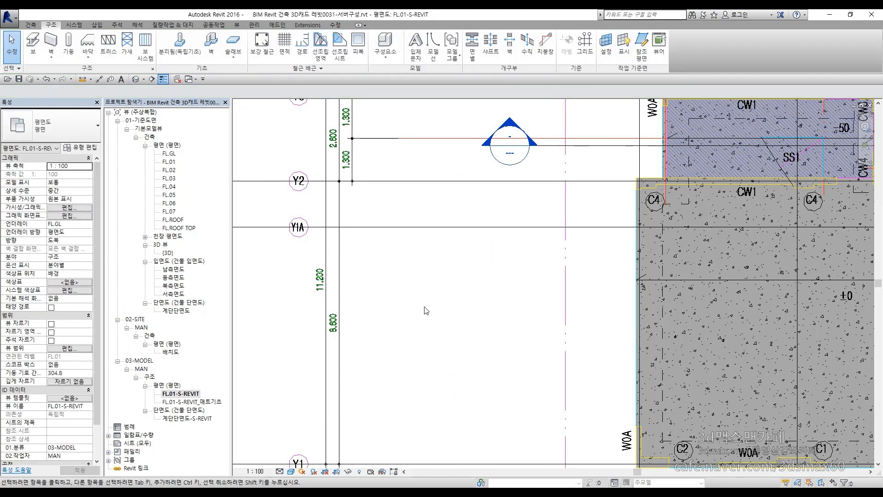
middle_click_drag(796, 336, 430, 295)
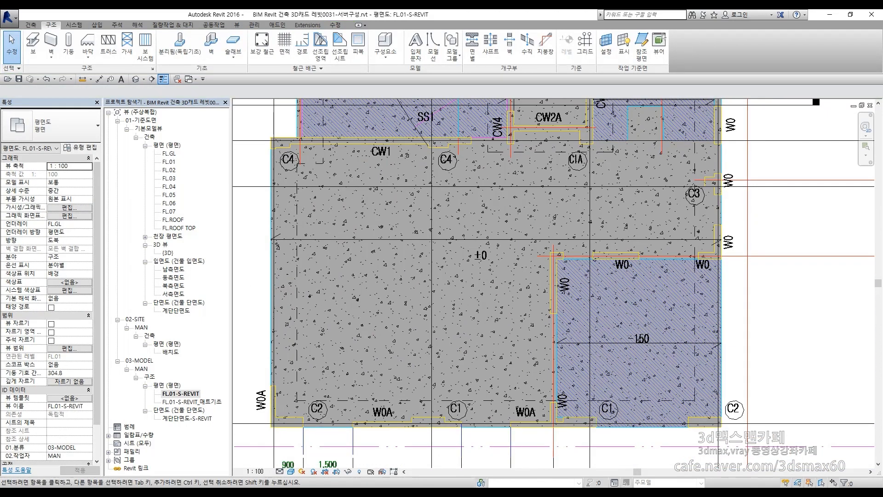
left_click(764, 283)
scroll(506, 183, "down", 2)
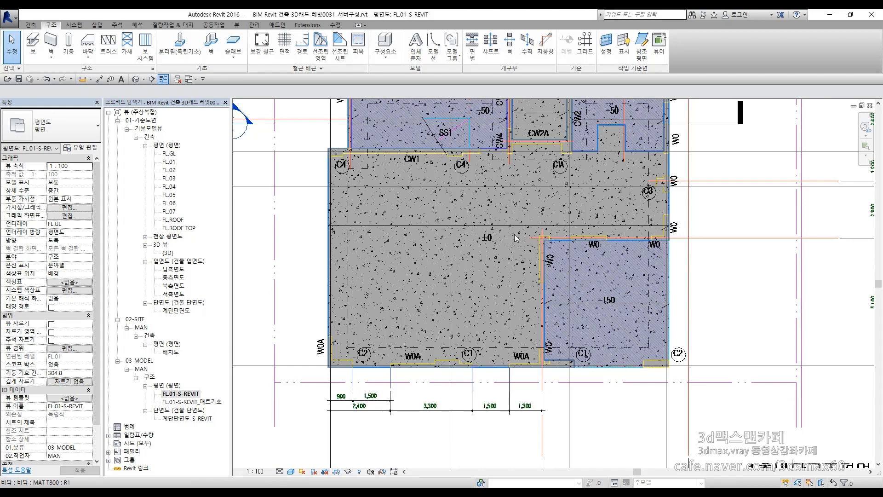
scroll(477, 378, "up", 2)
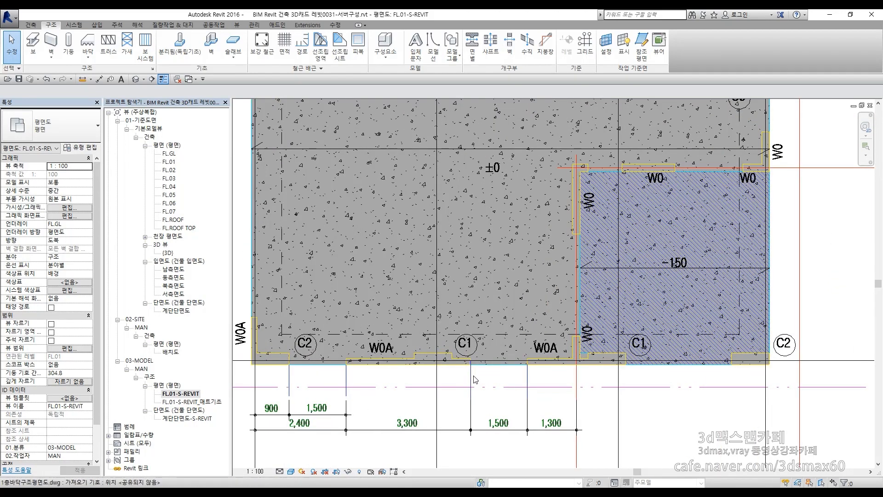
scroll(532, 385, "down", 3)
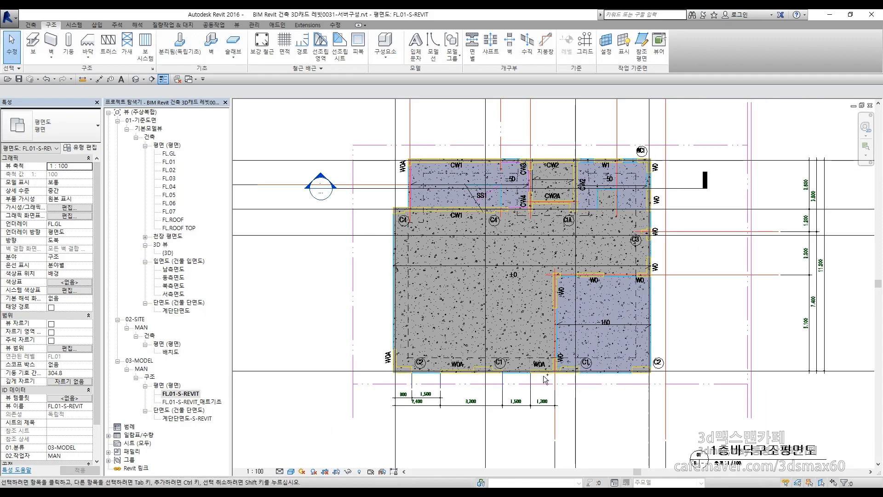
key("ctrl+F12")
left_click_drag(320, 169, 529, 169)
left_click_drag(462, 265, 506, 282)
left_click_drag(598, 186, 623, 237)
left_click_drag(658, 184, 656, 235)
mouse_move(692, 186)
left_mouse_down()
mouse_move(672, 203)
mouse_move(711, 205)
left_mouse_up()
mouse_move(662, 233)
left_mouse_down()
mouse_move(705, 222)
mouse_move(725, 266)
left_mouse_up()
left_click_drag(616, 316, 619, 341)
mouse_move(651, 307)
left_mouse_down()
mouse_move(653, 334)
mouse_move(684, 306)
mouse_move(663, 368)
left_mouse_up()
mouse_move(641, 388)
left_mouse_down()
mouse_move(688, 409)
mouse_move(686, 426)
left_mouse_up()
mouse_move(743, 301)
left_mouse_down()
mouse_move(789, 192)
mouse_move(757, 316)
left_mouse_up()
mouse_move(680, 455)
left_mouse_down()
mouse_move(682, 315)
mouse_move(667, 419)
left_mouse_up()
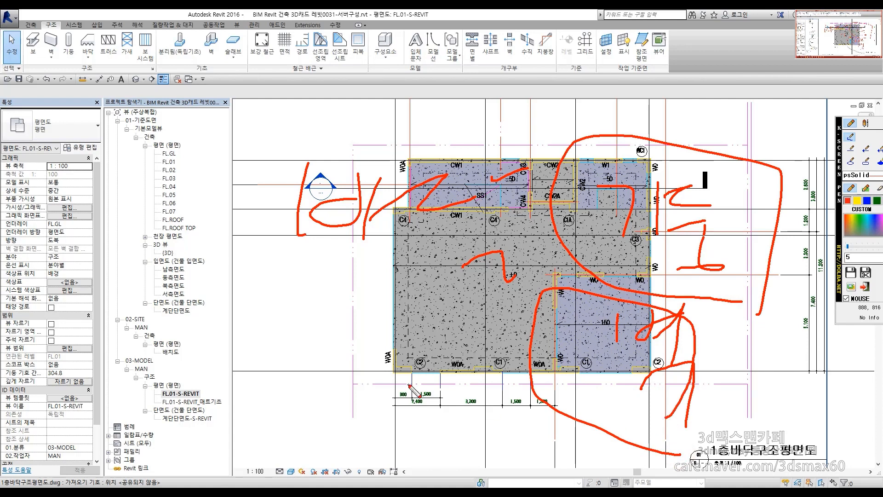
mouse_move(587, 260)
left_mouse_down()
mouse_move(764, 283)
mouse_move(587, 221)
mouse_move(663, 292)
left_mouse_up()
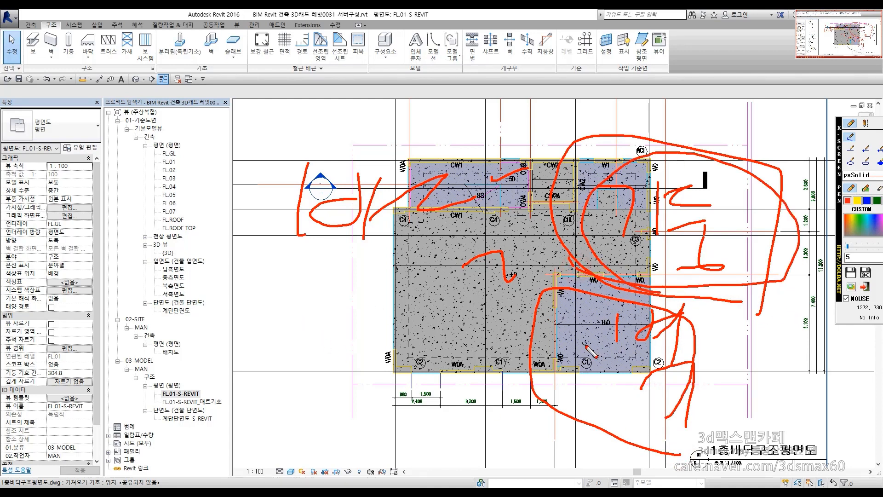
key("Escape")
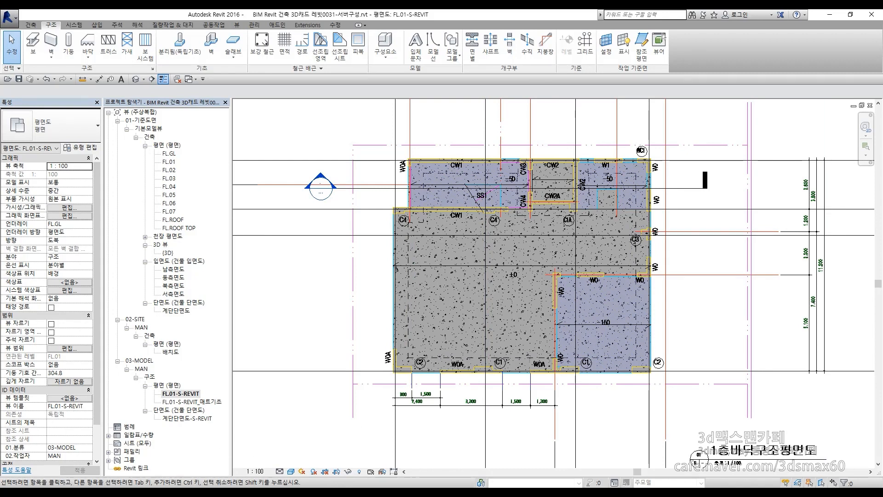
Step: Switch to AutoCAD, open the column schedule 기둥 배근 일람표.dwg and examine its column sections
left_click(170, 493)
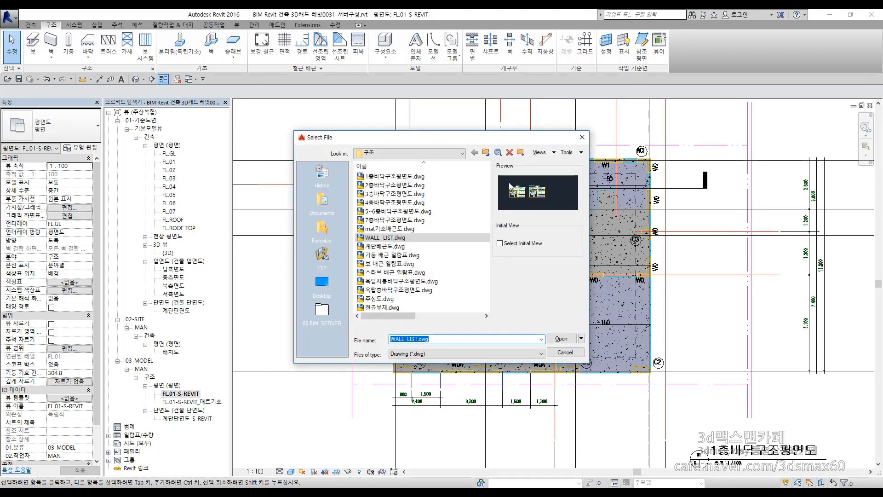
left_click_drag(436, 140, 496, 158)
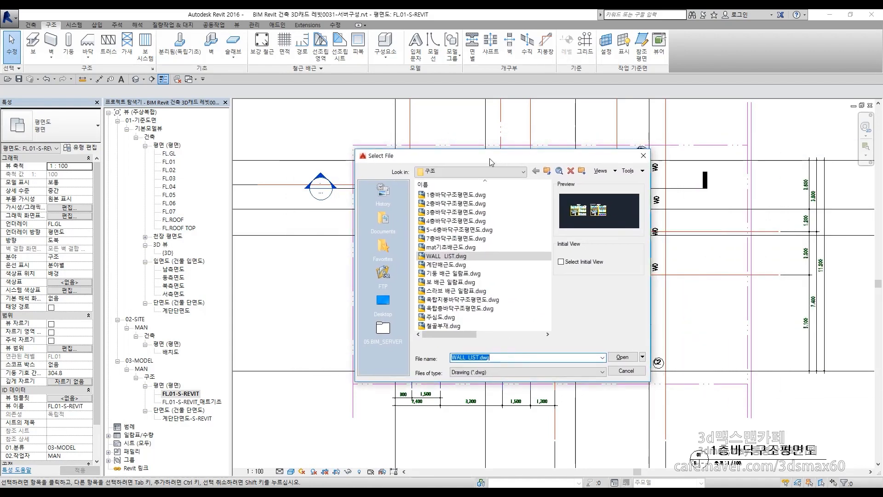
left_click(464, 274)
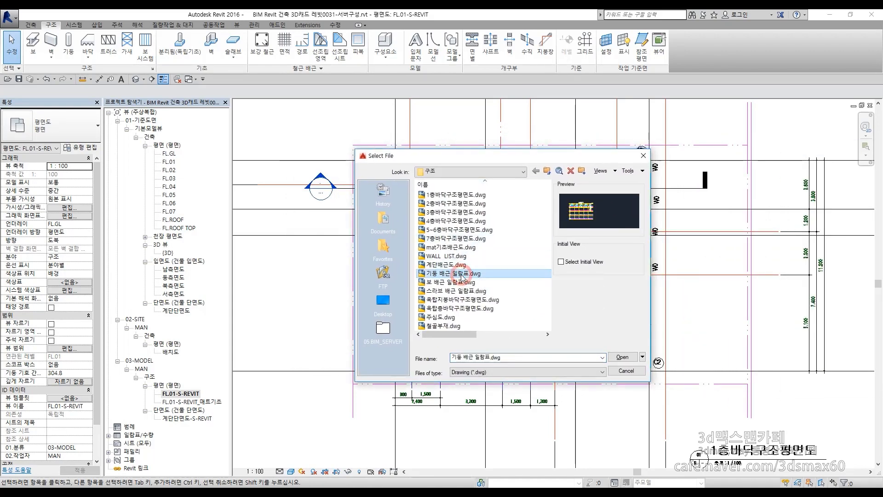
left_click(623, 357)
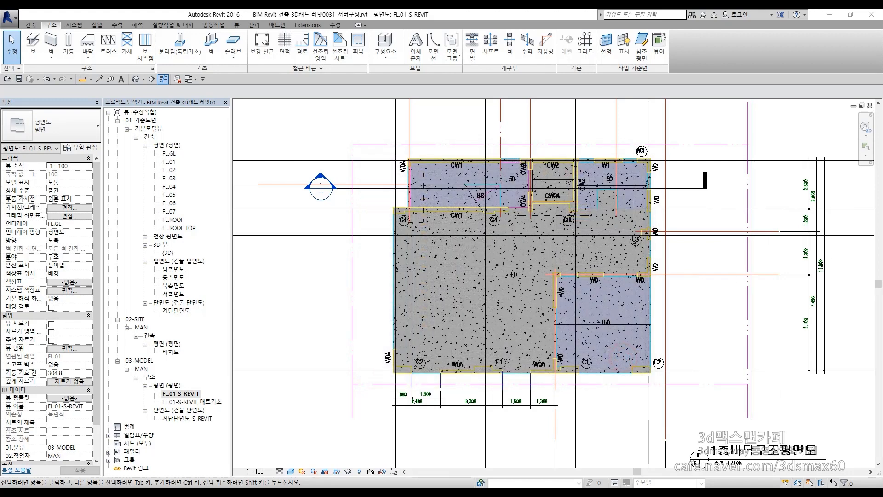
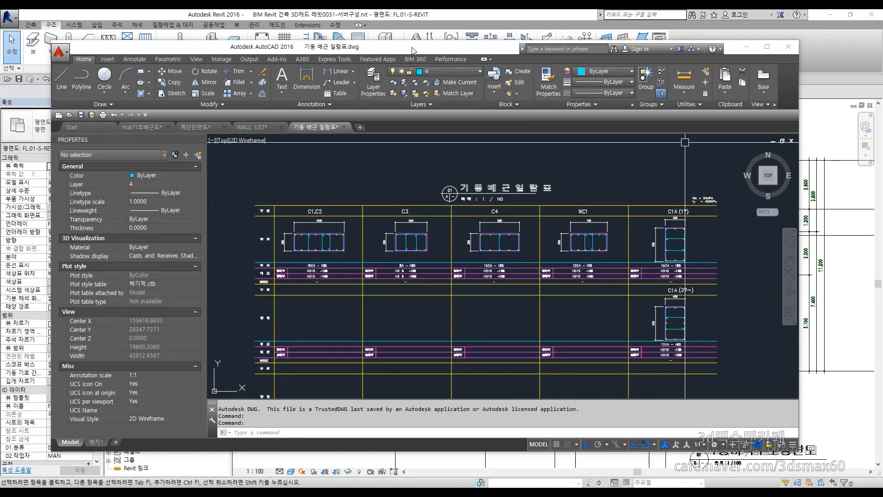
scroll(319, 233, "up", 2)
middle_click_drag(314, 233, 386, 232)
scroll(359, 211, "up", 2)
left_click_drag(396, 49, 882, 56)
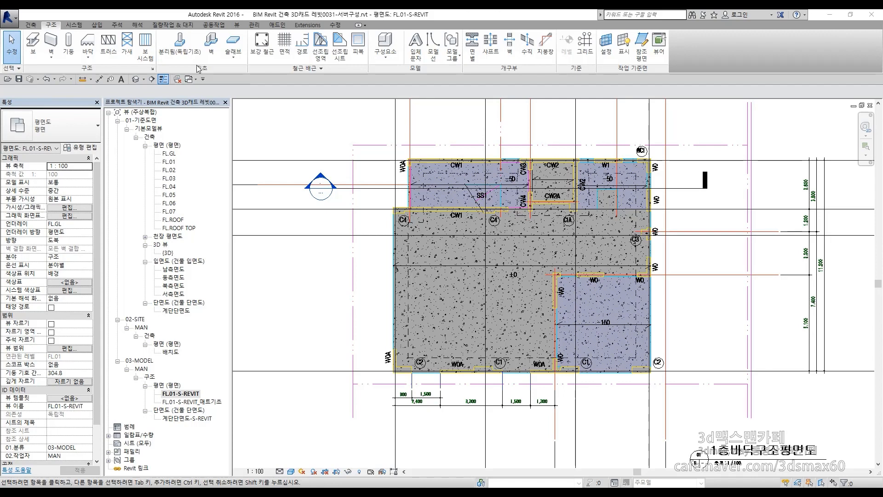
Step: In Revit, load the family 콘크리트-직사각형-기둥.rfa from the library's 구조 기둥 > 콘크리트 folder
left_click(99, 25)
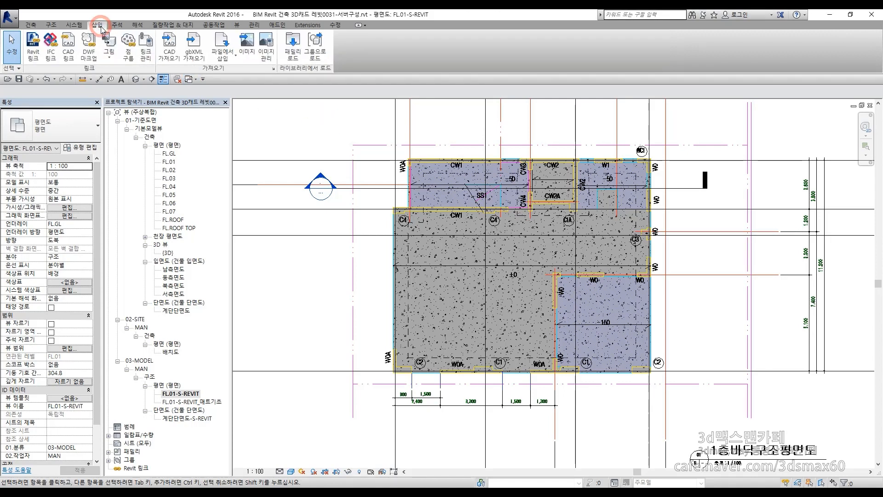
left_click(293, 45)
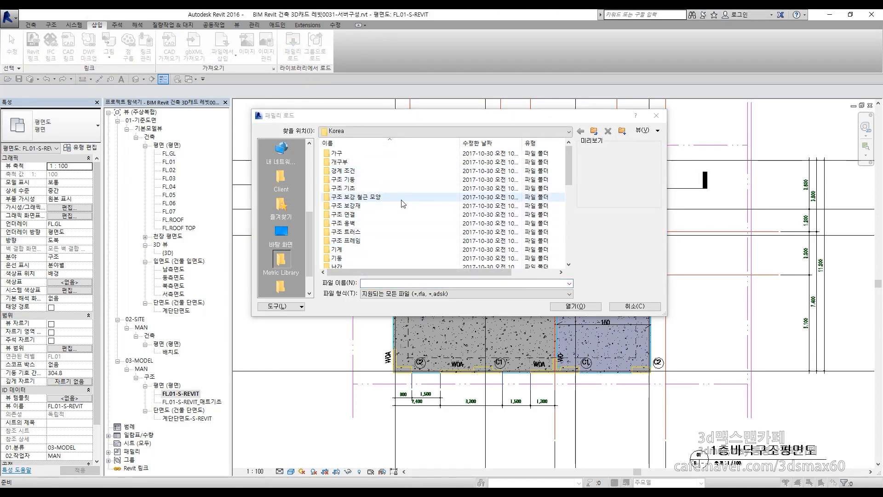
double_click(342, 180)
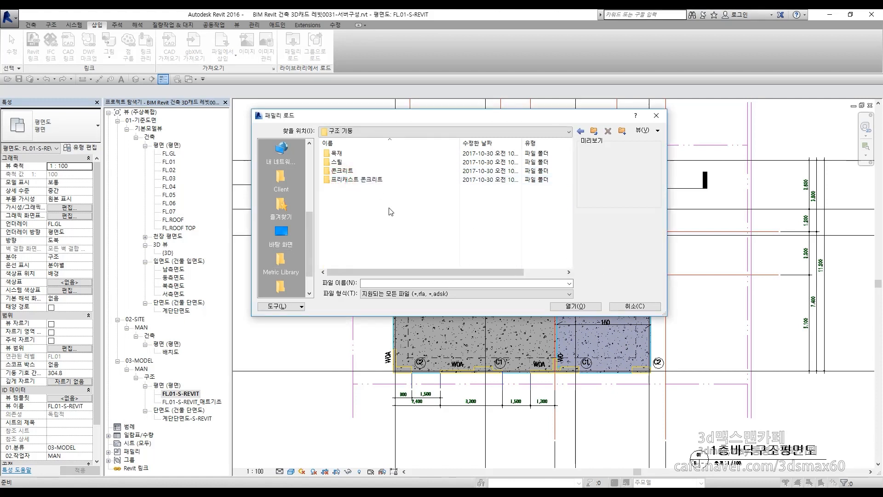
double_click(342, 170)
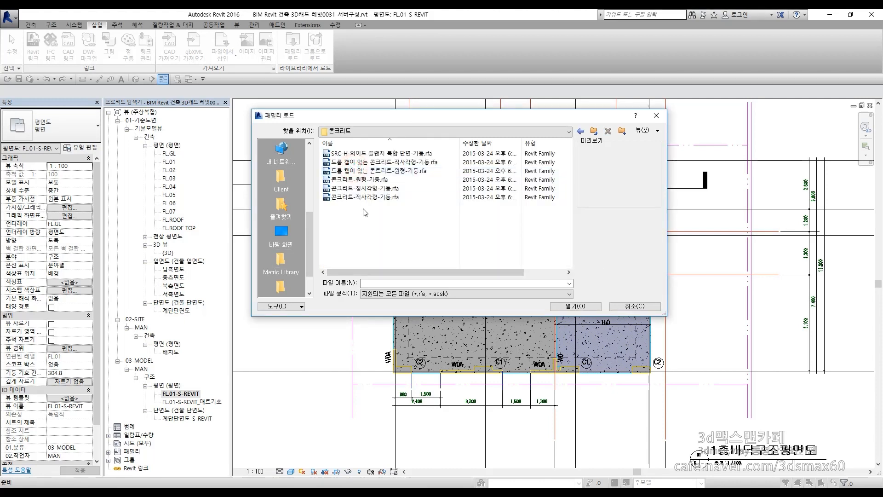
left_click(366, 197)
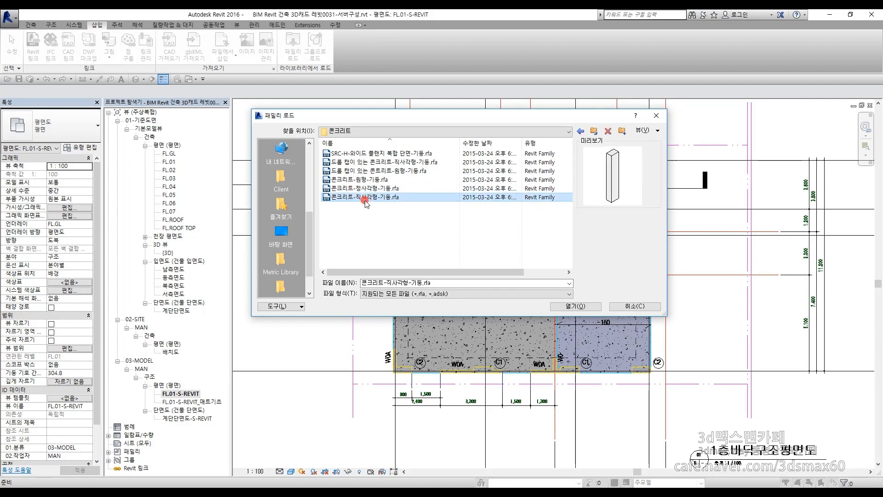
left_click(575, 306)
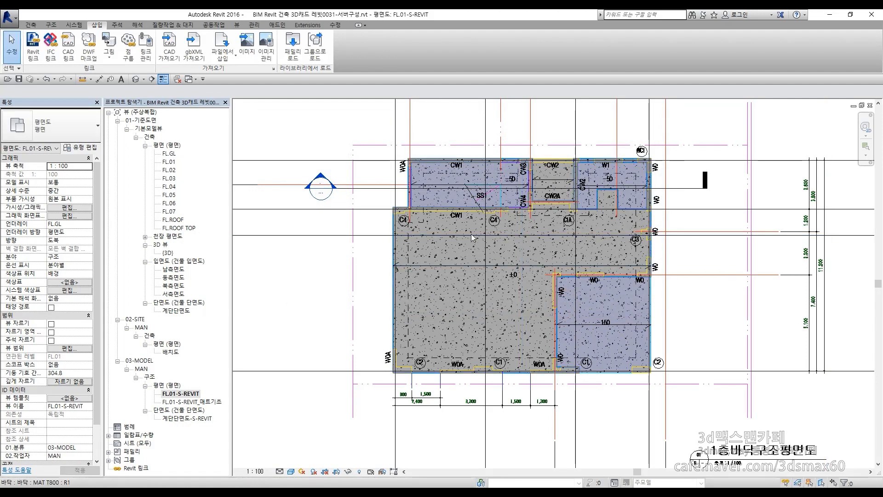
Step: Place one 300 x 450 rectangular concrete structural column beside the building below grid Y1A, using height (높이) up to FL.02
middle_click_drag(525, 263, 659, 286)
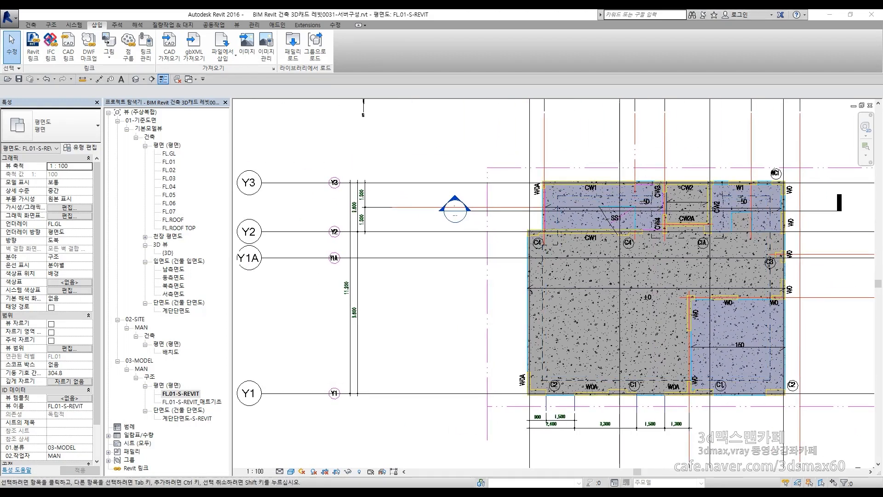
left_click(50, 25)
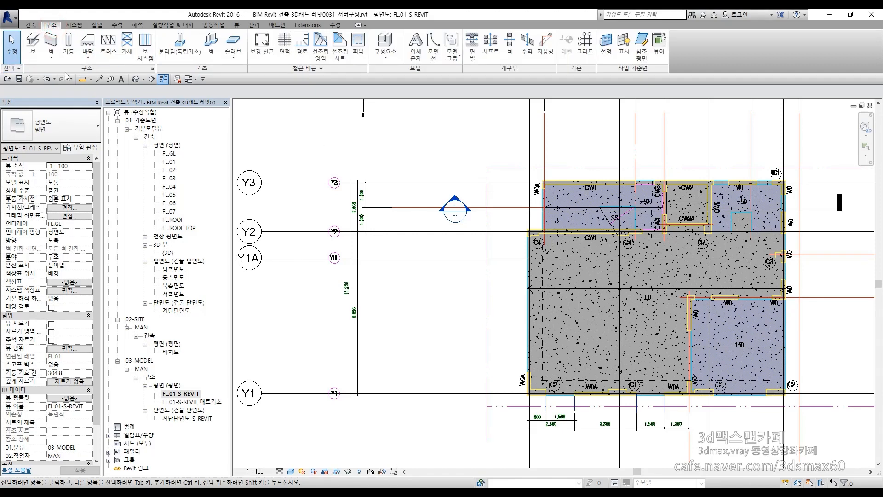
left_click(68, 44)
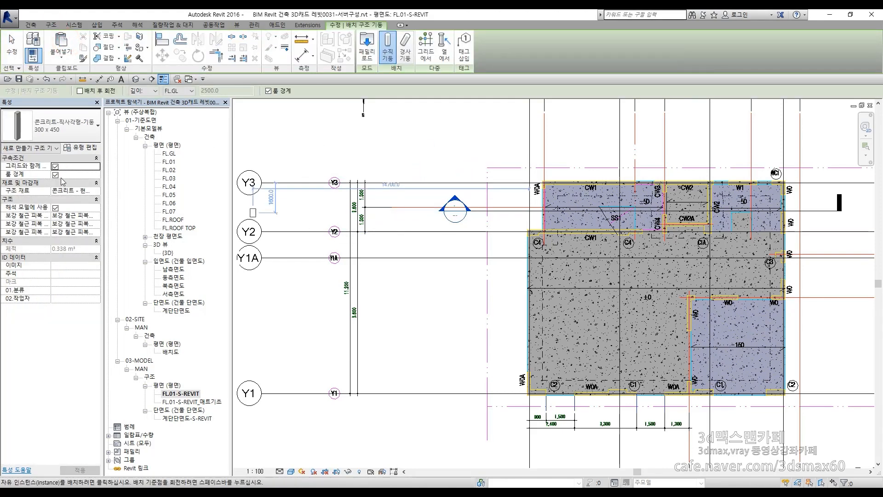
mouse_move(194, 110)
left_mouse_down()
mouse_move(131, 64)
mouse_move(183, 110)
left_mouse_up()
key("Escape")
left_click(153, 91)
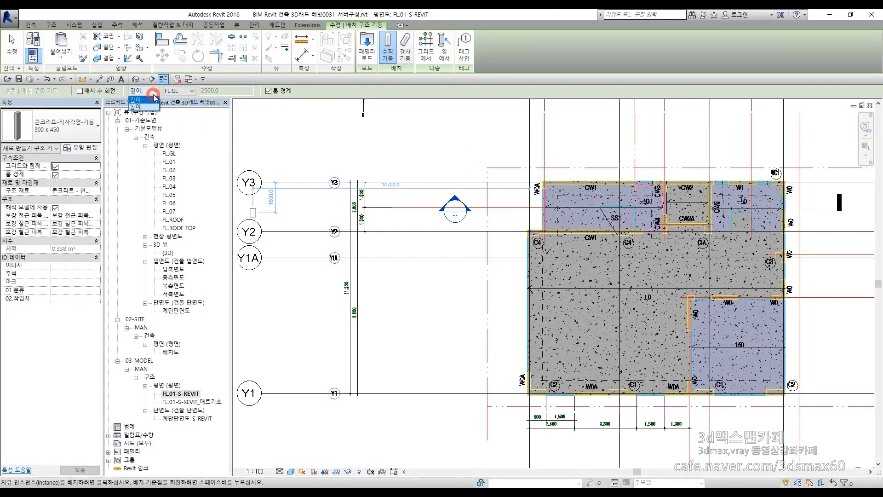
left_click(144, 105)
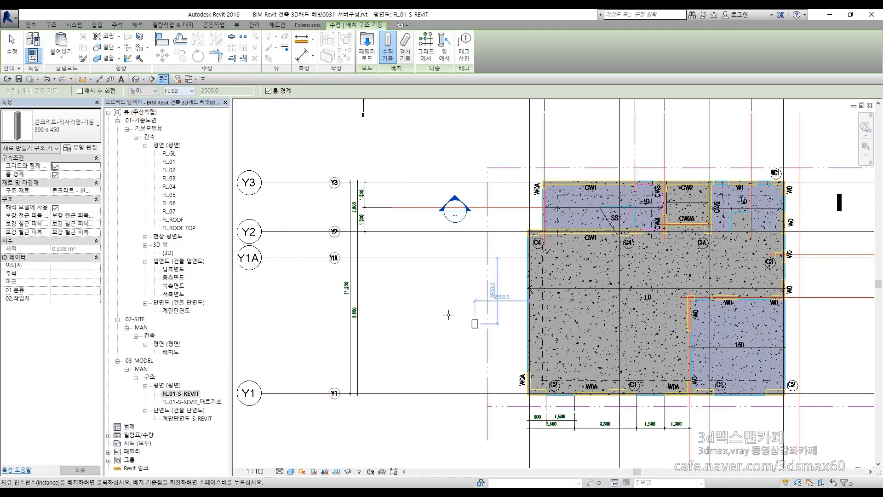
scroll(401, 276, "up", 2)
left_click(375, 282)
key("Escape")
key("Escape")
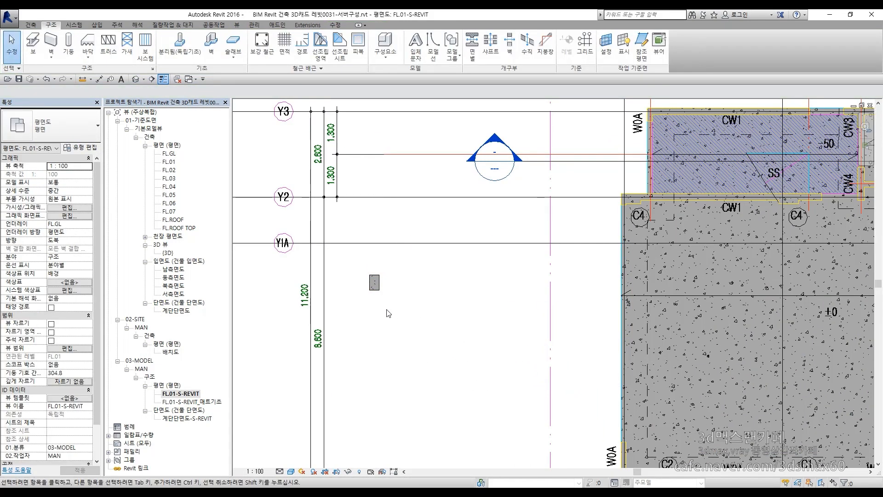
Step: Duplicate the placed column's type as 1C1 and set b to 1000 and h to 300
left_click(373, 281)
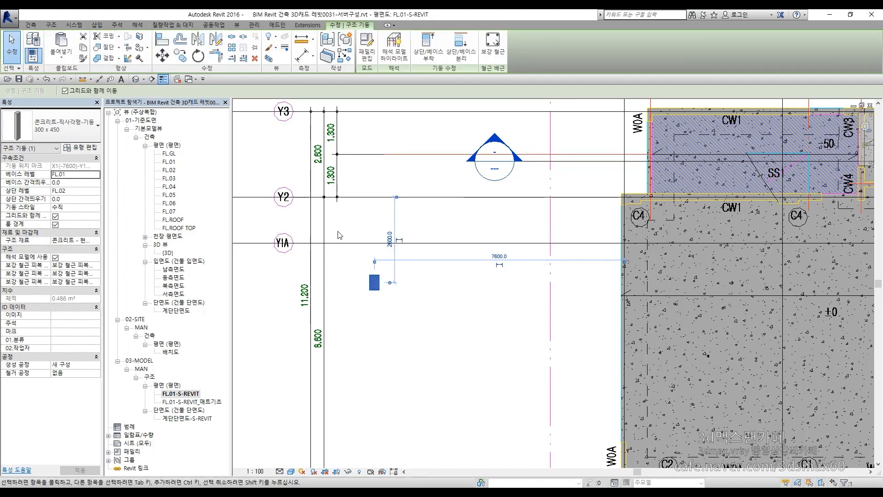
left_click(82, 148)
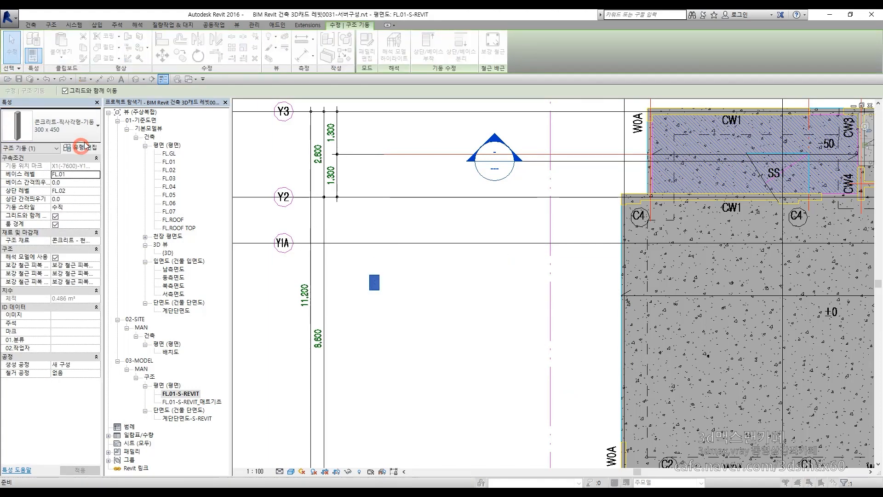
left_click(546, 106)
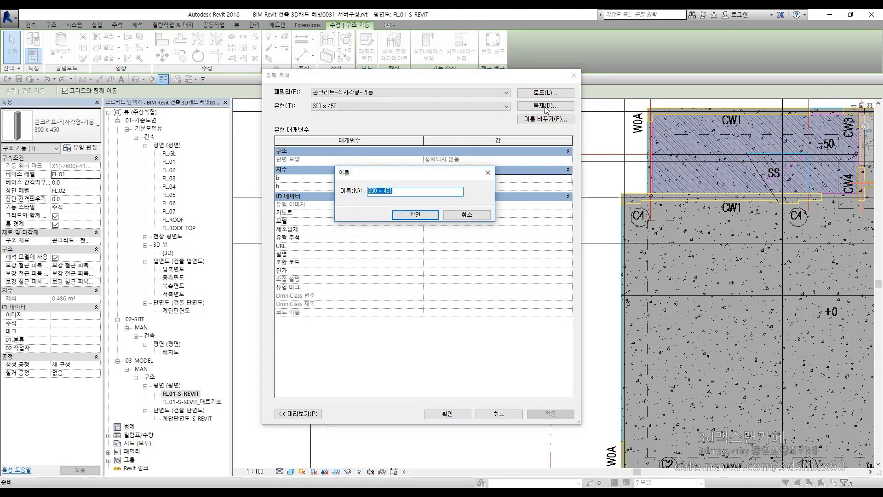
type("1C1")
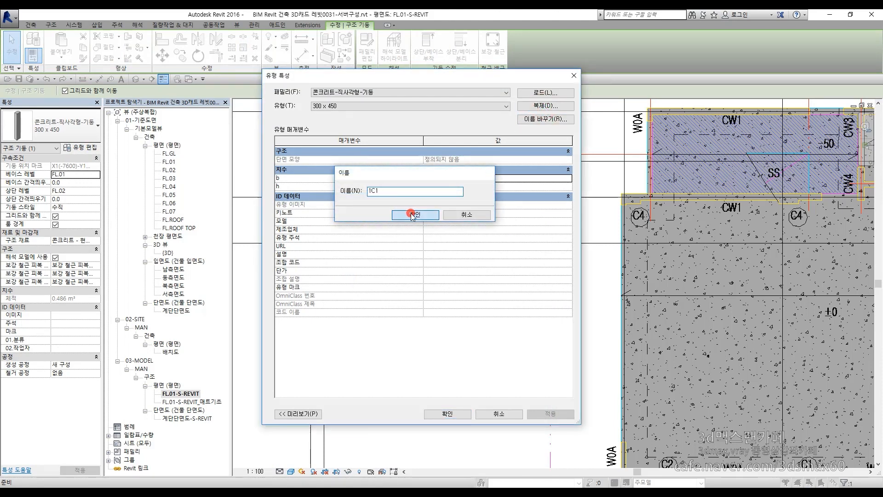
left_click(415, 214)
left_click(468, 179)
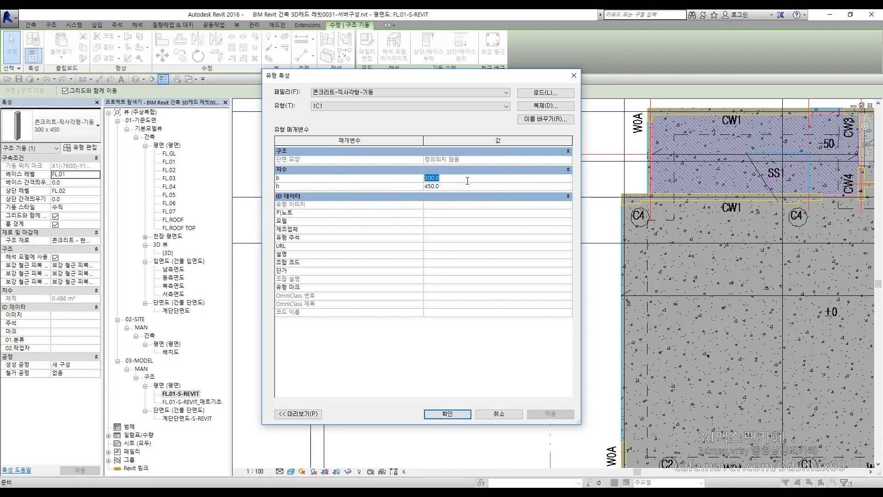
type("1000")
left_click(468, 184)
type("300")
Step: Examine the width and height dimensions of the C1,C2 section in the AutoCAD column schedule, marking them as b and h
left_click_drag(0, 57, 552, 59)
key("F12")
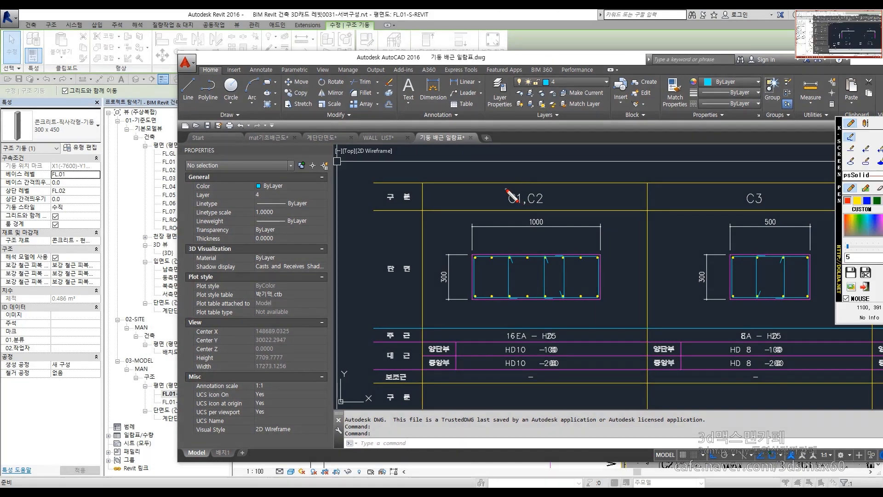
mouse_move(579, 236)
left_mouse_down()
mouse_move(494, 220)
mouse_move(563, 226)
left_mouse_up()
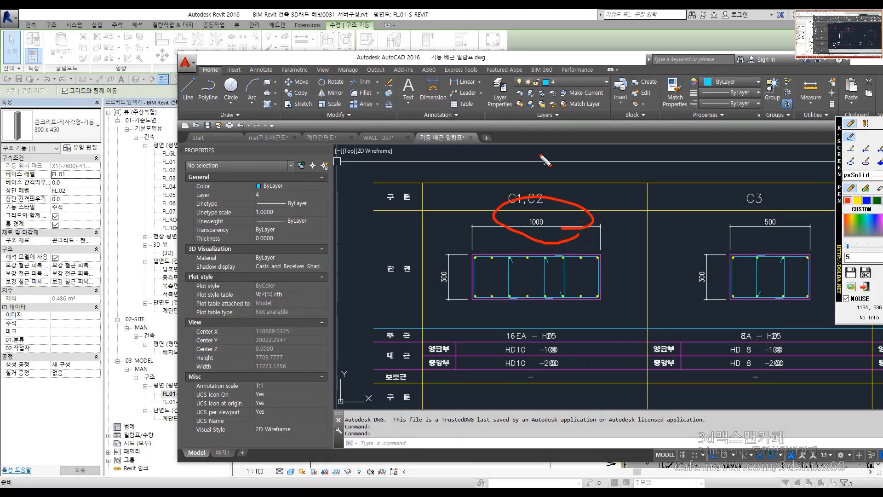
mouse_move(526, 135)
left_mouse_down()
mouse_move(529, 189)
mouse_move(530, 181)
left_mouse_up()
left_click_drag(451, 301, 433, 296)
mouse_move(360, 224)
left_mouse_down()
mouse_move(385, 276)
mouse_move(410, 285)
left_mouse_up()
mouse_move(252, 97)
left_mouse_down()
mouse_move(261, 142)
mouse_move(307, 110)
left_mouse_up()
left_click_drag(354, 91, 374, 107)
left_click_drag(391, 74, 363, 109)
left_click_drag(393, 46, 448, 139)
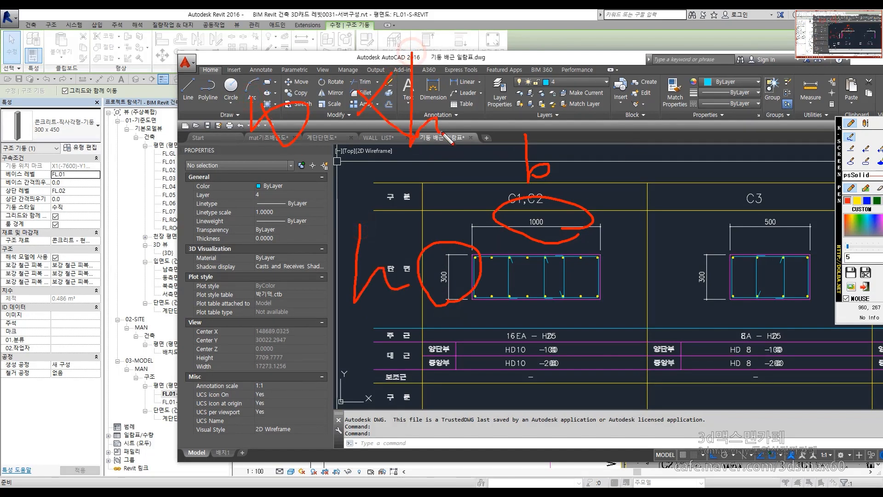
key("Escape")
left_click(537, 28)
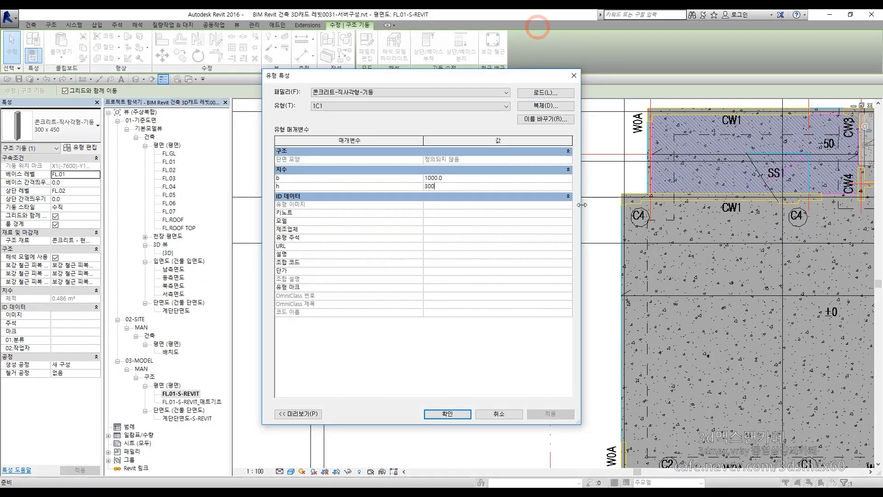
Step: Apply the 1C1 type settings in Revit and review the other column sections in the AutoCAD schedule
left_click(447, 414)
left_click(432, 336)
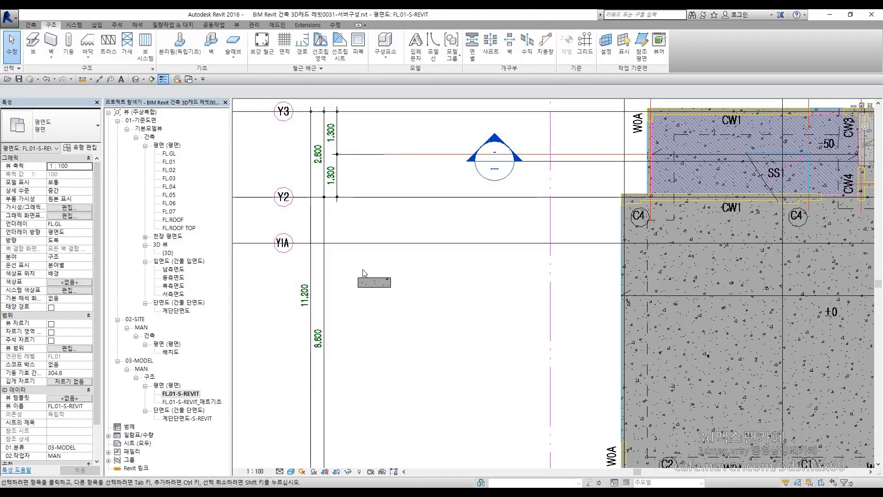
left_click(367, 280)
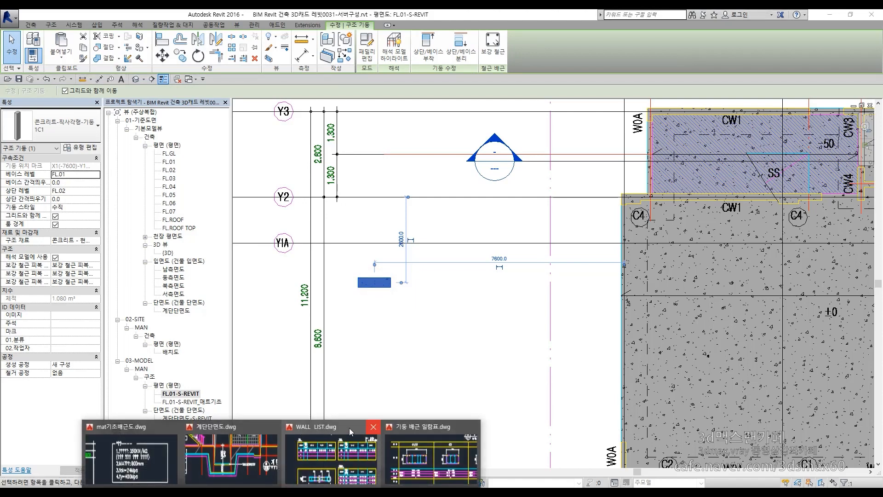
left_click(438, 434)
scroll(441, 217, "down", 4)
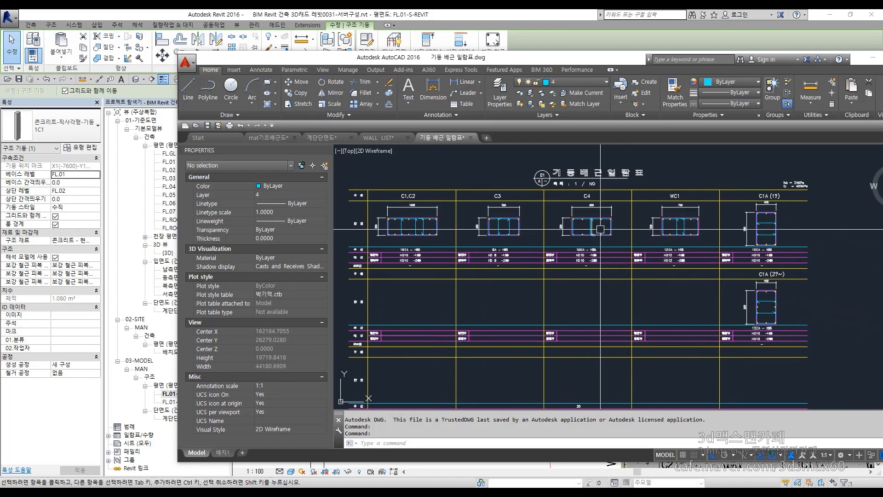
left_click_drag(469, 60, 882, 67)
Step: Copy the 1C1 column six times straight below itself to make a stack of seven columns beside the building
left_click(401, 305)
left_click(382, 286)
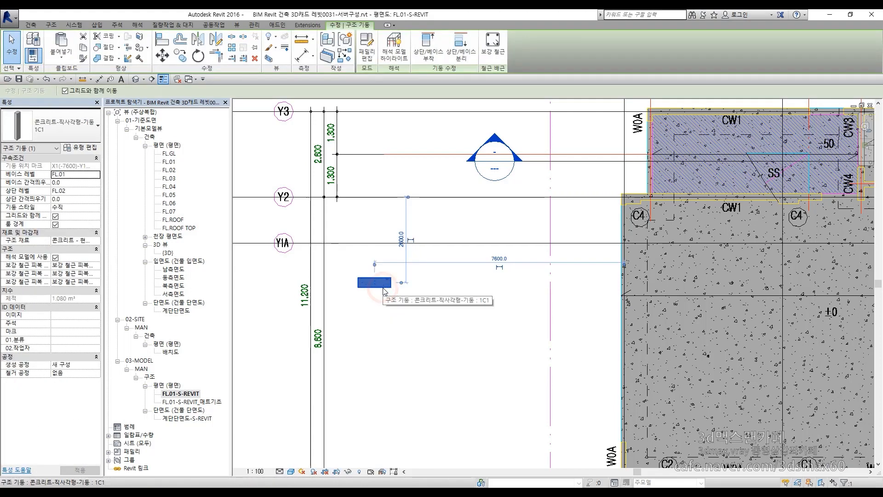
key("c")
key("o")
left_click(438, 296)
left_click(432, 321)
left_click(434, 345)
left_click(426, 367)
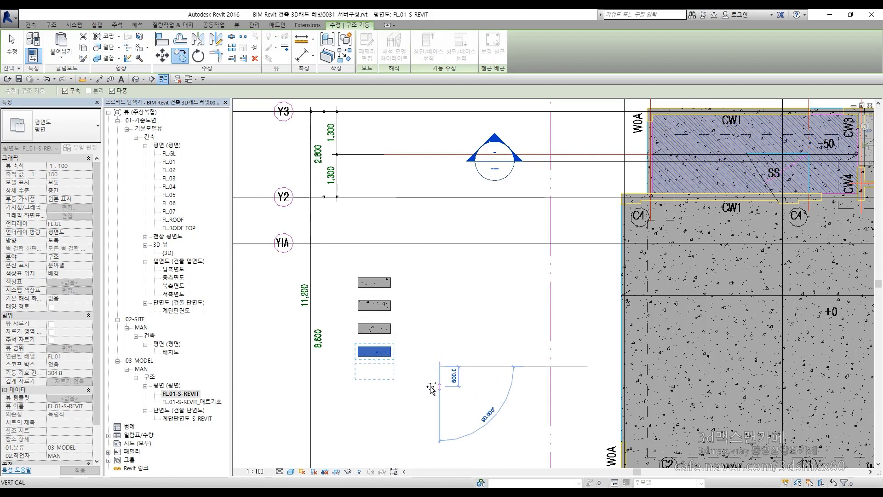
left_click(430, 386)
left_click(426, 408)
left_click(428, 433)
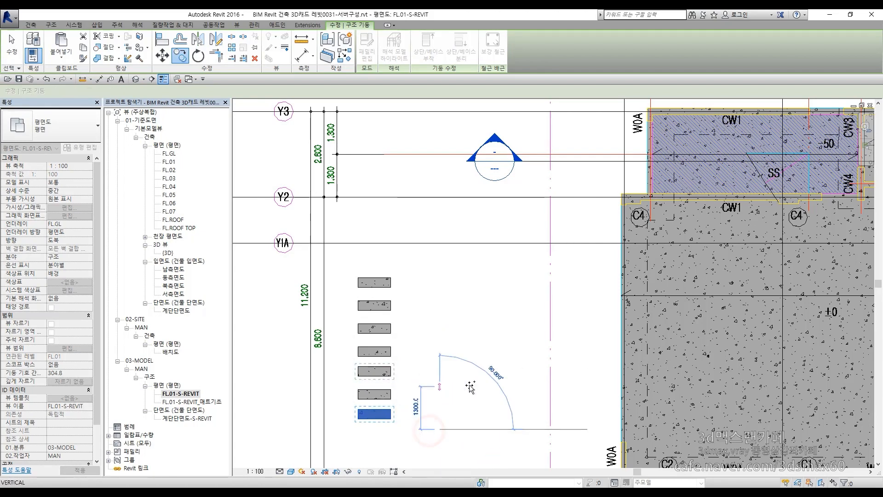
key("Escape")
key("Escape")
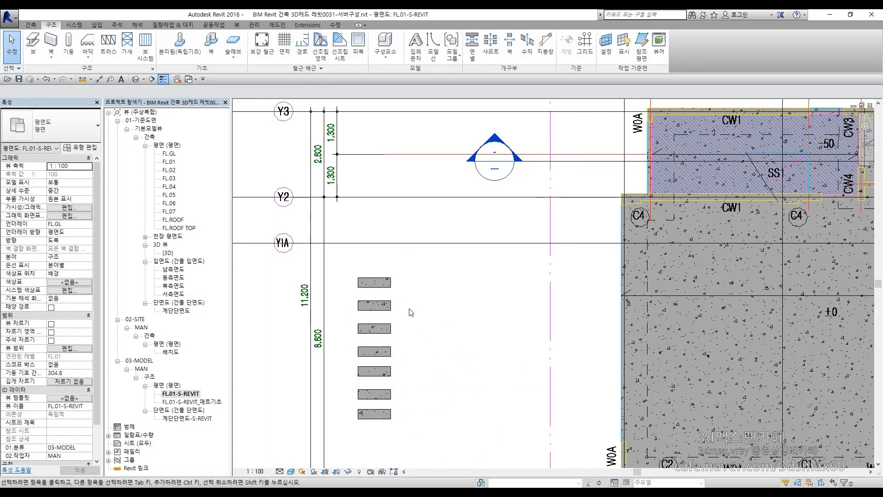
Step: Duplicate the second column's type in the stack as 1C2, keeping the 1C1 dimensions
scroll(411, 312, "up", 3)
left_click(385, 304)
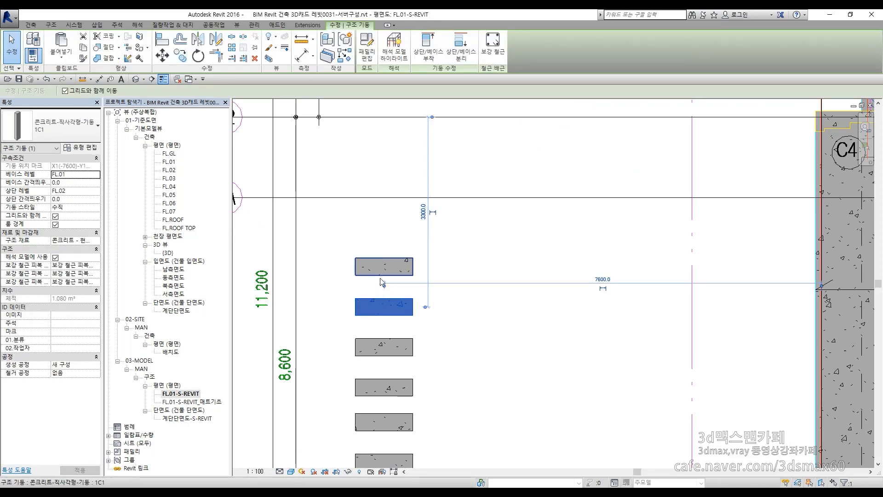
left_click(382, 272)
left_click(522, 357)
left_click(374, 309)
scroll(374, 309, "up", 2)
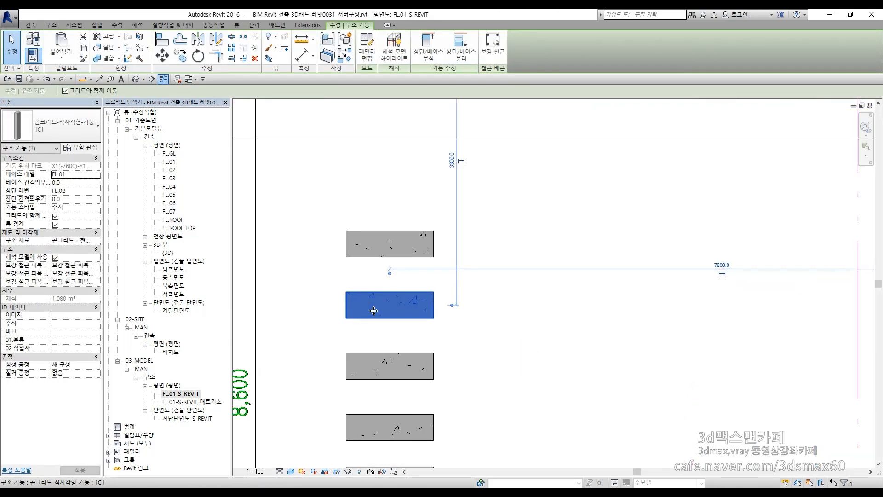
left_click(81, 147)
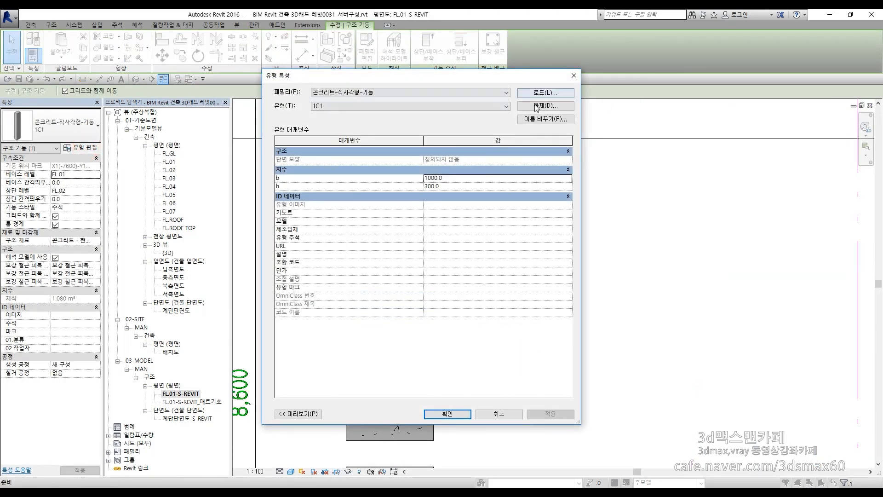
left_click(537, 104)
left_click_drag(377, 191, 421, 193)
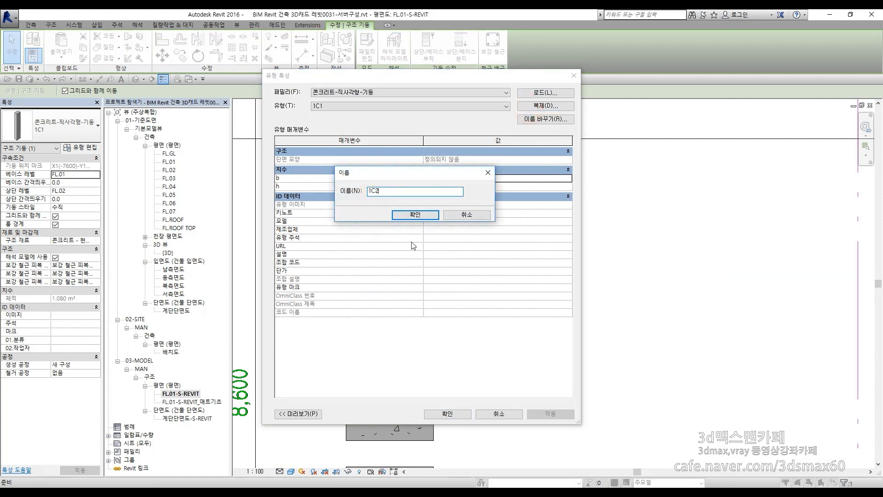
left_click(416, 215)
left_click(448, 413)
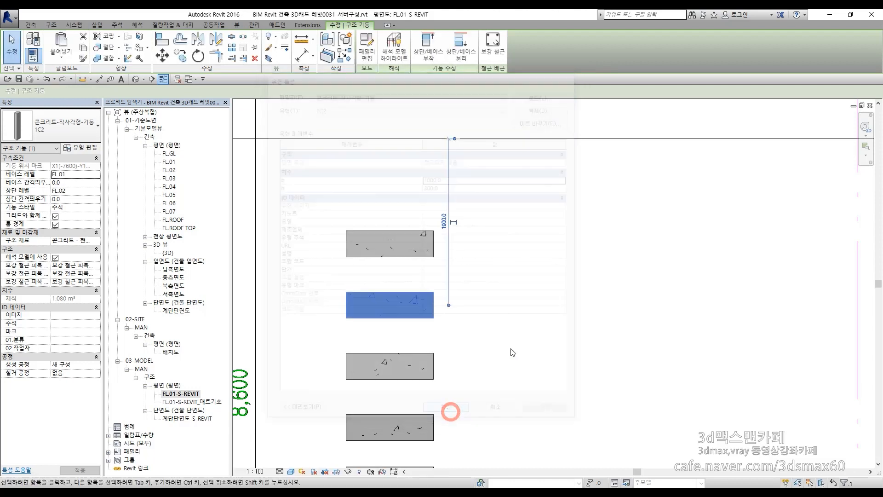
left_click(515, 347)
Step: Duplicate the third column's type as 1C3 and set its width b to 500
left_click(387, 363)
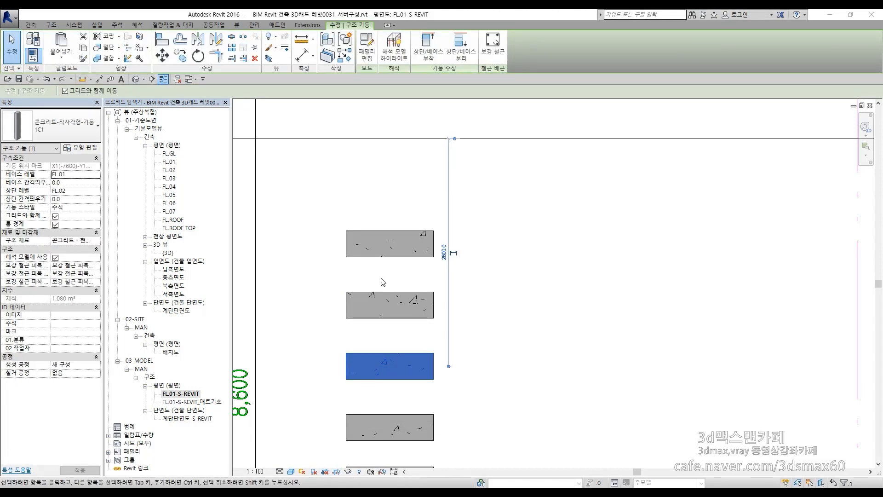
left_click(80, 148)
left_click(555, 106)
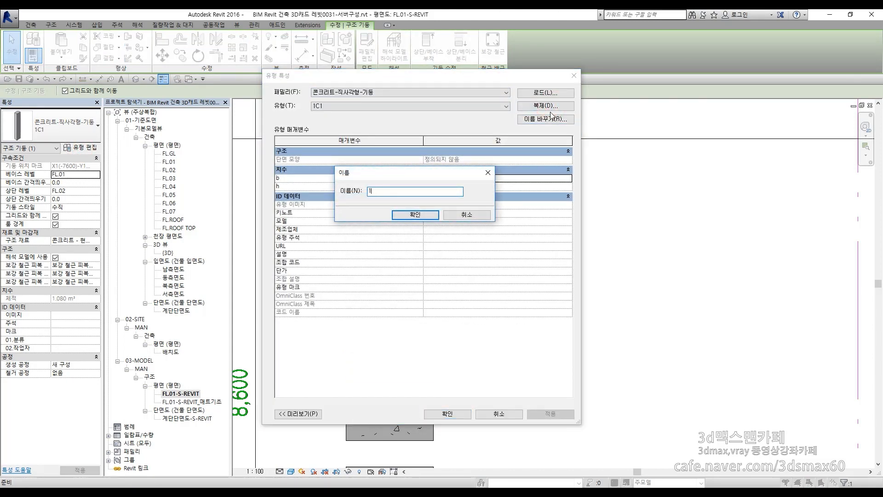
left_click(416, 215)
left_click(443, 177)
left_click(446, 414)
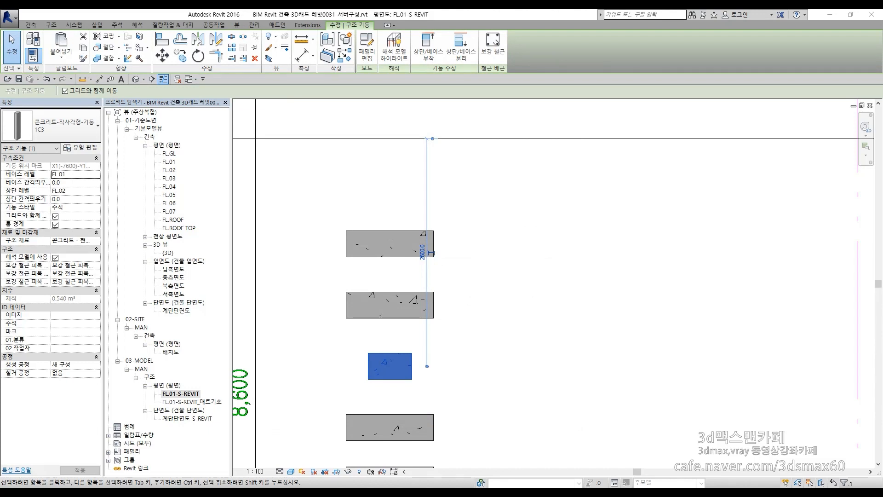
Step: Duplicate the fourth column's type as 1C4 and set its width b to 600
scroll(522, 270, "down", 5, "ctrl")
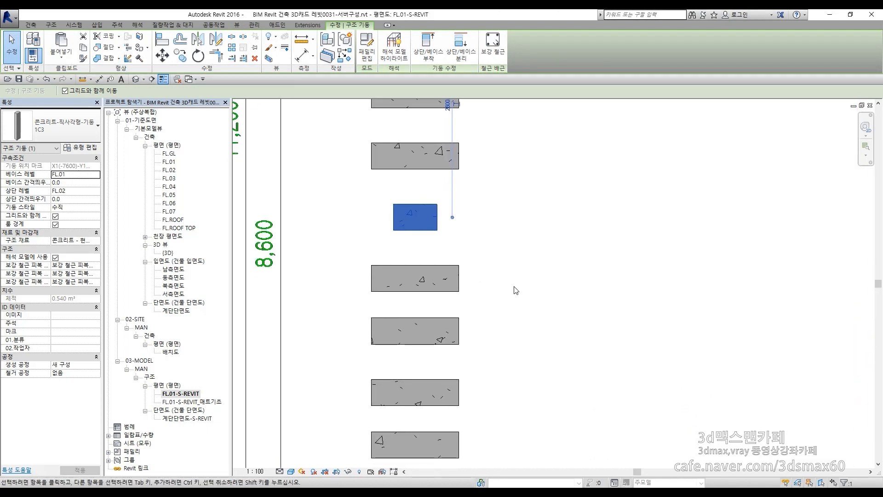
left_click(512, 297)
left_click(391, 282)
left_click(79, 147)
left_click(546, 106)
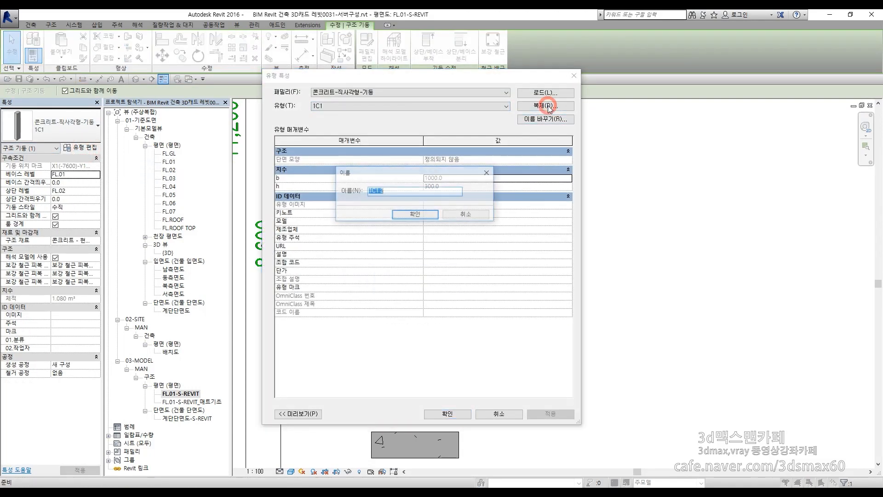
left_click(413, 212)
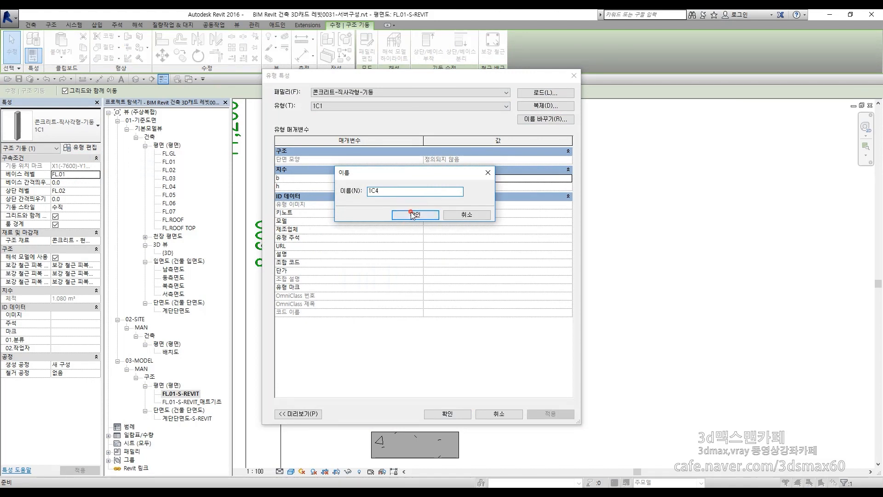
left_click(471, 180)
type("600")
left_click(465, 186)
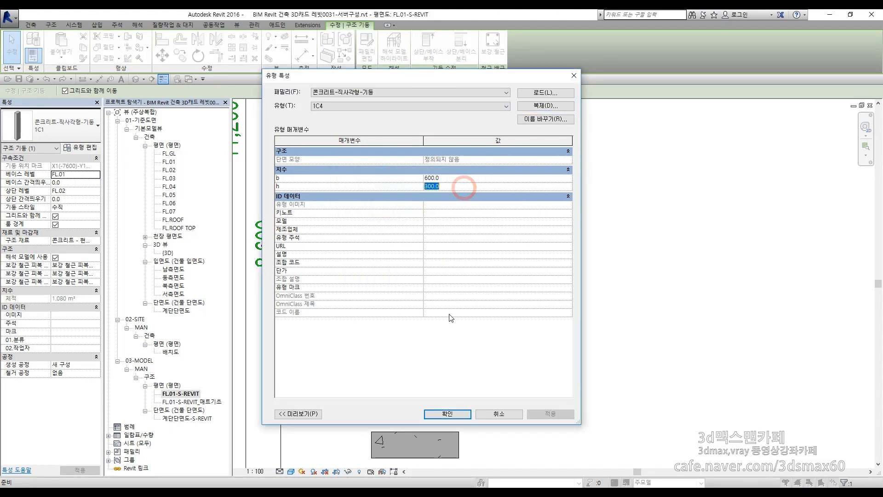
left_click(456, 414)
left_click(560, 286)
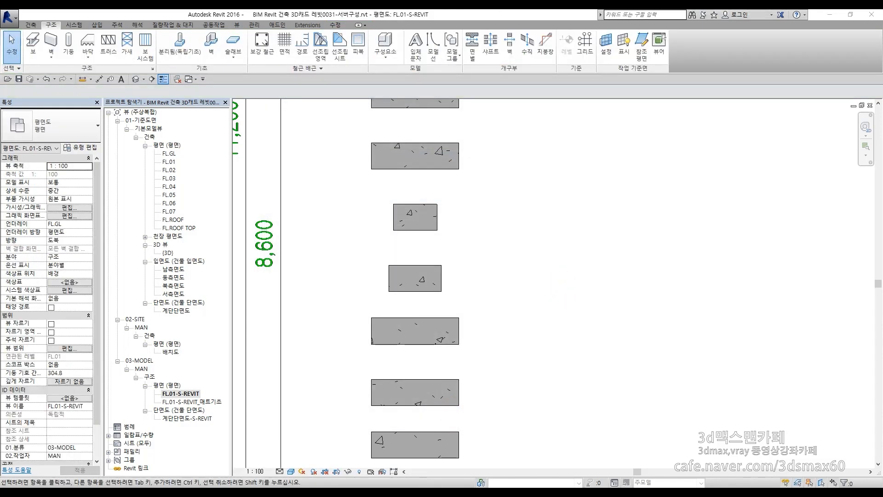
Step: Duplicate the fifth column's type as 1WC1 with b set to 700 and h to 200
left_click(444, 322)
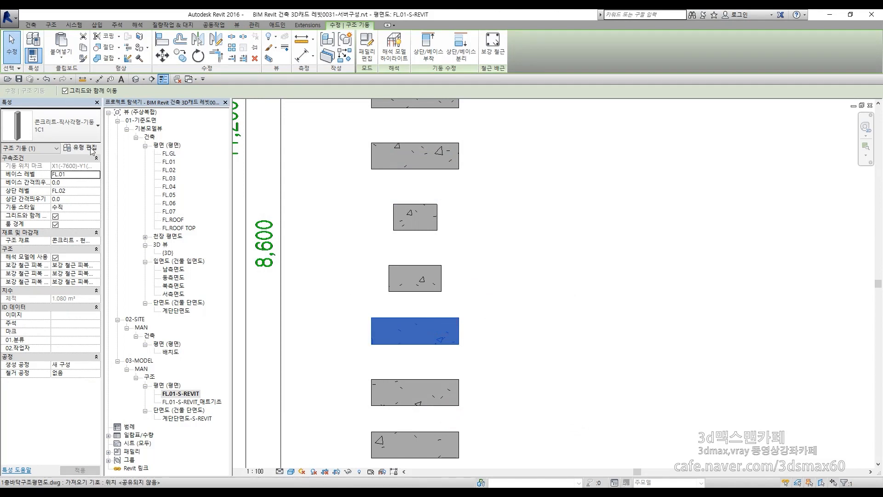
left_click(92, 148)
left_click(569, 106)
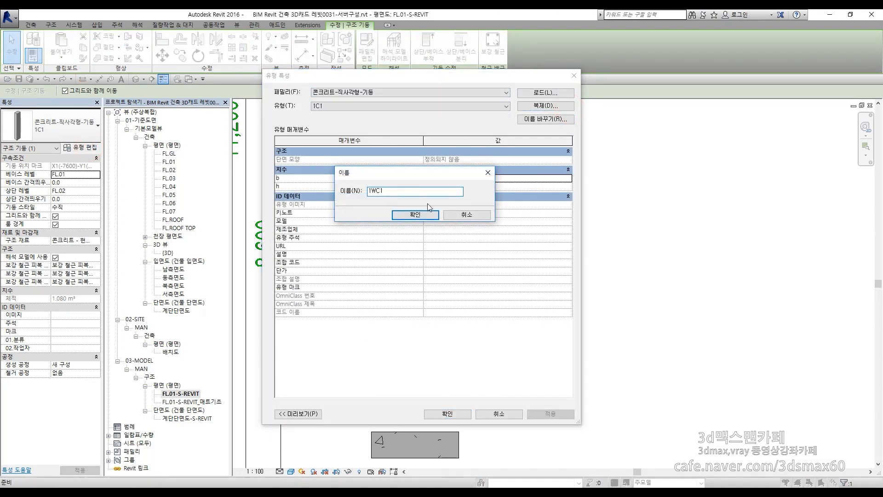
left_click(416, 215)
left_click(469, 180)
left_click(473, 185)
type("2")
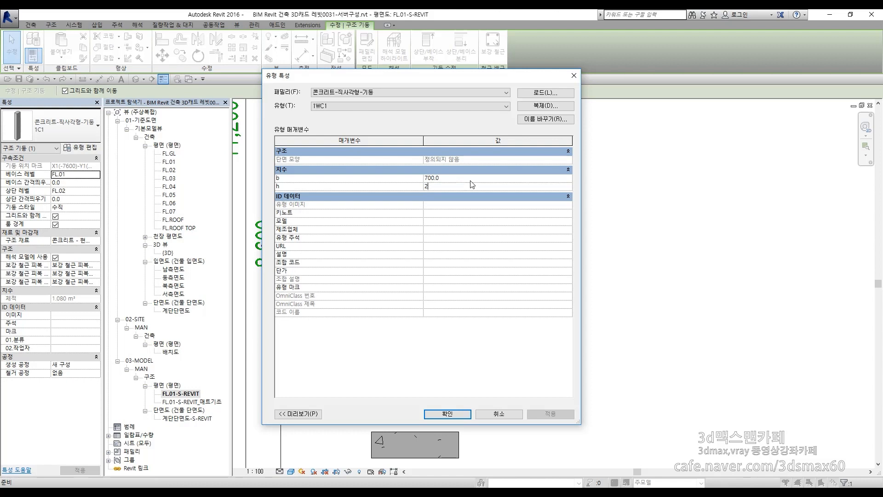
type("00")
key("Return")
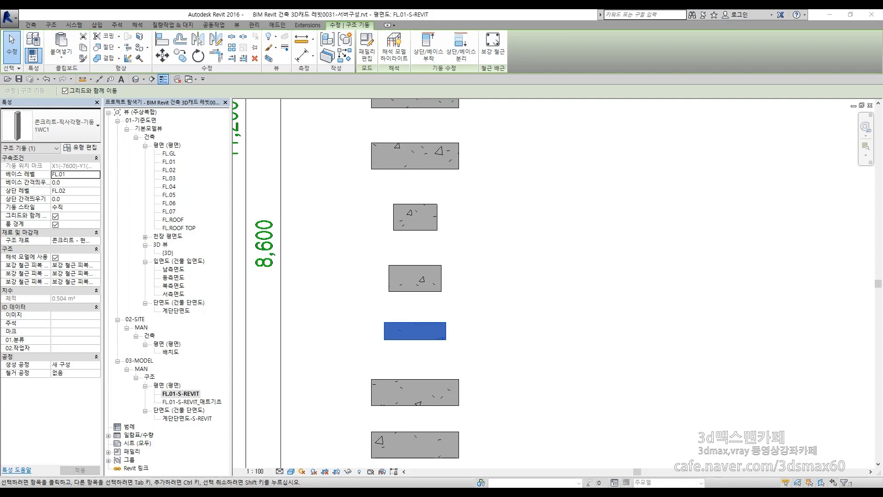
Step: Examine the WC1 and C1A section dimensions in the AutoCAD column schedule, including both C1A floor variants
mouse_move(882, 76)
left_mouse_down()
mouse_move(611, 72)
mouse_move(489, 27)
left_mouse_up()
middle_click_drag(414, 215, 731, 240)
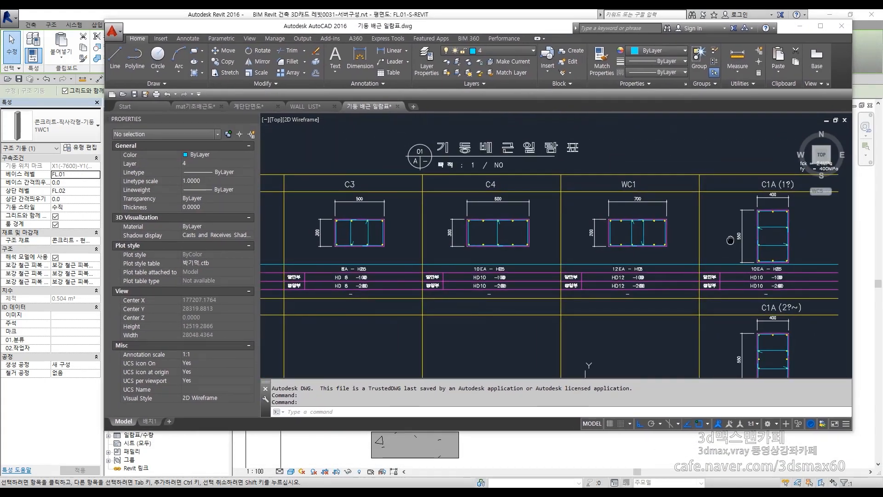
scroll(532, 226, "down", 2)
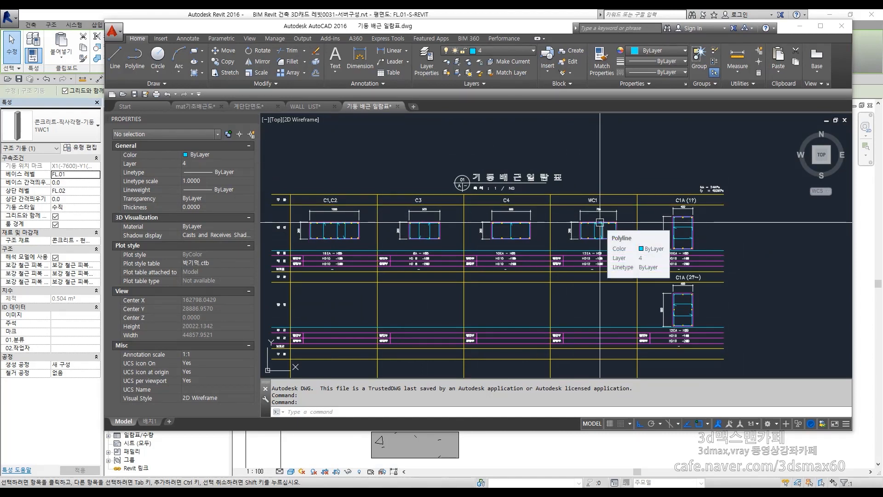
scroll(502, 180, "up", 5)
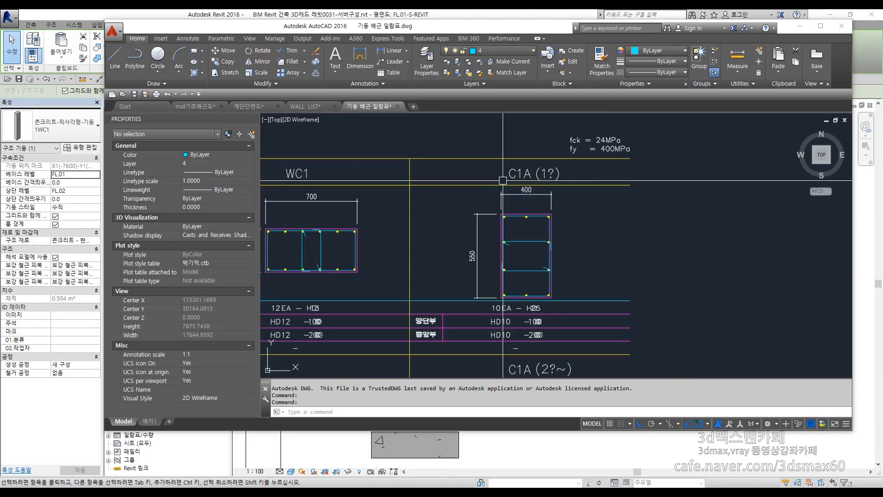
middle_click_drag(515, 277, 526, 164)
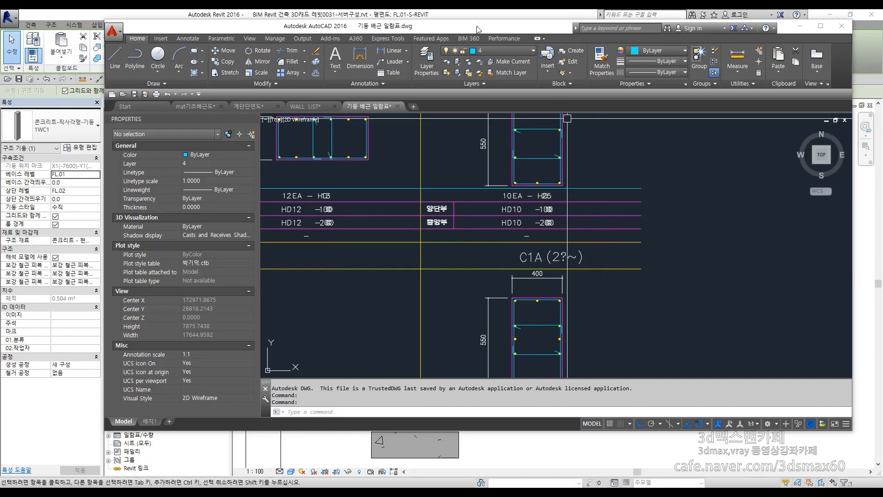
left_click_drag(470, 27, 882, 32)
Step: Back in Revit, duplicate the sixth column's type as 1C1A with b set to 400 and h to 550
left_click(390, 364)
left_click(428, 391)
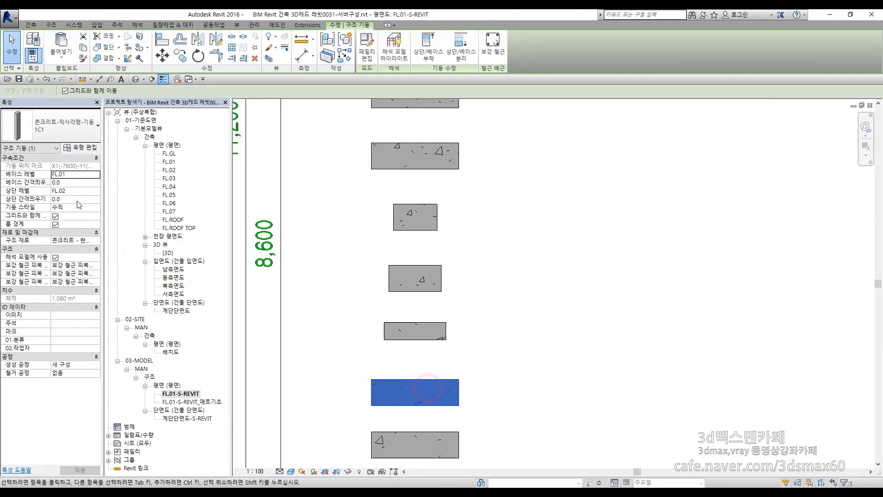
left_click(79, 147)
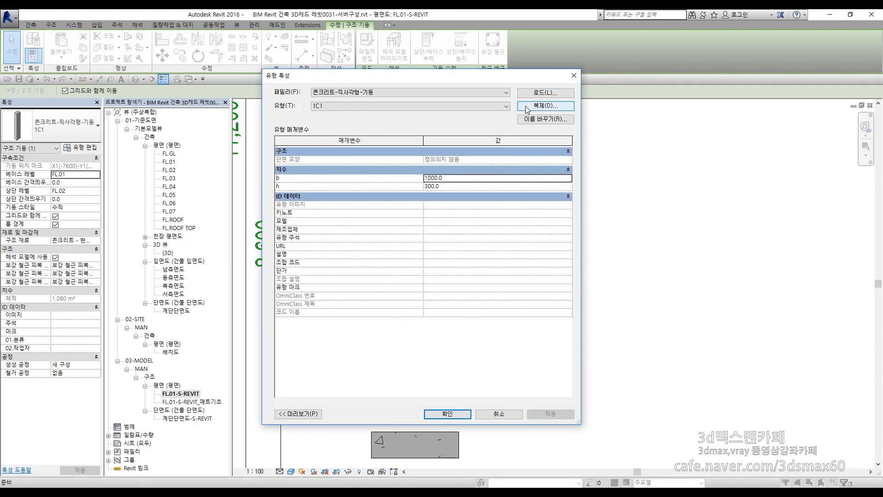
left_click(527, 107)
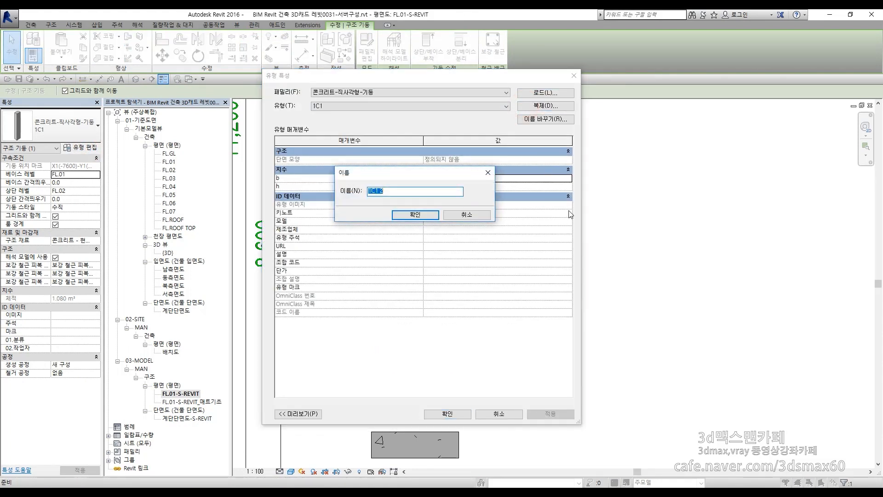
type("1")
left_click(414, 215)
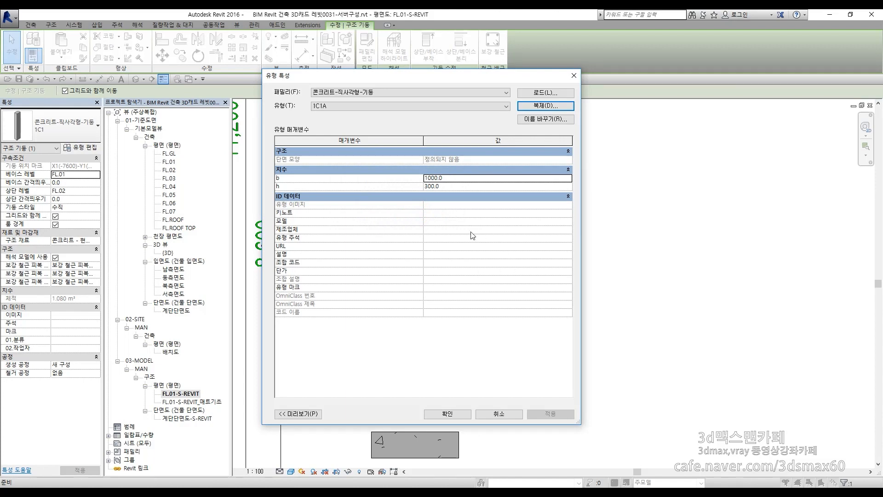
left_click(470, 180)
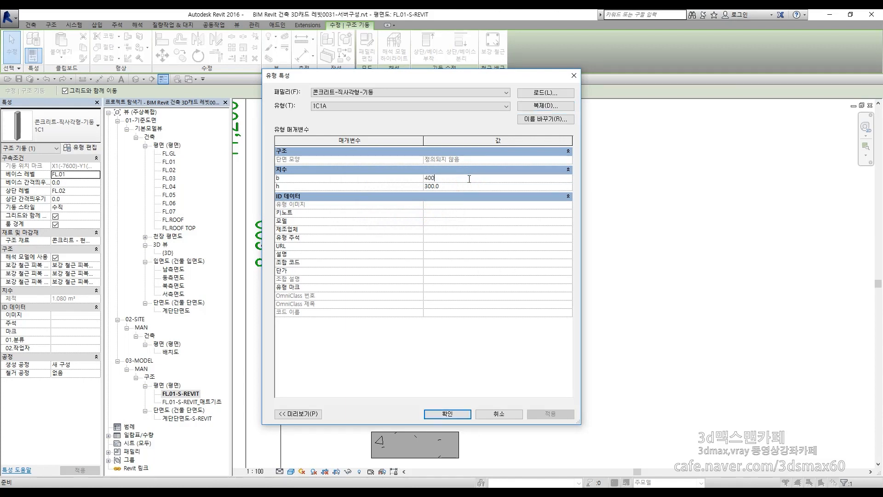
key("Tab")
type("550")
key("Return")
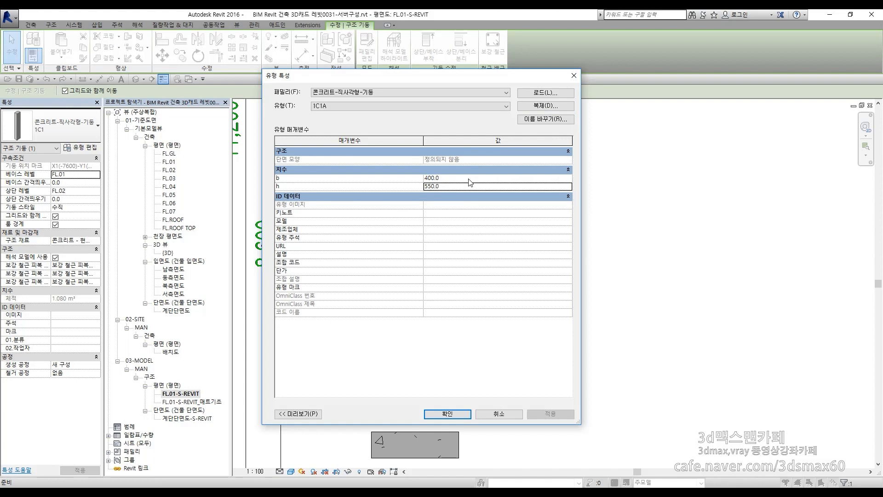
left_click(449, 414)
left_click(572, 272)
Step: Delete the leftover seventh 1C1 column at the bottom of the stack
scroll(575, 210, "up", 3)
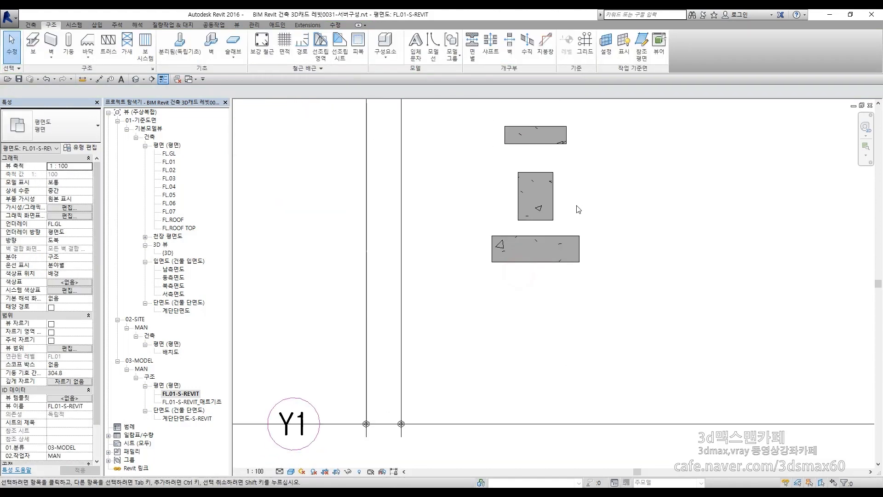
left_click(565, 250)
left_click(607, 340)
Step: Move the topmost 1C1 column horizontally about one column width to the right of the stack
scroll(607, 342, "down", 3)
scroll(608, 341, "down", 5)
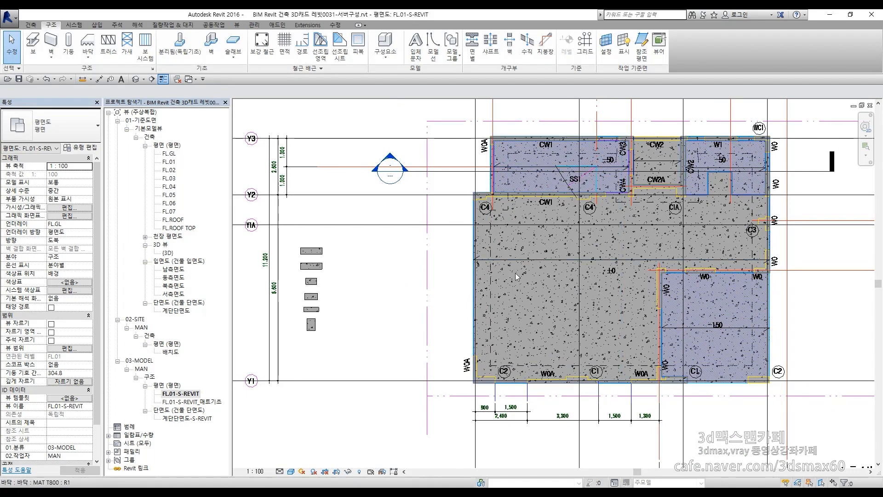
left_click(315, 256)
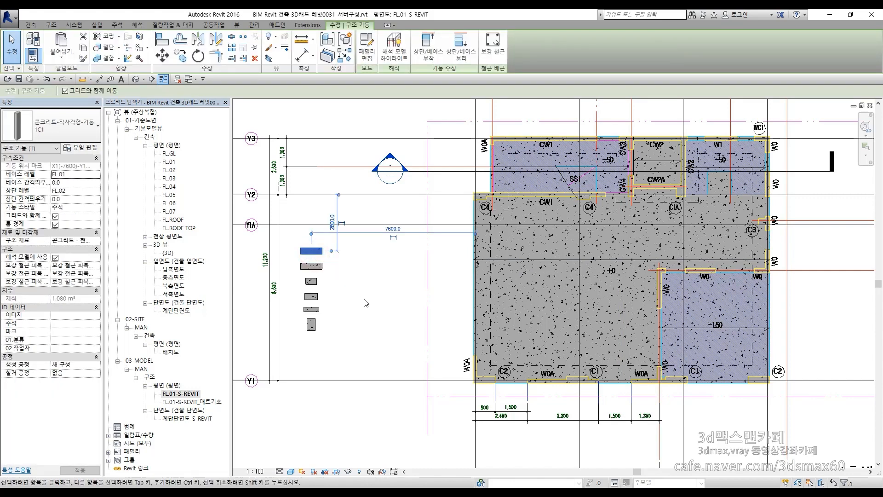
left_click_drag(301, 251, 324, 251)
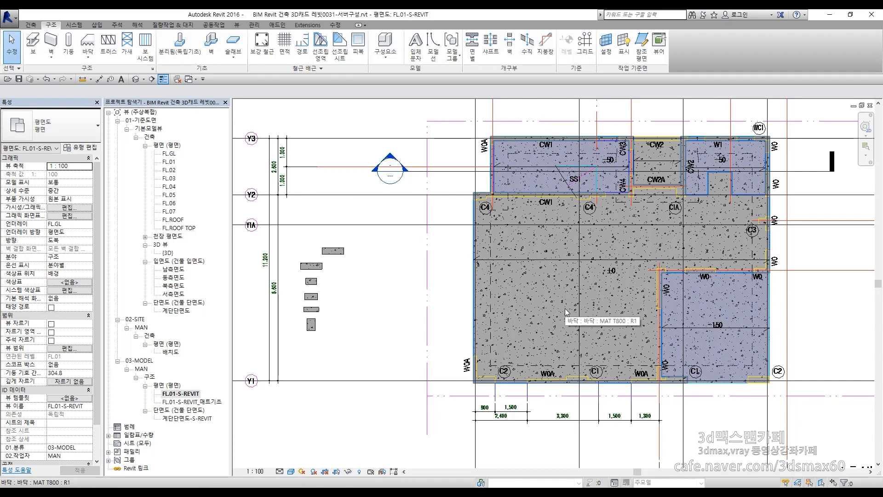
Step: Open the visibility/graphics overrides of the FL.01-S-REVIT plan view
key("v")
key("g")
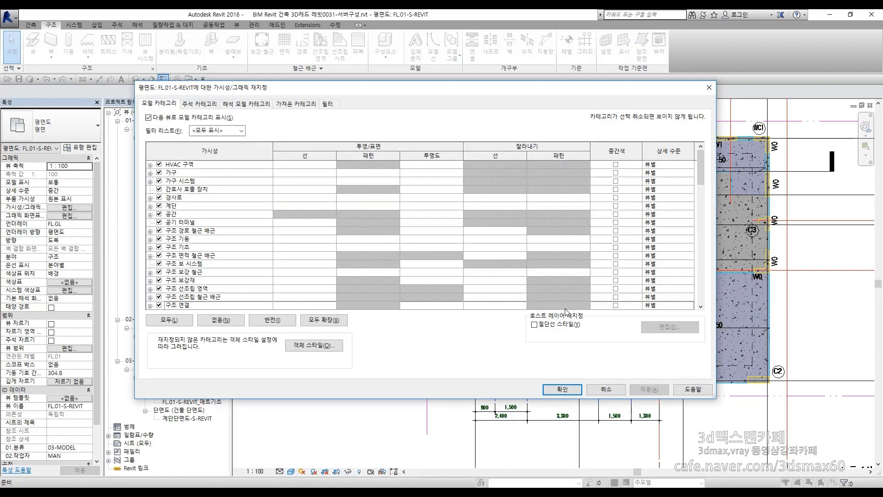
key("F12")
left_click_drag(273, 171, 364, 89)
left_click_drag(437, 186, 497, 170)
mouse_move(538, 314)
left_mouse_down()
mouse_move(147, 193)
mouse_move(535, 302)
left_mouse_up()
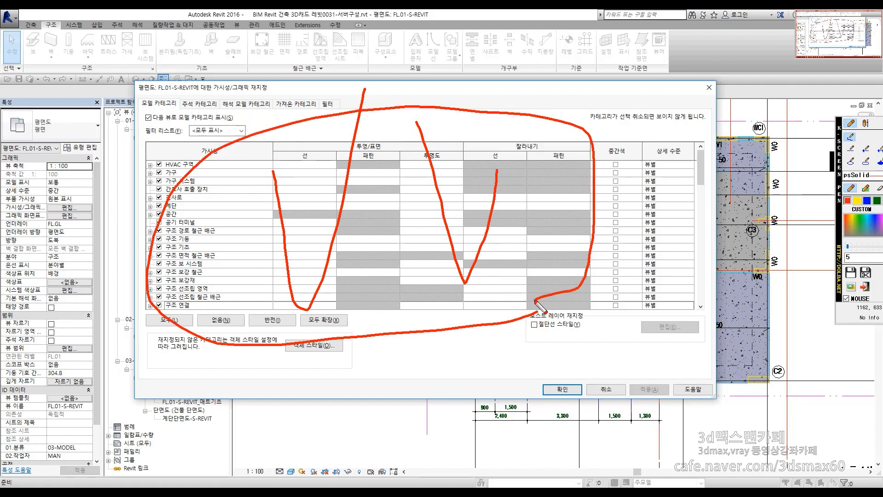
key("F12")
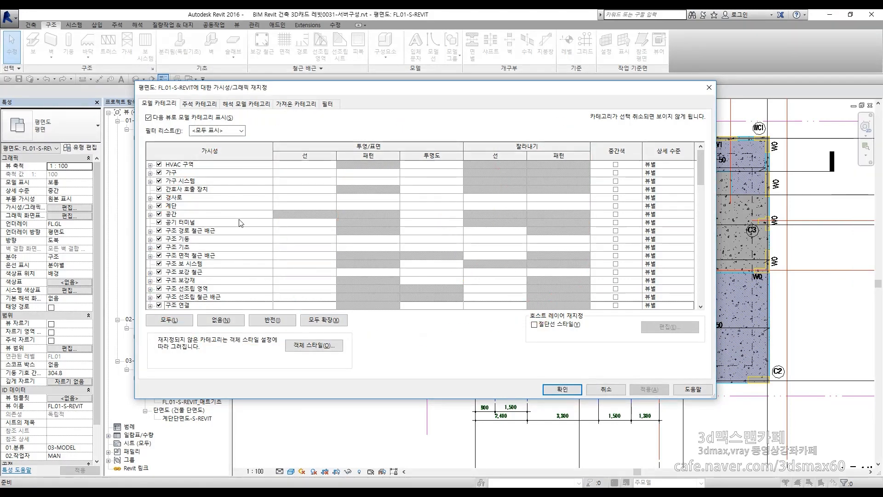
Step: Override the cut pattern of the structural columns category (구조 기둥) with a red solid fill (솔리드 채우기) and apply it to the view
left_click(289, 241)
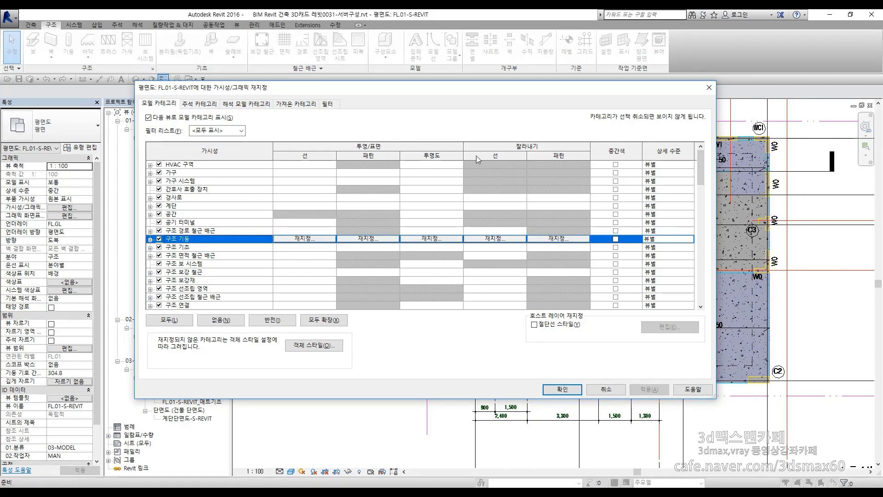
left_click(557, 241)
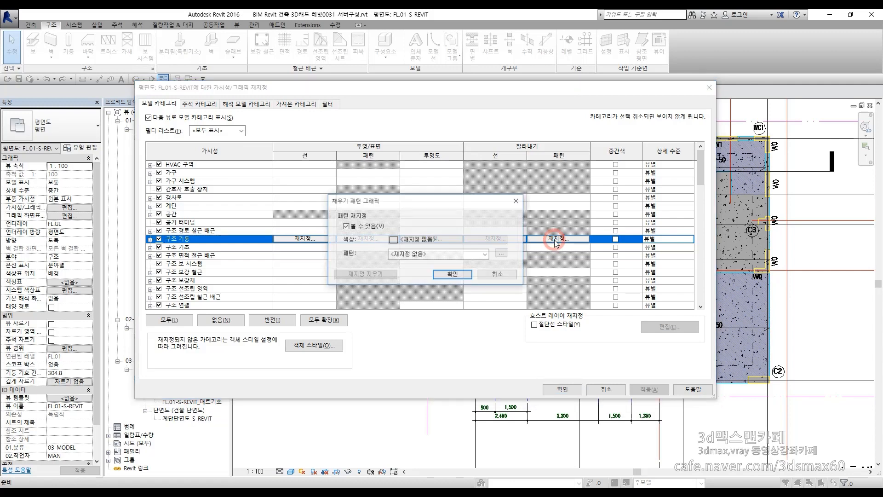
left_click(517, 202)
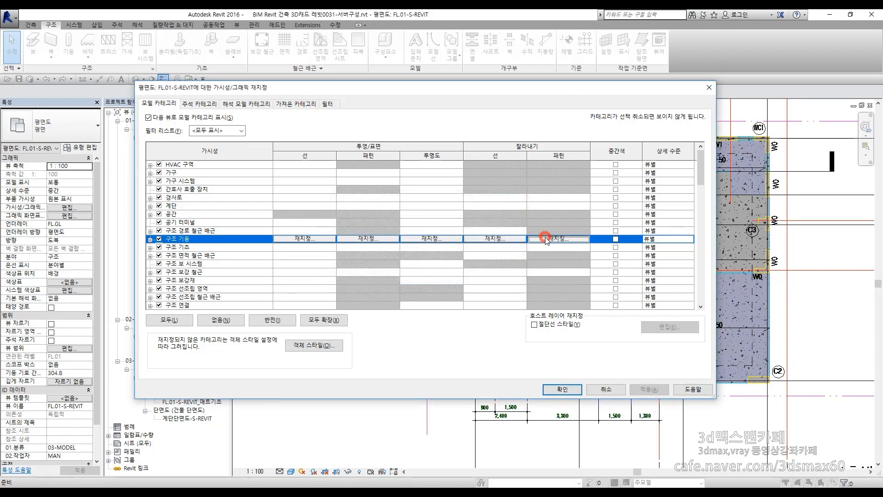
left_click(547, 240)
left_click(449, 241)
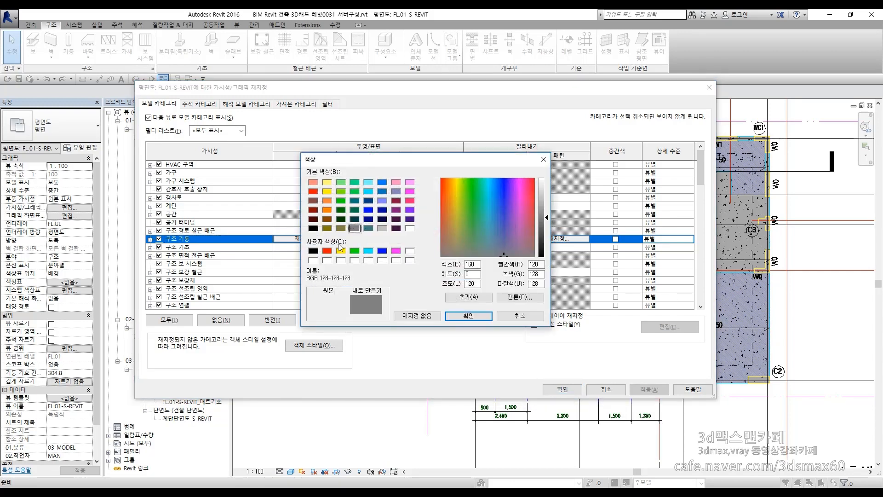
left_click(331, 251)
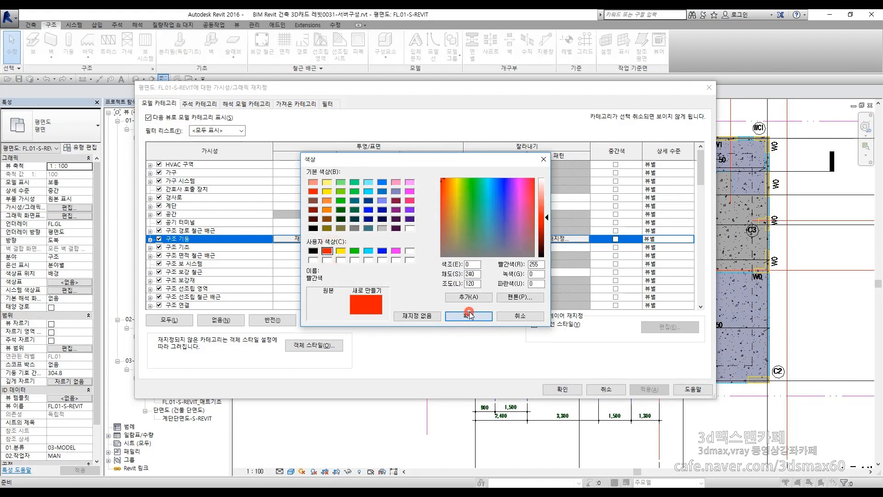
left_click(469, 315)
left_click(446, 254)
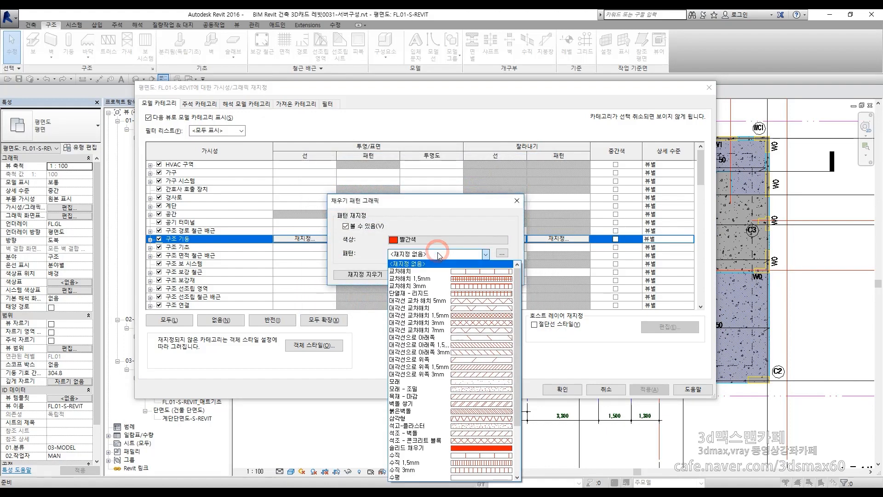
left_click(441, 448)
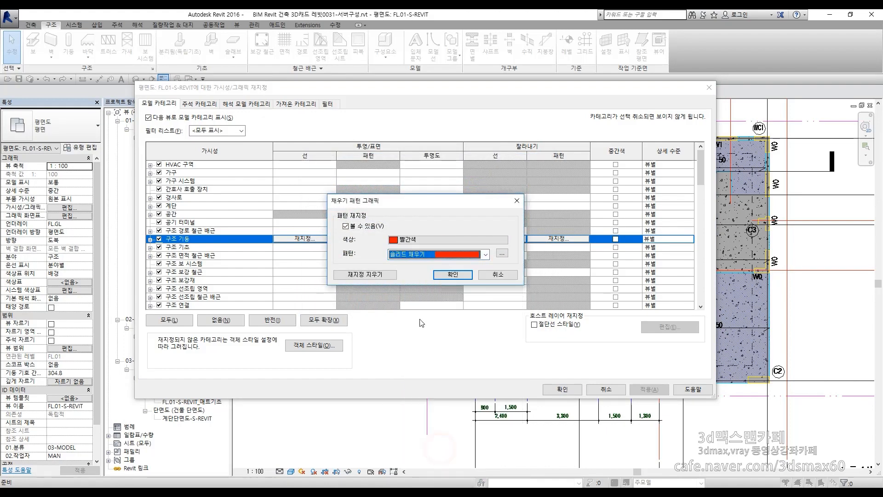
left_click(442, 276)
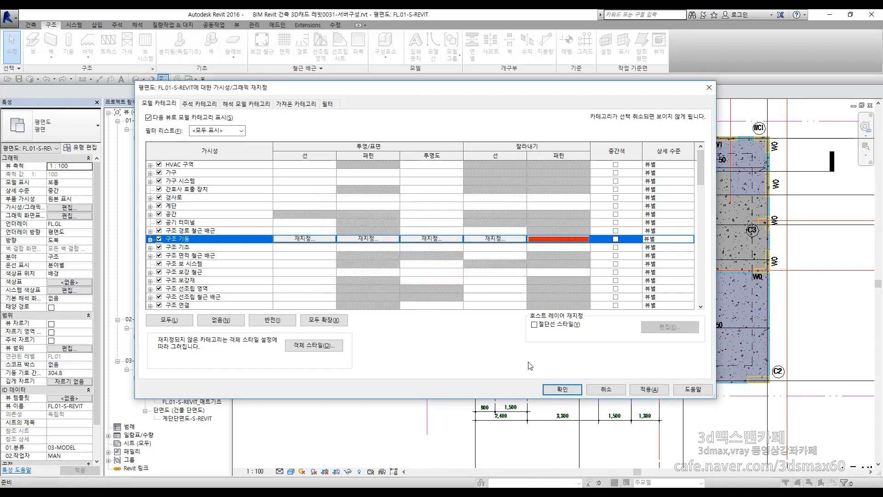
left_click(557, 390)
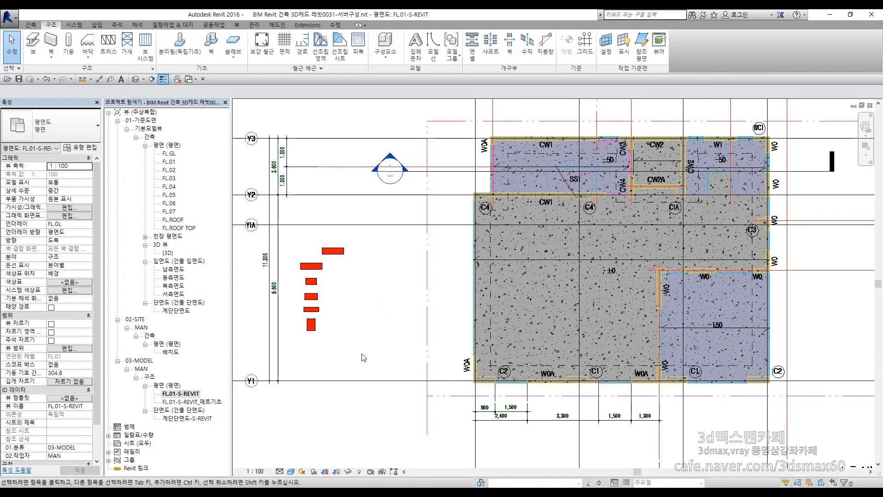
Step: Delete the stack of six sample columns standing outside the building plan, between the dimensions and the slab
left_click_drag(362, 355, 310, 247)
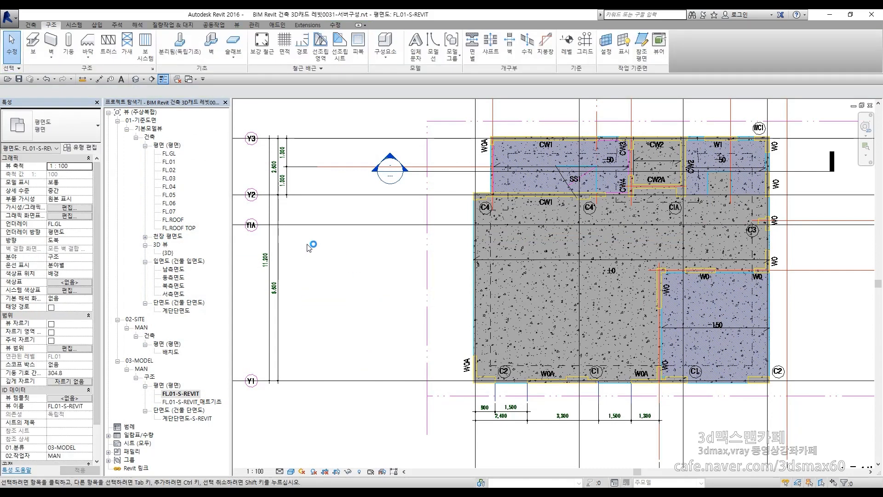
left_click(309, 247)
Step: Place one structural column of type 1C2 just below the slab edge near the C2 mark at the lower-left building corner
scroll(511, 389, "up", 4)
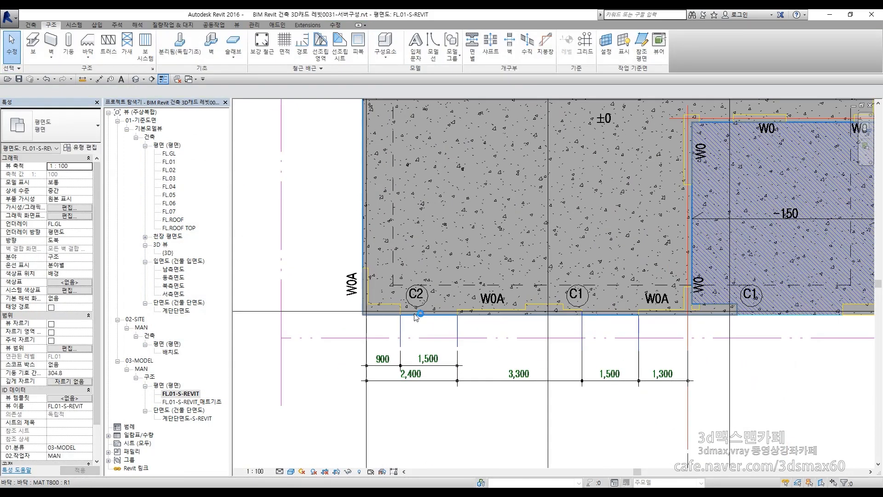
middle_click_drag(664, 299, 586, 300)
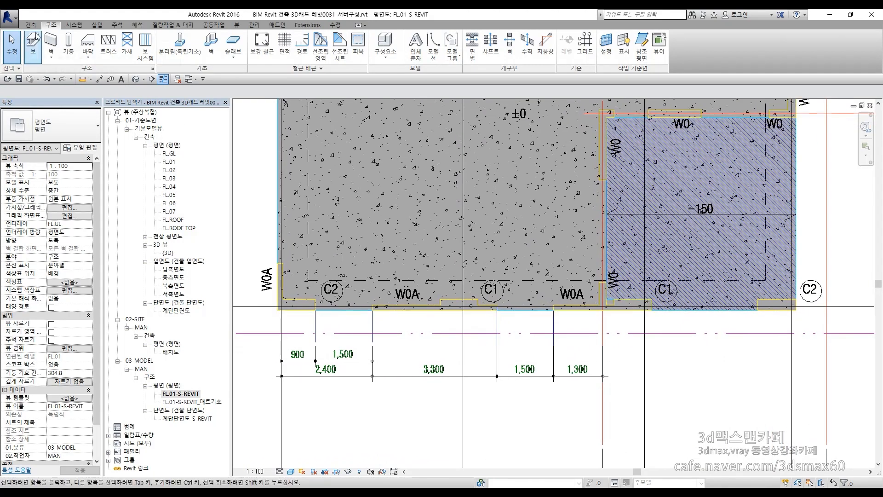
left_click(68, 44)
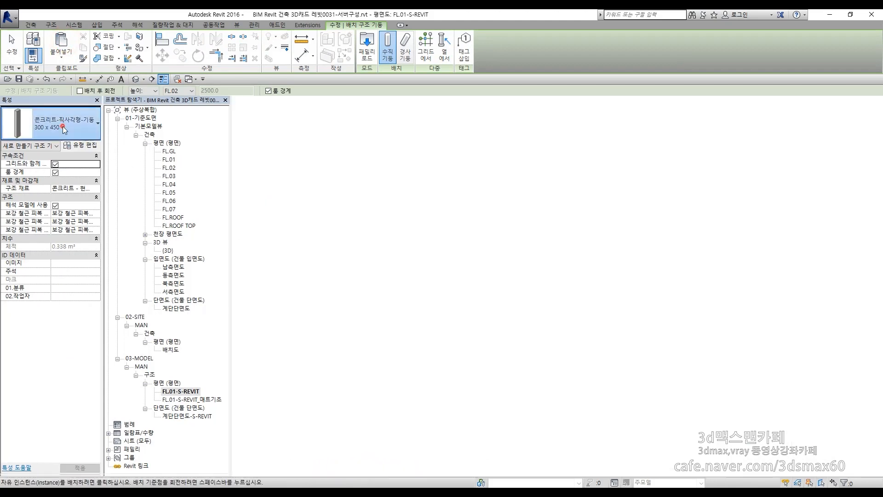
left_click(63, 128)
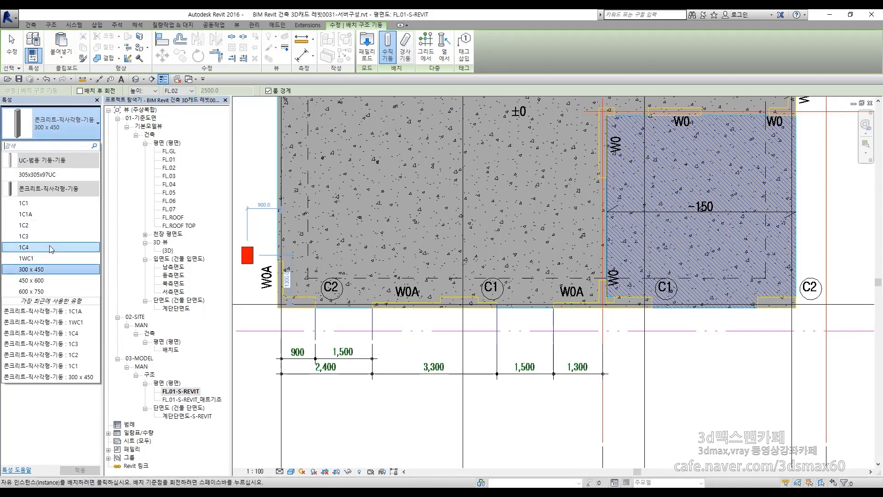
left_click(51, 225)
scroll(397, 334, "up", 5)
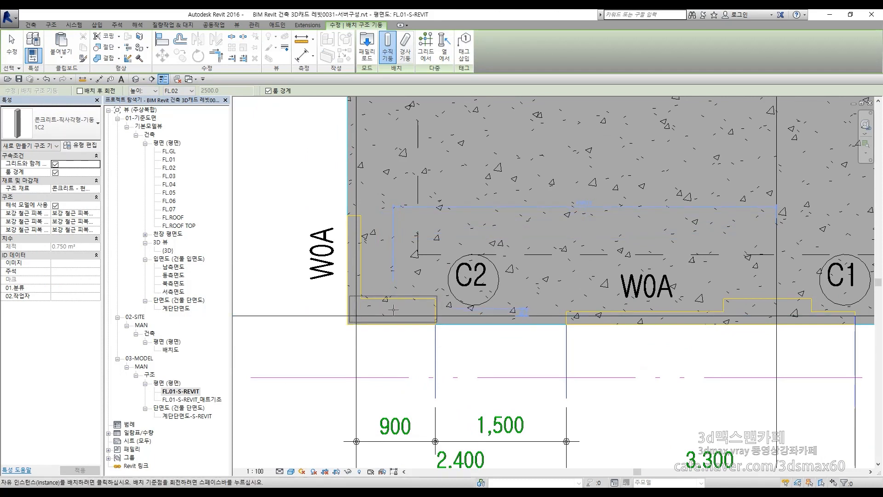
left_click(435, 356)
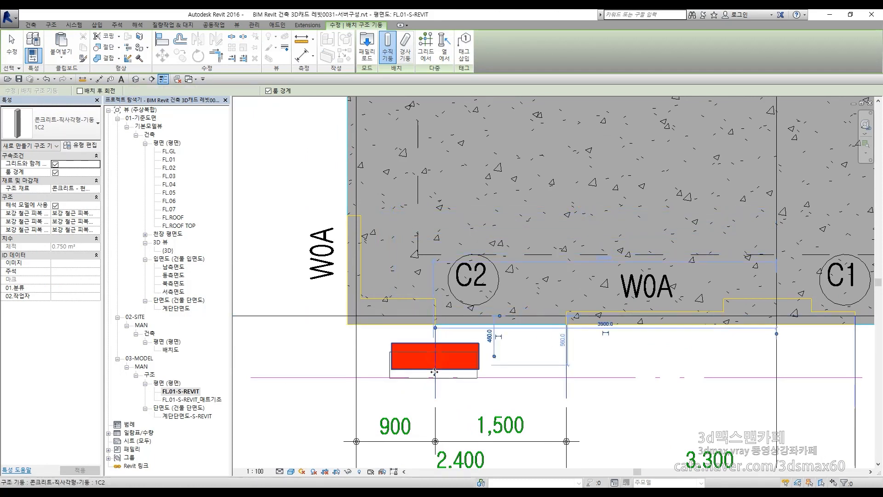
key("Escape")
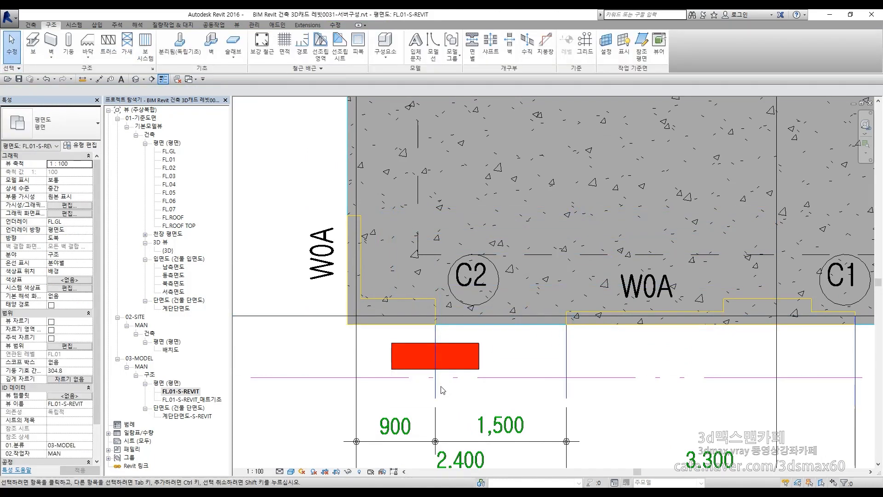
Step: Align the 1C2 column's left and lower faces with the left and lower slab edges at the building corner
key("a")
key("l")
left_click(349, 304)
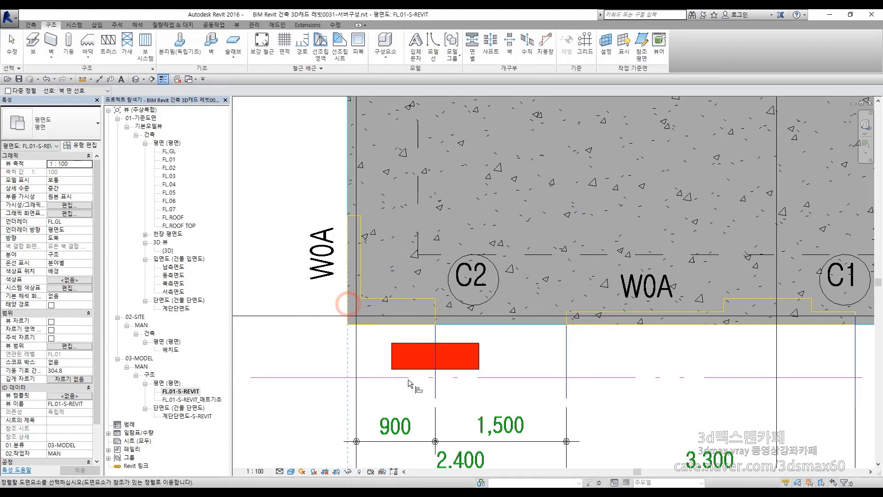
left_click(392, 363)
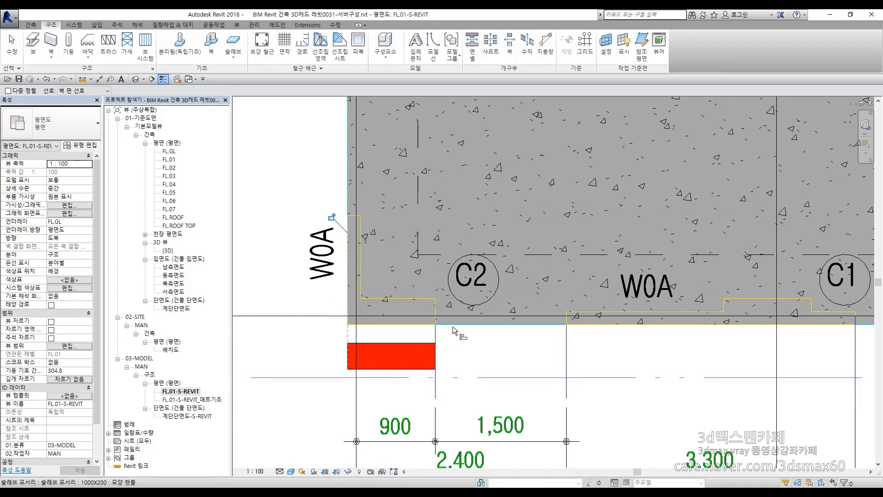
left_click(413, 369)
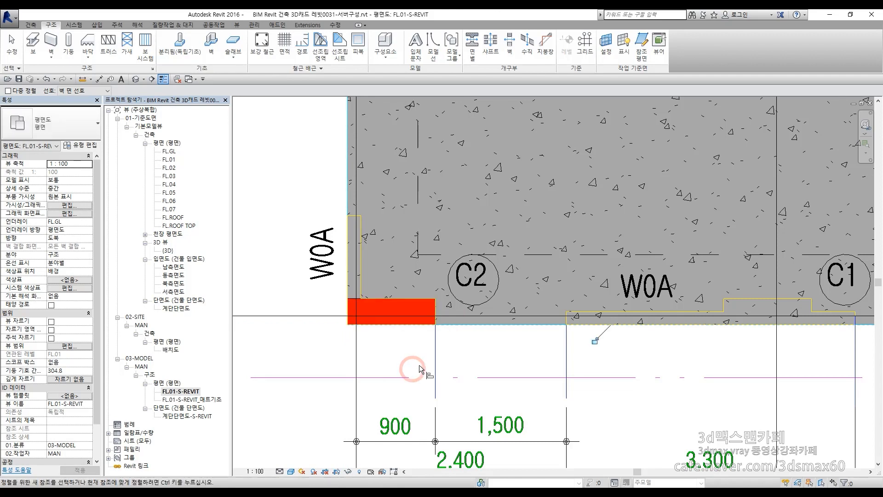
key("Escape")
Step: Copy the corner 1C2 column to the two C1 outlines and the far C2 outline along grid Y1, using multiple copy
left_click(426, 311)
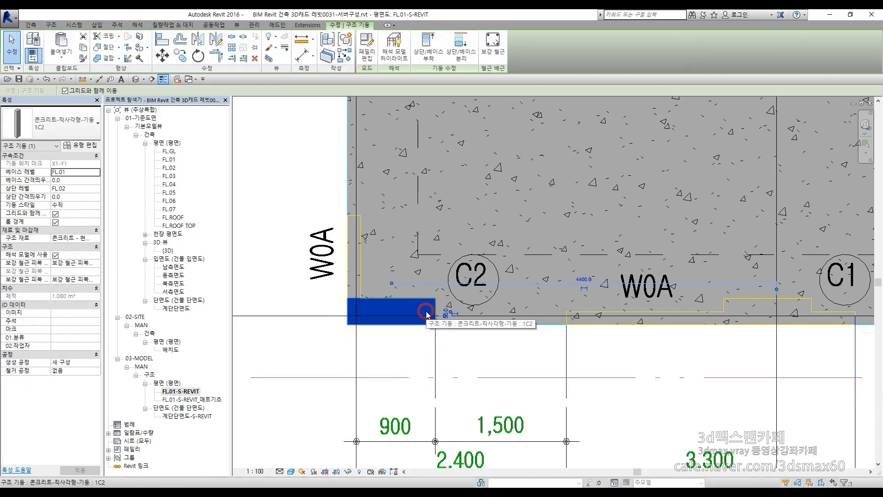
key("c")
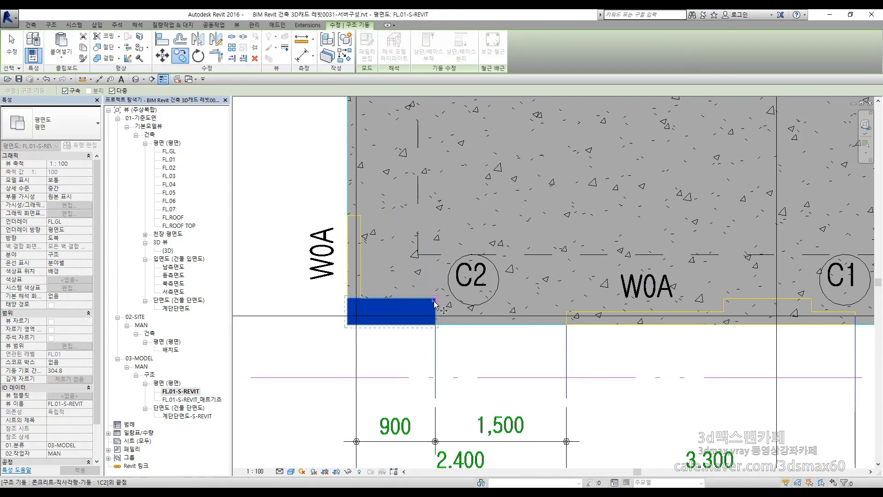
left_click(435, 301)
middle_click_drag(561, 335, 312, 349)
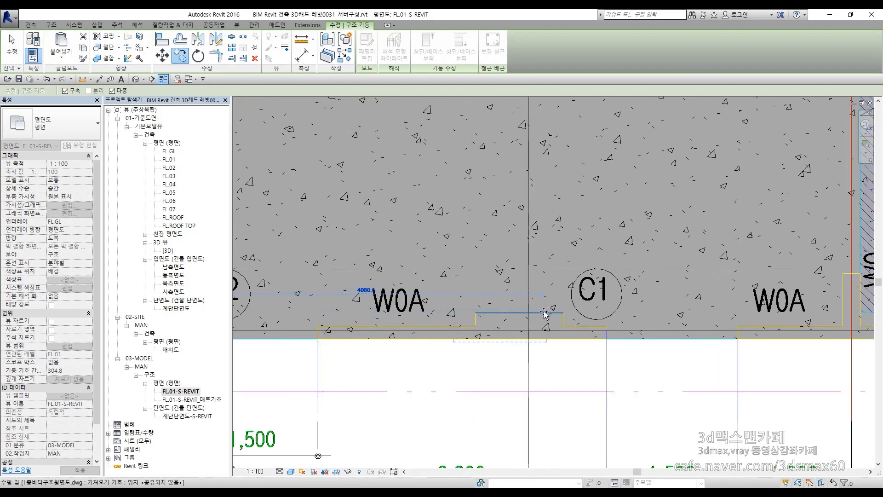
left_click(562, 313)
middle_click_drag(748, 347, 404, 354)
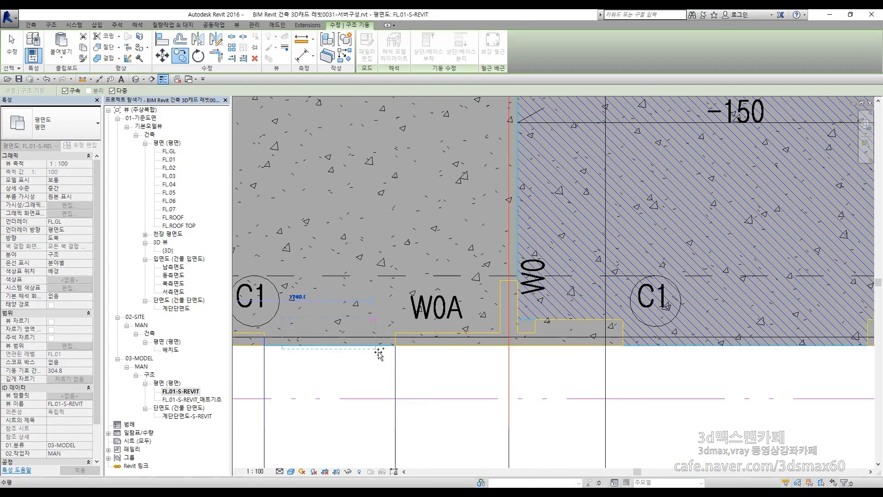
left_click(623, 319)
middle_click_drag(870, 344, 655, 355)
left_click(463, 316)
scroll(654, 355, "down", 3)
key("Escape")
key("Escape")
Step: Change the two middle column copies at the C1 marks on grid Y1 to type 1C1
middle_click_drag(461, 374, 602, 349)
left_click(476, 322)
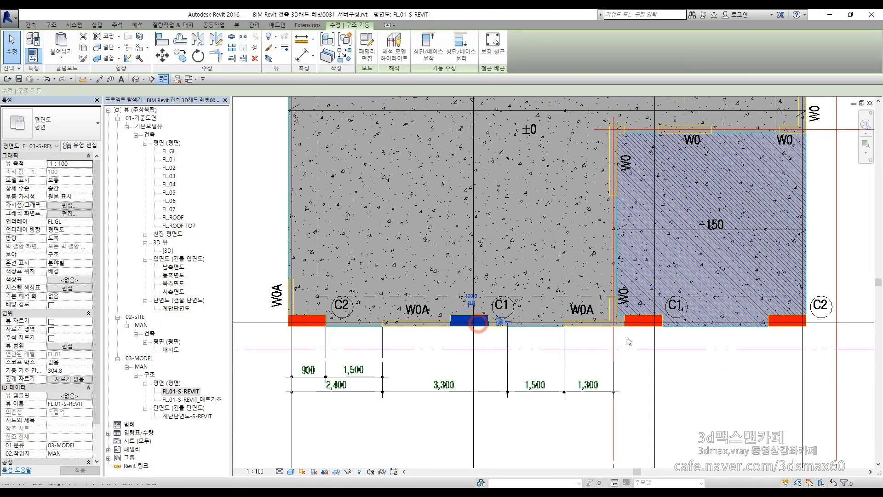
left_click(641, 322, "ctrl")
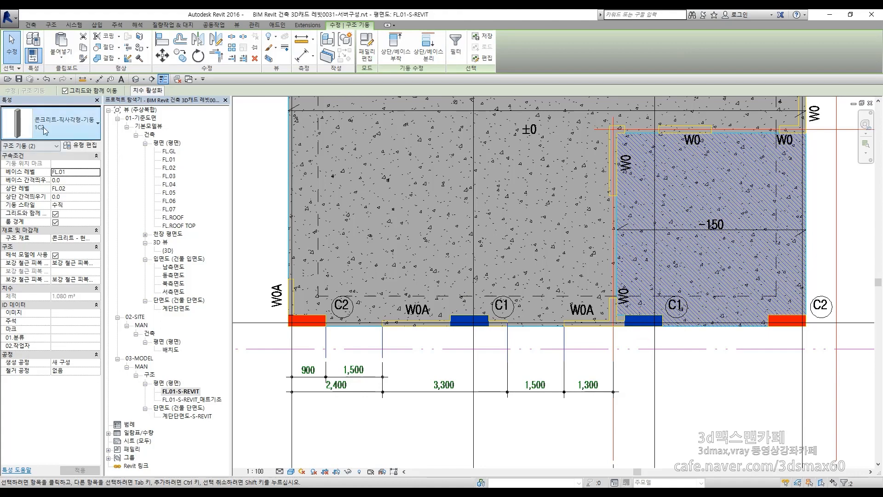
left_click(65, 123)
left_click(39, 203)
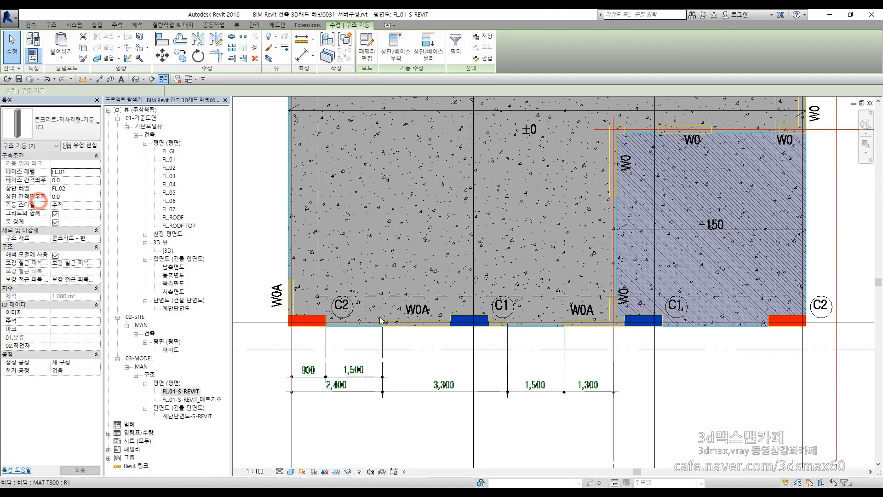
left_click(703, 395)
Step: Place one structural column of type 1C3 just above the C3 outline beside the building's right edge
middle_click_drag(648, 181, 515, 389)
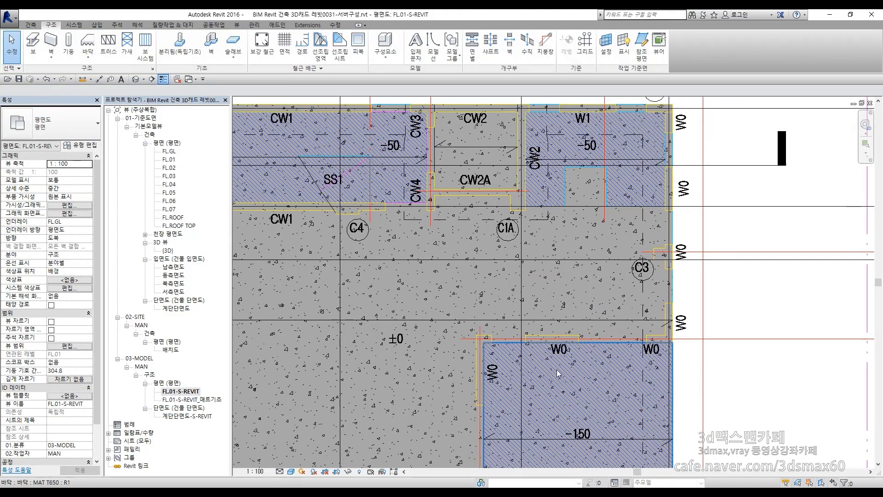
scroll(648, 244, "up", 1)
scroll(649, 245, "up", 3)
middle_click_drag(656, 273, 586, 312)
scroll(586, 311, "up", 4)
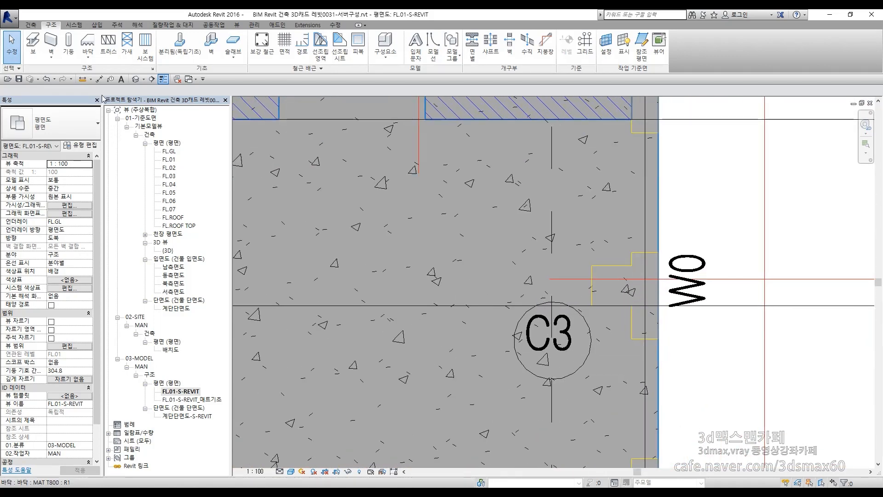
left_click(68, 43)
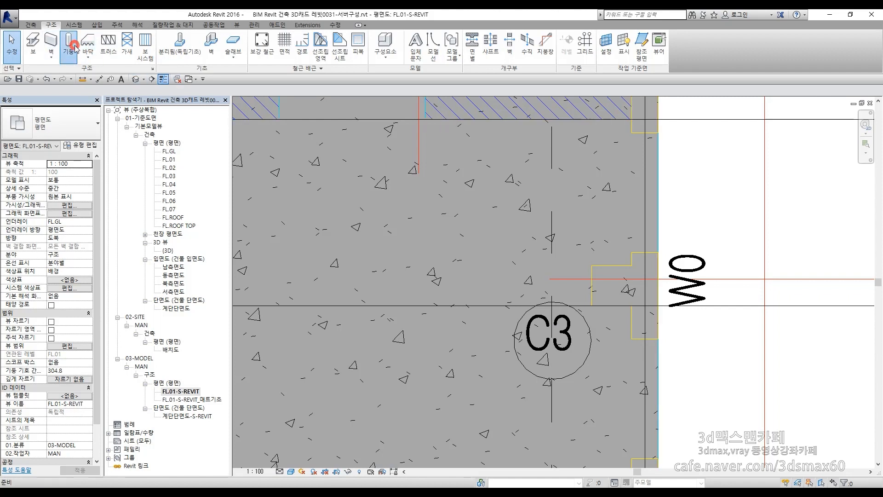
left_click(67, 121)
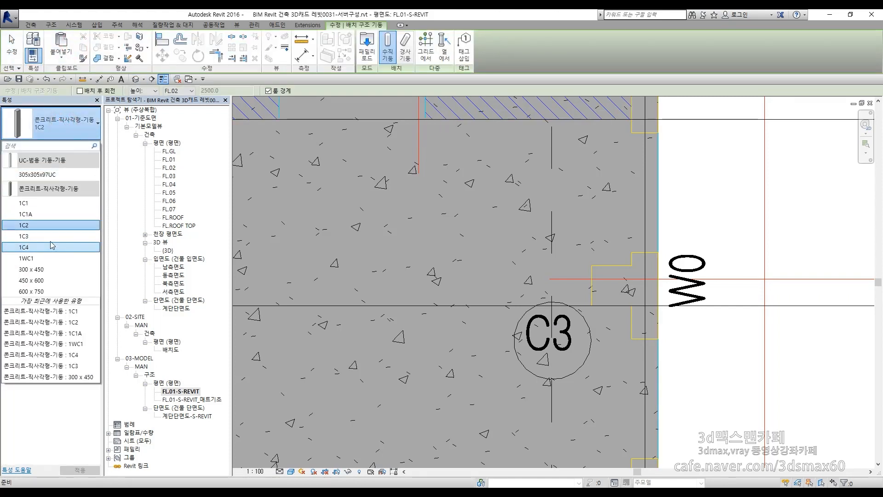
left_click(28, 236)
left_click(592, 231)
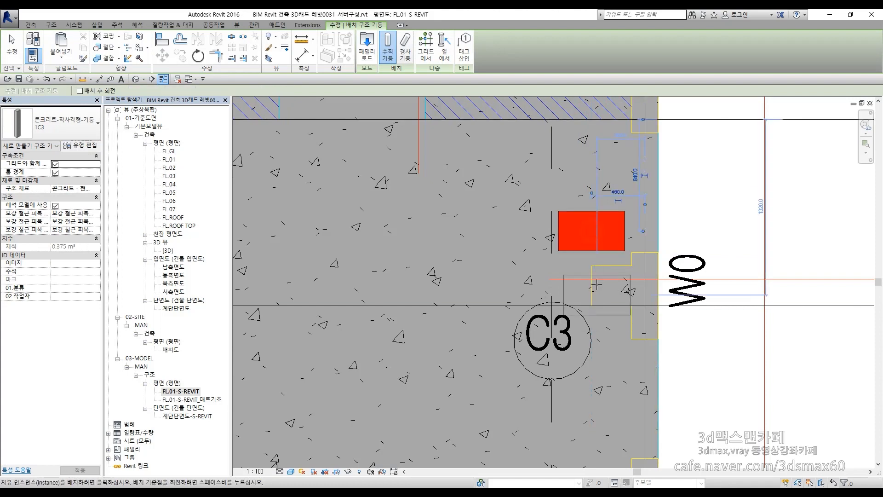
Step: Align the 1C3 column's right face with the slab's right edge and its upper face with the C3 outline's upper line
key("a")
key("l")
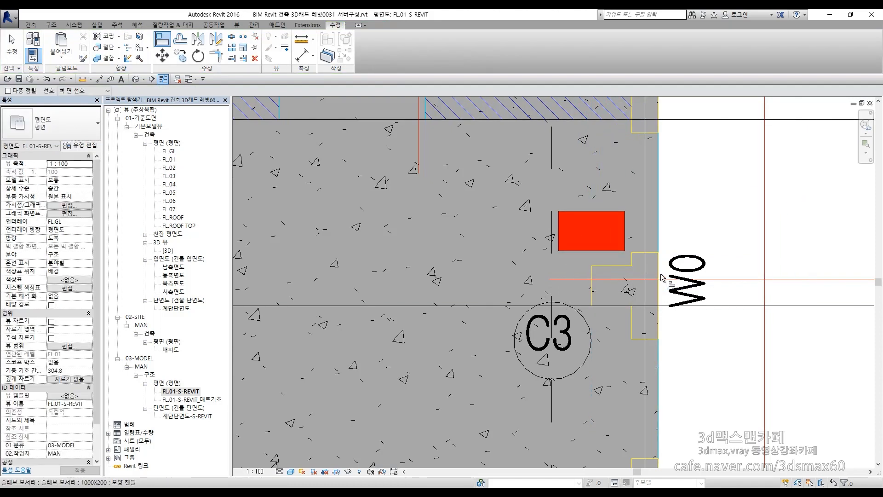
left_click(659, 274)
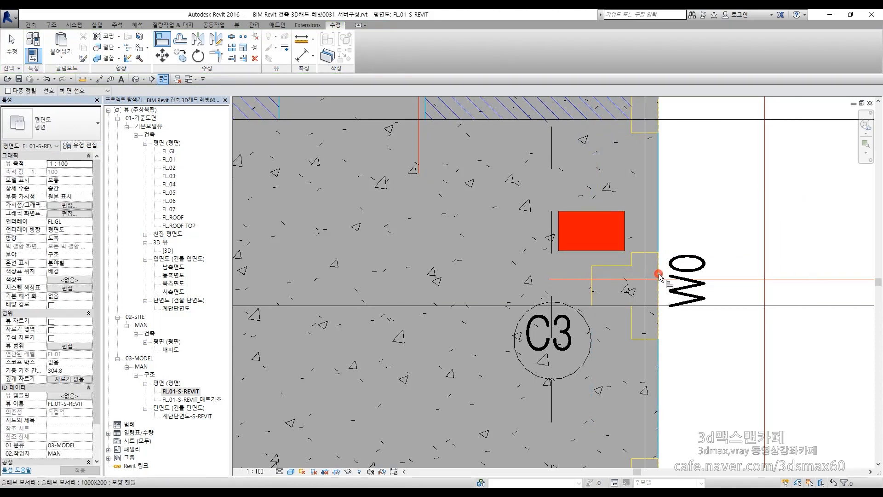
left_click(625, 237)
left_click(614, 265)
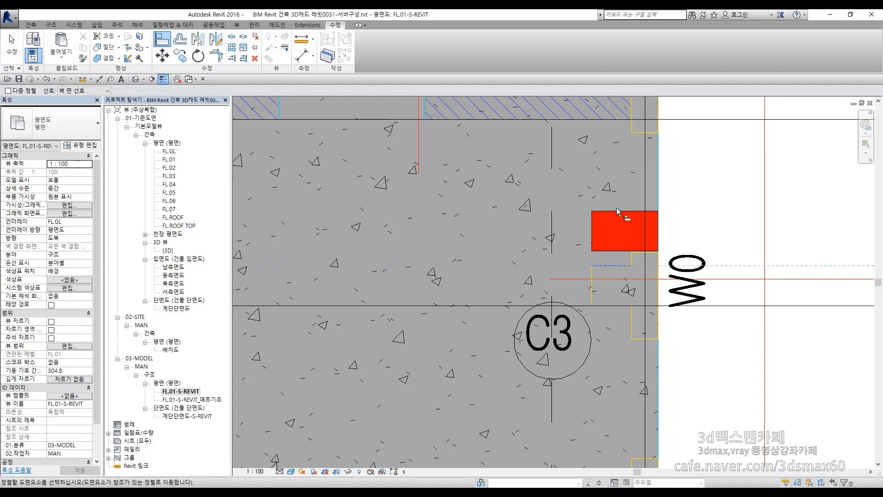
left_click(617, 212)
scroll(677, 304, "down", 5)
middle_click_drag(687, 277, 683, 291)
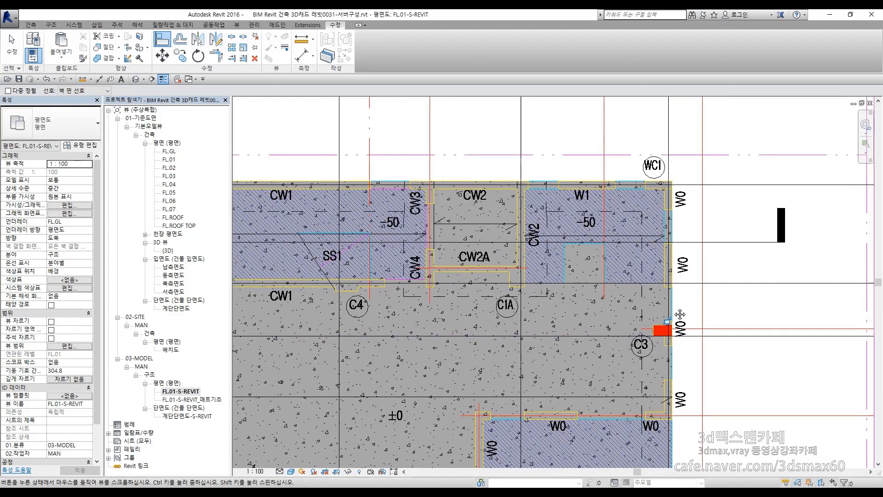
key("Escape")
key("Escape")
Step: Place one structural column of type 1WC1 near the building's upper-right corner at the WC1 mark
scroll(654, 284, "up", 4)
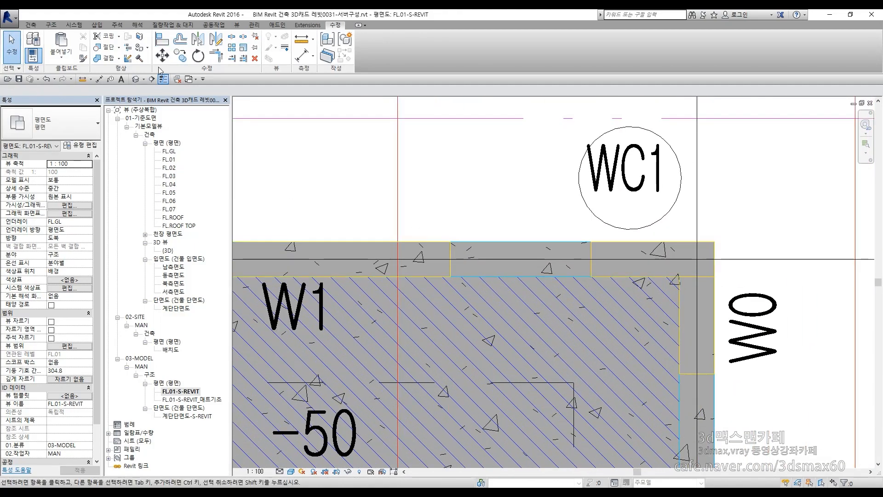
left_click(52, 25)
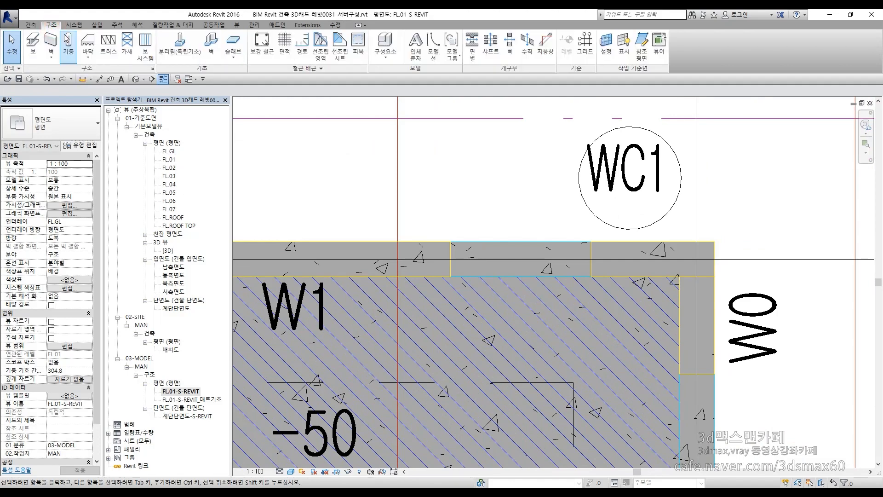
left_click(67, 41)
left_click(55, 122)
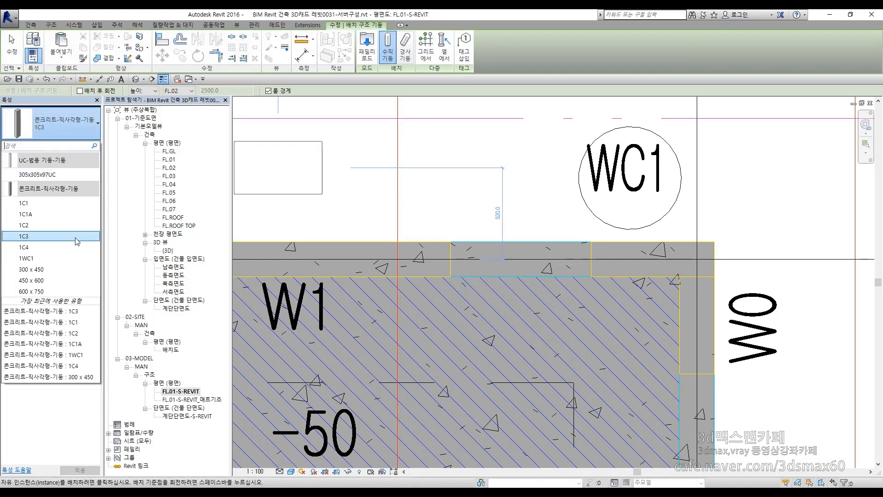
left_click(69, 259)
left_click(701, 234)
Step: Align the 1WC1 column's right and upper faces with the right and upper slab edges at the building corner
key("a")
key("l")
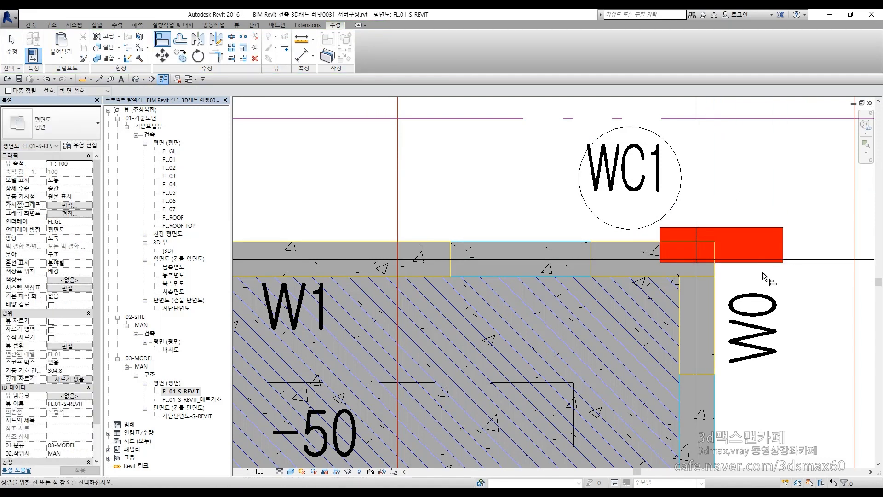
left_click(714, 274)
left_click(783, 238)
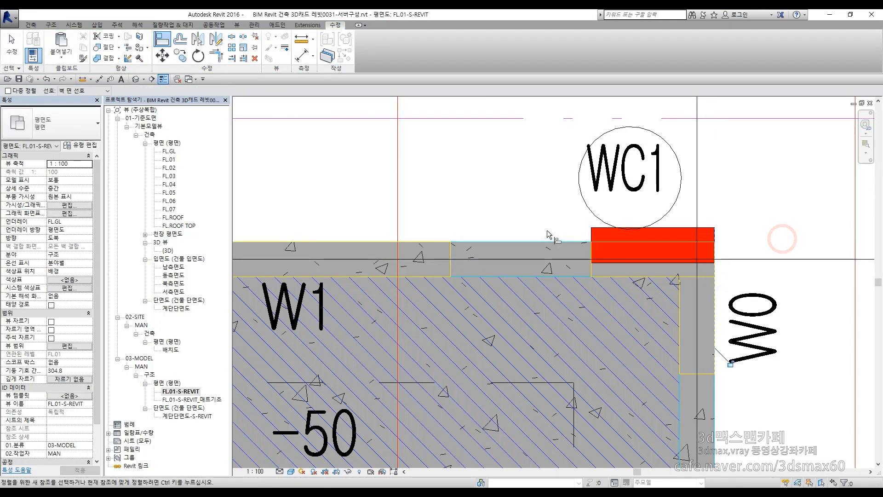
left_click(551, 242)
left_click(610, 229)
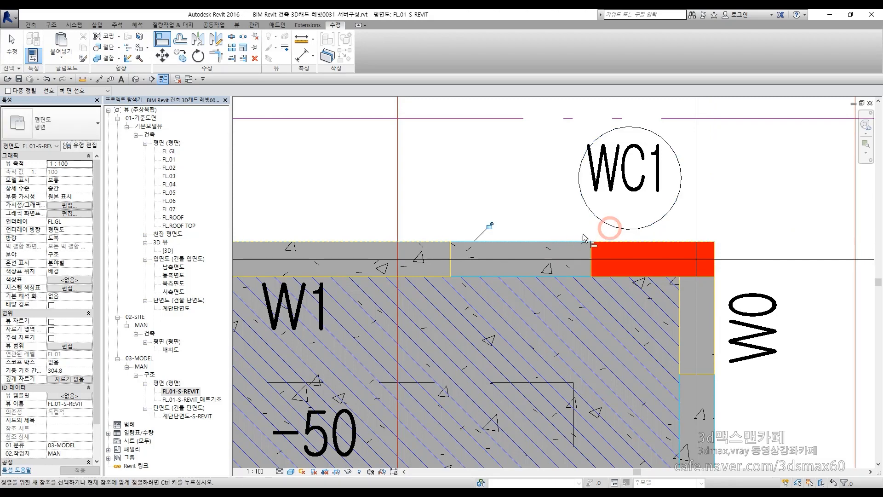
scroll(610, 235, "down", 6)
key("Escape")
Step: Place one structural column of type 1C4 just above the leftmost C4 outline at the slab corner
middle_click_drag(483, 291, 551, 274)
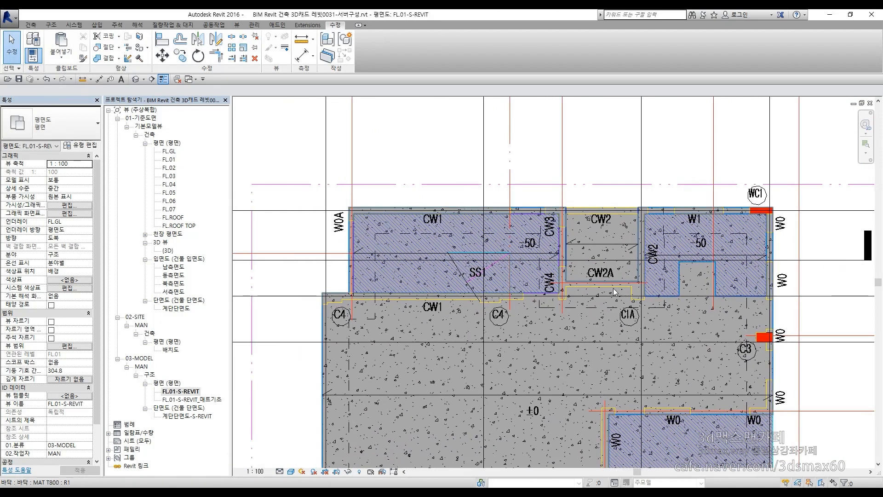
middle_click_drag(386, 260, 501, 195)
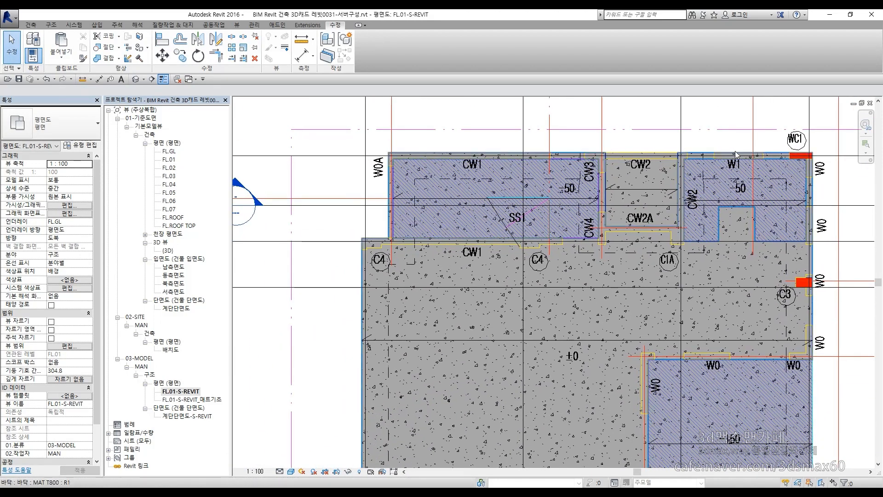
scroll(501, 247, "up", 2)
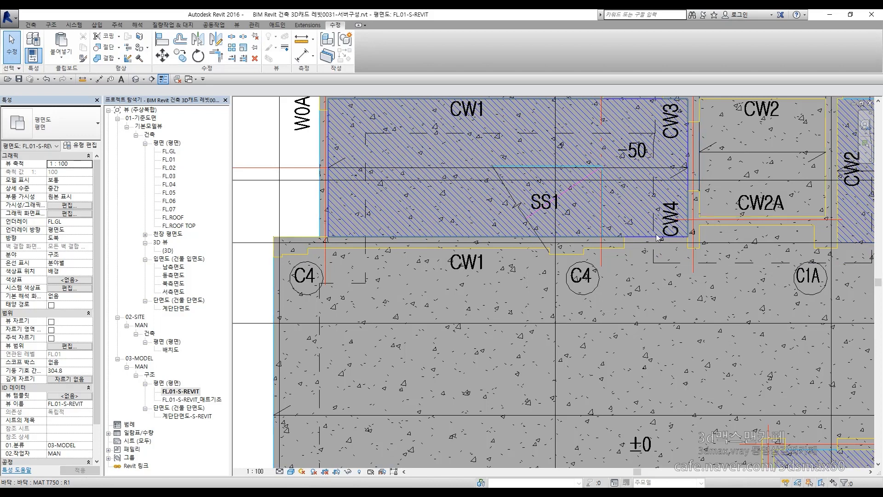
left_click(51, 24)
left_click(67, 46)
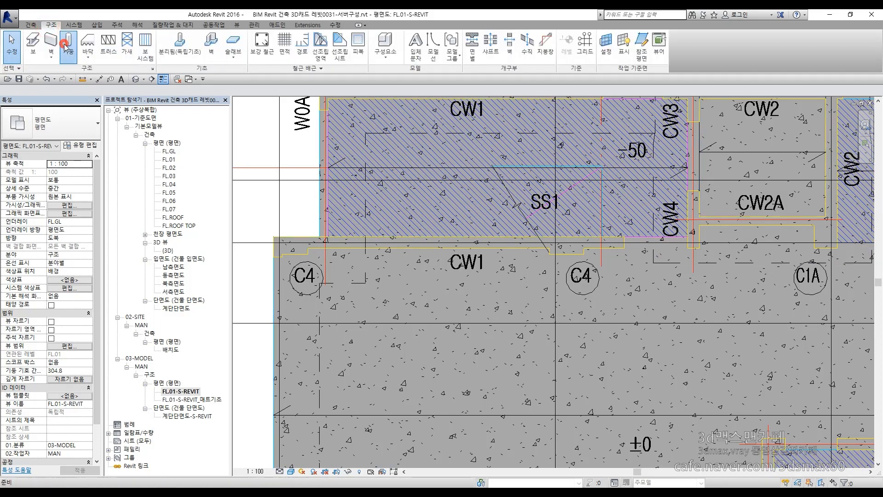
left_click(62, 131)
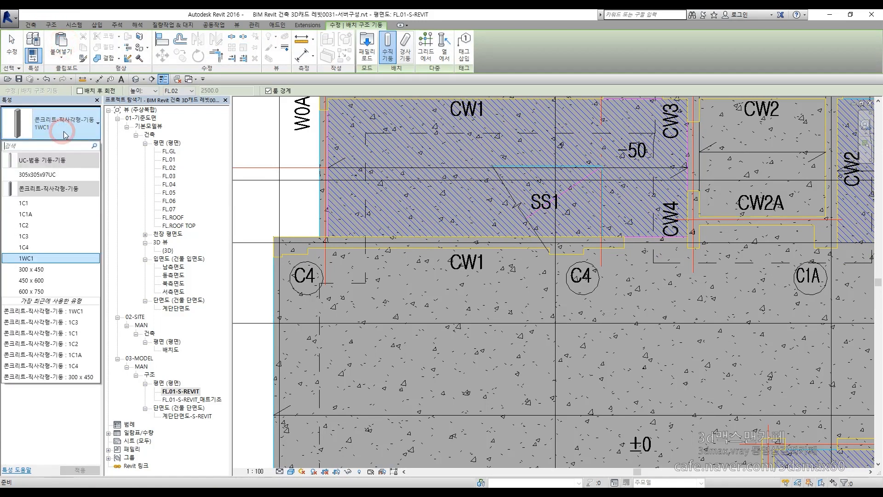
left_click(28, 248)
middle_click_drag(274, 226, 554, 348)
scroll(391, 275, "up", 5)
key("Escape")
Step: Align the 1C4 column's right face with the C4 outline's right line and its upper face with the slab's upper edge
key("a")
key("l")
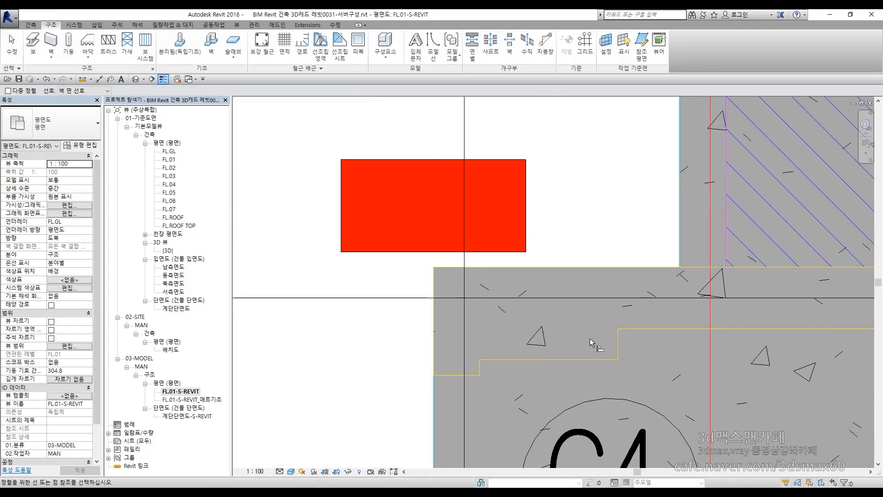
left_click(526, 212)
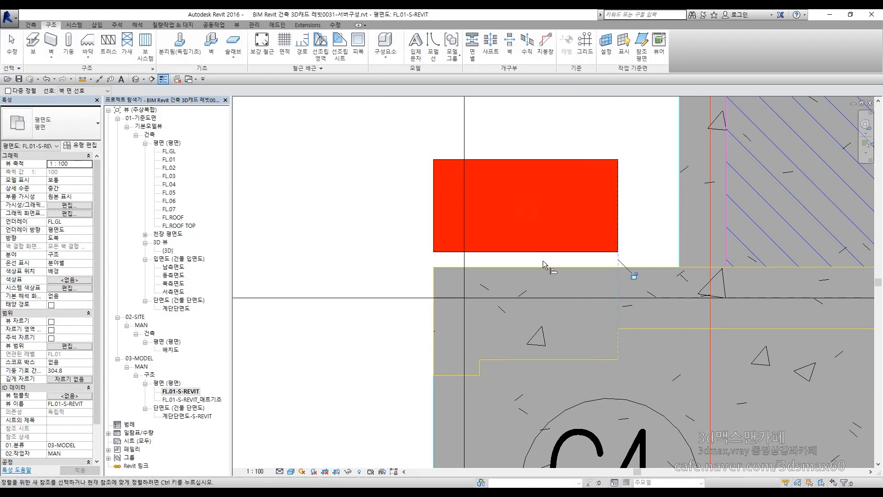
left_click(548, 159)
scroll(564, 190, "down", 3)
key("Escape")
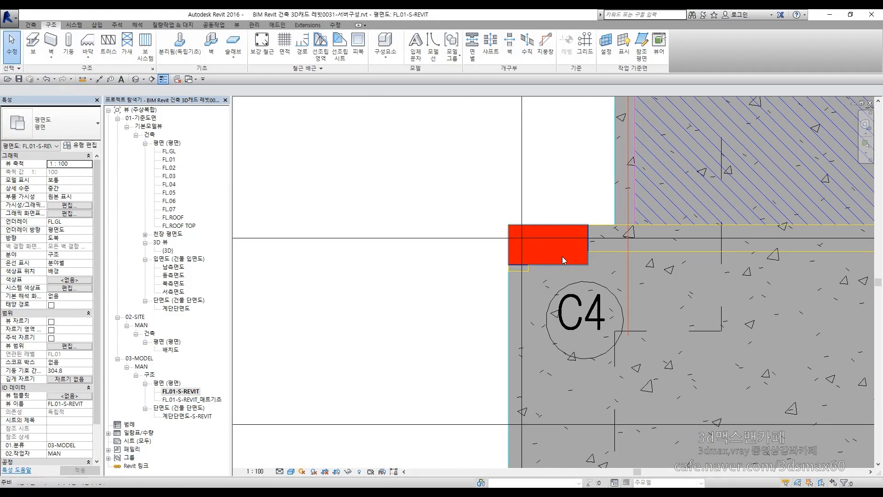
Step: Copy the 1C4 column to the second C4 outline and to the C1A outline, using multiple copy
left_click(562, 256)
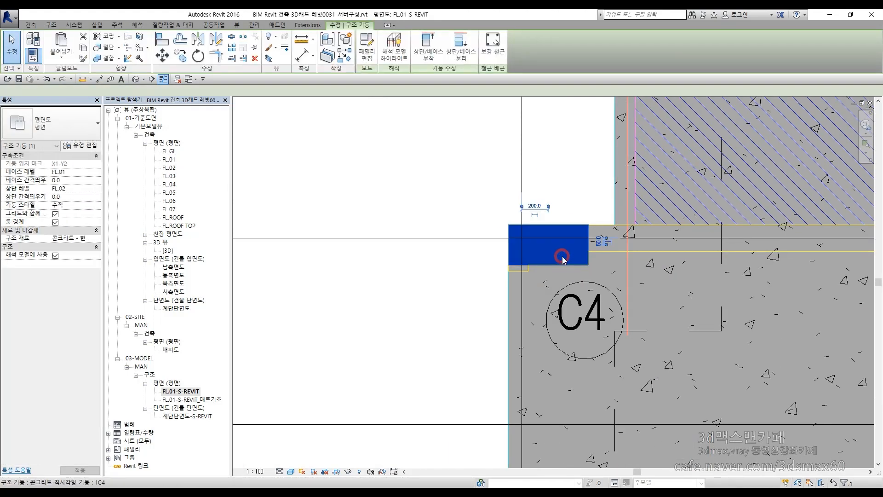
left_click(589, 268)
scroll(590, 269, "down", 7)
middle_click_drag(699, 272, 422, 269)
scroll(508, 271, "up", 6)
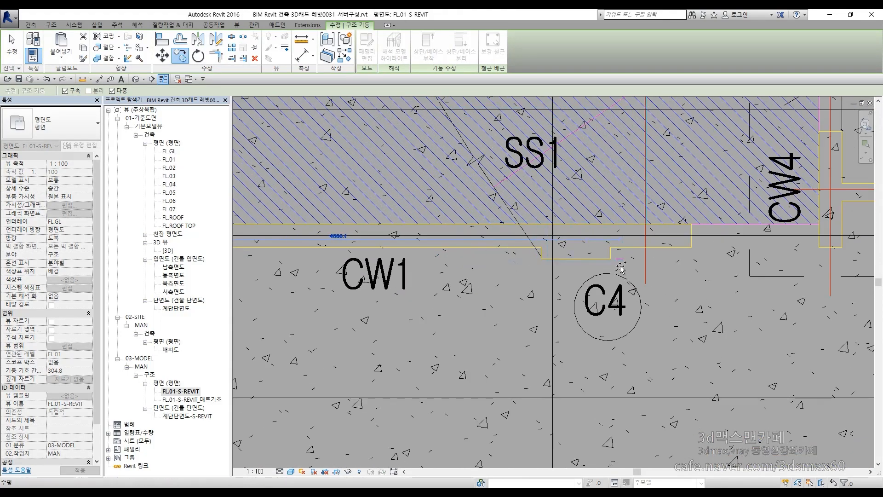
left_click(610, 260)
scroll(612, 260, "down", 4)
middle_click_drag(612, 262, 548, 262)
left_click(756, 272)
scroll(756, 272, "down", 3)
key("Escape")
key("Escape")
Step: Change the column copy at the C1A mark to type 1C1A
scroll(707, 233, "up", 6)
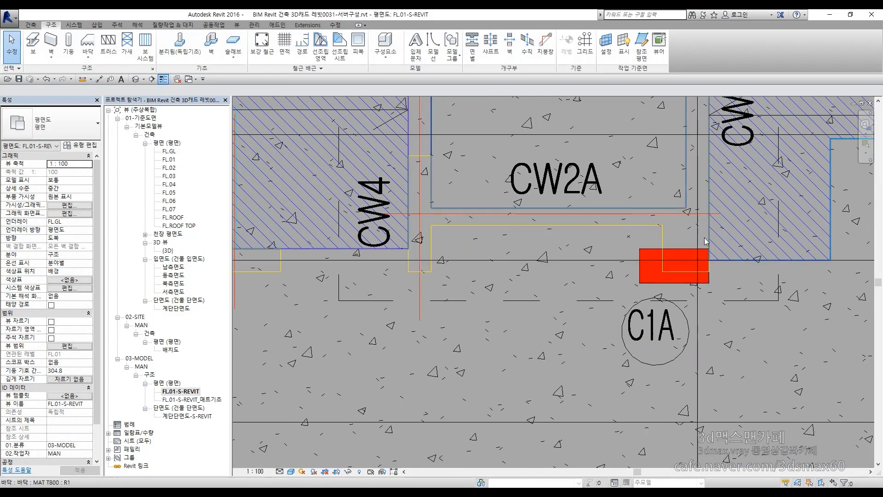
left_click(690, 265)
left_click(59, 137)
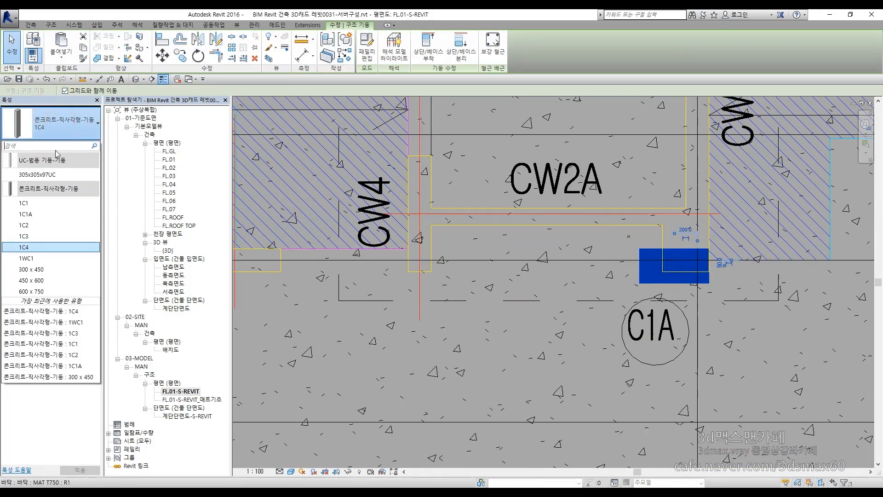
left_click(52, 214)
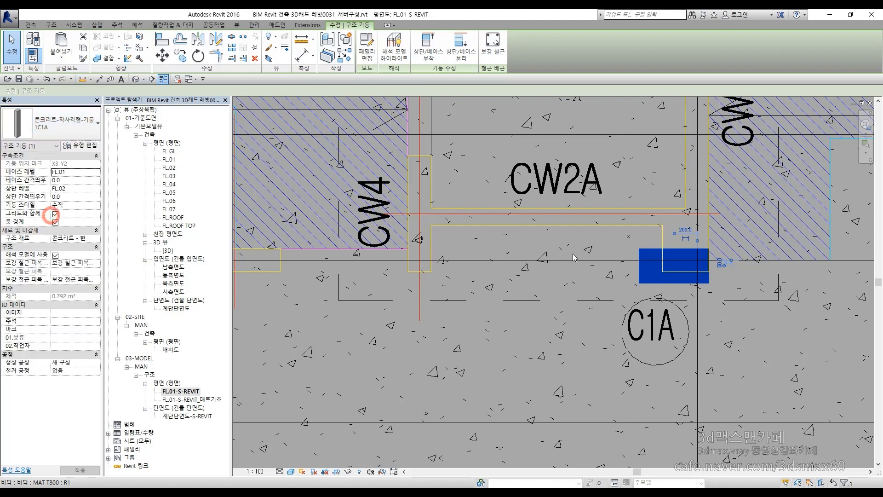
Step: Align the 1C1A column's right and lower faces with the right and lower lines of the C1A outline
key("a")
key("l")
scroll(713, 253, "up", 2)
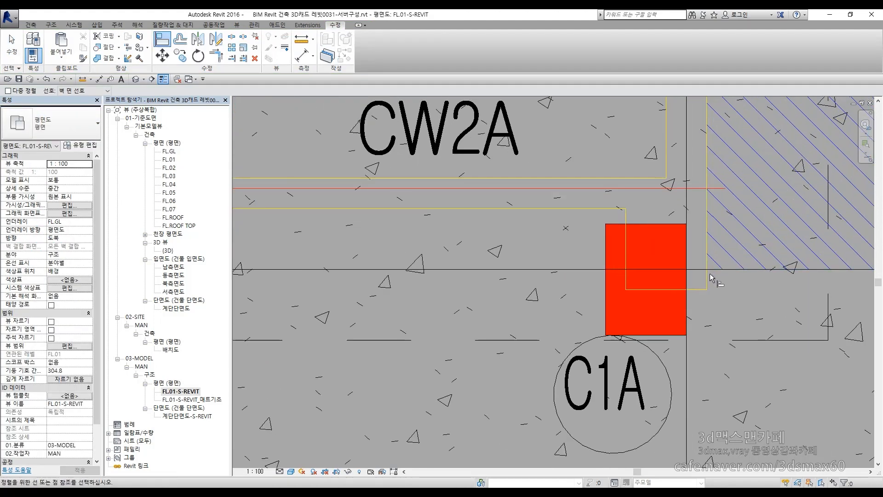
left_click(685, 303)
left_click(670, 289)
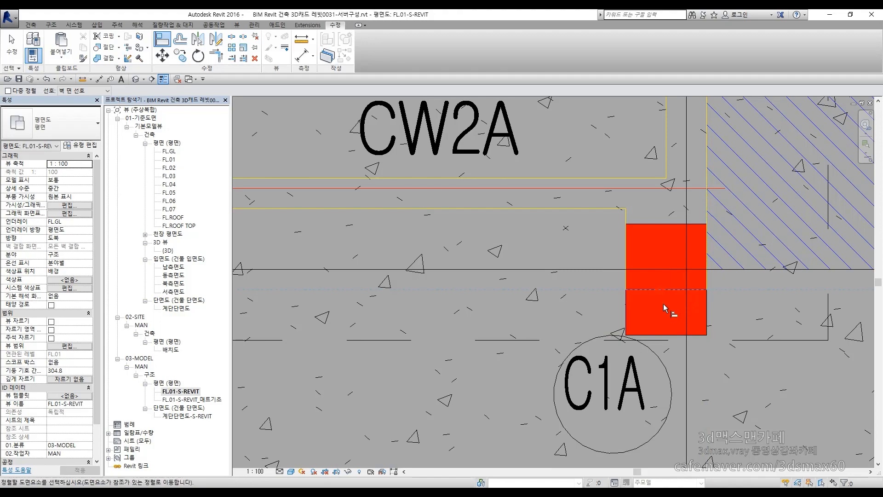
left_click(660, 332)
key("Escape")
key("Escape")
scroll(659, 289, "down", 5)
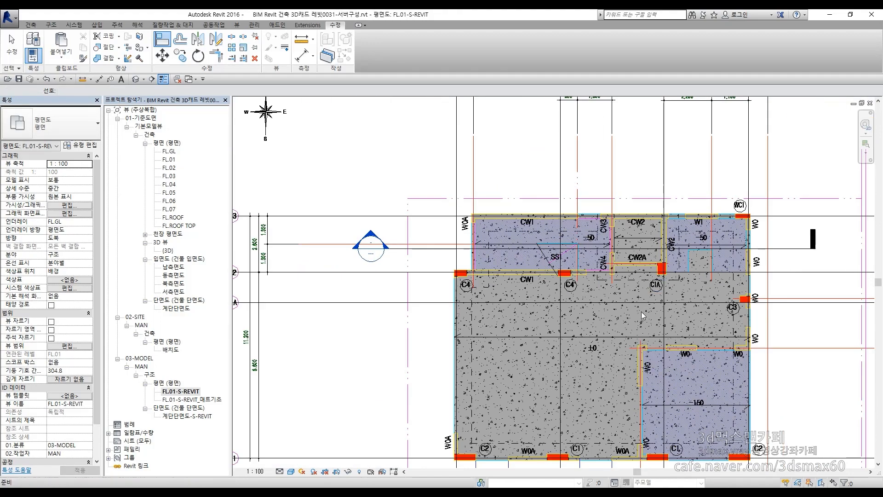
Step: Check the placed columns in the 3D view, selecting all of them to review their base and top levels
key("ctrl+Tab")
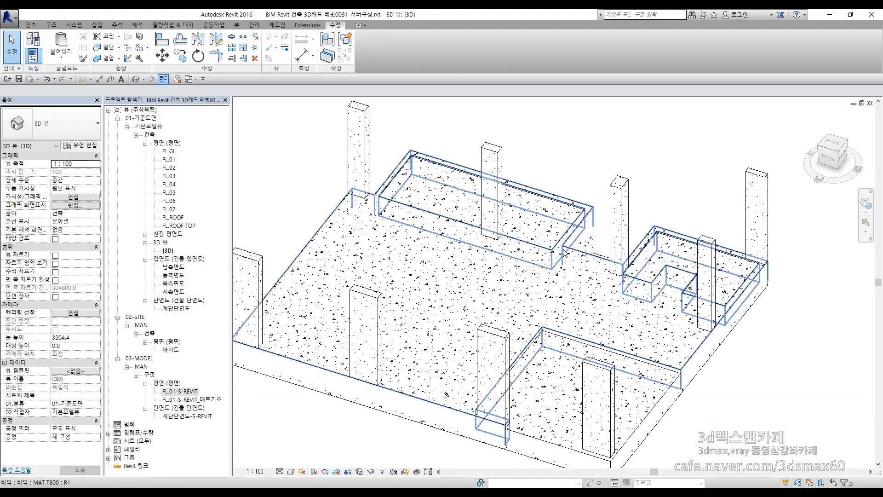
middle_click_drag(482, 374, 491, 360, "shift")
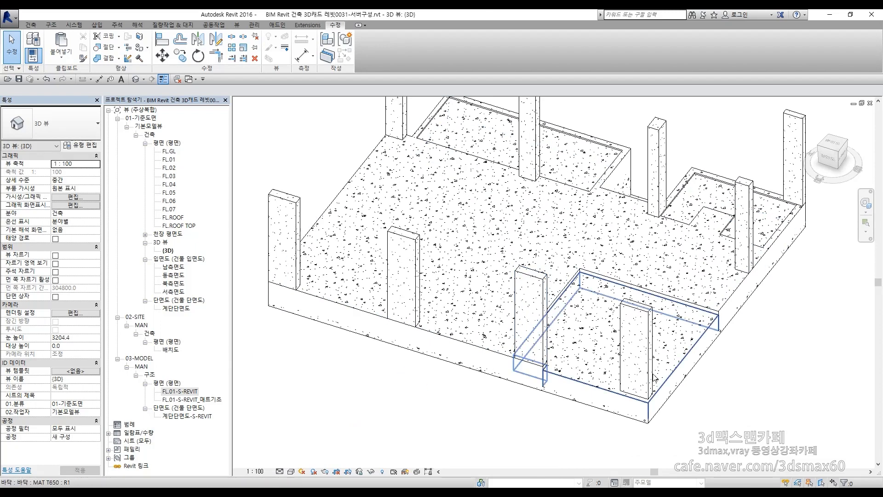
middle_click_drag(786, 373, 746, 264, "shift")
scroll(746, 264, "down", 4)
left_click_drag(797, 248, 374, 314)
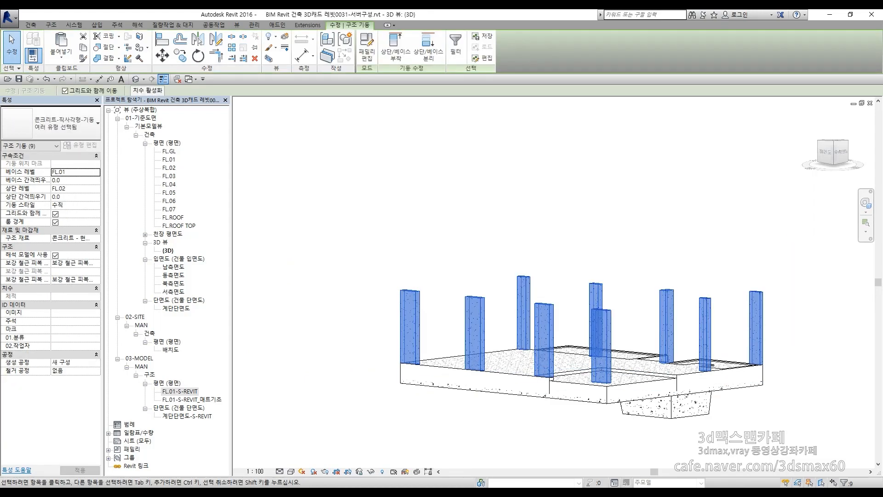
left_click(736, 420)
Step: Examine the corner 1C2 column's base above the lowered slab and the remaining columns from the other side in 3D
middle_click_drag(603, 264, 565, 244, "shift")
scroll(562, 256, "up", 3)
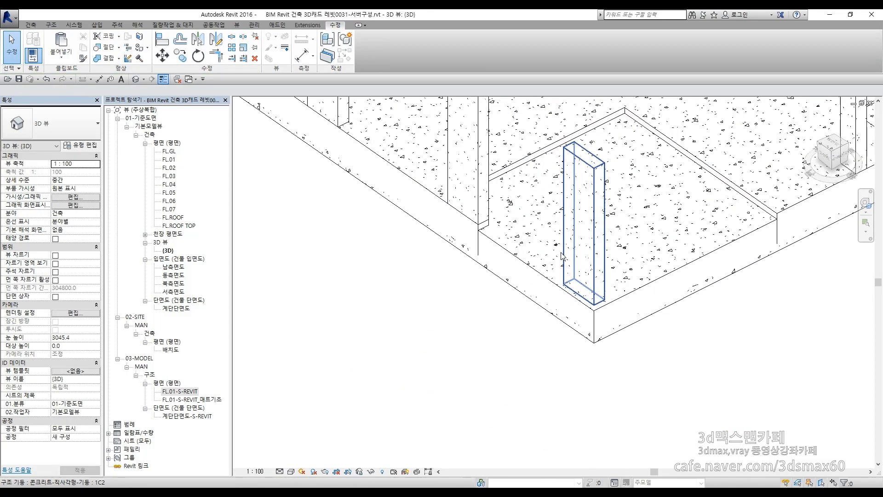
scroll(563, 257, "up", 2)
left_click(563, 281)
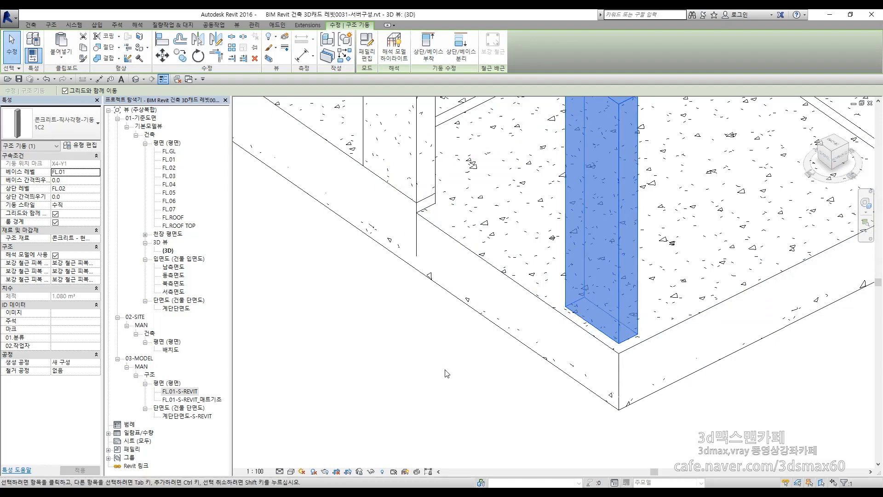
scroll(483, 389, "down", 5)
left_click(417, 389)
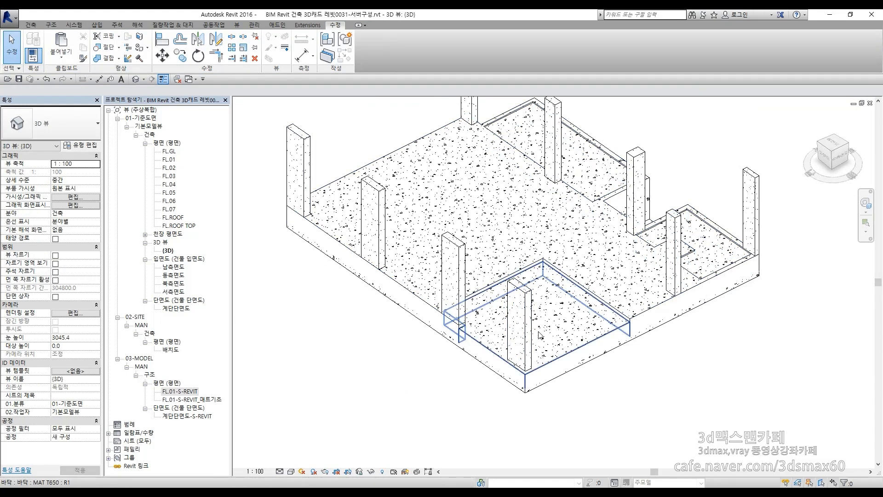
middle_click_drag(399, 308, 685, 348, "shift")
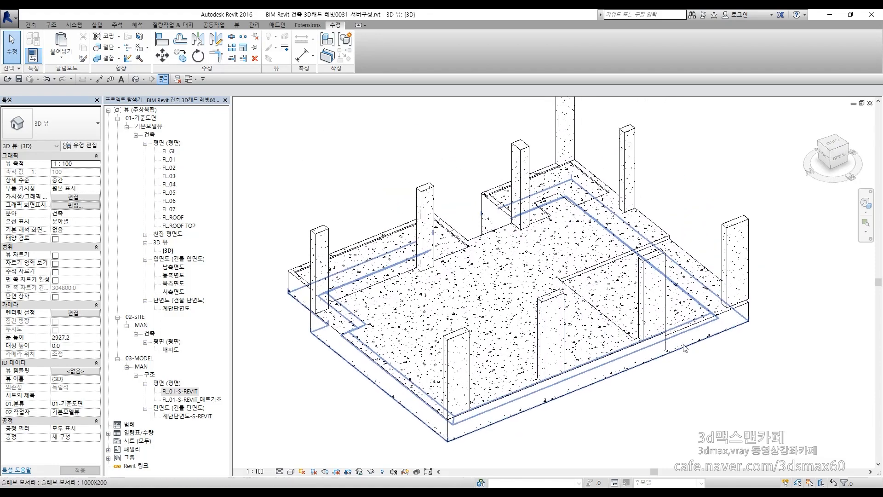
Step: Close the hidden view windows, keeping only the 3D view open
left_click(177, 79)
left_click(398, 153)
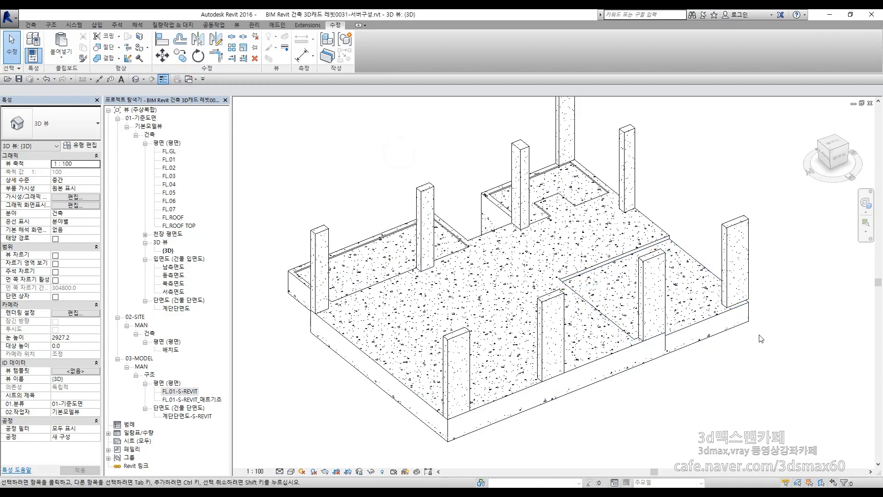
scroll(713, 317, "down", 2)
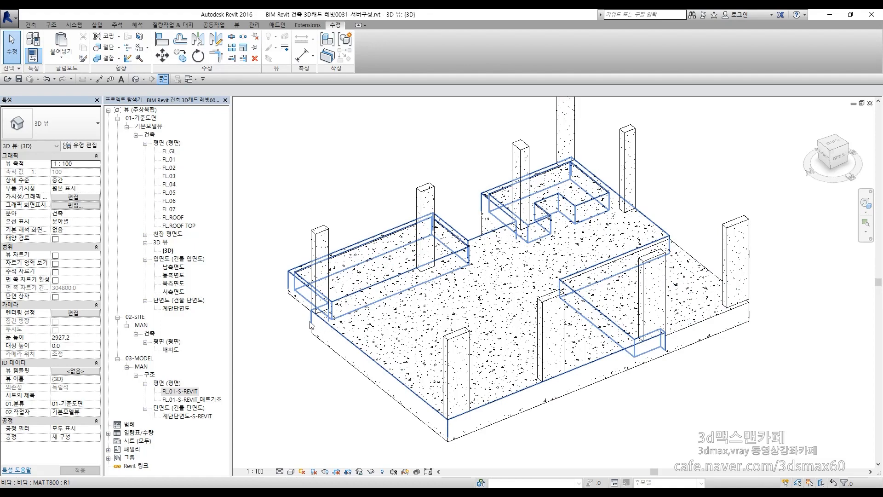
Step: Examine the recessed pit at the mat slab's edge in 3D, selecting its sloped wall element to check how it meets the adjoining slabs
middle_click_drag(450, 320, 599, 299, "shift")
scroll(391, 401, "up", 3)
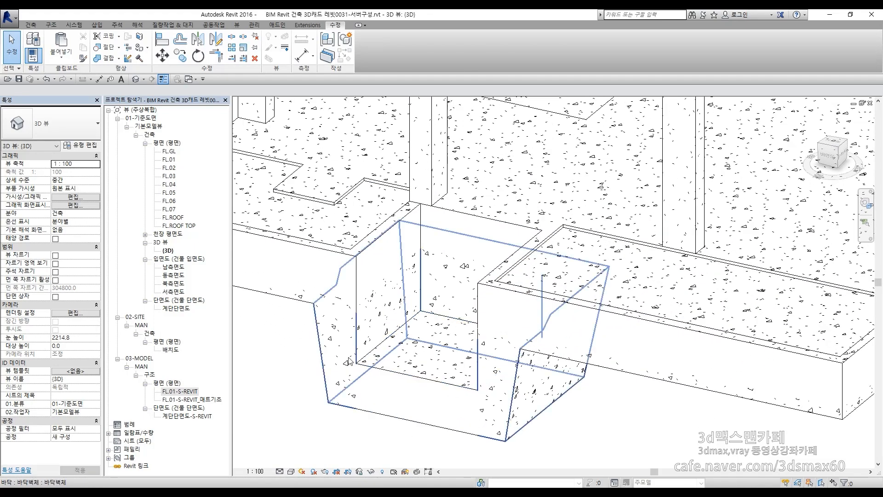
left_click(520, 418)
left_click(649, 416)
left_click(345, 359)
left_click(585, 408)
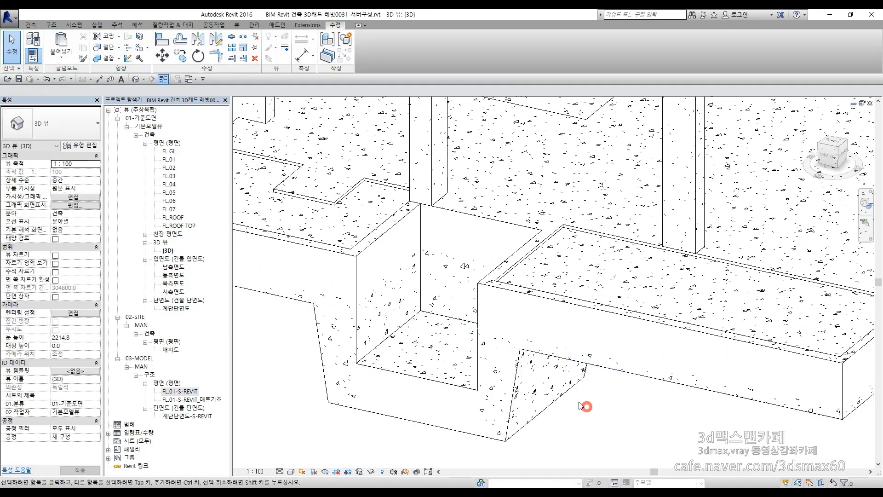
left_click(368, 340)
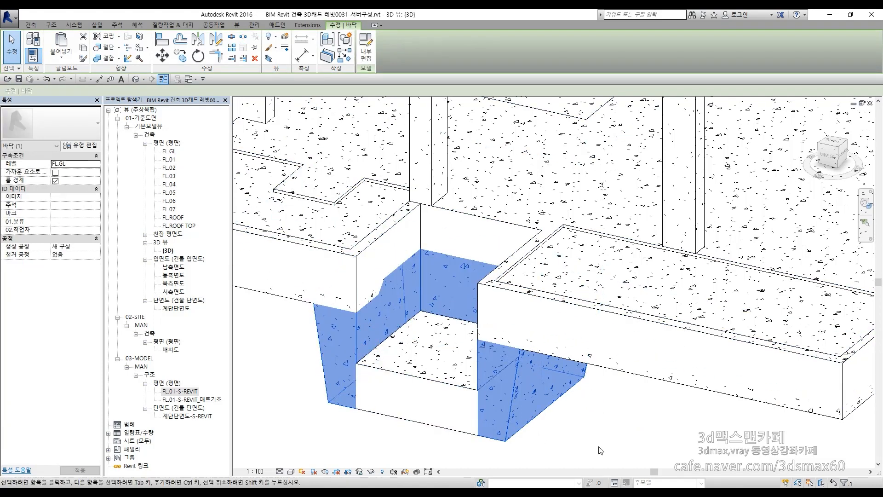
left_click(639, 440)
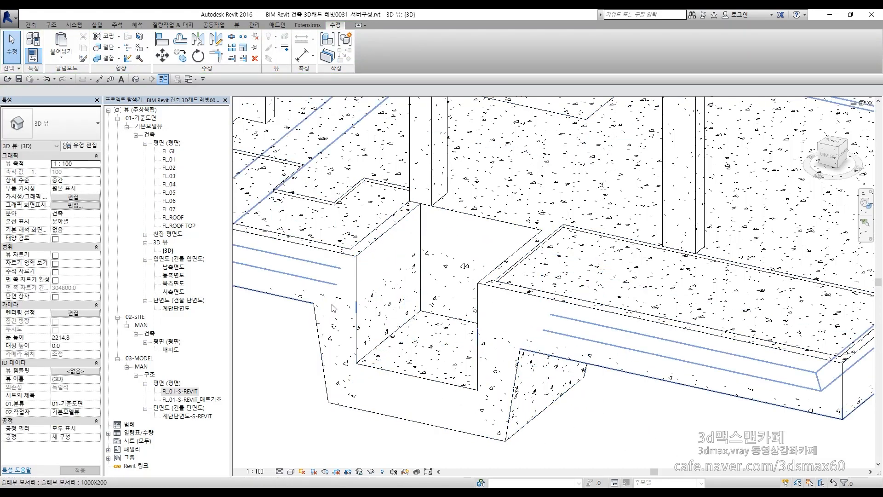
scroll(452, 289, "down", 5)
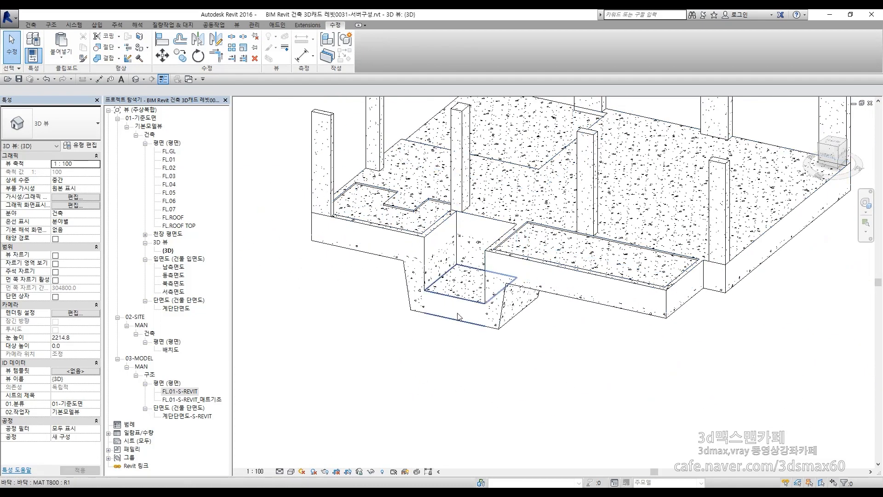
scroll(372, 300, "up", 4)
left_click(443, 259)
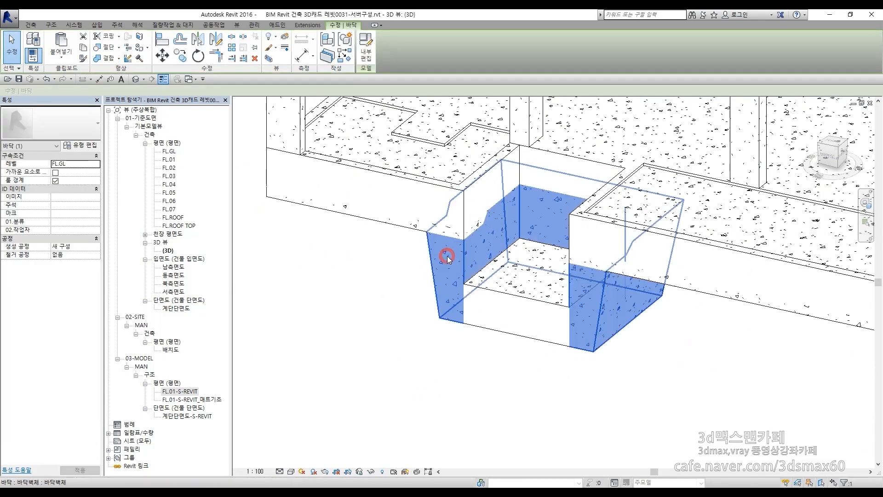
left_click(665, 369)
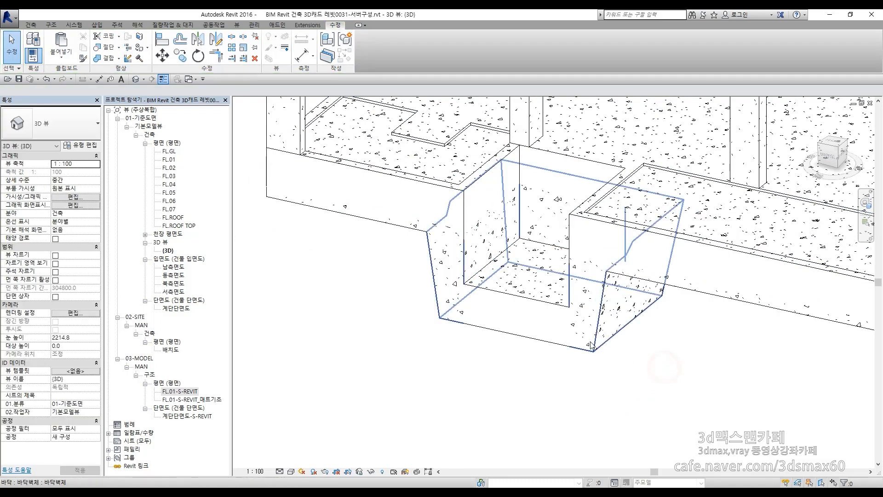
left_click(673, 394)
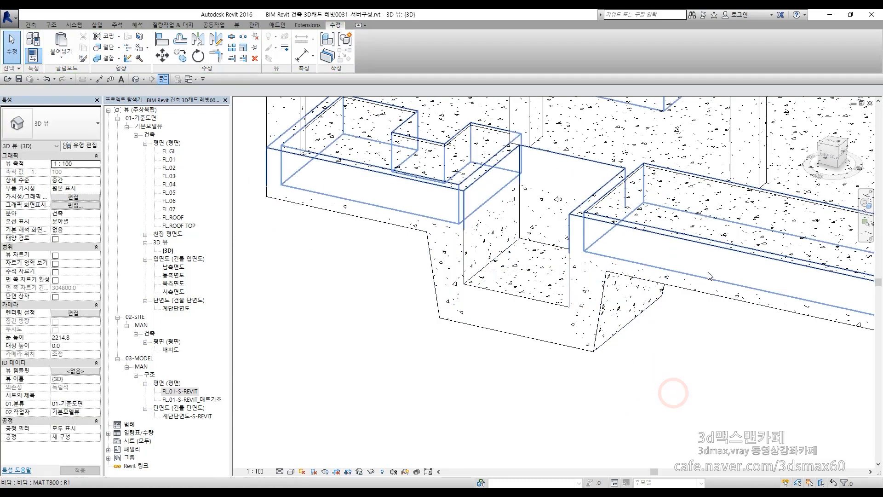
left_click(704, 343)
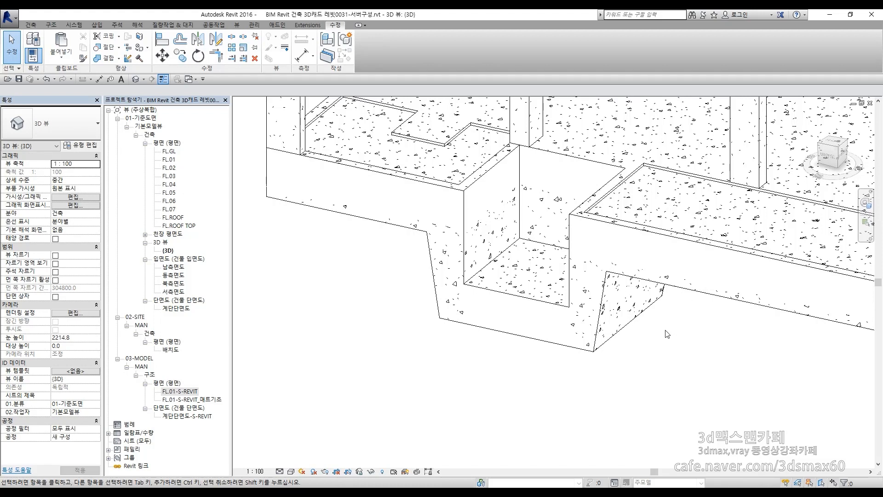
scroll(670, 330, "down", 6)
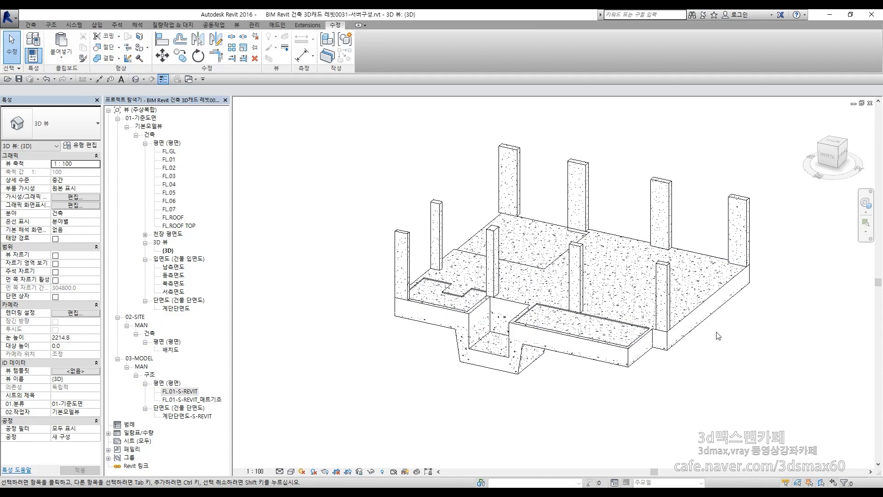
middle_click_drag(728, 382, 725, 391, "shift")
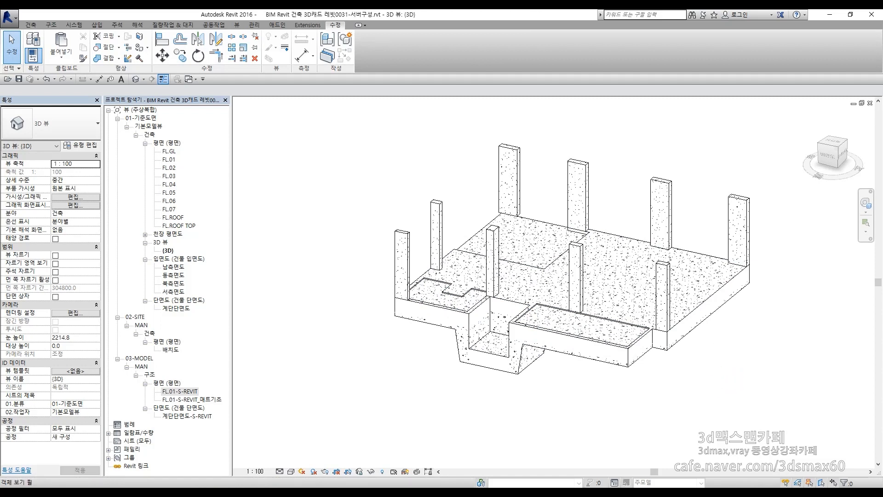